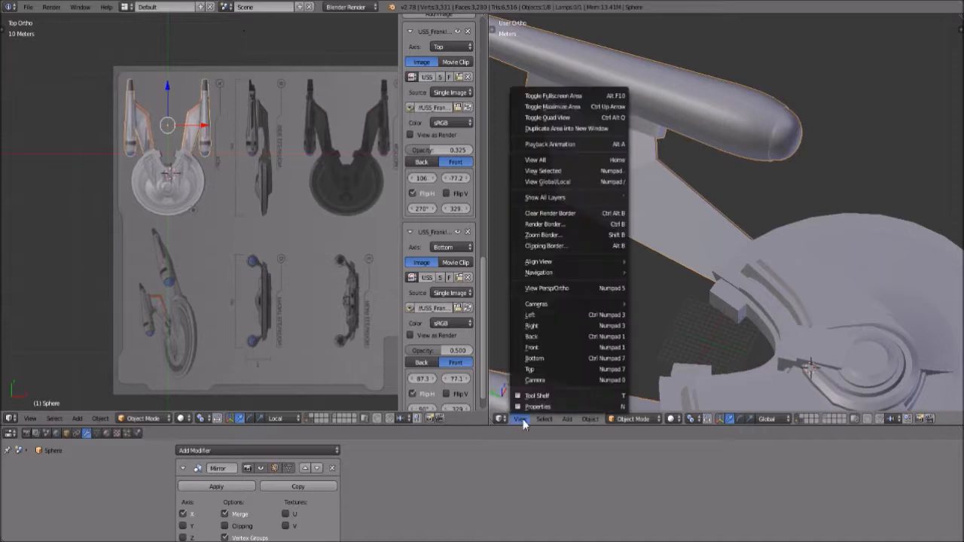
# Switch the close-up viewport to the front view and frame the nacelle on the front elevation drawing.
pyautogui.click(547, 350)
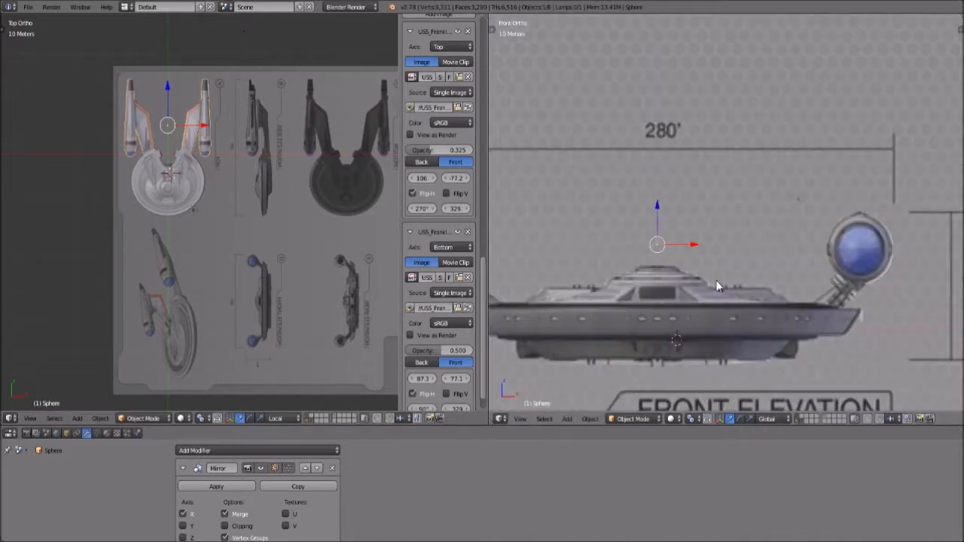
pyautogui.scroll(5, 698, 284)
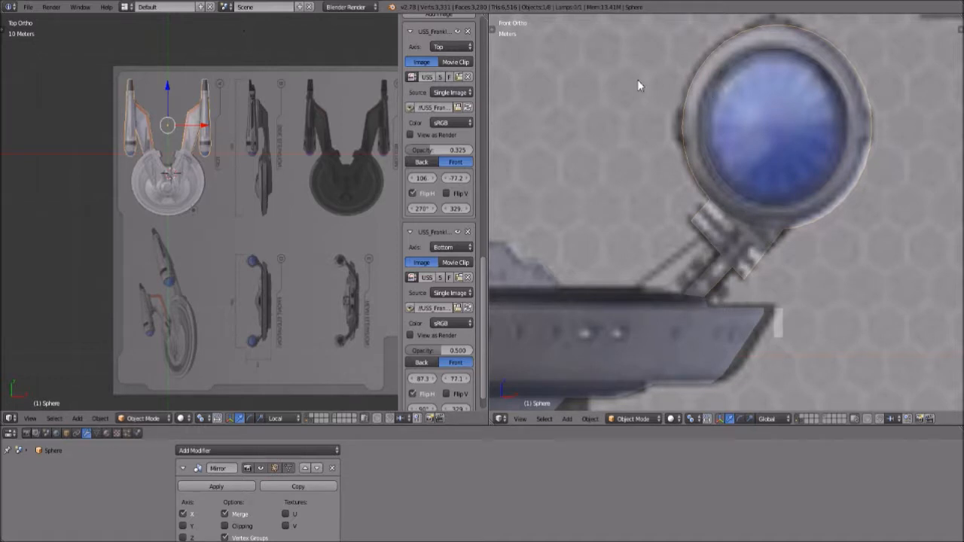
pyautogui.keyDown('shift'); pyautogui.moveTo(607, 185); pyautogui.dragTo(687, 184, button='middle'); pyautogui.keyUp('shift')
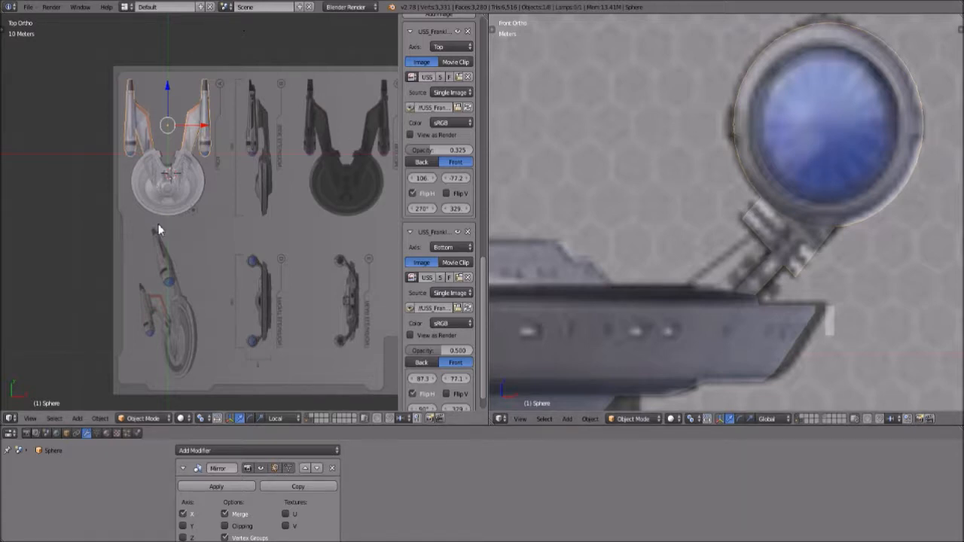
# Put the mirrored nacelle and pylon mesh into Edit Mode.
pyautogui.moveTo(159, 226); pyautogui.dragTo(210, 240, button='middle')
pyautogui.scroll(5, 210, 241)
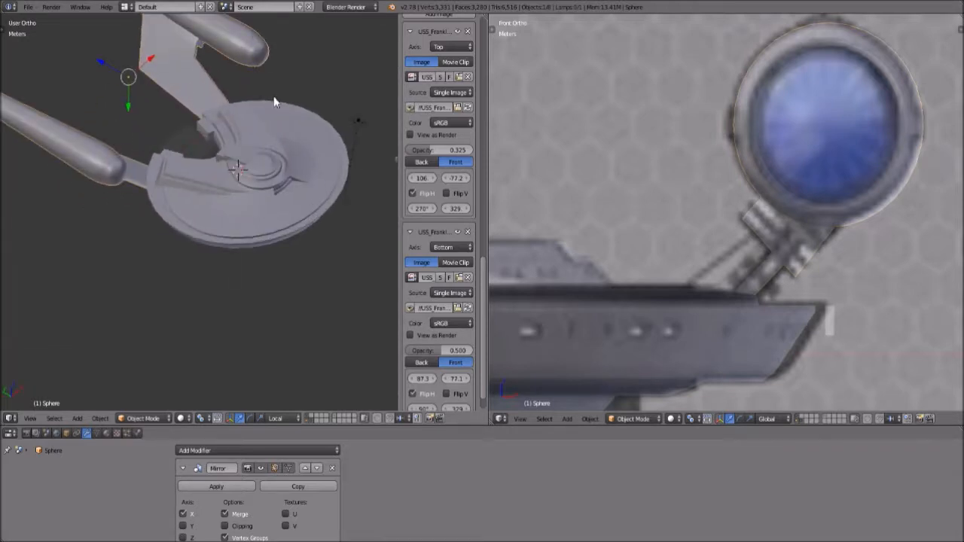
pyautogui.keyDown('shift'); pyautogui.moveTo(275, 98); pyautogui.dragTo(246, 203, button='middle'); pyautogui.keyUp('shift')
pyautogui.scroll(5, 248, 201)
pyautogui.scroll(-5, 248, 188)
pyautogui.scroll(2, 247, 176)
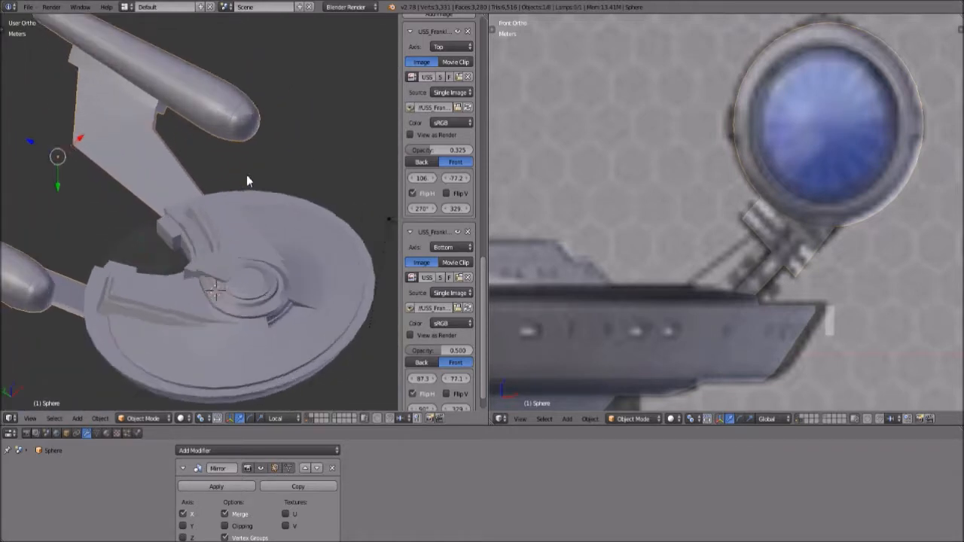
pyautogui.scroll(1, 246, 176)
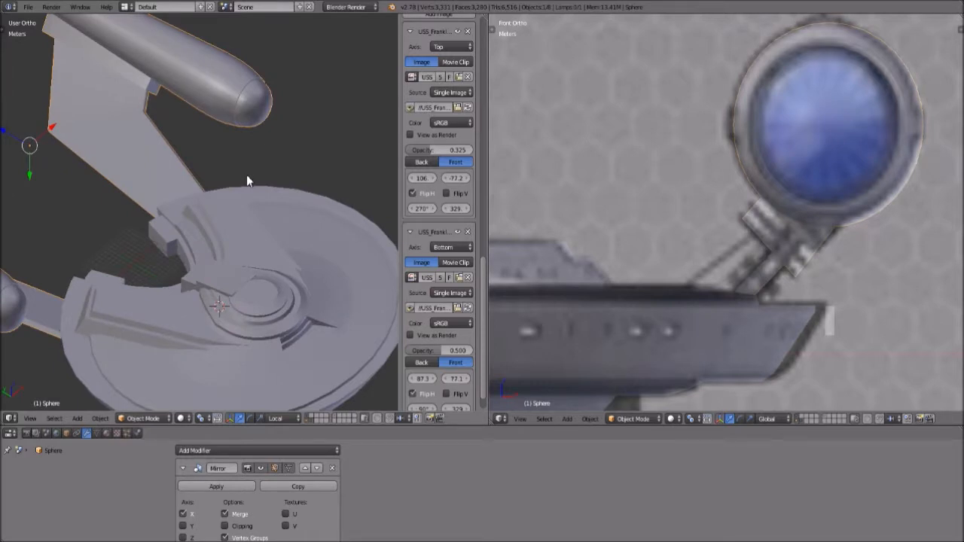
pyautogui.keyDown('shift'); pyautogui.moveTo(263, 84); pyautogui.dragTo(247, 112, button='middle'); pyautogui.keyUp('shift')
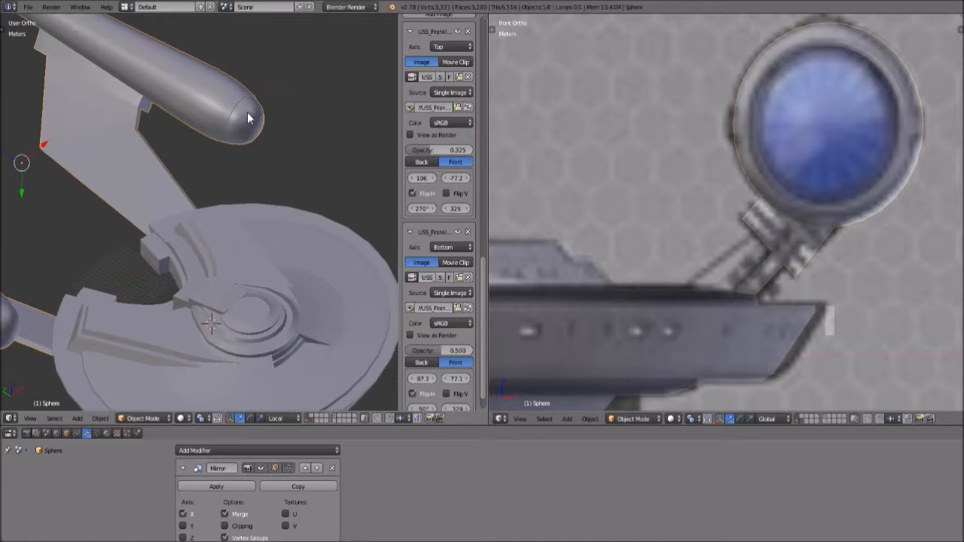
pyautogui.click(156, 420)
pyautogui.click(137, 420)
pyautogui.click(142, 393)
# Compare the rounded nose of the nacelle mesh with its outline on the front elevation drawing.
pyautogui.scroll(2, 194, 125)
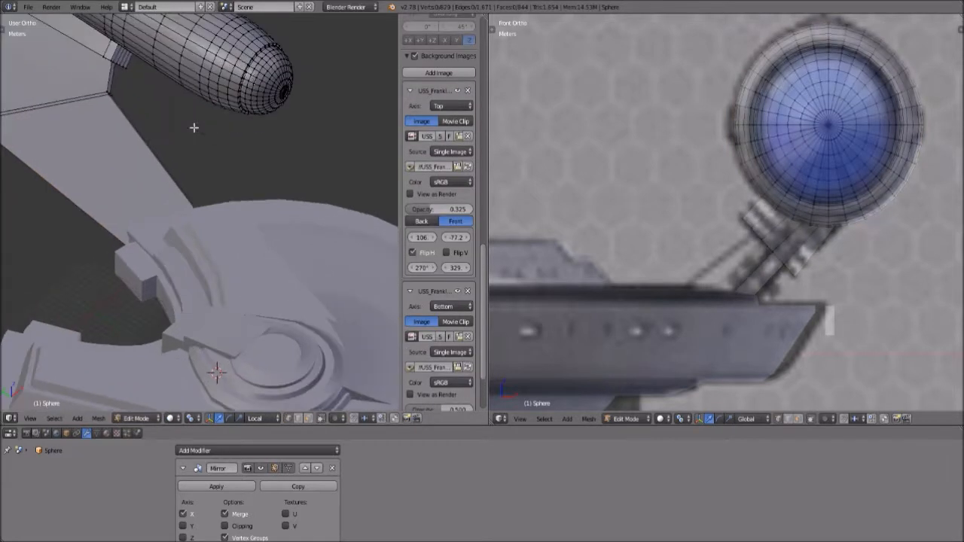
pyautogui.scroll(3, 789, 135)
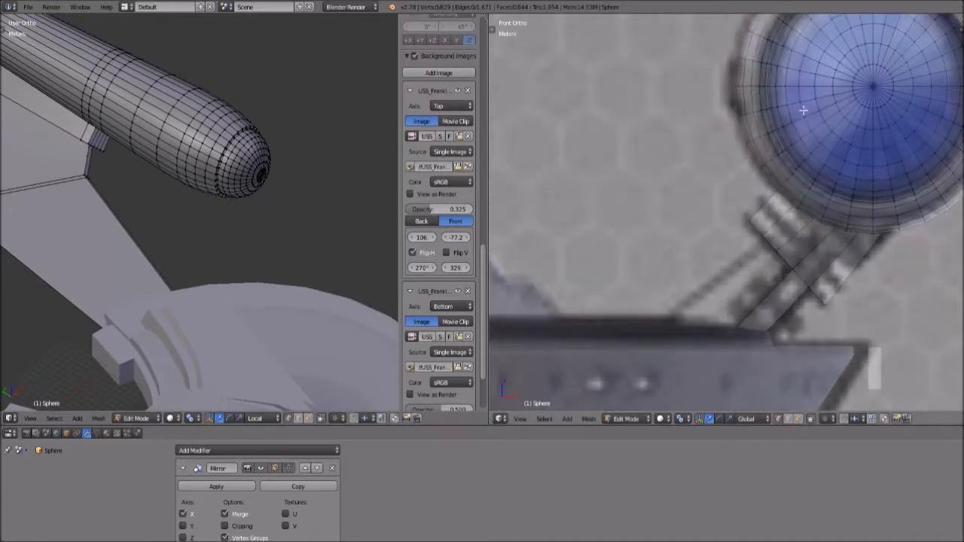
pyautogui.keyDown('shift'); pyautogui.moveTo(788, 132); pyautogui.dragTo(752, 177, button='middle'); pyautogui.keyUp('shift')
pyautogui.scroll(3, 750, 177)
pyautogui.scroll(-4, 749, 176)
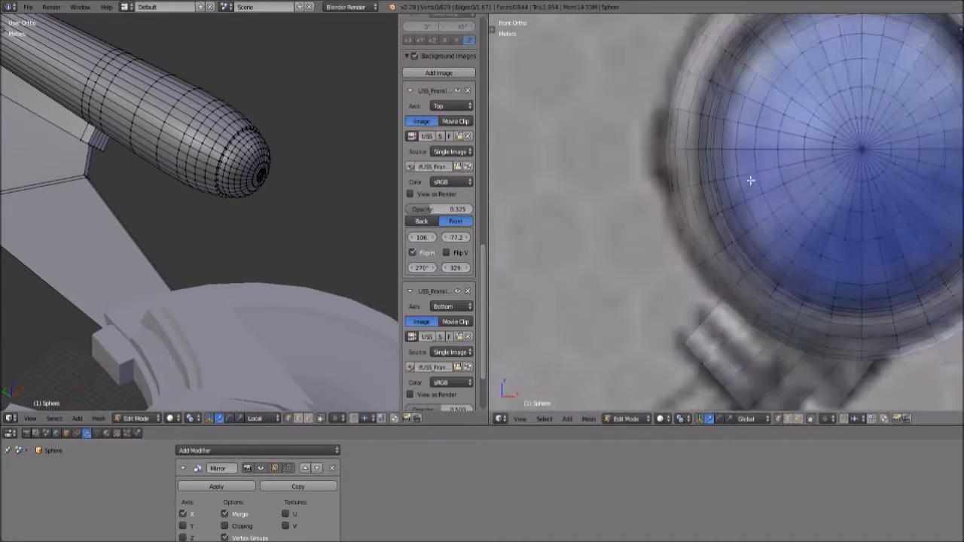
pyautogui.scroll(-1, 748, 173)
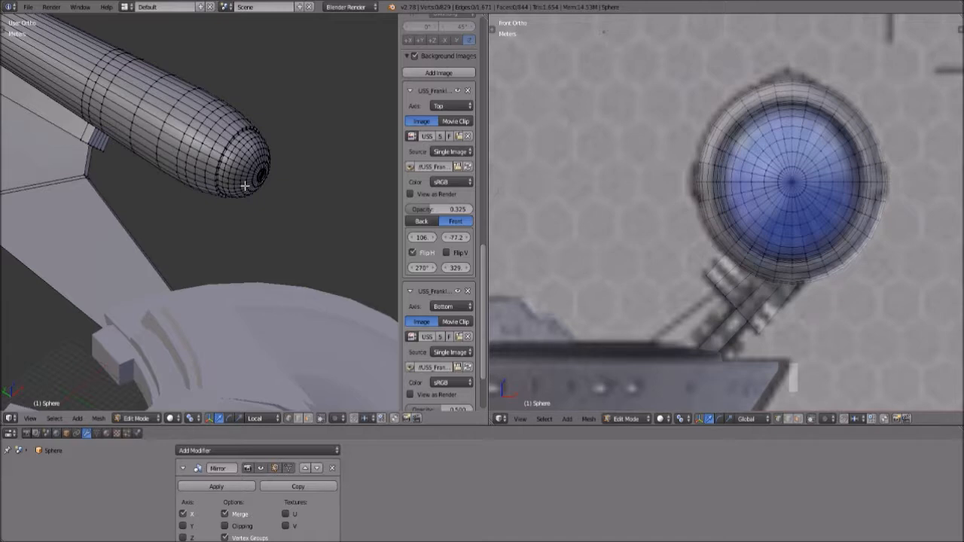
# Examine the whole ship model from the side and above alongside the full front elevation drawing.
pyautogui.scroll(-3, 221, 193)
pyautogui.keyDown('shift'); pyautogui.scroll(-3, 231, 231); pyautogui.keyUp('shift')
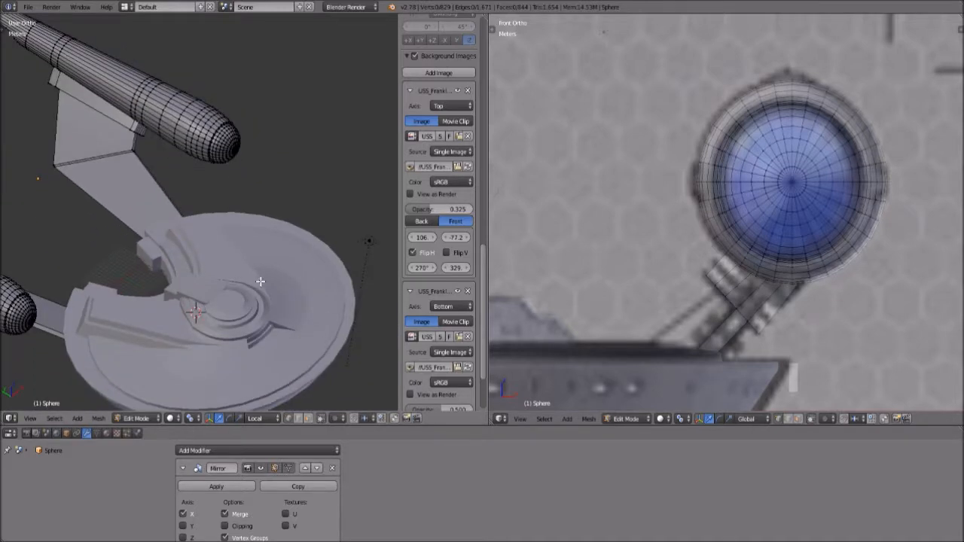
pyautogui.scroll(-5, 260, 281)
pyautogui.moveTo(248, 287); pyautogui.dragTo(217, 279, button='middle')
pyautogui.scroll(6, 222, 254)
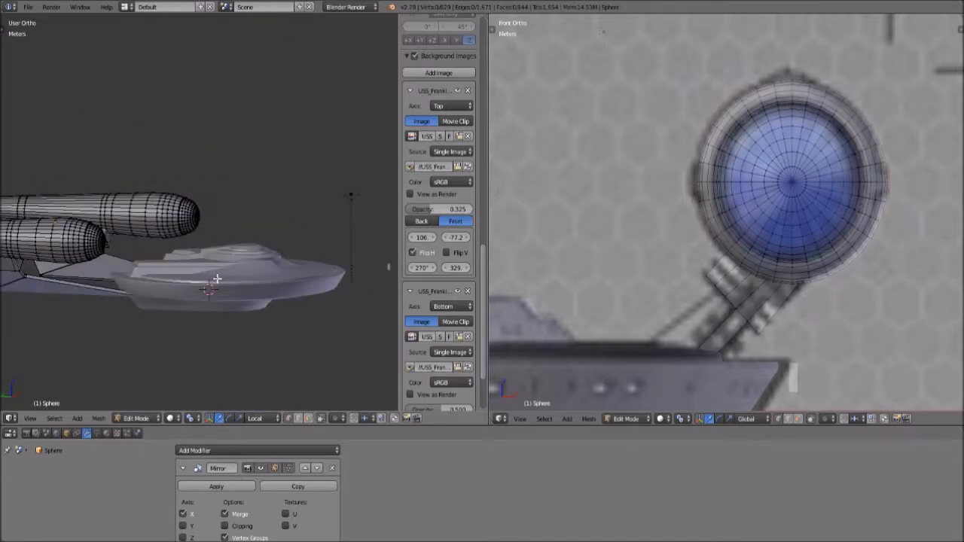
pyautogui.moveTo(250, 195); pyautogui.dragTo(238, 234, button='middle')
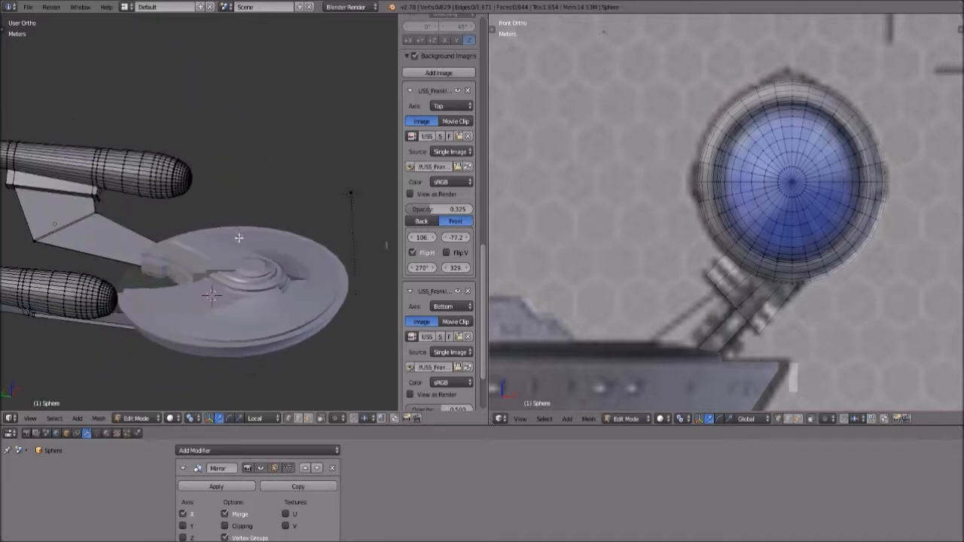
pyautogui.scroll(-6, 873, 168)
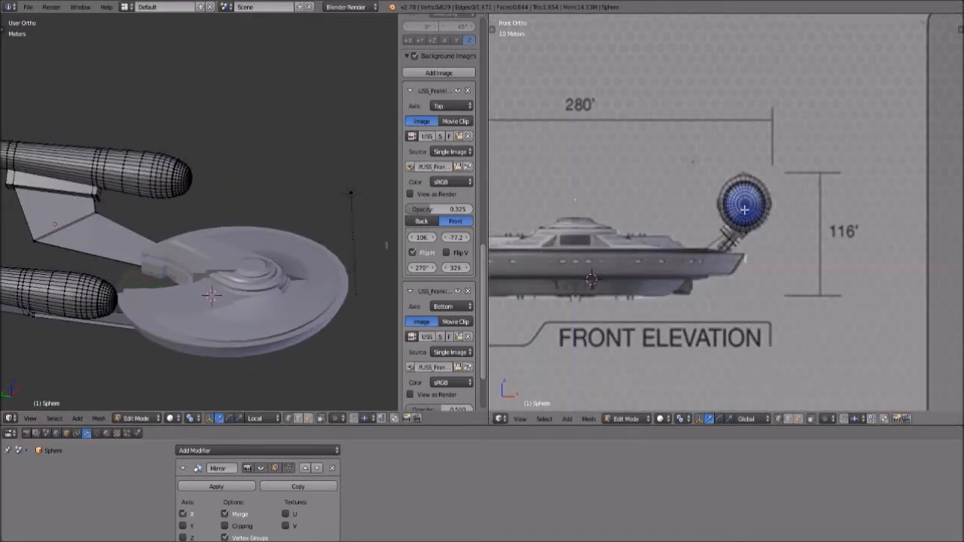
pyautogui.keyDown('shift'); pyautogui.moveTo(735, 214); pyautogui.dragTo(838, 212, button='middle'); pyautogui.keyUp('shift')
pyautogui.scroll(-1, 837, 221)
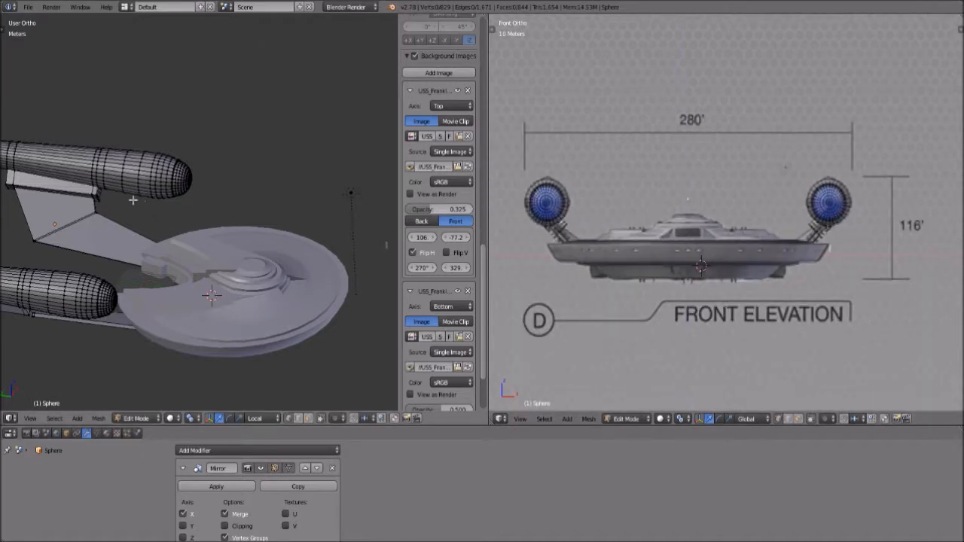
pyautogui.keyDown('shift'); pyautogui.moveTo(85, 186); pyautogui.dragTo(143, 210, button='middle'); pyautogui.keyUp('shift')
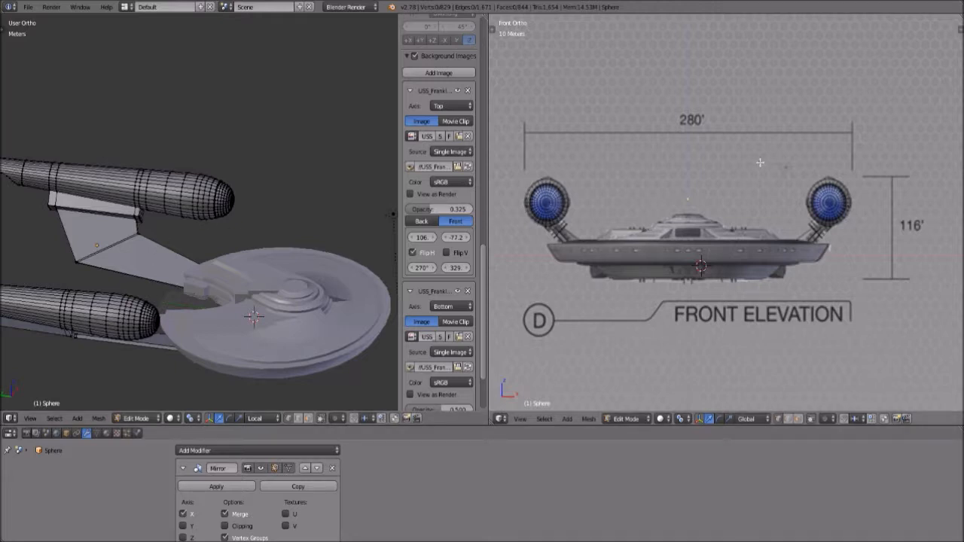
# Examine how the nacelle and its pylon sit relative to the saucer edge in the front elevation.
pyautogui.scroll(5, 847, 233)
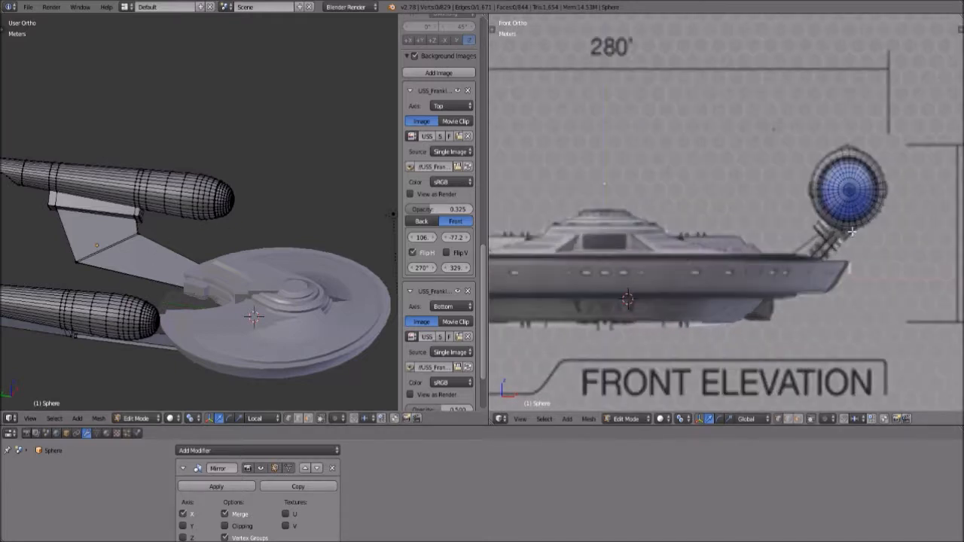
pyautogui.scroll(-3, 854, 231)
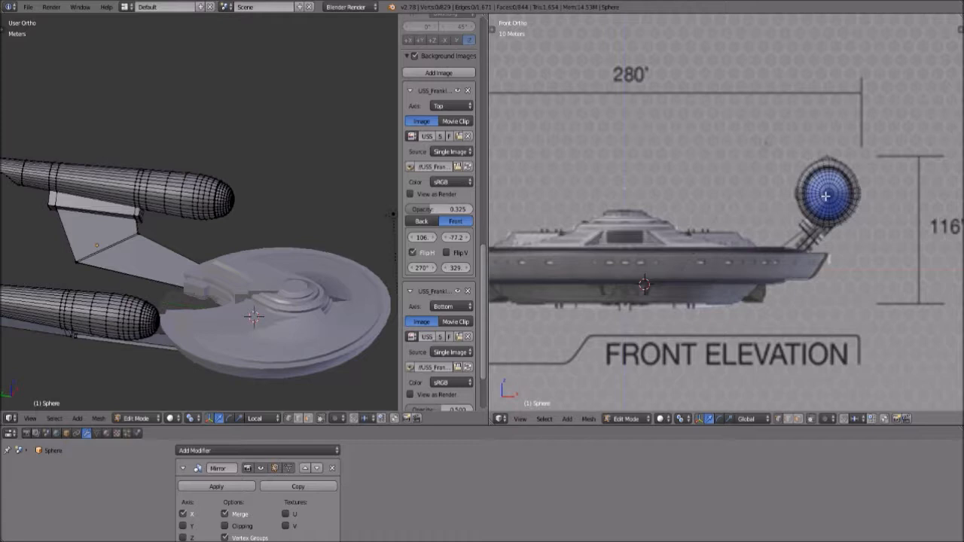
pyautogui.scroll(4, 822, 188)
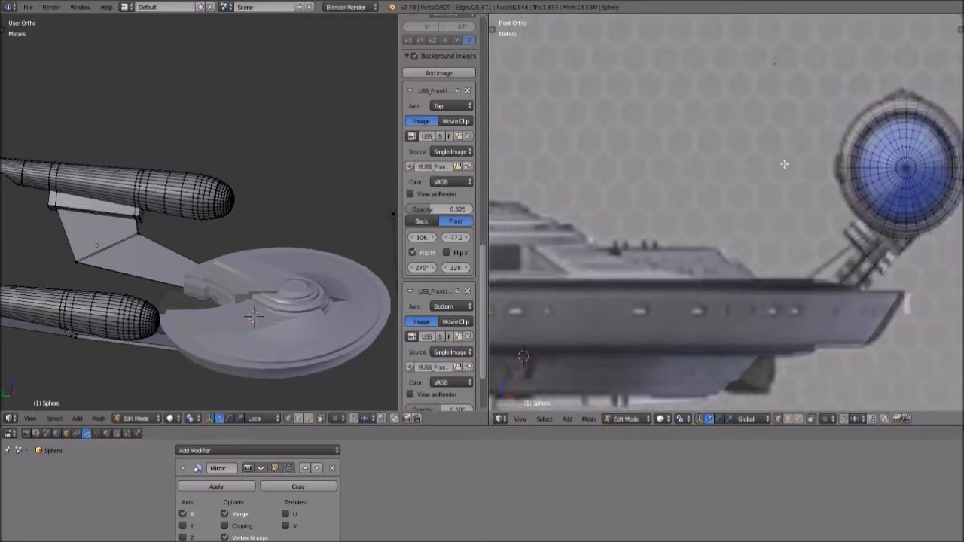
pyautogui.keyDown('shift'); pyautogui.moveTo(815, 174); pyautogui.dragTo(733, 148, button='middle'); pyautogui.keyUp('shift')
pyautogui.scroll(1, 746, 157)
pyautogui.keyDown('shift'); pyautogui.moveTo(803, 143); pyautogui.dragTo(735, 163, button='middle'); pyautogui.keyUp('shift')
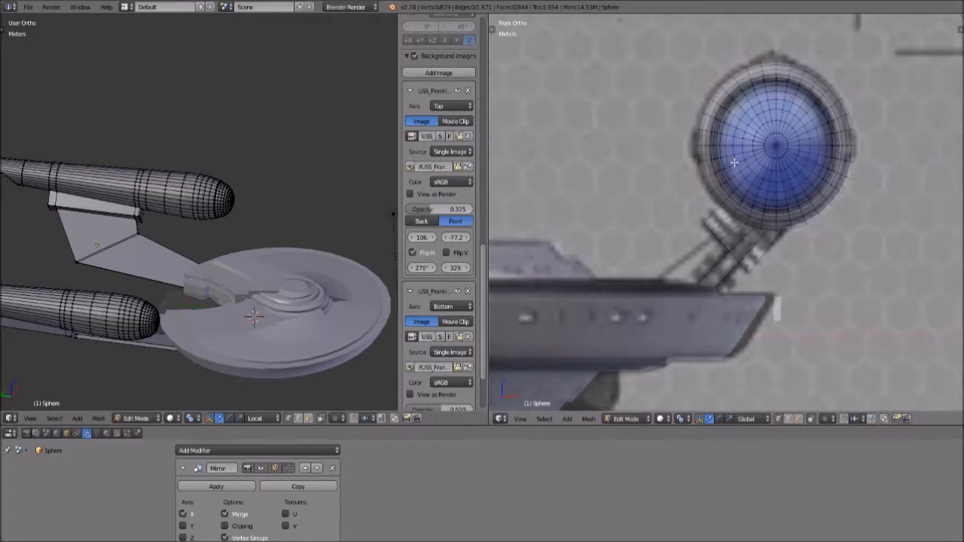
pyautogui.scroll(2, 735, 163)
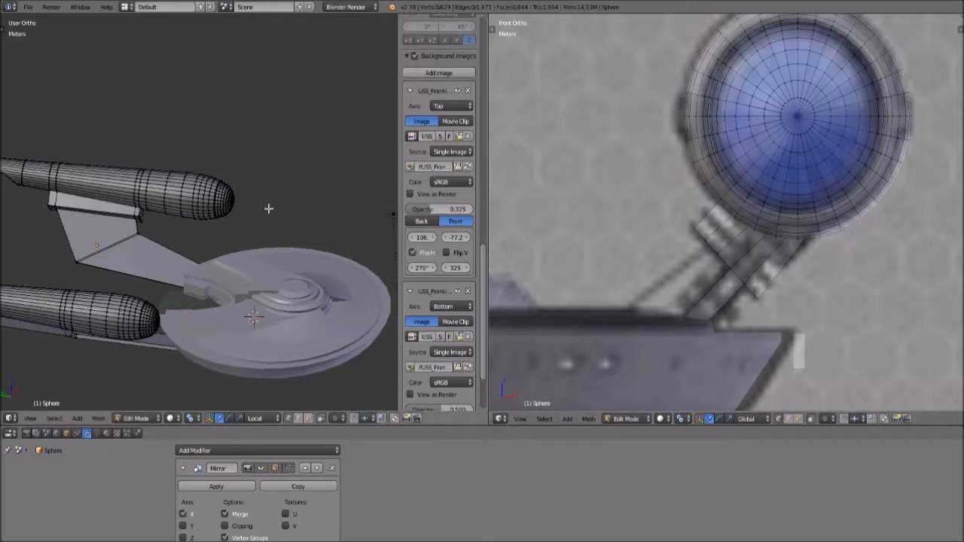
pyautogui.scroll(-3, 268, 209)
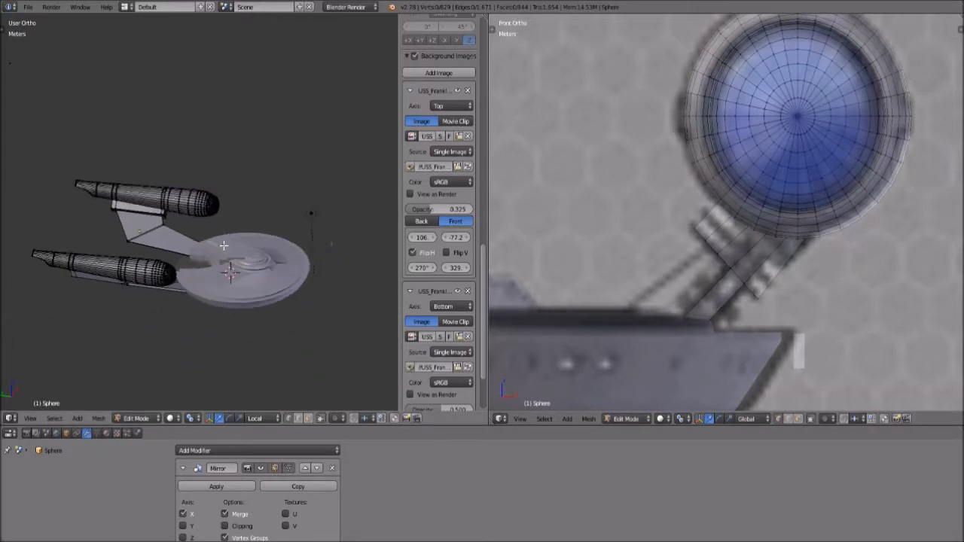
# Study the nacelle and pylon details on the blueprint's perspective drawing of the ship.
pyautogui.click(543, 418)
pyautogui.scroll(-3, 631, 204)
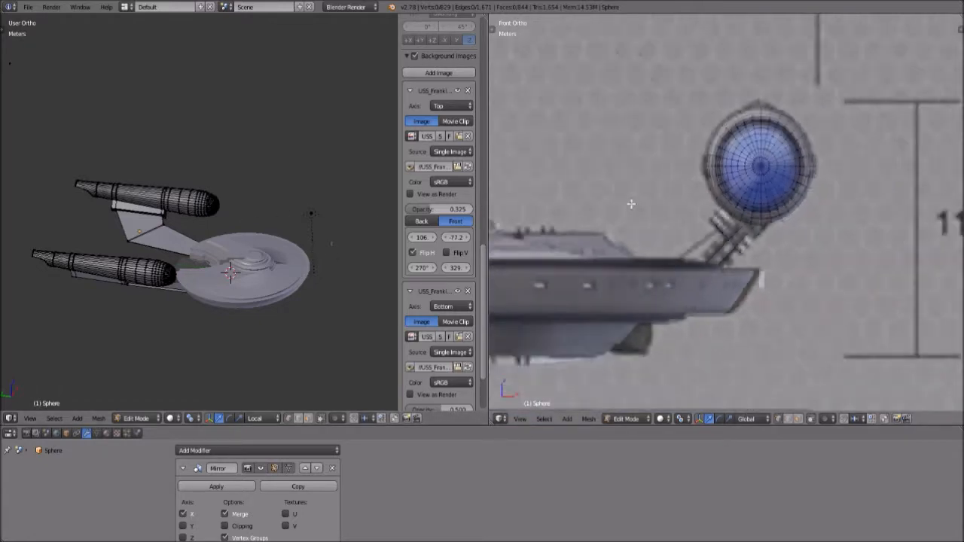
pyautogui.scroll(-6, 631, 203)
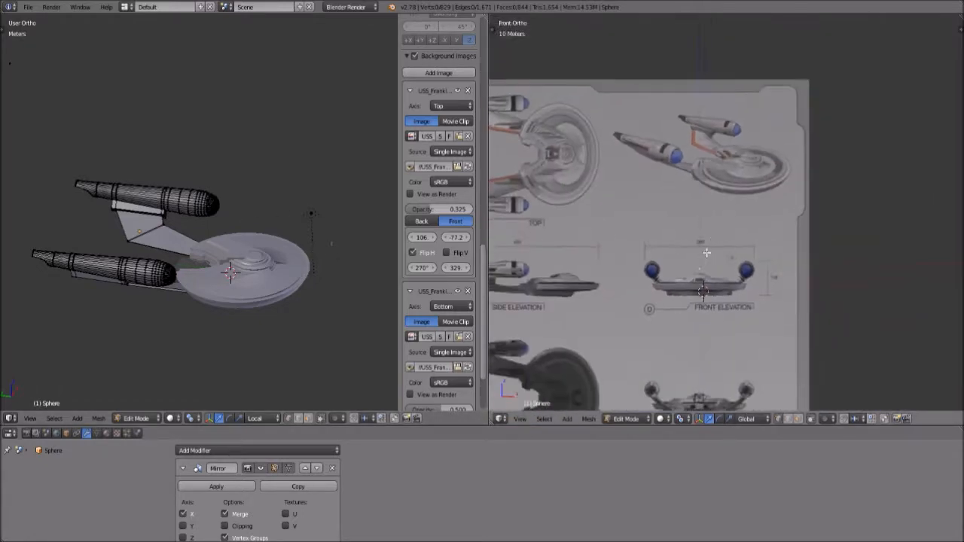
pyautogui.scroll(10, 706, 253)
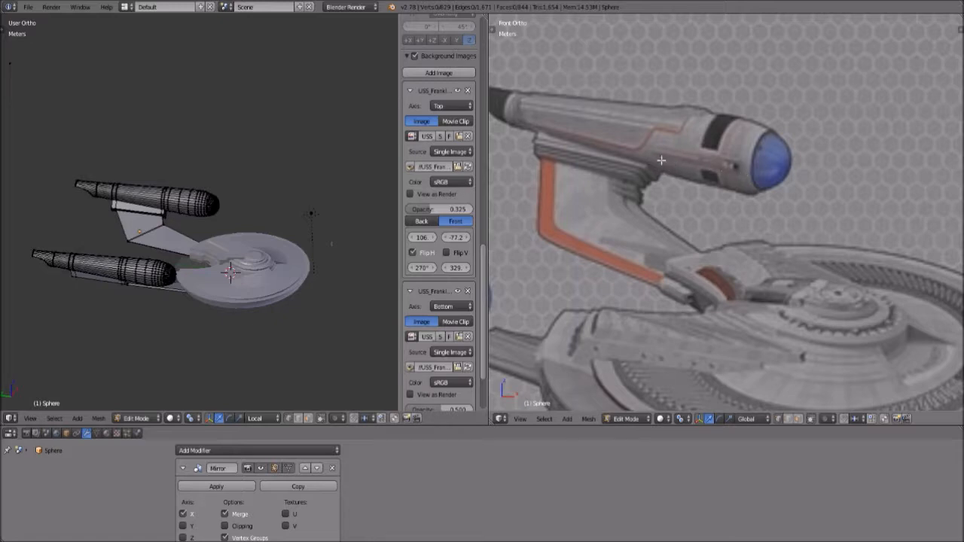
pyautogui.scroll(-6, 750, 232)
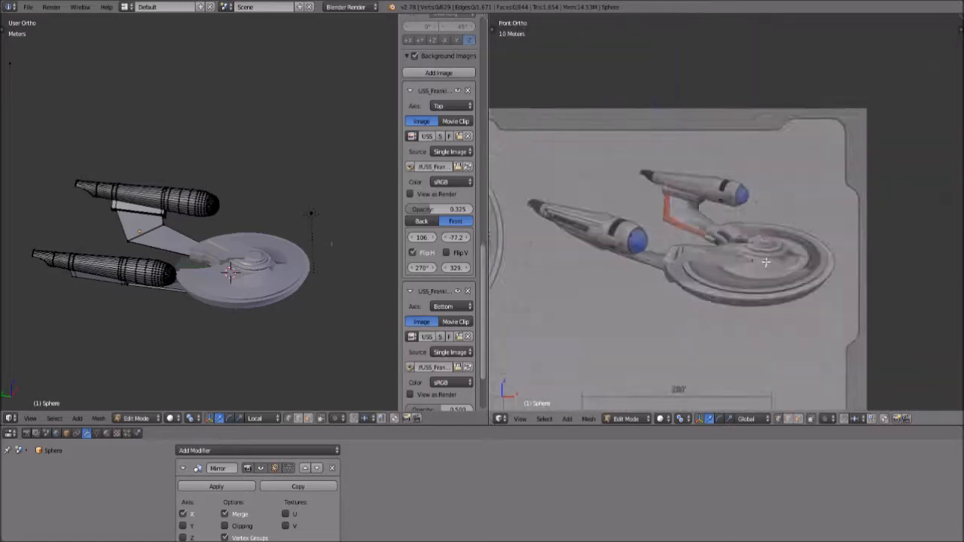
pyautogui.scroll(8, 715, 227)
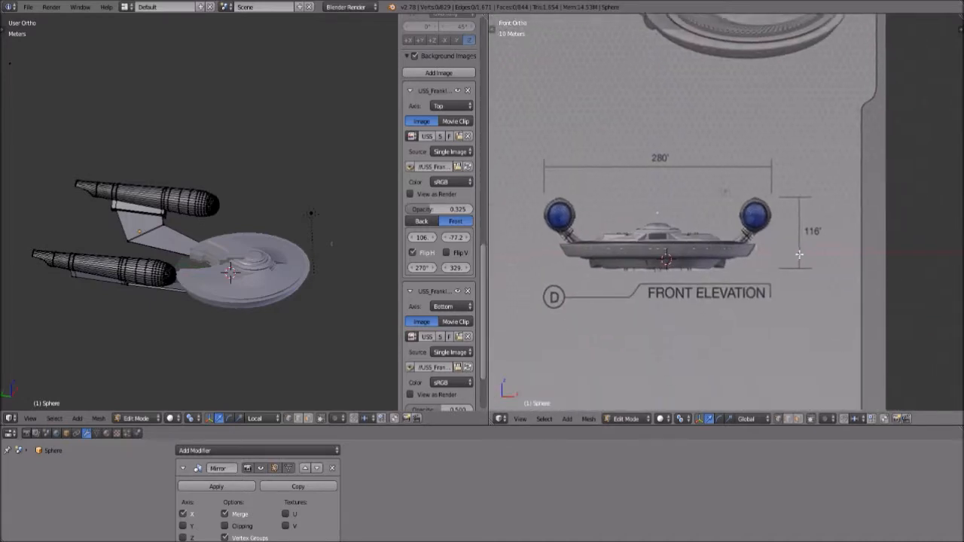
# Inspect the nacelle's edge rings against the blue dome and outer rim in the front elevation.
pyautogui.keyDown('shift'); pyautogui.moveTo(856, 286); pyautogui.dragTo(793, 232, button='middle'); pyautogui.keyUp('shift')
pyautogui.scroll(3, 798, 231)
pyautogui.scroll(-2, 797, 231)
pyautogui.scroll(3, 813, 211)
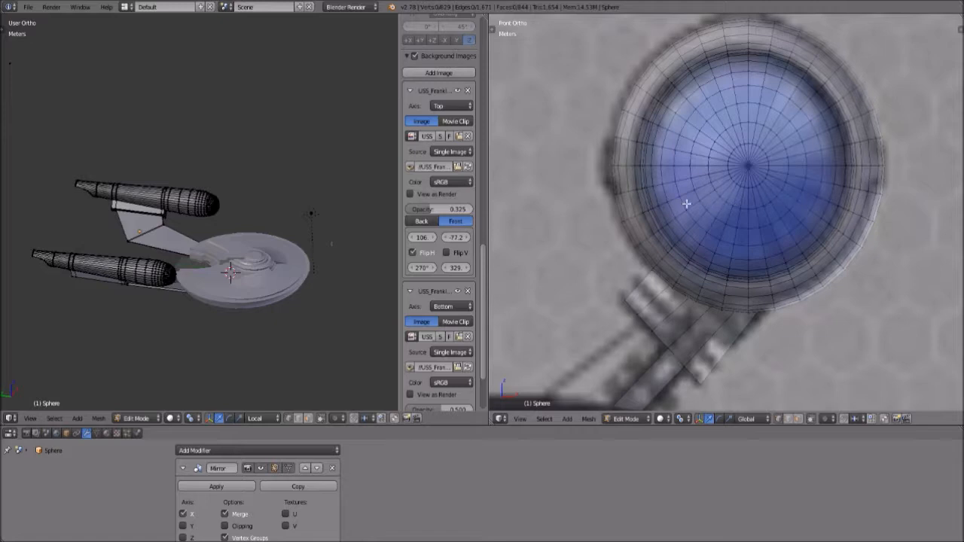
pyautogui.keyDown('shift'); pyautogui.moveTo(686, 204); pyautogui.dragTo(717, 227, button='middle'); pyautogui.keyUp('shift')
pyautogui.scroll(1, 719, 228)
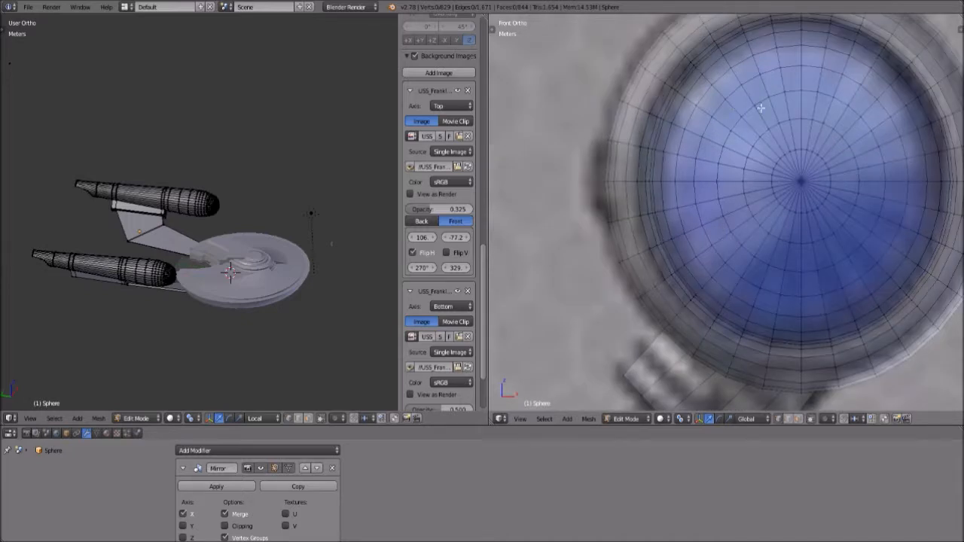
pyautogui.scroll(-5, 778, 143)
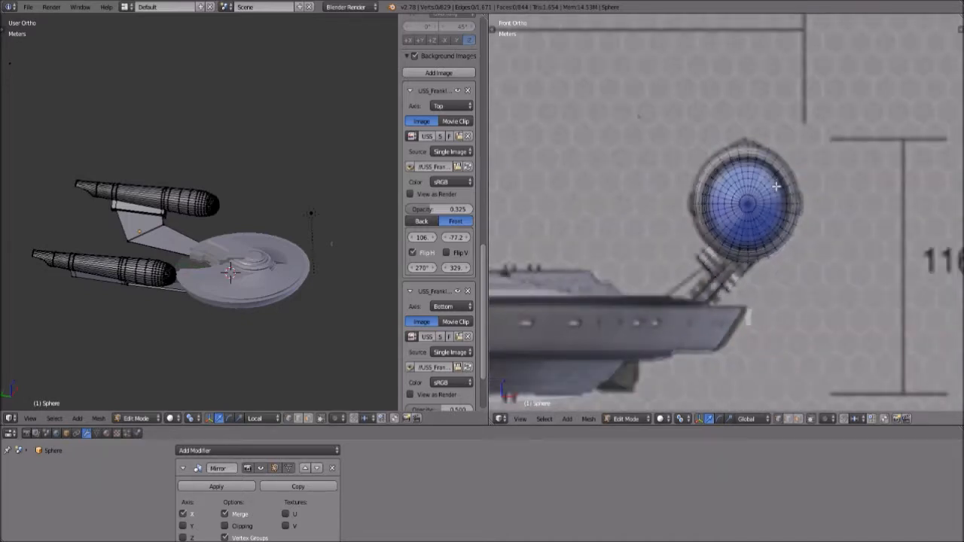
pyautogui.keyDown('shift'); pyautogui.moveTo(772, 192); pyautogui.dragTo(757, 176, button='middle'); pyautogui.keyUp('shift')
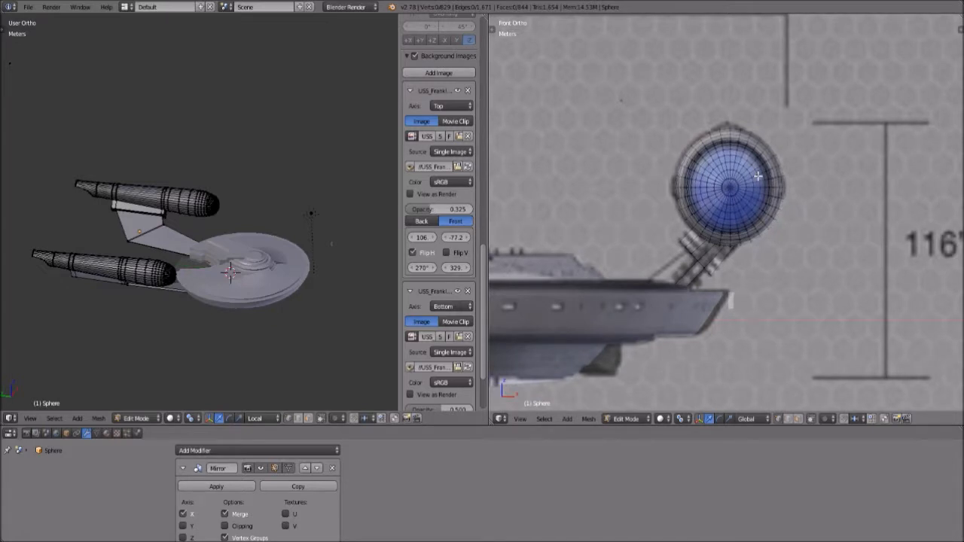
pyautogui.scroll(4, 757, 176)
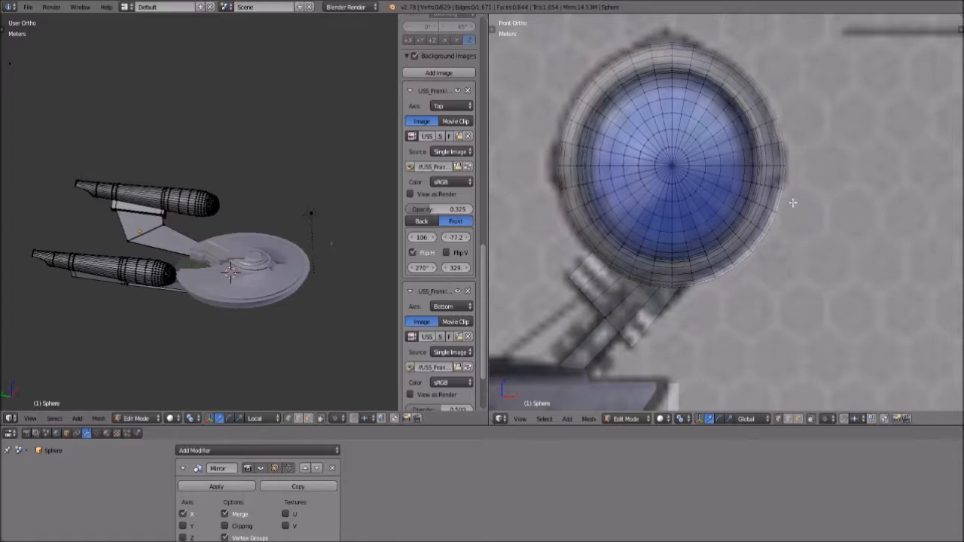
pyautogui.keyDown('shift'); pyautogui.moveTo(659, 203); pyautogui.dragTo(728, 223, button='middle'); pyautogui.keyUp('shift')
pyautogui.scroll(-5, 729, 223)
pyautogui.scroll(3, 734, 224)
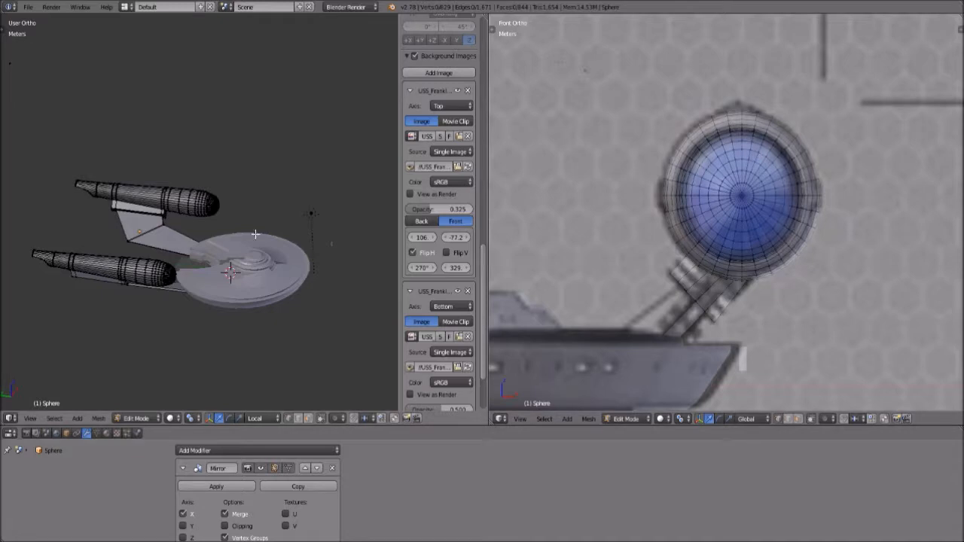
pyautogui.scroll(4, 255, 235)
pyautogui.scroll(8, 667, 189)
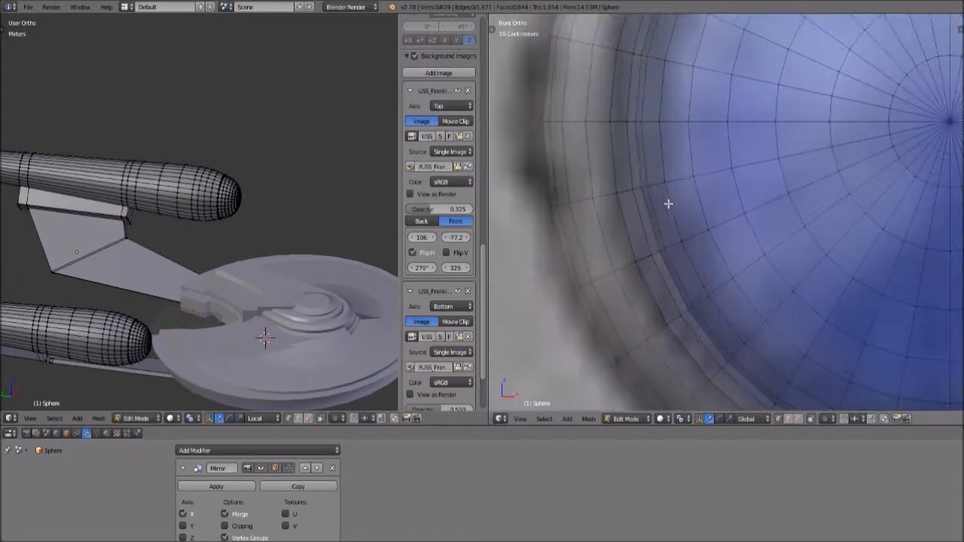
# Examine both sides of the nacelle's mesh against the small side bumps on the outer rim in the front elevation.
pyautogui.scroll(-1, 648, 154)
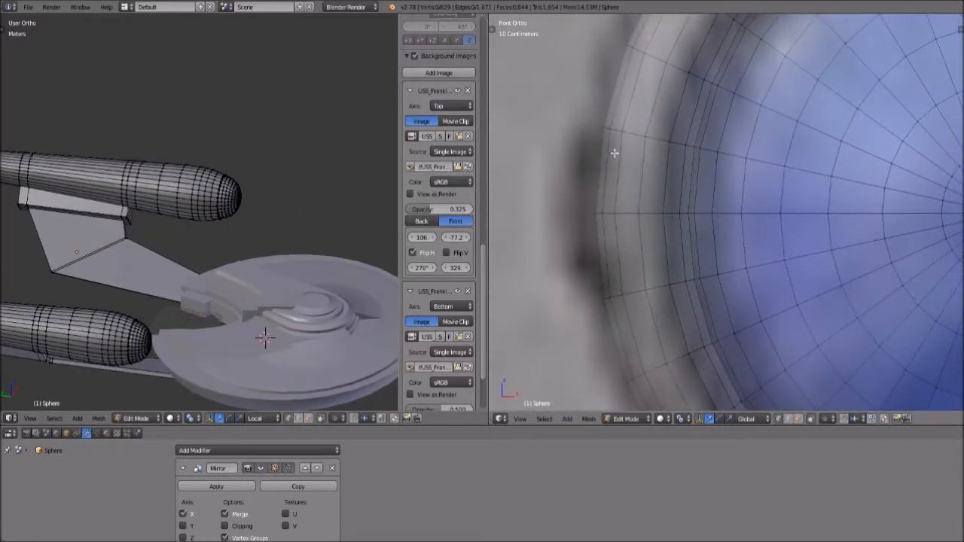
pyautogui.scroll(-3, 618, 155)
pyautogui.scroll(-4, 663, 189)
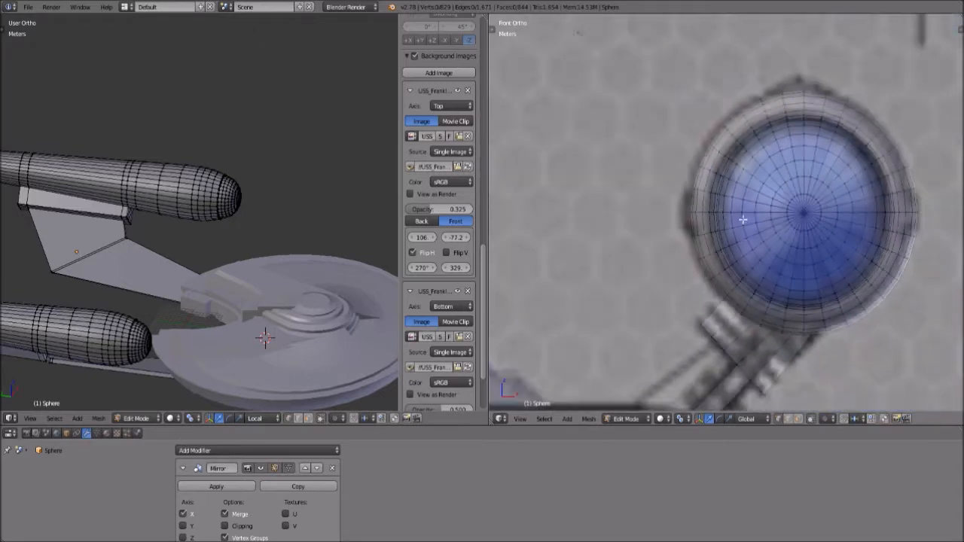
pyautogui.scroll(2, 760, 224)
pyautogui.keyDown('shift'); pyautogui.moveTo(874, 237); pyautogui.dragTo(764, 227, button='middle'); pyautogui.keyUp('shift')
pyautogui.keyDown('shift'); pyautogui.moveTo(888, 168); pyautogui.dragTo(800, 164, button='middle'); pyautogui.keyUp('shift')
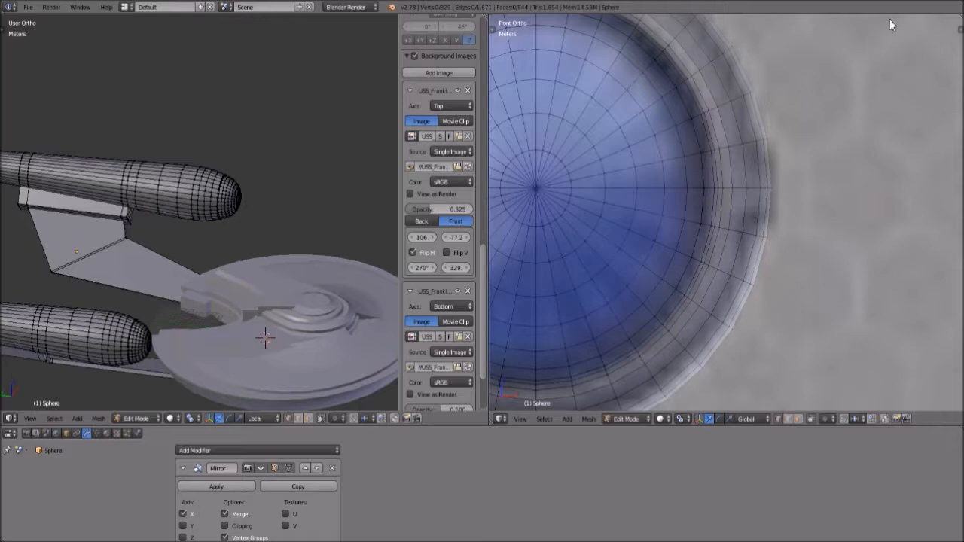
pyautogui.keyDown('shift'); pyautogui.moveTo(754, 174); pyautogui.dragTo(919, 172, button='middle'); pyautogui.keyUp('shift')
pyautogui.keyDown('shift'); pyautogui.moveTo(666, 214); pyautogui.dragTo(781, 222, button='middle'); pyautogui.keyUp('shift')
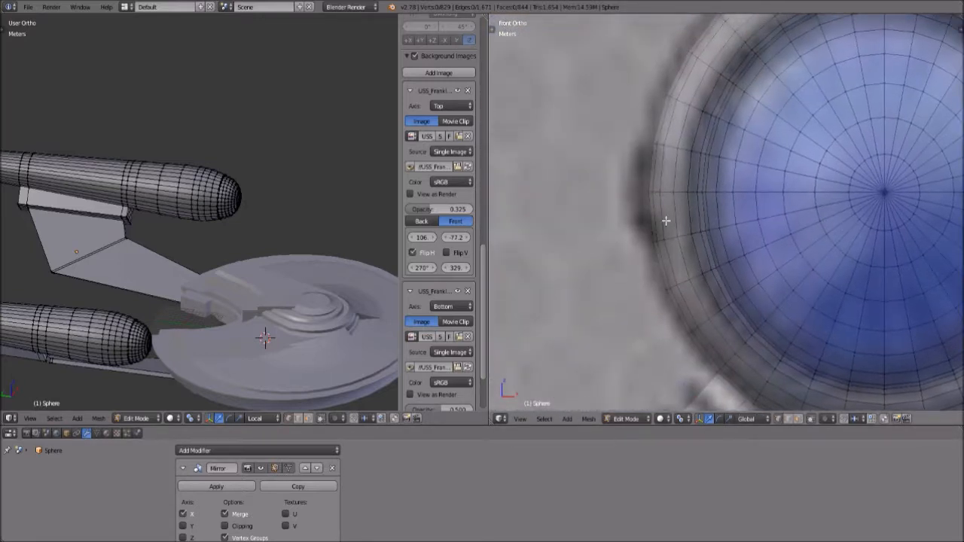
# Add two lengthwise edge loops along the nacelle's side, one above and one below its horizontal centreline, to mark the side bump's edges.
pyautogui.scroll(1, 666, 221)
pyautogui.hotkey('ctrl', 'r')
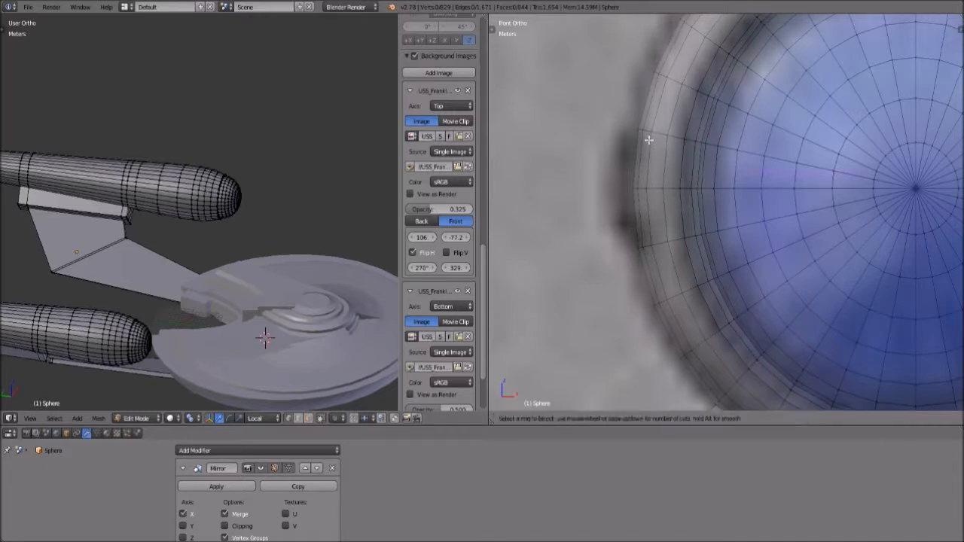
pyautogui.click(645, 138)
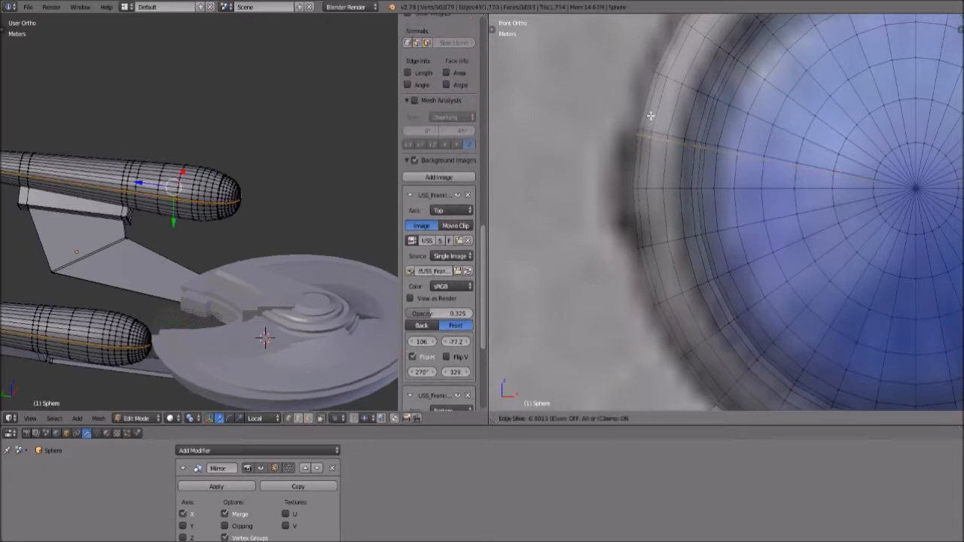
pyautogui.rightClick(650, 115)
pyautogui.hotkey('ctrl', 'r')
pyautogui.click(643, 232)
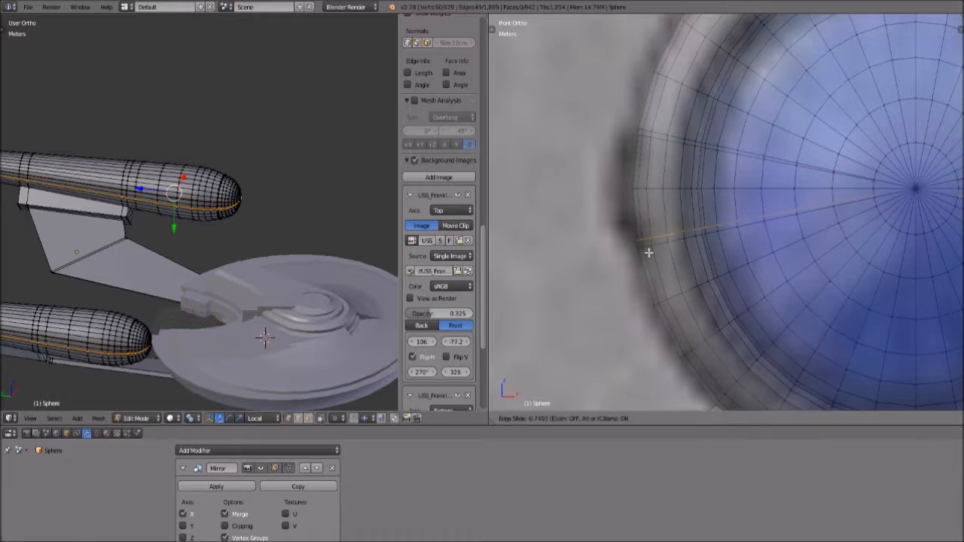
pyautogui.rightClick(649, 253)
pyautogui.scroll(-3, 655, 251)
pyautogui.scroll(2, 687, 252)
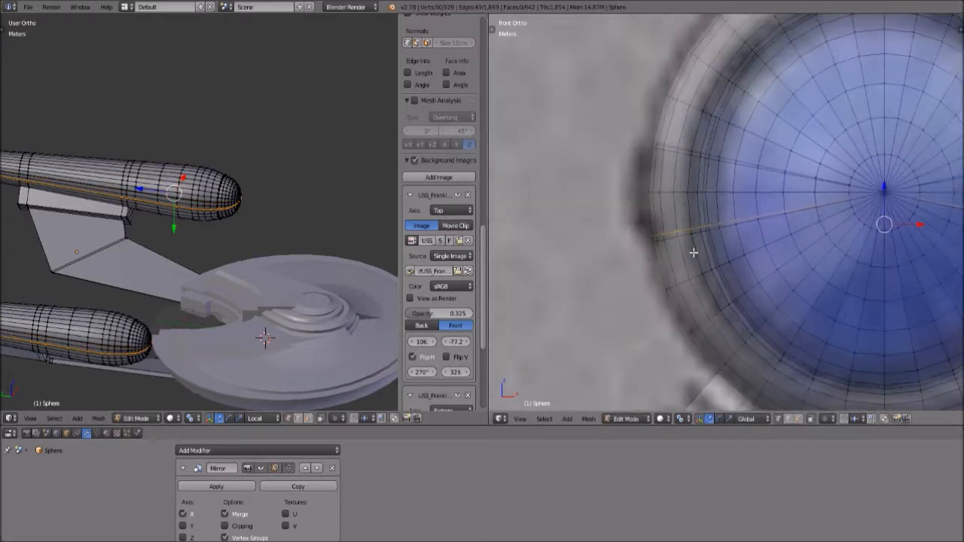
# Slide the lower of the two new edge loops to line up with the bottom of the rim's side bump.
pyautogui.press('g')
pyautogui.press('g')
pyautogui.click(687, 244)
# Check the new lengthwise loops across both sides and the dome centre of the nacelle in the front elevation.
pyautogui.keyDown('shift'); pyautogui.moveTo(912, 223); pyautogui.dragTo(645, 223, button='middle'); pyautogui.keyUp('shift')
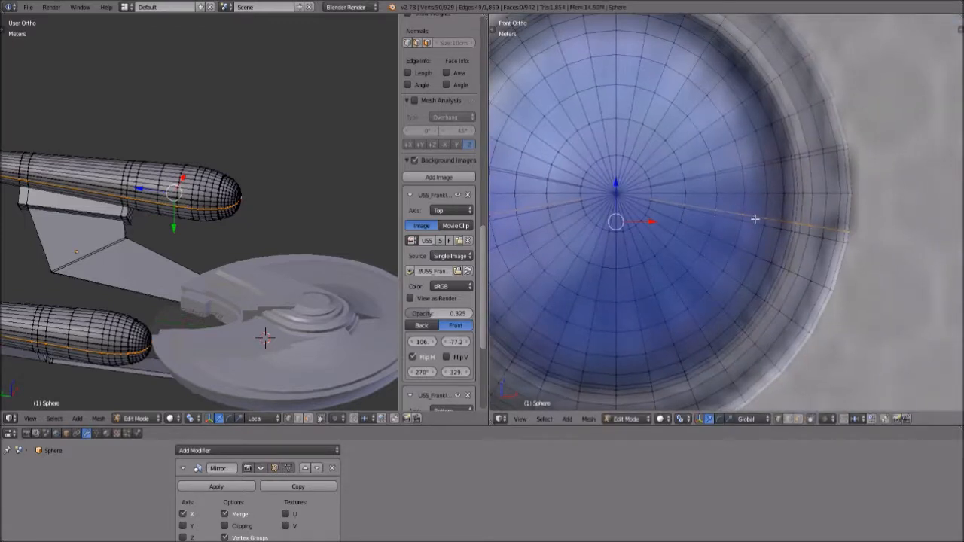
pyautogui.scroll(4, 716, 234)
pyautogui.scroll(-3, 714, 230)
pyautogui.scroll(-12, 724, 198)
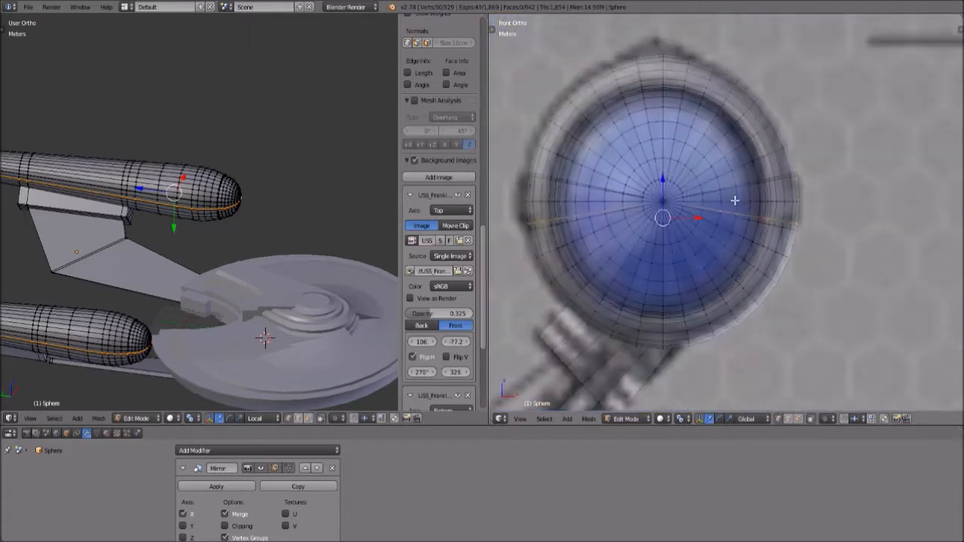
pyautogui.keyDown('shift'); pyautogui.moveTo(590, 271); pyautogui.dragTo(719, 275, button='middle'); pyautogui.keyUp('shift')
pyautogui.keyDown('shift'); pyautogui.moveTo(830, 302); pyautogui.dragTo(732, 291, button='middle'); pyautogui.keyUp('shift')
pyautogui.scroll(12, 730, 291)
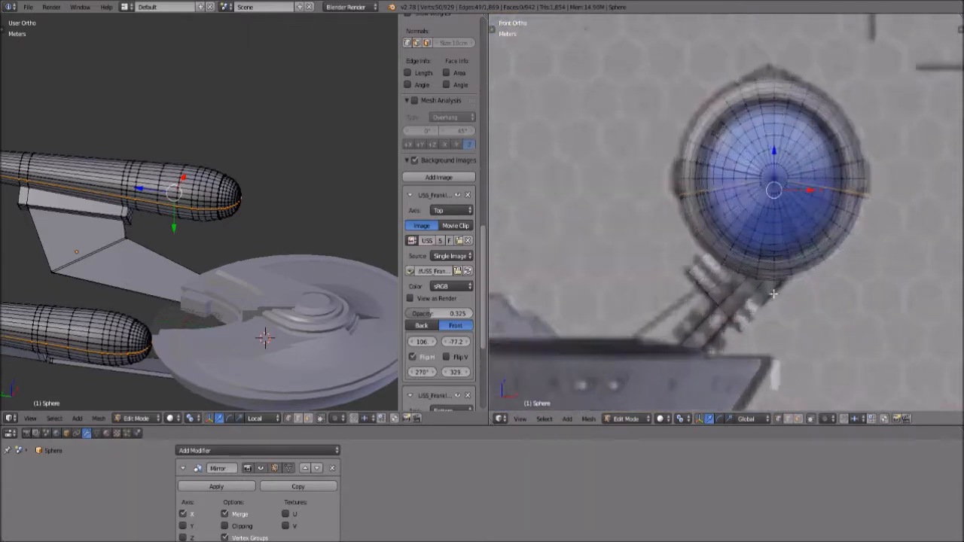
pyautogui.keyDown('shift'); pyautogui.moveTo(678, 191); pyautogui.dragTo(773, 236, button='middle'); pyautogui.keyUp('shift')
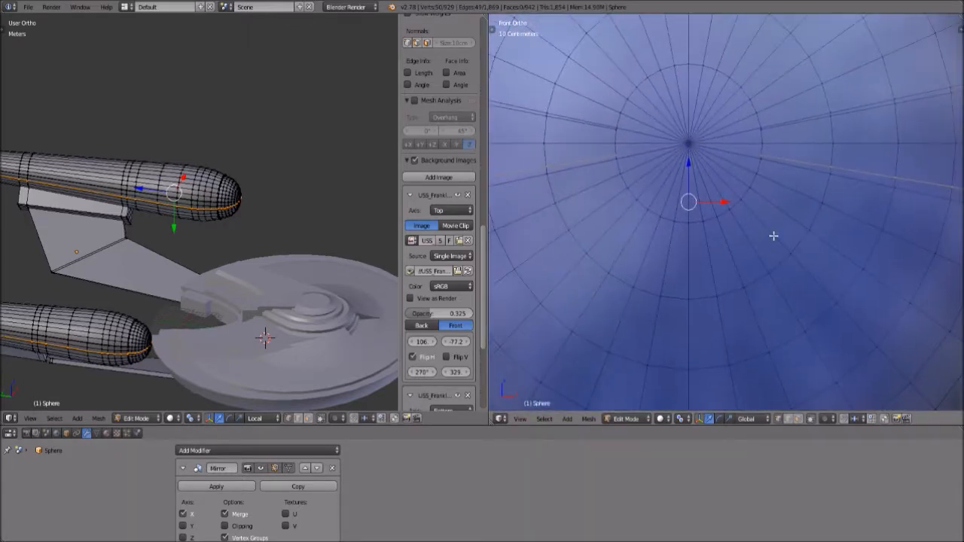
pyautogui.scroll(2, 655, 201)
pyautogui.keyDown('shift'); pyautogui.moveTo(573, 142); pyautogui.dragTo(613, 162, button='middle'); pyautogui.keyUp('shift')
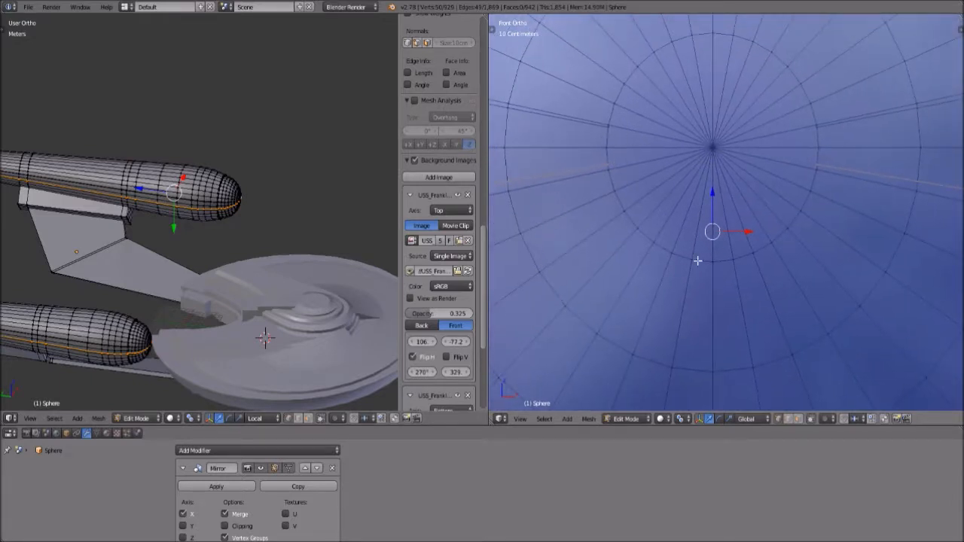
pyautogui.scroll(-8, 716, 249)
pyautogui.keyDown('shift'); pyautogui.moveTo(660, 238); pyautogui.dragTo(790, 239, button='middle'); pyautogui.keyUp('shift')
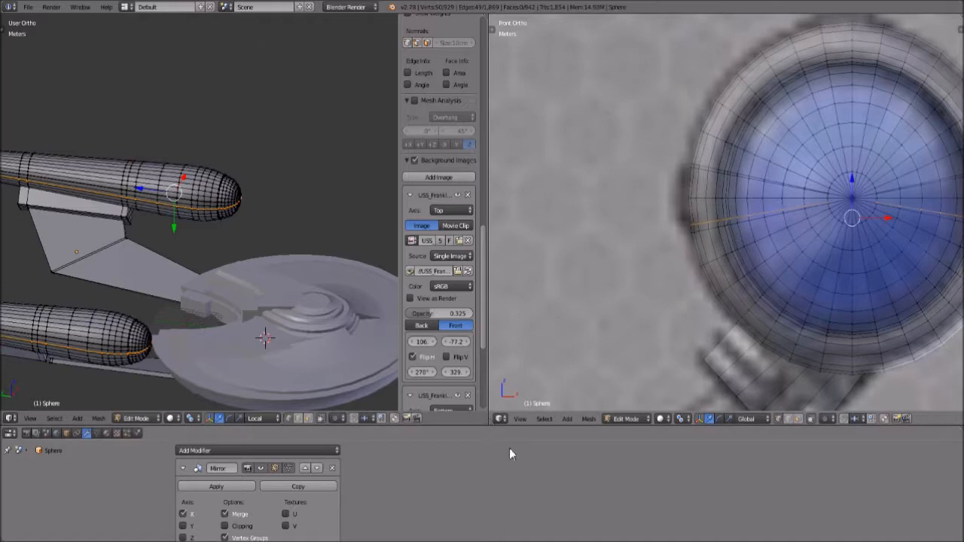
# Switch to the right side view and examine the nacelle's side strip and panel lines against the mesh.
pyautogui.click(520, 420)
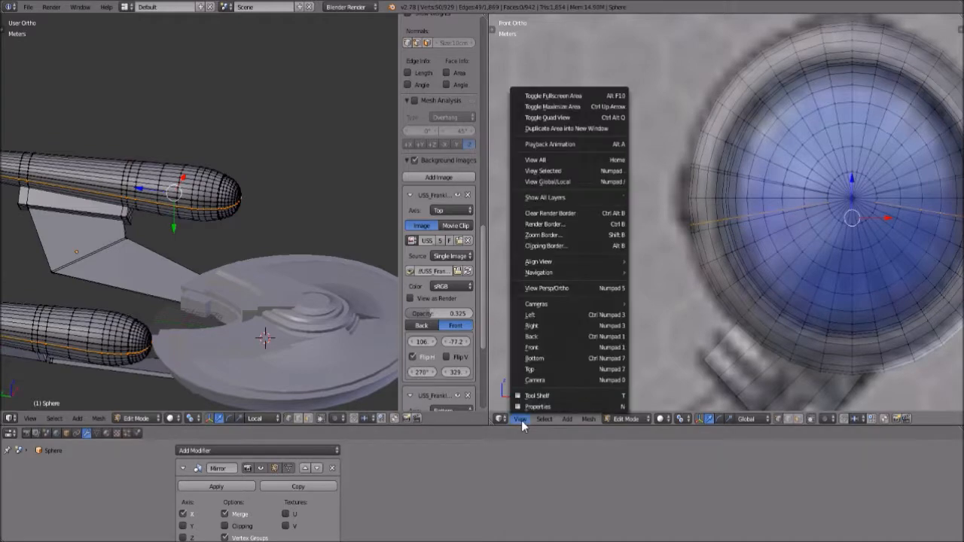
pyautogui.click(551, 326)
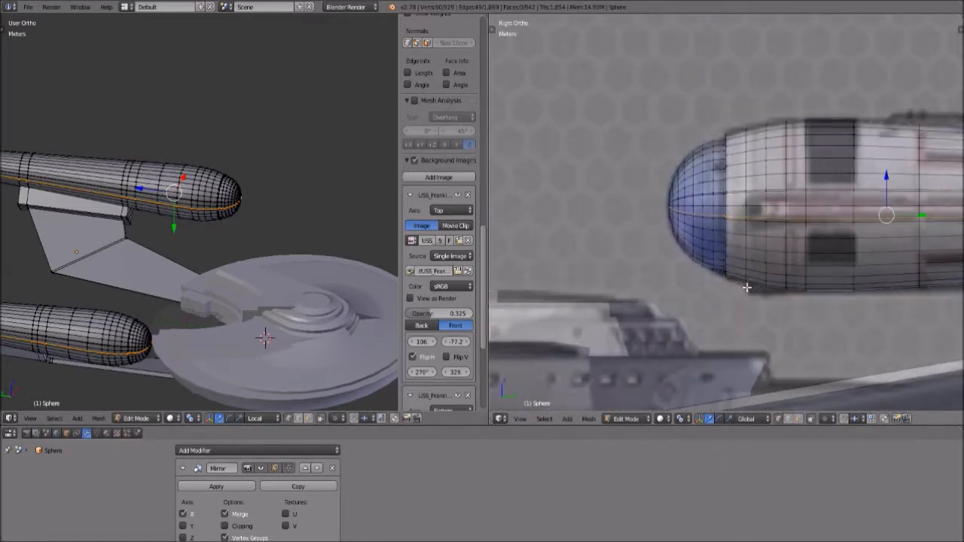
pyautogui.keyDown('shift'); pyautogui.moveTo(814, 273); pyautogui.dragTo(691, 276, button='middle'); pyautogui.keyUp('shift')
pyautogui.scroll(4, 820, 276)
pyautogui.scroll(-3, 824, 257)
pyautogui.keyDown('shift'); pyautogui.moveTo(824, 256); pyautogui.dragTo(734, 251, button='middle'); pyautogui.keyUp('shift')
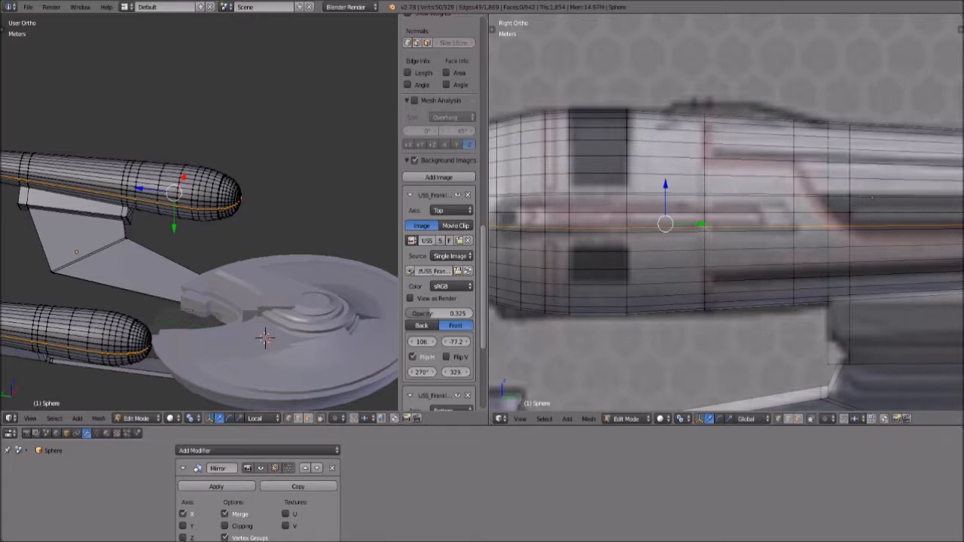
pyautogui.scroll(2, 810, 275)
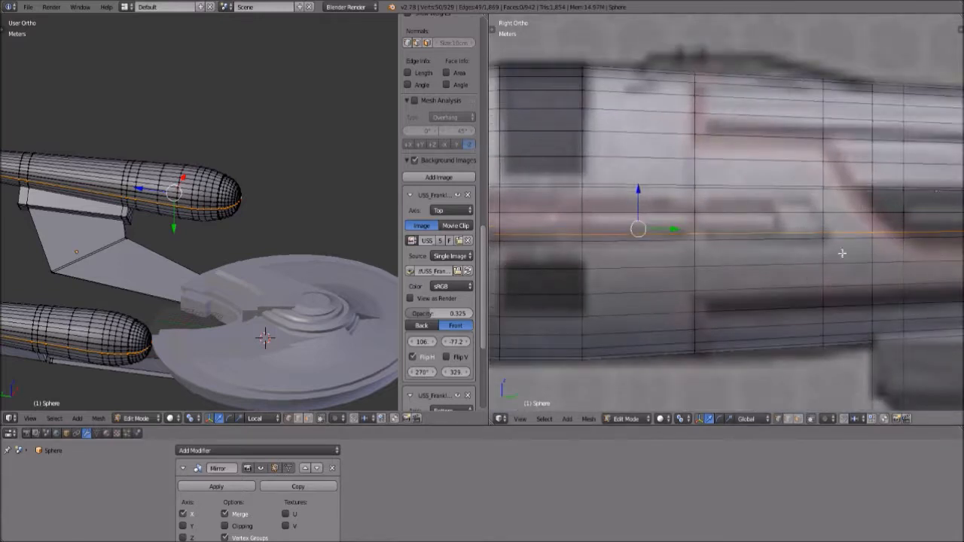
pyautogui.scroll(1, 853, 245)
pyautogui.scroll(-2, 843, 249)
pyautogui.scroll(1, 851, 233)
pyautogui.rightClick(861, 214)
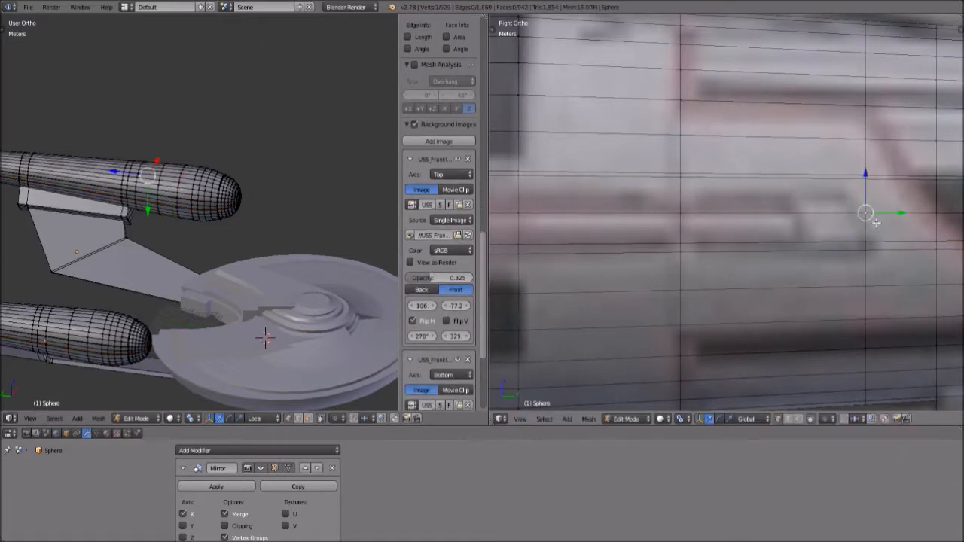
pyautogui.press('a')
pyautogui.press('n')
pyautogui.click(851, 203)
pyautogui.scroll(-2, 821, 230)
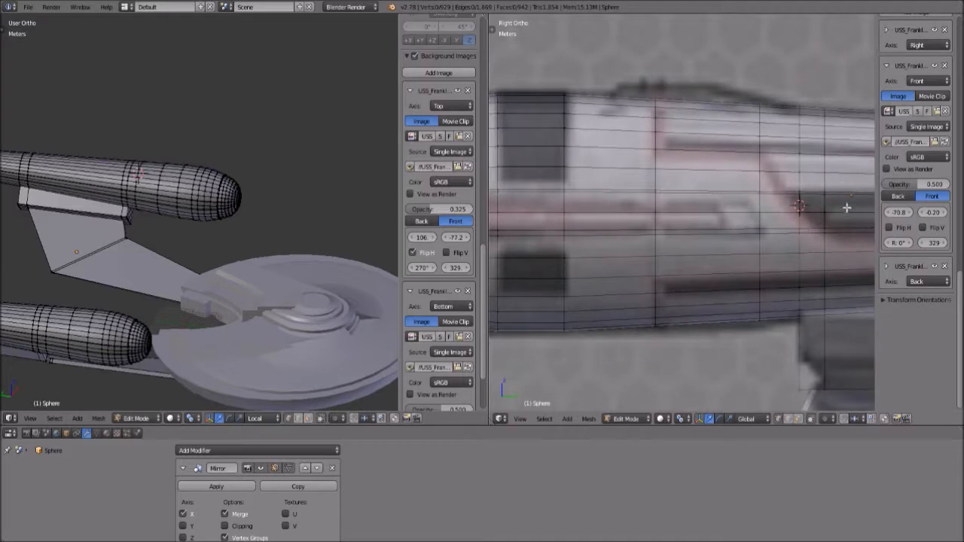
pyautogui.press('n')
pyautogui.scroll(3, 889, 230)
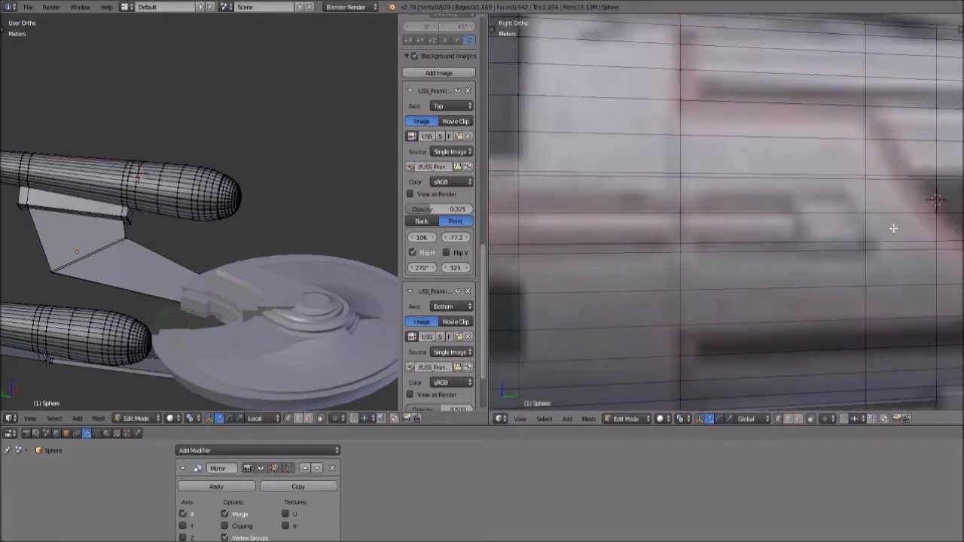
# Slide the centre vertex of the edge ring at the side strip's rear end forward onto the strip's slanted outline.
pyautogui.keyDown('shift'); pyautogui.moveTo(898, 226); pyautogui.dragTo(811, 225, button='middle'); pyautogui.keyUp('shift')
pyautogui.scroll(1, 810, 226)
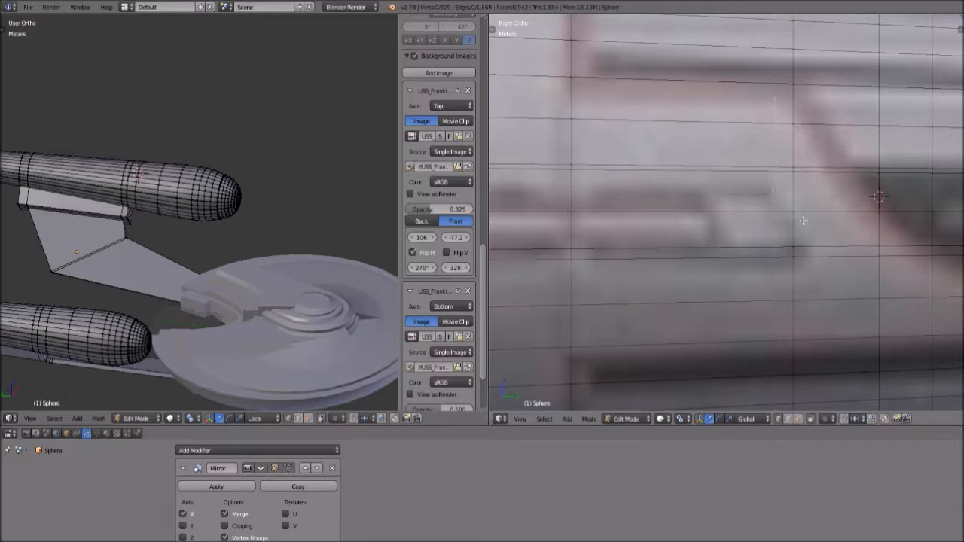
pyautogui.rightClick(792, 213)
pyautogui.hotkey('shift', 'v')
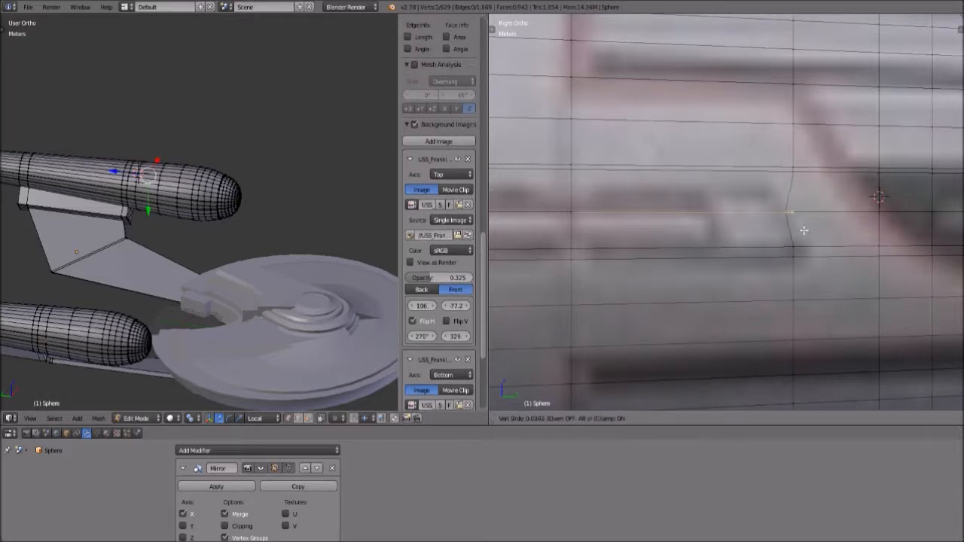
pyautogui.click(803, 230)
# Select the two vertices just below the centre vertex and slide them backward to the strip's lower rear corner.
pyautogui.press('a')
pyautogui.press('b')
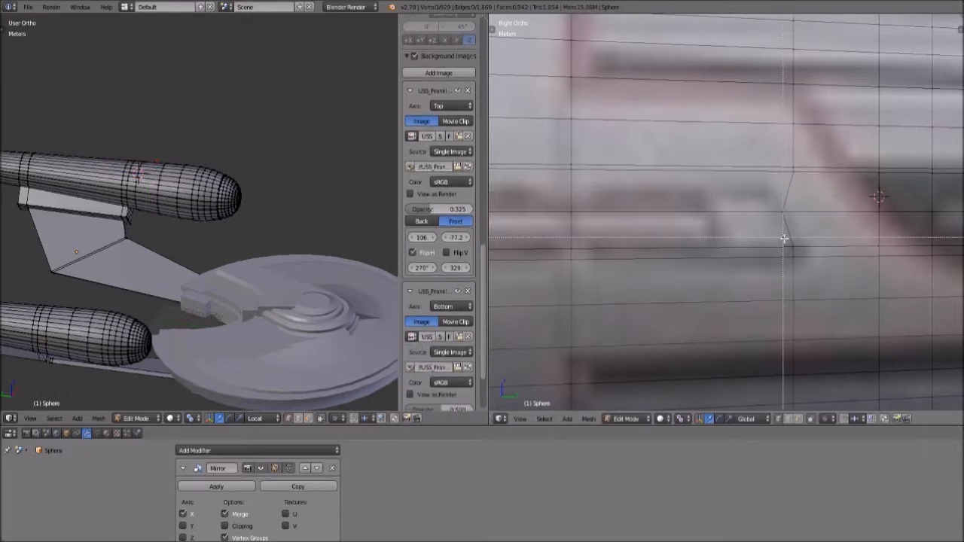
pyautogui.moveTo(784, 237); pyautogui.dragTo(812, 268)
pyautogui.press('g')
pyautogui.press('g')
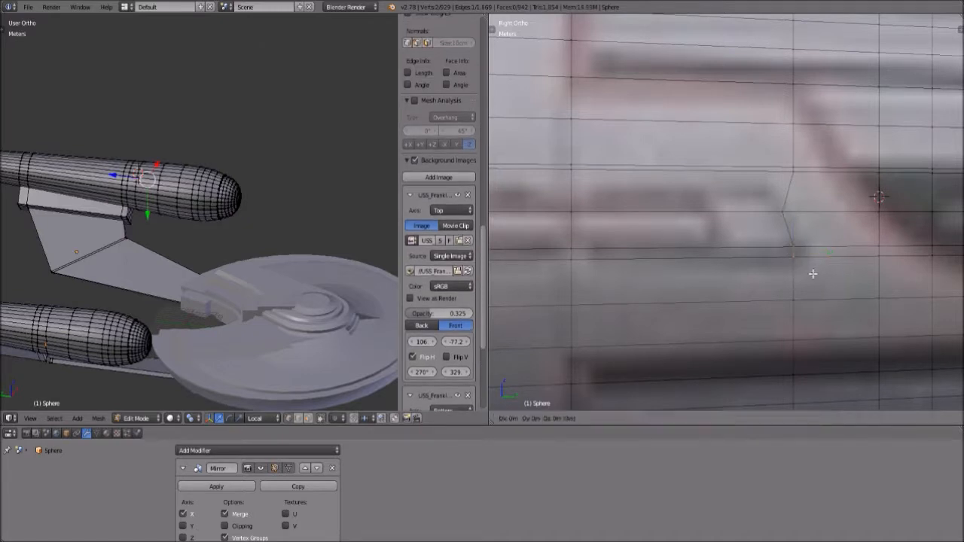
pyautogui.click(836, 276)
# Slide the vertex above the centre one forward so the ring continues the slanted end of the side strip.
pyautogui.rightClick(793, 170)
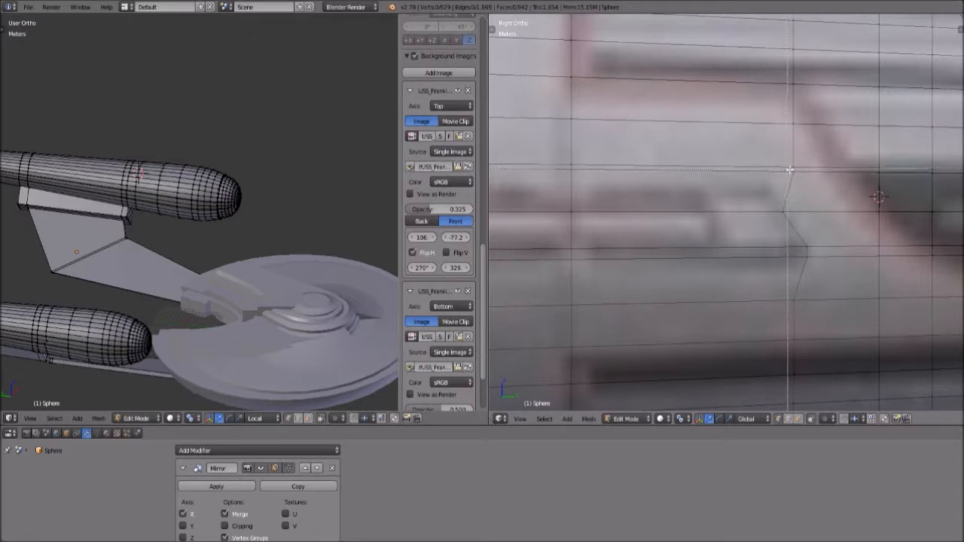
pyautogui.press('g')
pyautogui.press('g')
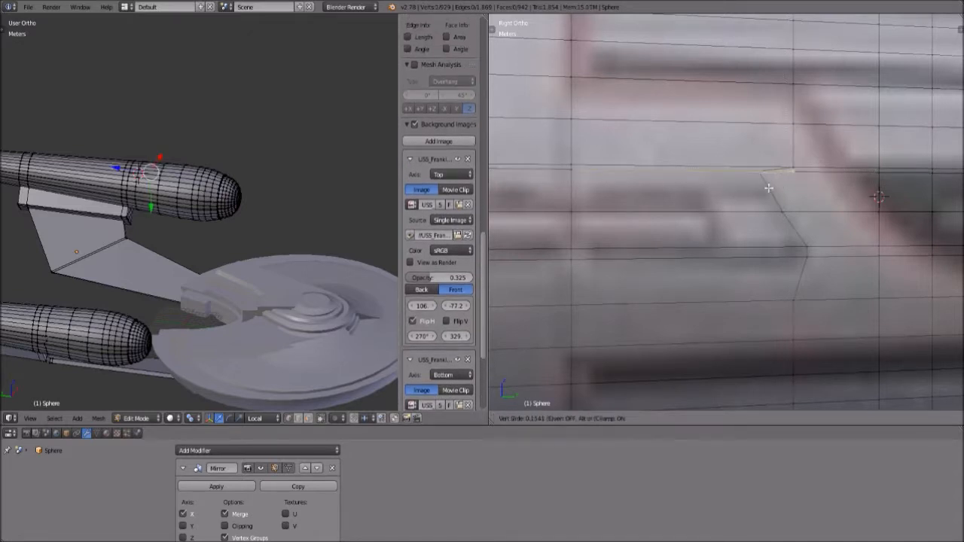
pyautogui.click(765, 188)
# Select the ring's remaining upper section and slide it forward in line with the slant's top corner.
pyautogui.scroll(-3, 765, 173)
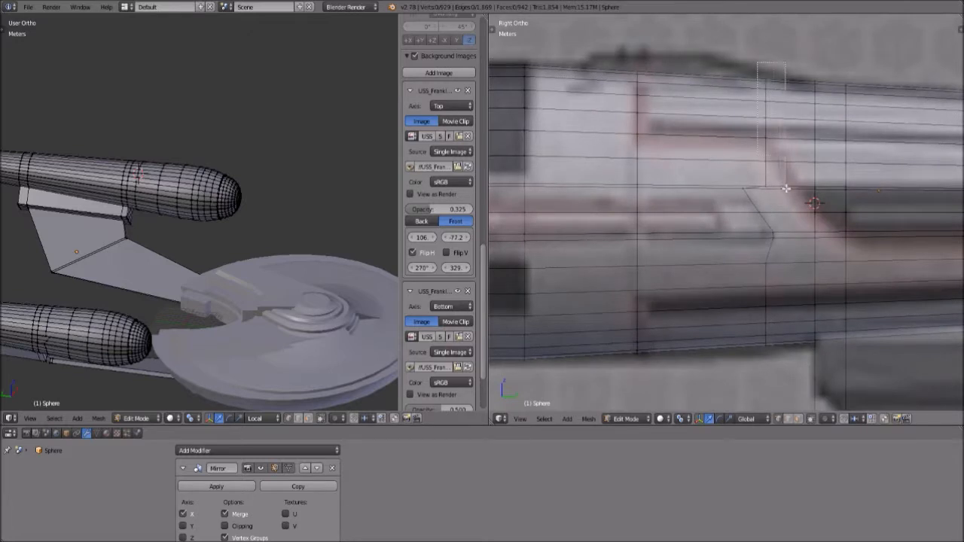
pyautogui.press('g')
pyautogui.press('g')
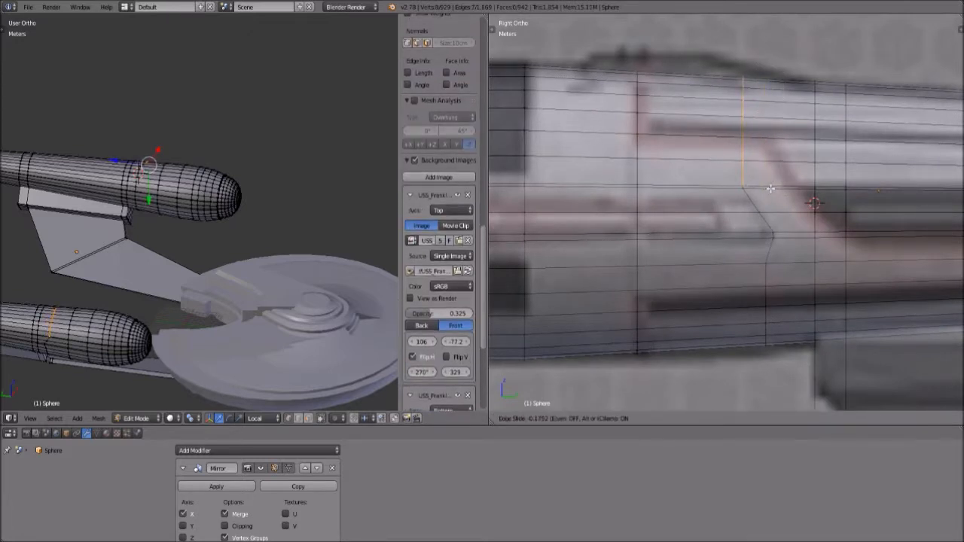
pyautogui.click(771, 188)
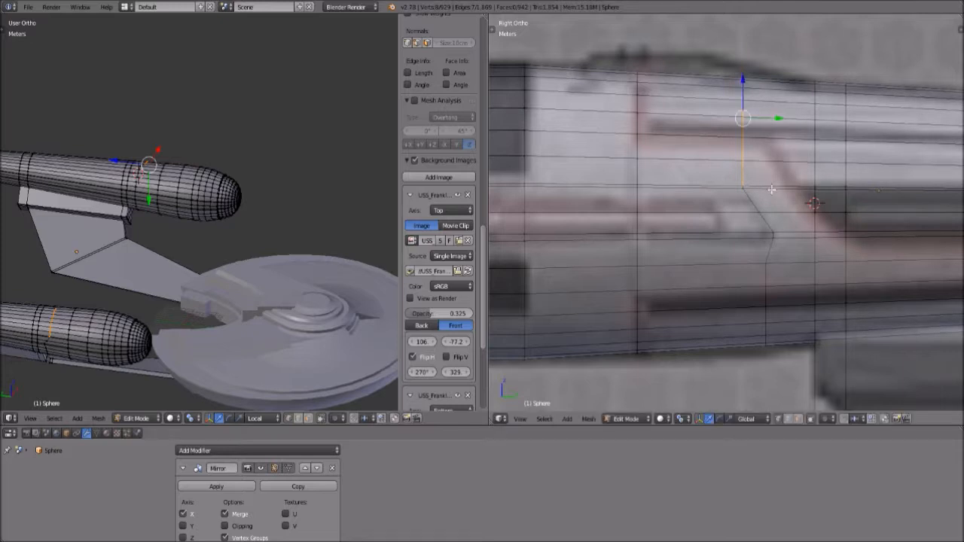
# Select the ring's section below the side strip and slide it backward in line with the slant's lower corner.
pyautogui.scroll(-2, 773, 187)
pyautogui.keyDown('shift'); pyautogui.moveTo(721, 133); pyautogui.dragTo(711, 150, button='middle'); pyautogui.keyUp('shift')
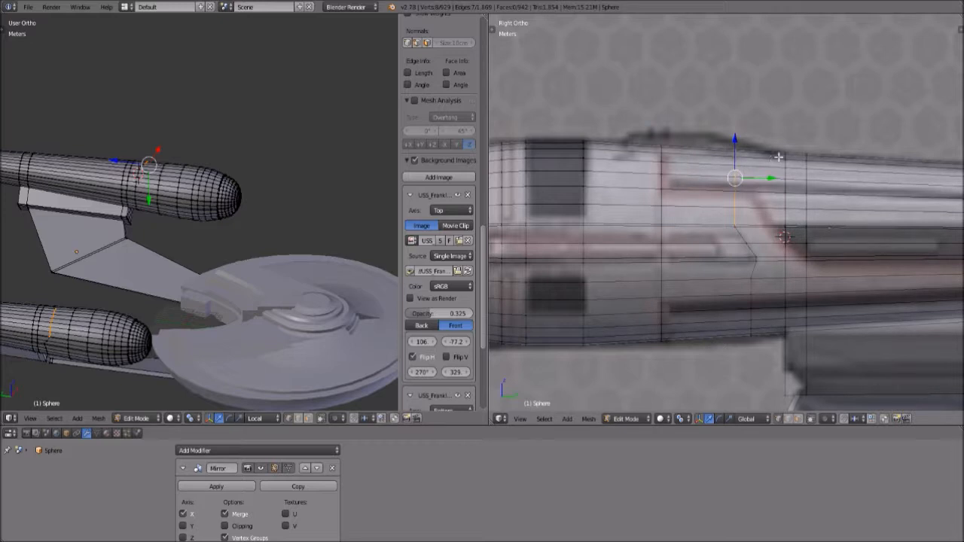
pyautogui.scroll(1, 762, 316)
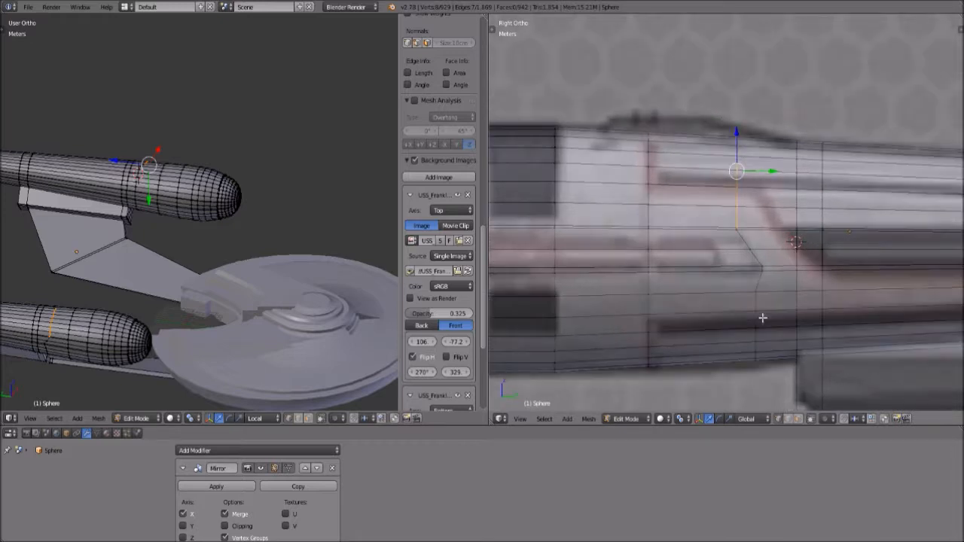
pyautogui.press('a')
pyautogui.press('b')
pyautogui.moveTo(748, 285); pyautogui.dragTo(764, 381)
pyautogui.press('g')
pyautogui.press('g')
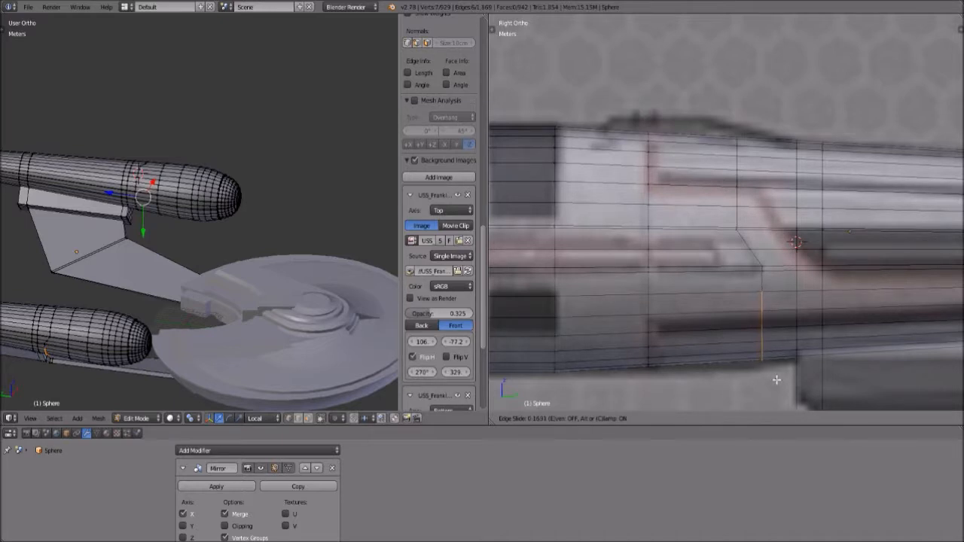
pyautogui.click(777, 380)
pyautogui.press('a')
pyautogui.scroll(-5, 661, 282)
pyautogui.scroll(2, 705, 273)
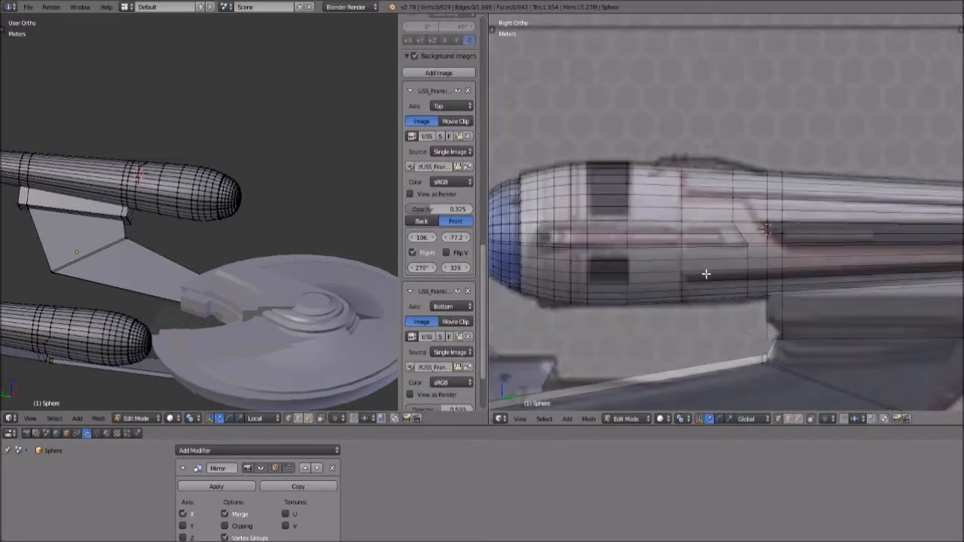
pyautogui.scroll(-1, 568, 274)
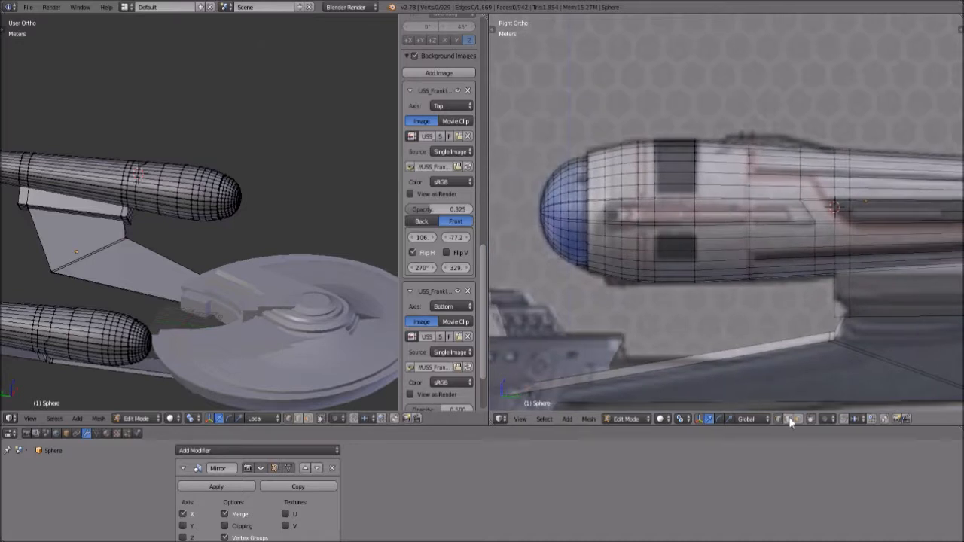
pyautogui.click(800, 419)
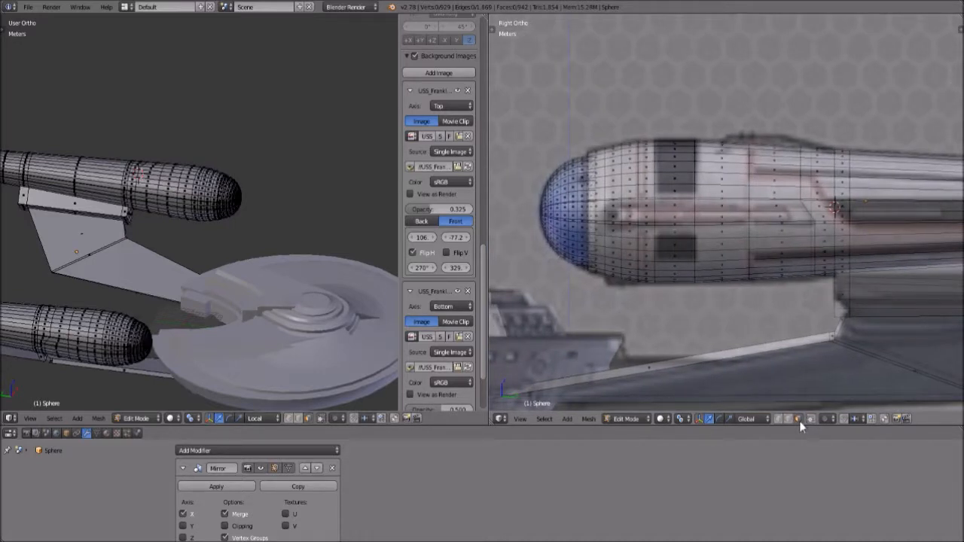
pyautogui.click(811, 419)
pyautogui.keyDown('shift'); pyautogui.moveTo(828, 292); pyautogui.dragTo(792, 285, button='middle'); pyautogui.keyUp('shift')
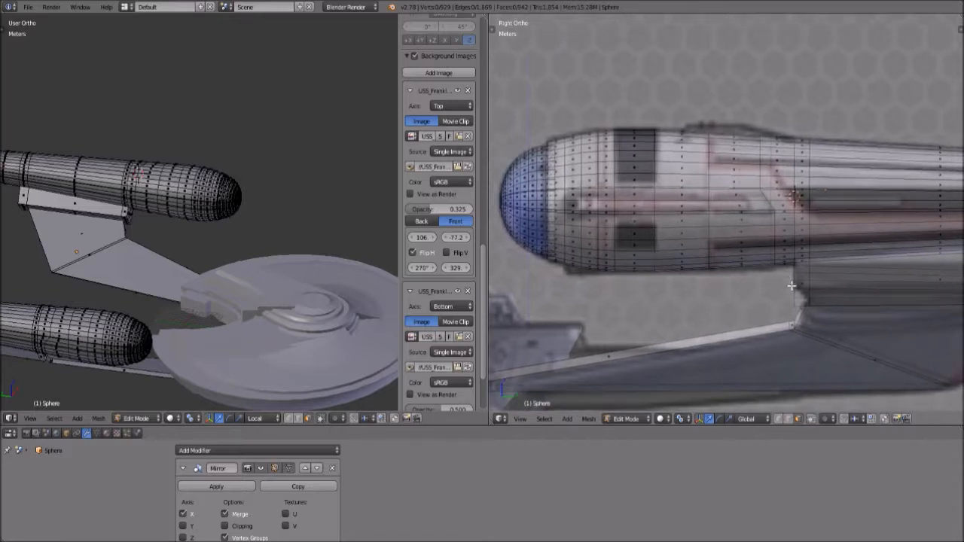
# Undo the recent slides of the ring at the side strip's rear end until the ring is straight again.
pyautogui.hotkey('ctrl', 'z')
pyautogui.hotkey('ctrl', 'z')
pyautogui.hotkey('ctrl', 'z')
pyautogui.hotkey('ctrl', 'z')
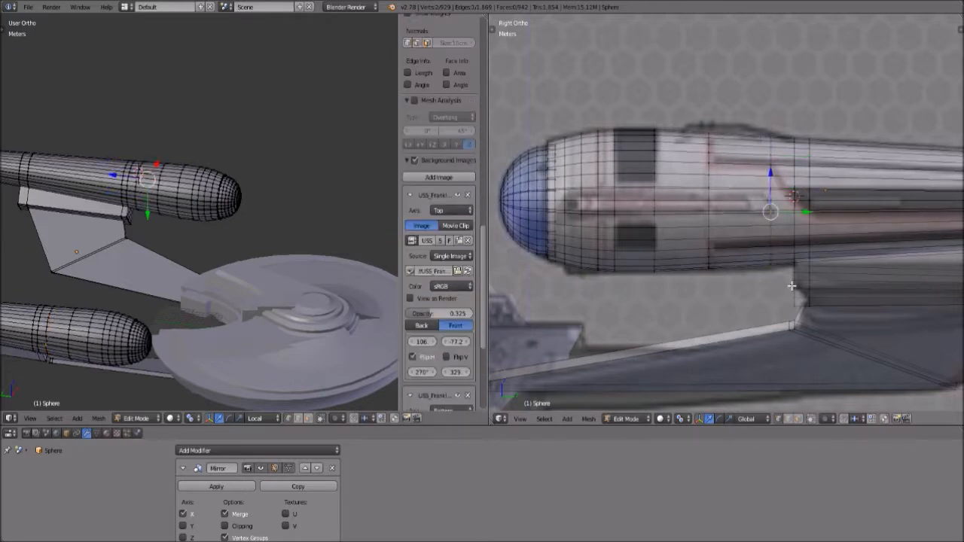
pyautogui.hotkey('ctrl', 'z')
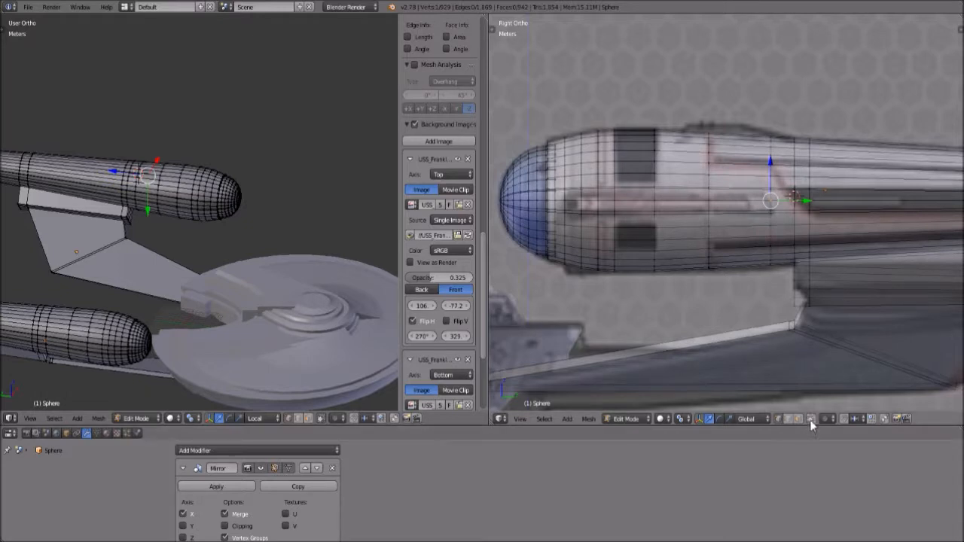
# Slide the ring's centre vertices on both sides of the nacelle forward toward the side strip's slanted end.
pyautogui.scroll(3, 804, 226)
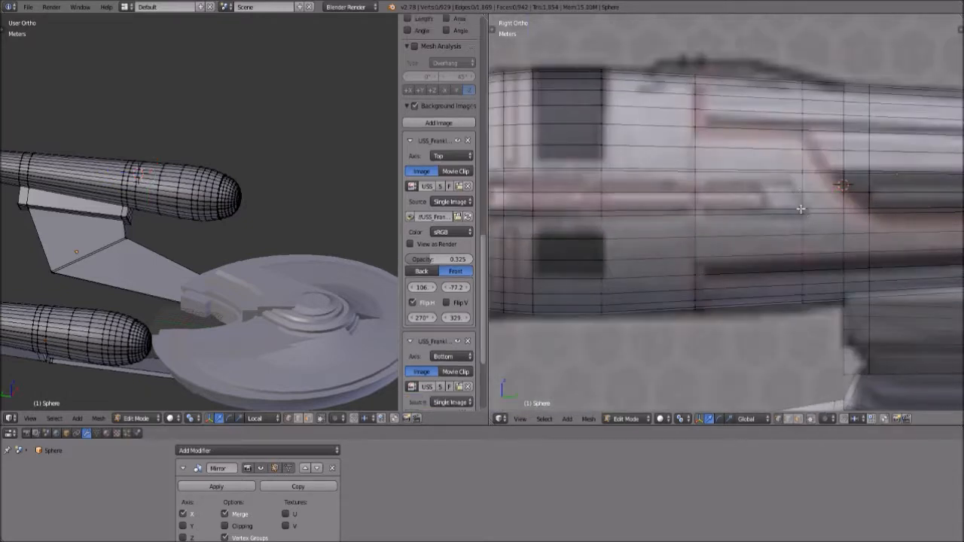
pyautogui.scroll(2, 815, 224)
pyautogui.hotkey('shift', 'v')
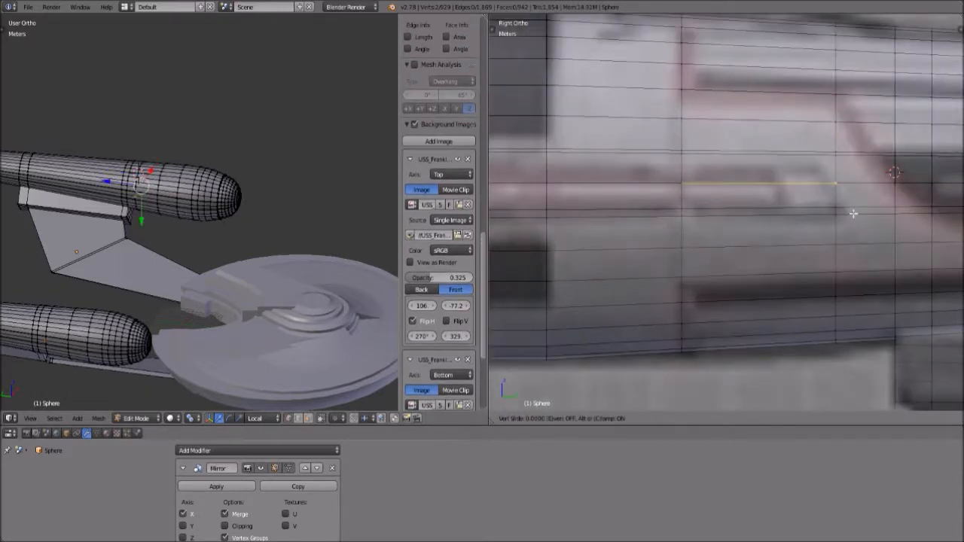
pyautogui.click(842, 211)
# Select the ring's lower section through the nacelle and slide it backward to the strip's lower rear corner.
pyautogui.press('a')
pyautogui.press('b')
pyautogui.moveTo(833, 203); pyautogui.dragTo(848, 384)
pyautogui.press('g')
pyautogui.press('g')
pyautogui.click(859, 380)
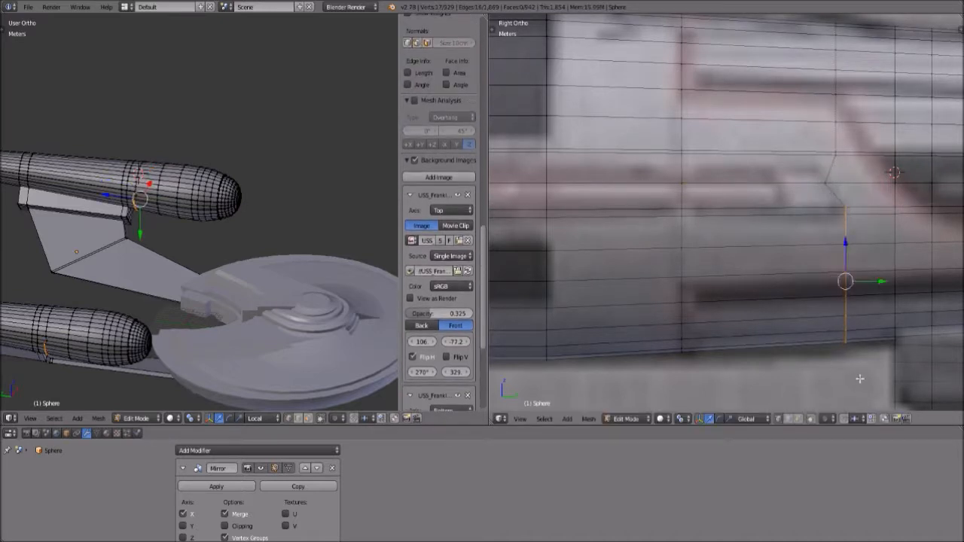
# Select the ring's upper section through the nacelle and slide it forward to the slant's top corner.
pyautogui.press('a')
pyautogui.scroll(-1, 840, 173)
pyautogui.press('b')
pyautogui.moveTo(814, 47); pyautogui.dragTo(831, 172)
pyautogui.press('g')
pyautogui.press('g')
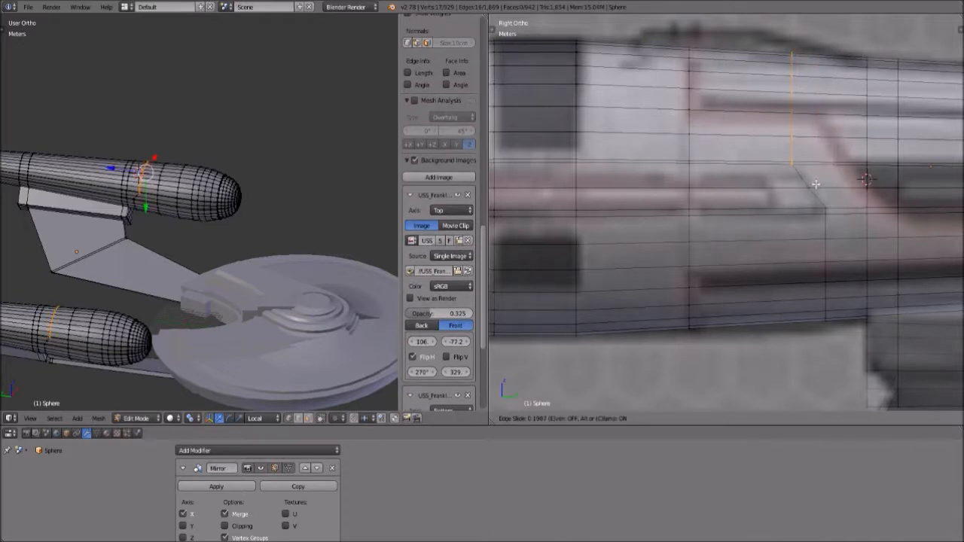
pyautogui.click(815, 184)
pyautogui.press('a')
pyautogui.scroll(-2, 753, 287)
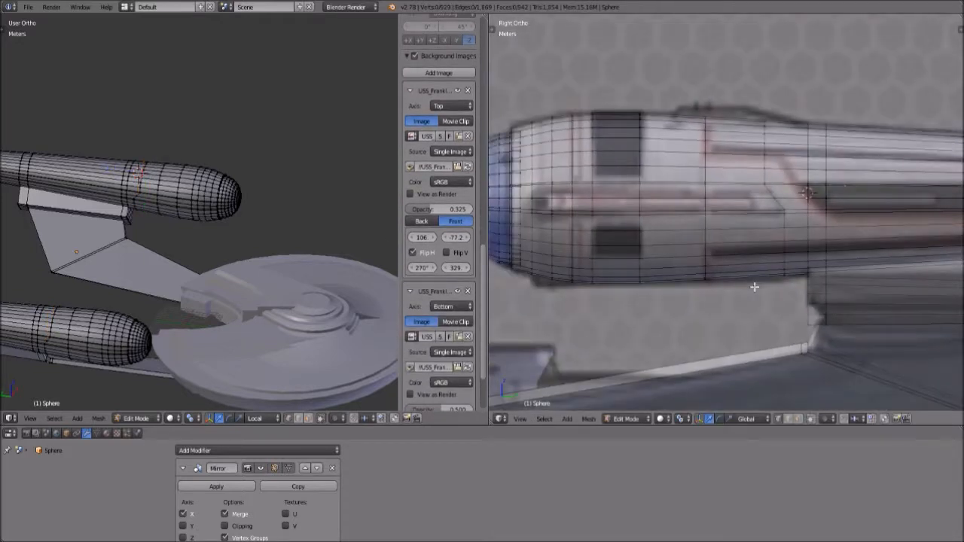
# Slide the vertices midway along the slant on both sides into line between its upper and lower corners.
pyautogui.scroll(2, 754, 286)
pyautogui.rightClick(813, 198)
pyautogui.hotkey('shift', 'v')
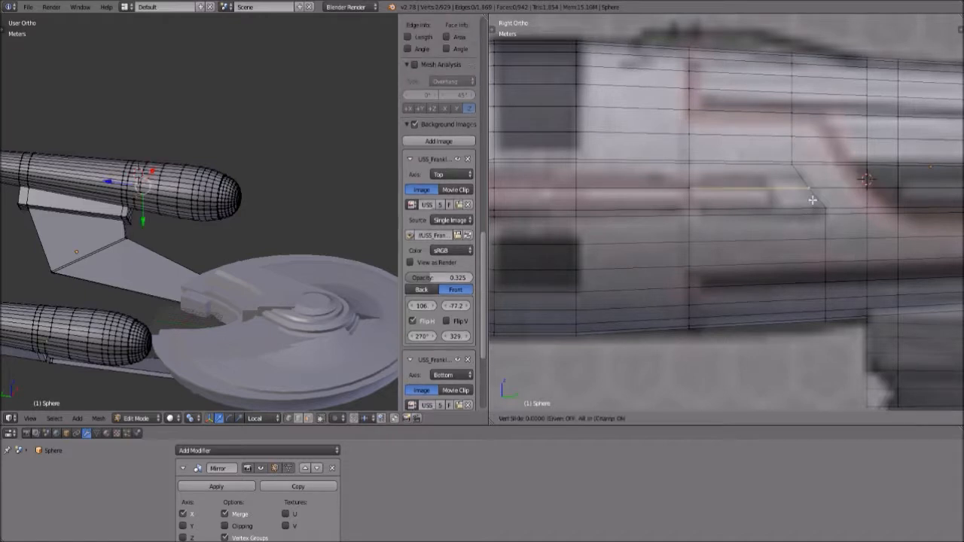
pyautogui.click(813, 199)
pyautogui.press('a')
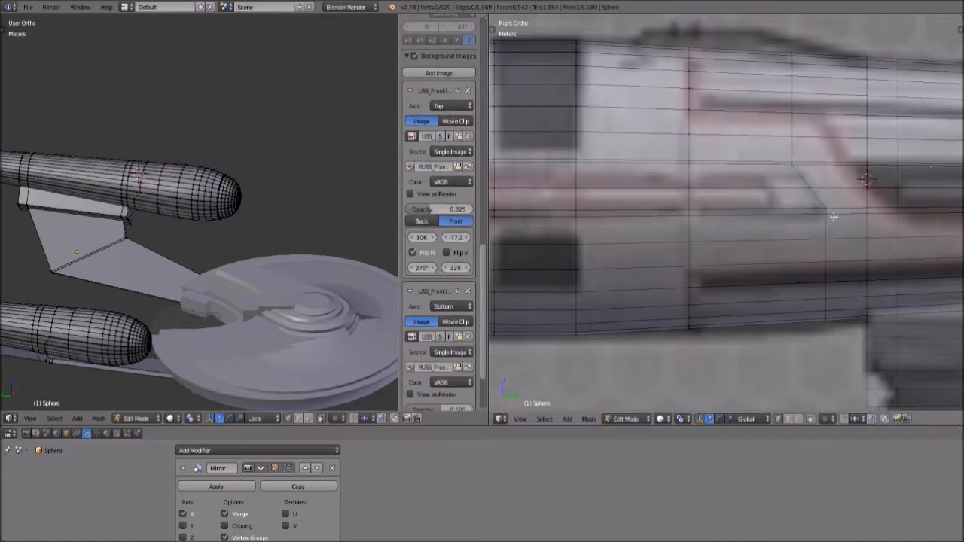
# Connect the slant's upper and lower corner vertices with a straight guide edge on the near side of the nacelle.
pyautogui.keyDown('shift'); pyautogui.moveTo(834, 225); pyautogui.dragTo(810, 222, button='middle'); pyautogui.keyUp('shift')
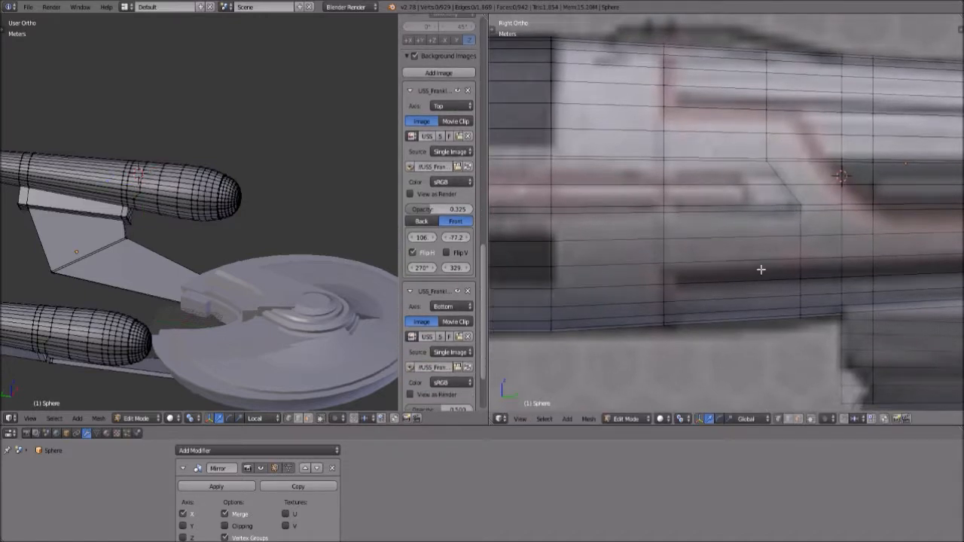
pyautogui.moveTo(760, 270); pyautogui.dragTo(772, 276, button='middle')
pyautogui.scroll(2, 771, 276)
pyautogui.scroll(2, 828, 302)
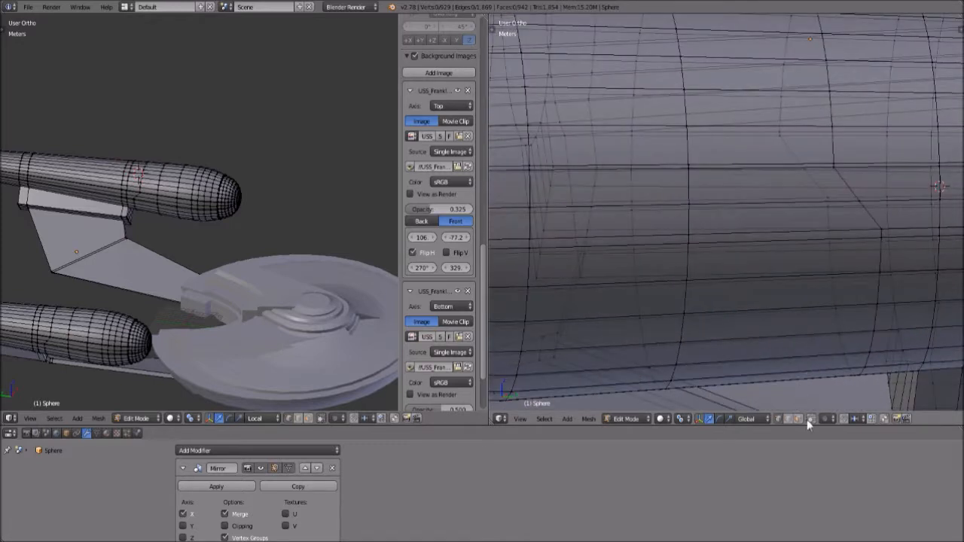
pyautogui.rightClick(842, 165)
pyautogui.keyDown('shift'); pyautogui.rightClick(880, 217); pyautogui.keyUp('shift')
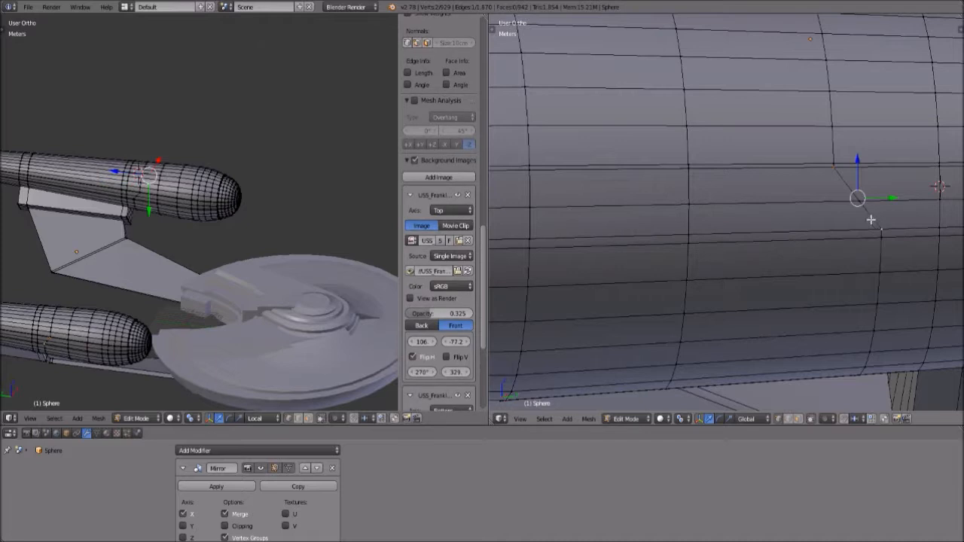
# In the right view, slide the slant's middle vertices on both sides exactly onto the straight guide edge.
pyautogui.click(809, 419)
pyautogui.click(525, 427)
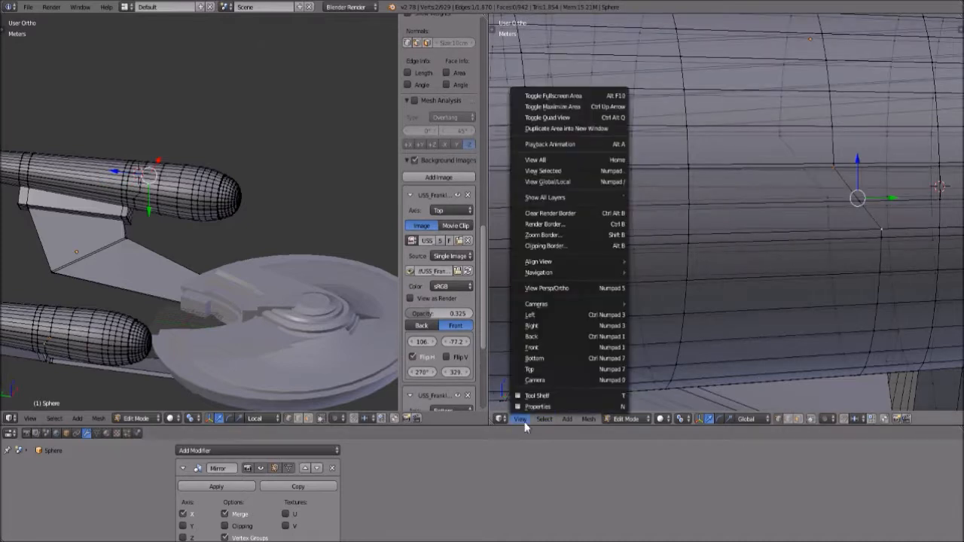
pyautogui.click(541, 324)
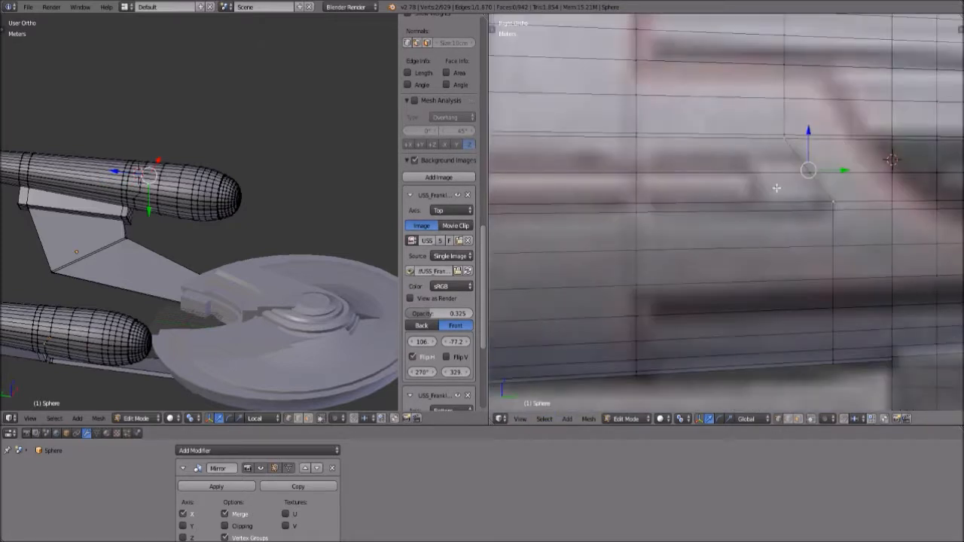
pyautogui.scroll(6, 777, 188)
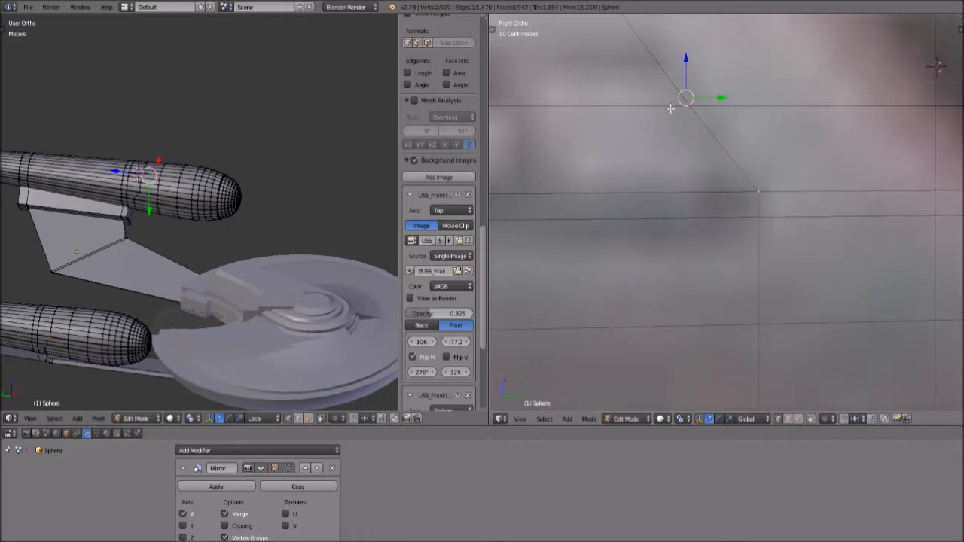
pyautogui.keyDown('shift'); pyautogui.moveTo(670, 106); pyautogui.dragTo(721, 234, button='middle'); pyautogui.keyUp('shift')
pyautogui.scroll(5, 721, 246)
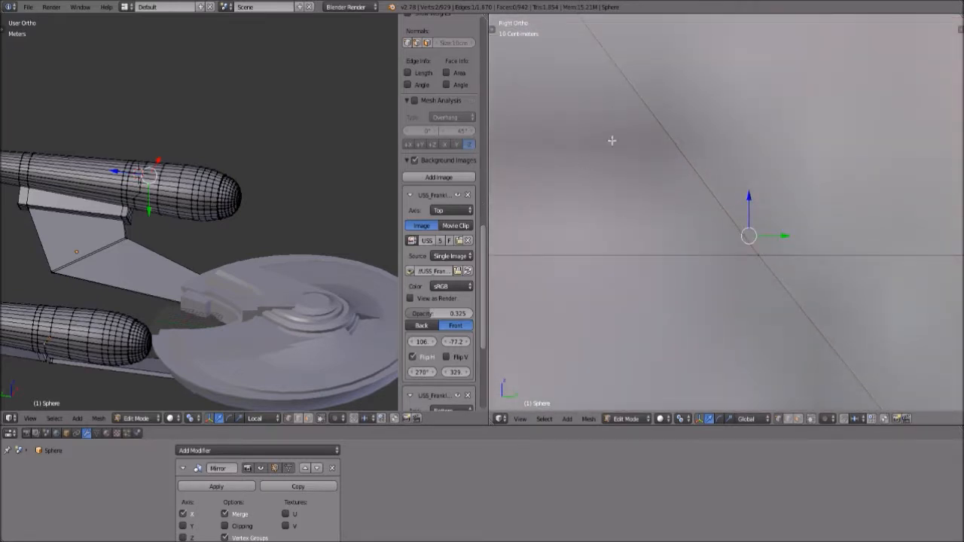
pyautogui.scroll(-5, 713, 213)
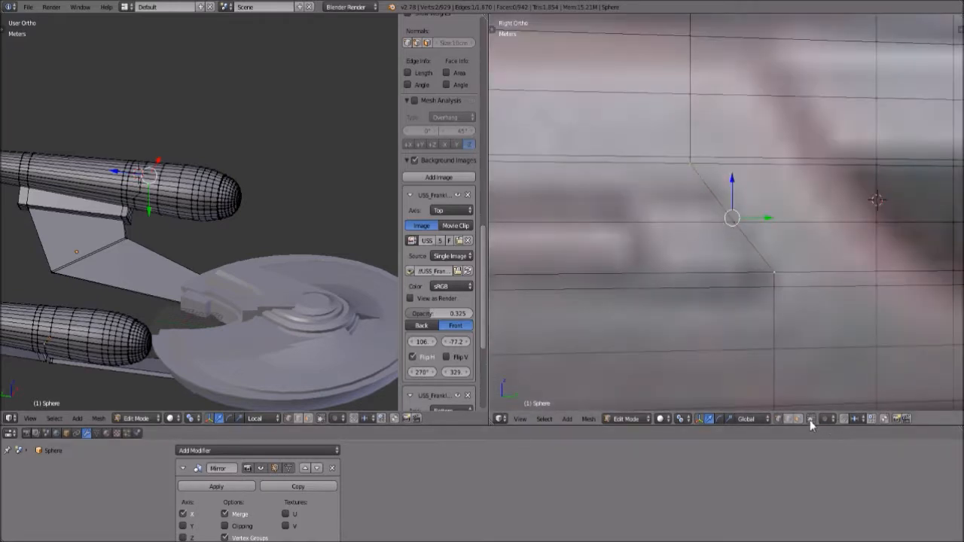
pyautogui.scroll(5, 747, 280)
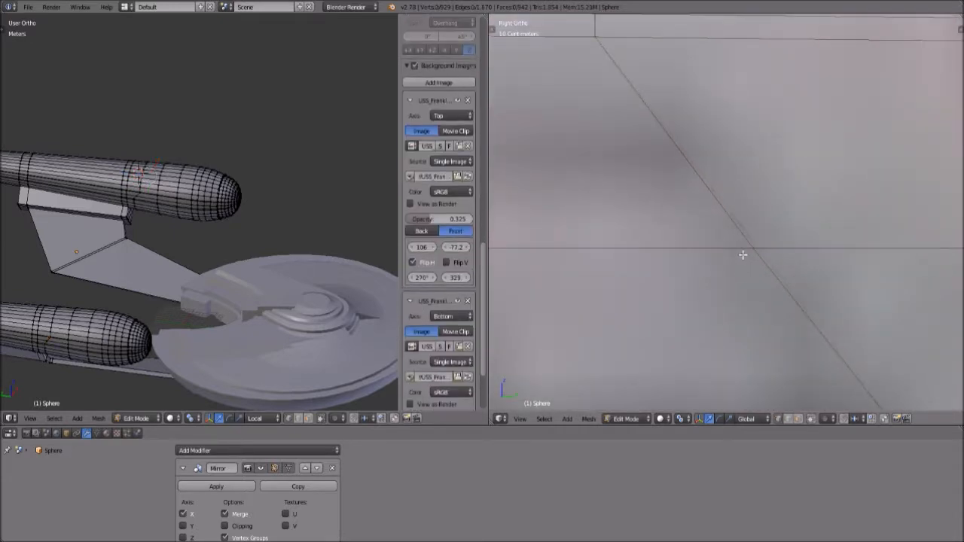
pyautogui.rightClick(747, 246)
pyautogui.hotkey('shift', 'v')
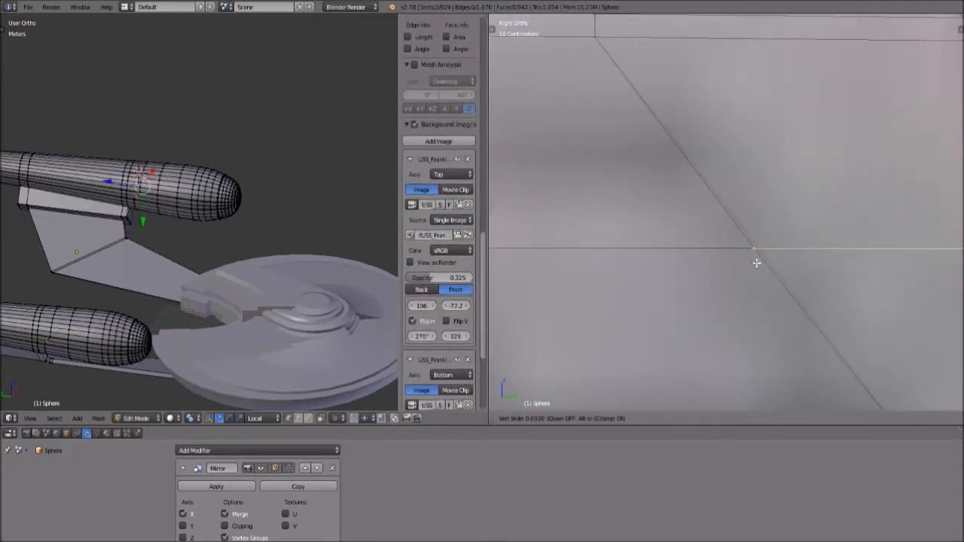
pyautogui.click(758, 263)
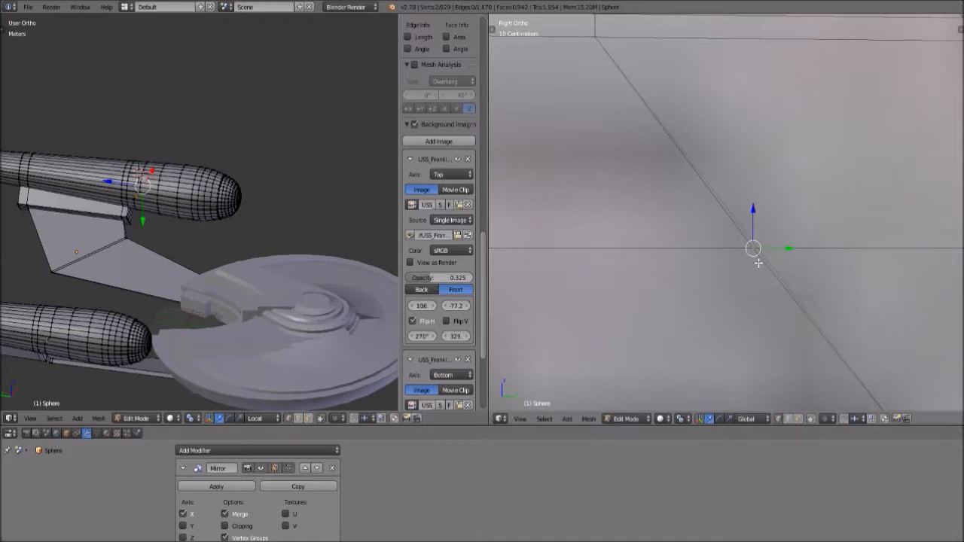
pyautogui.hotkey('shift', 'v')
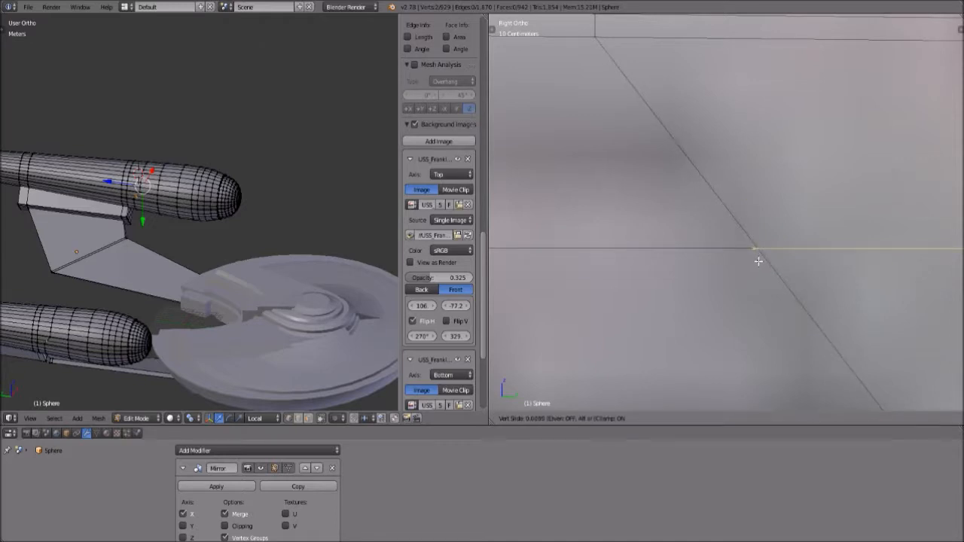
pyautogui.click(759, 261)
# Select the guide edge between the slant's corners and delete only that edge.
pyautogui.scroll(-8, 759, 260)
pyautogui.moveTo(760, 261); pyautogui.dragTo(770, 395, button='middle')
pyautogui.rightClick(857, 297)
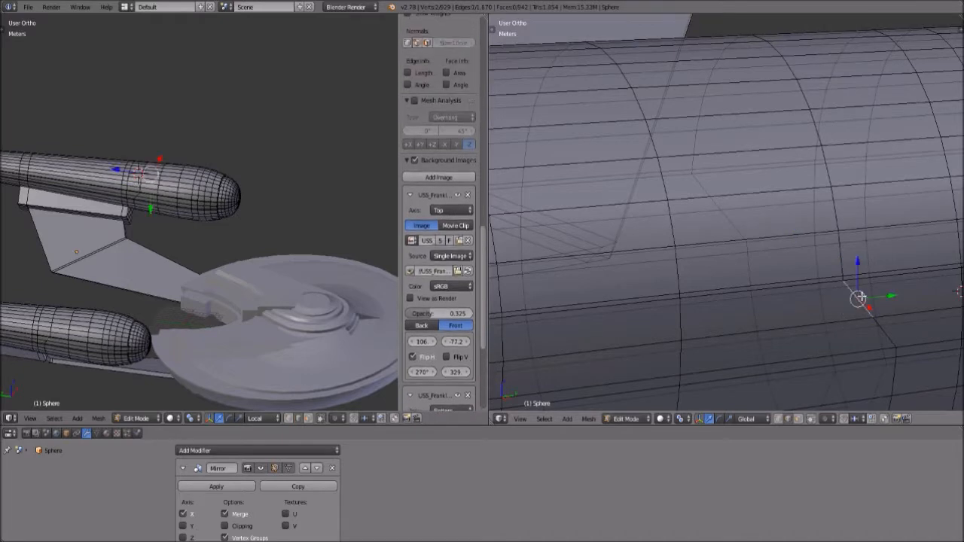
pyautogui.rightClick(871, 312)
pyautogui.rightClick(870, 311)
pyautogui.rightClick(869, 313)
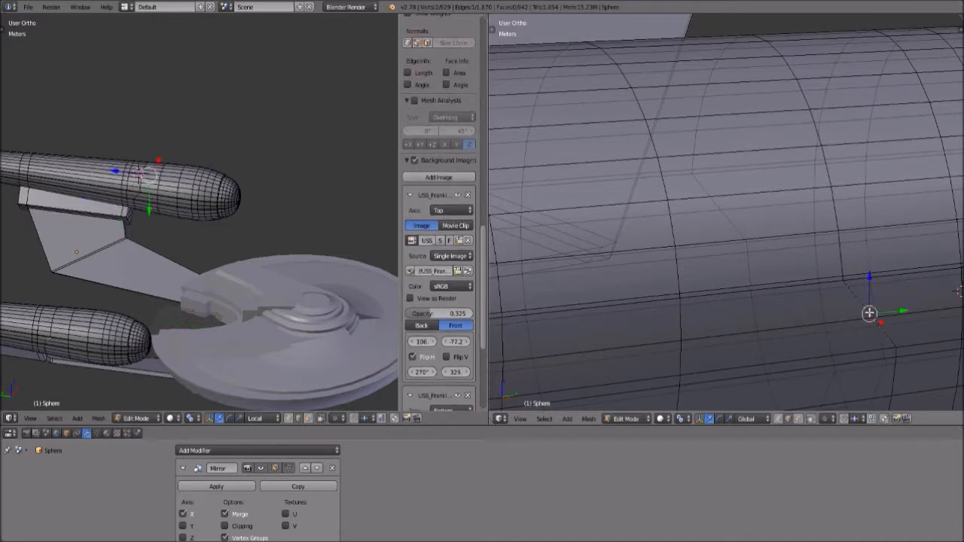
pyautogui.press('x')
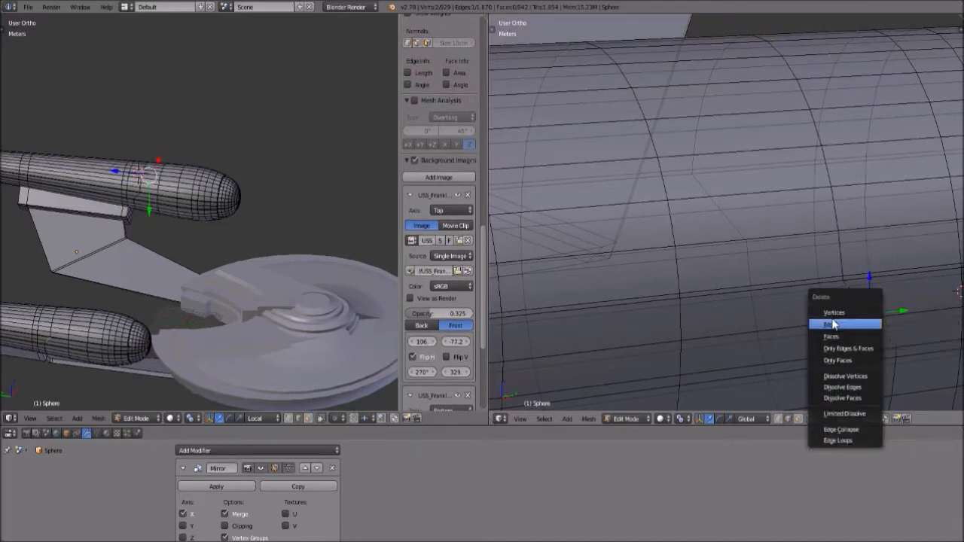
pyautogui.click(833, 319)
# Check the slanted ring from the side and at an angle, and switch the mesh to face selection mode.
pyautogui.moveTo(799, 338); pyautogui.dragTo(767, 320, button='middle')
pyautogui.scroll(-1, 767, 320)
pyautogui.scroll(-2, 721, 258)
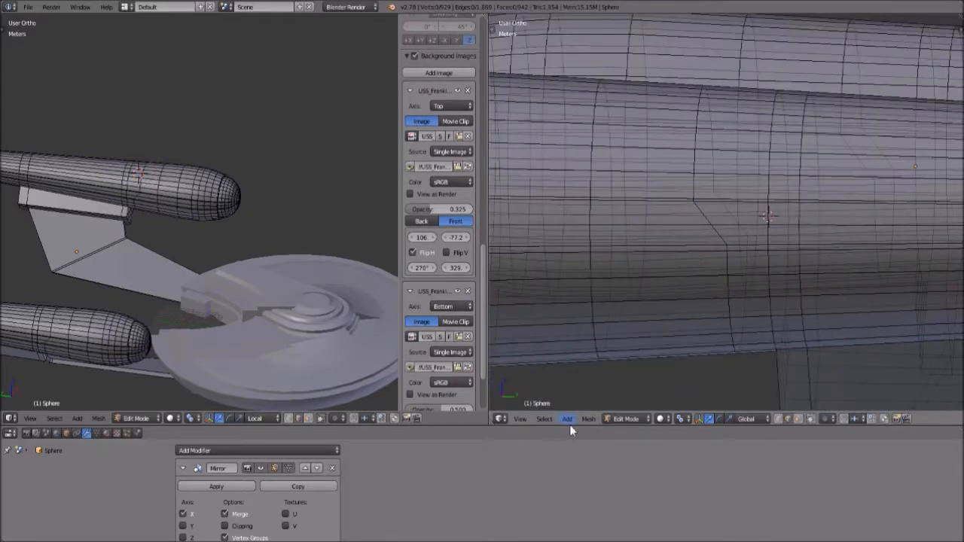
pyautogui.click(521, 420)
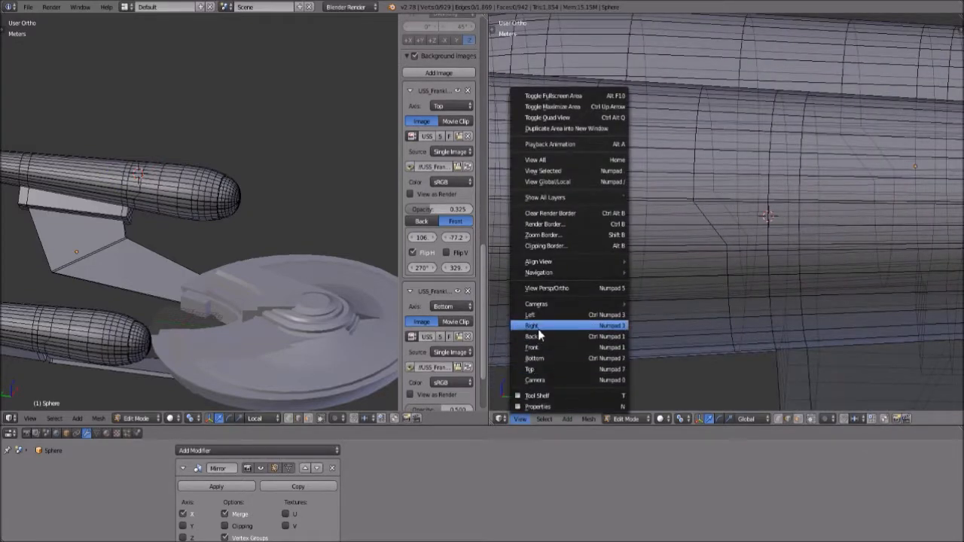
pyautogui.click(539, 329)
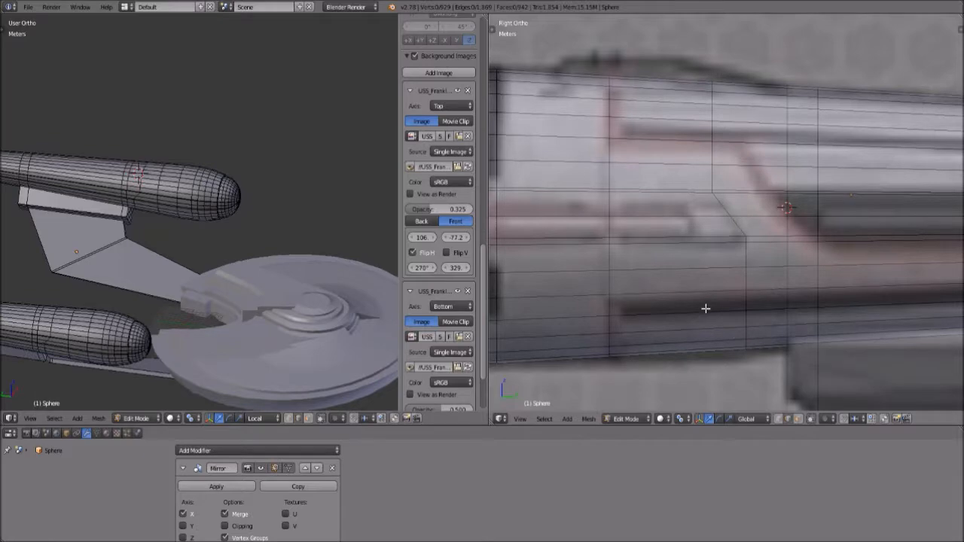
pyautogui.scroll(-2, 849, 296)
pyautogui.scroll(-2, 701, 337)
pyautogui.moveTo(701, 336)
pyautogui.mouseDown(button='middle')
pyautogui.moveTo(689, 314)
pyautogui.moveTo(704, 328)
pyautogui.mouseUp(button='middle')
pyautogui.click(798, 420)
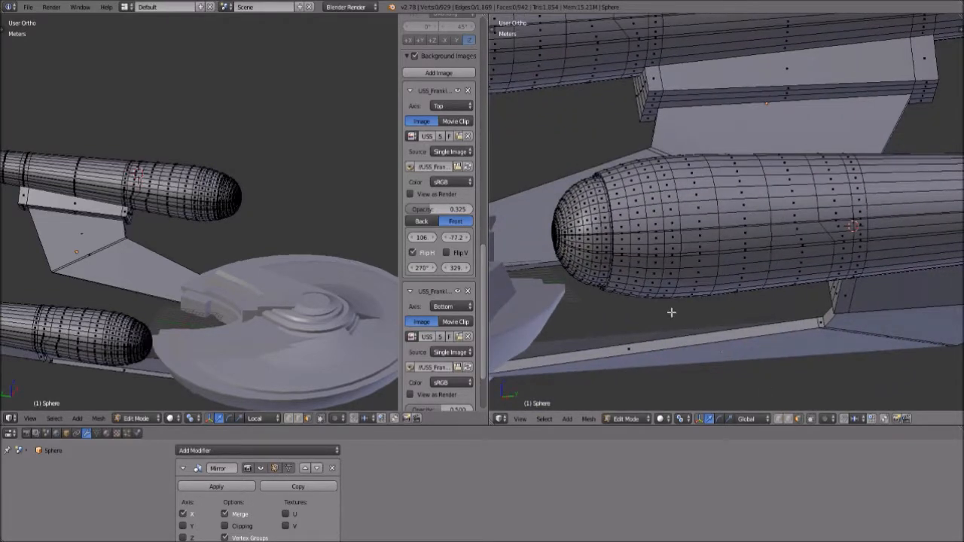
# In the right view, select both rows of faces covering the side strip from its front end to the slanted rear end.
pyautogui.click(520, 419)
pyautogui.click(535, 325)
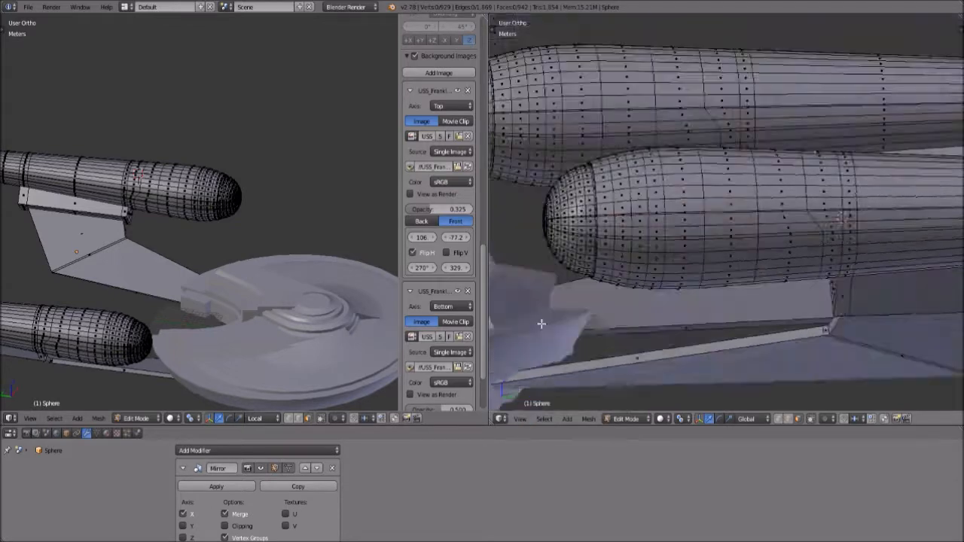
pyautogui.rightClick(523, 206)
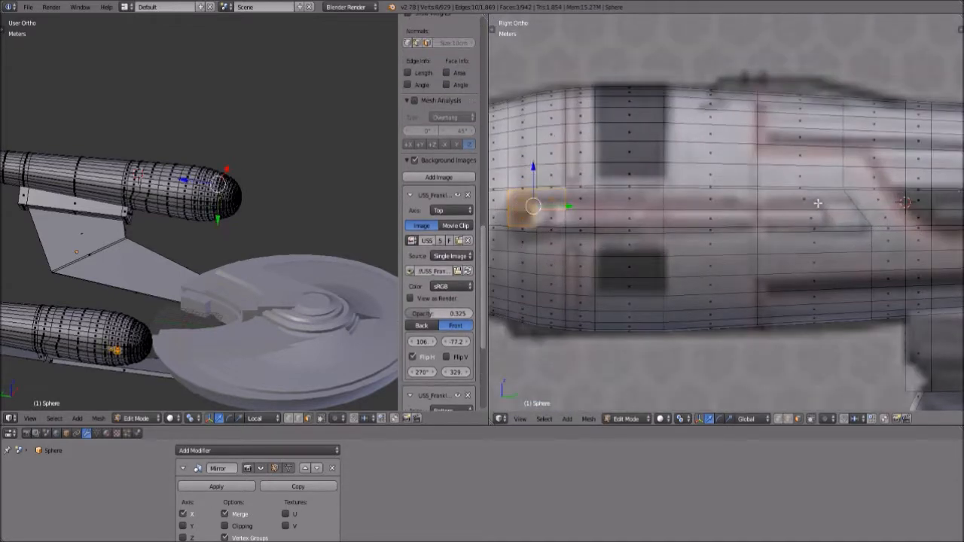
pyautogui.rightClick(521, 201)
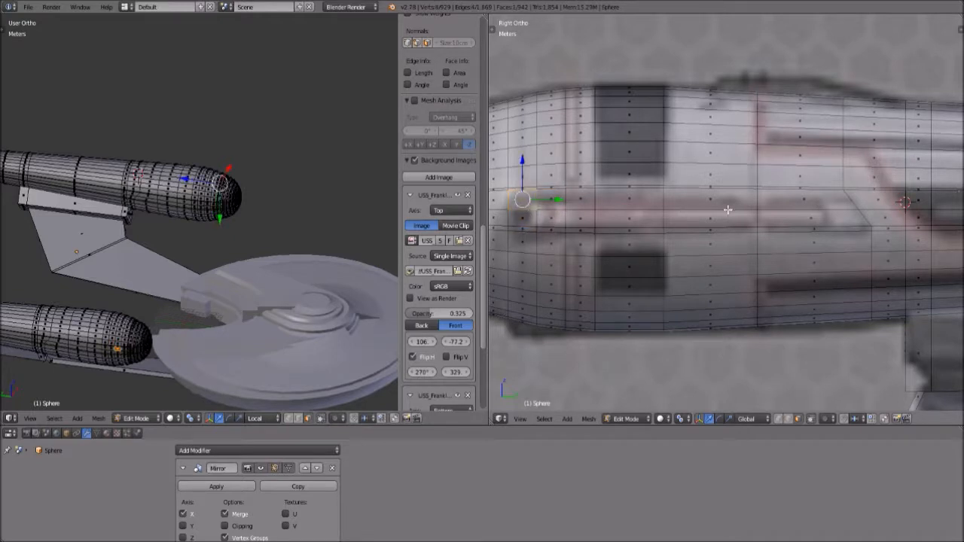
pyautogui.keyDown('ctrl'); pyautogui.rightClick(795, 202); pyautogui.keyUp('ctrl')
pyautogui.keyDown('ctrl'); pyautogui.rightClick(800, 218); pyautogui.keyUp('ctrl')
pyautogui.keyDown('ctrl'); pyautogui.rightClick(528, 221); pyautogui.keyUp('ctrl')
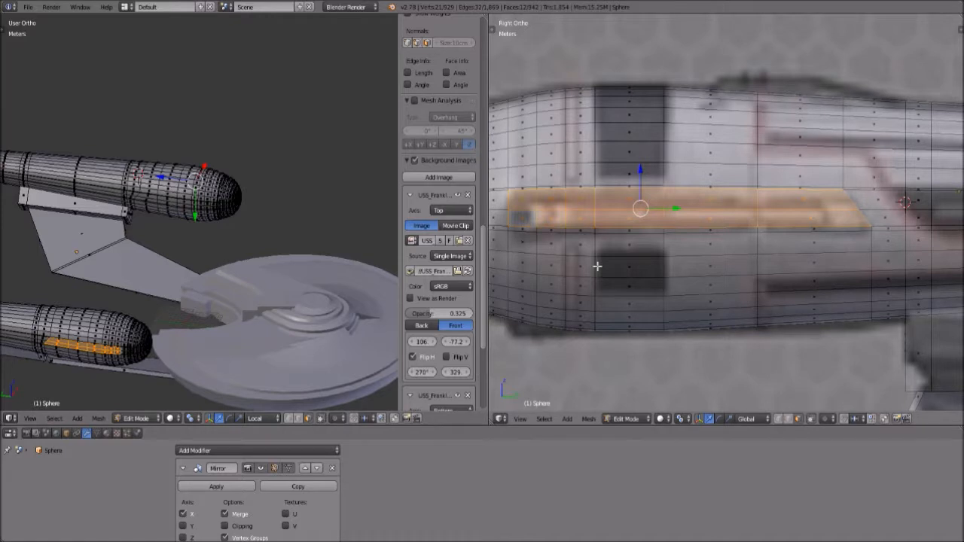
pyautogui.keyDown('shift'); pyautogui.moveTo(598, 266); pyautogui.dragTo(641, 250, button='middle'); pyautogui.keyUp('shift')
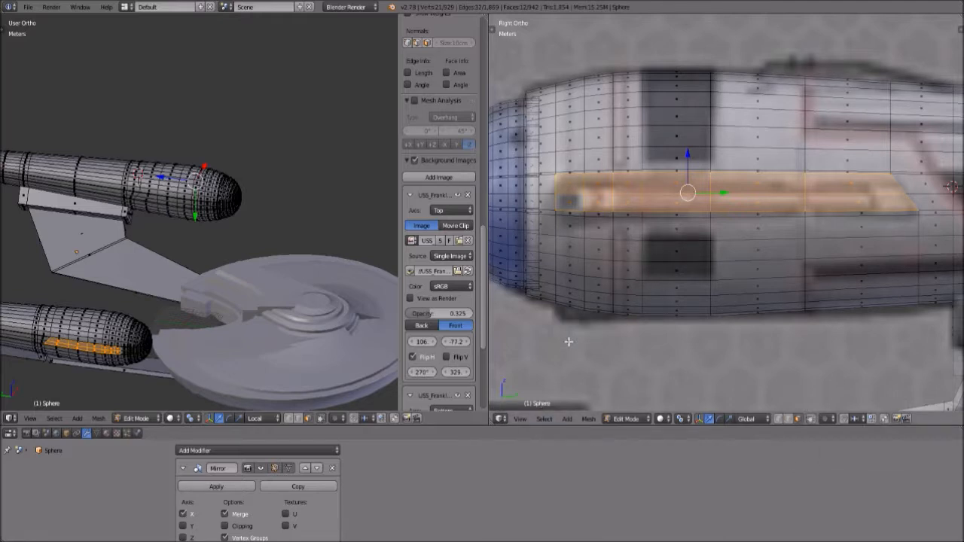
# Show the selected side strip faces on the nacelle from the front view.
pyautogui.scroll(-2, 573, 338)
pyautogui.scroll(2, 575, 338)
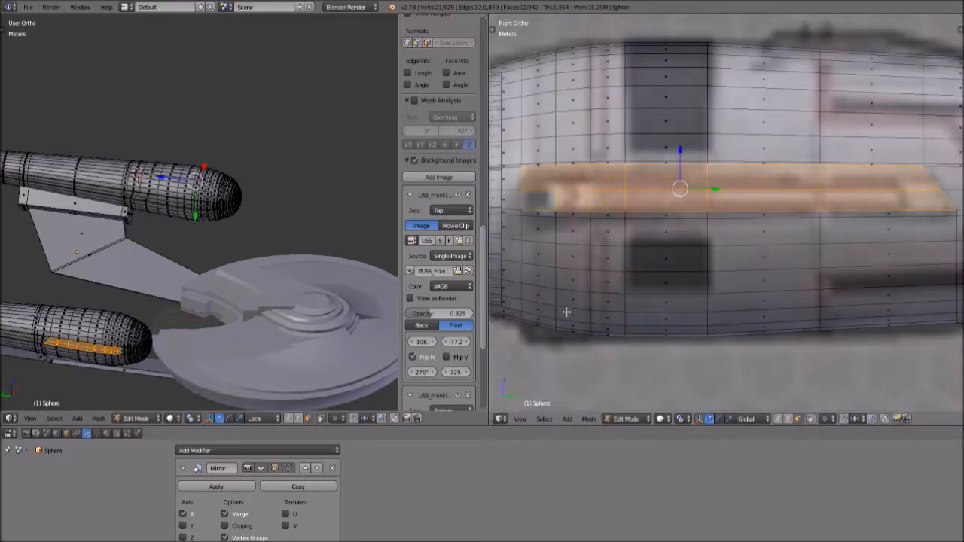
pyautogui.scroll(-2, 566, 310)
pyautogui.click(520, 419)
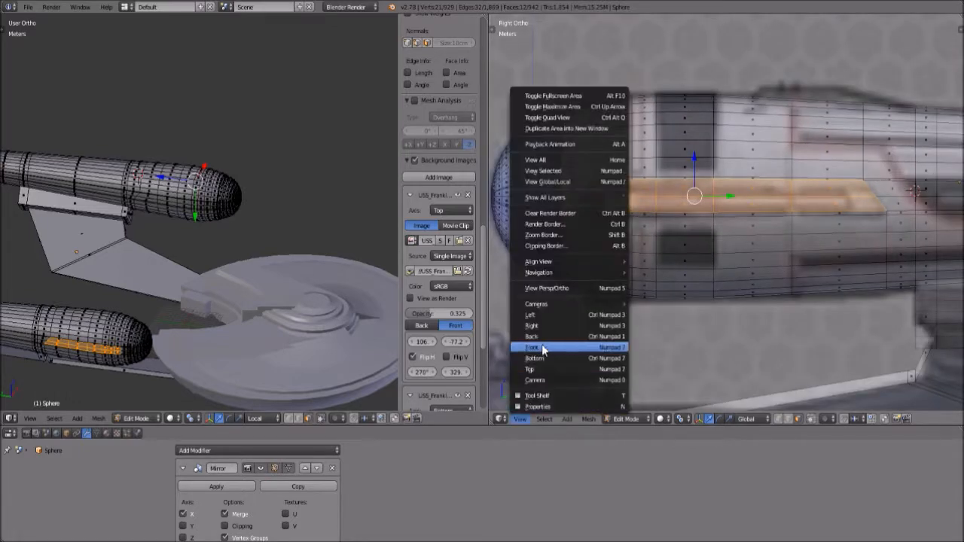
pyautogui.click(30, 419)
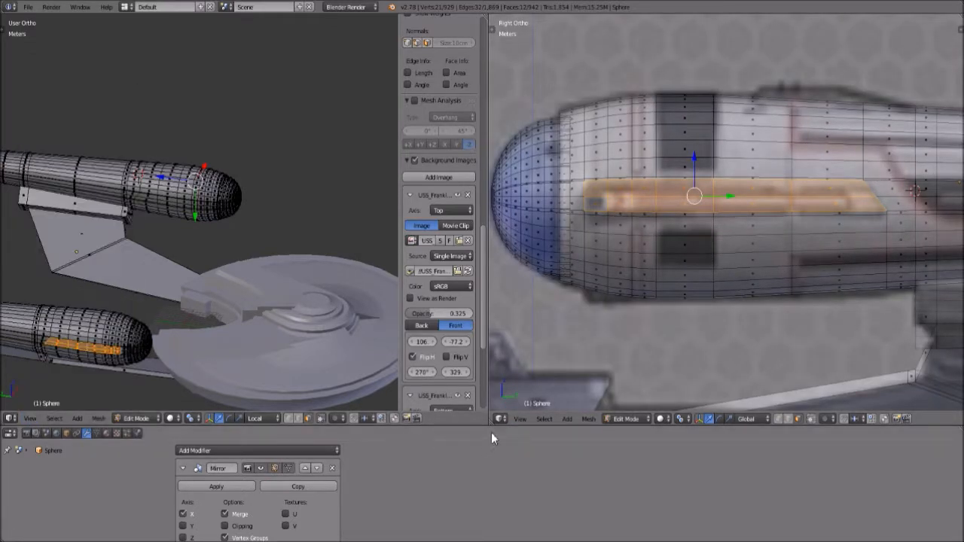
pyautogui.click(522, 419)
pyautogui.click(550, 348)
pyautogui.scroll(4, 788, 253)
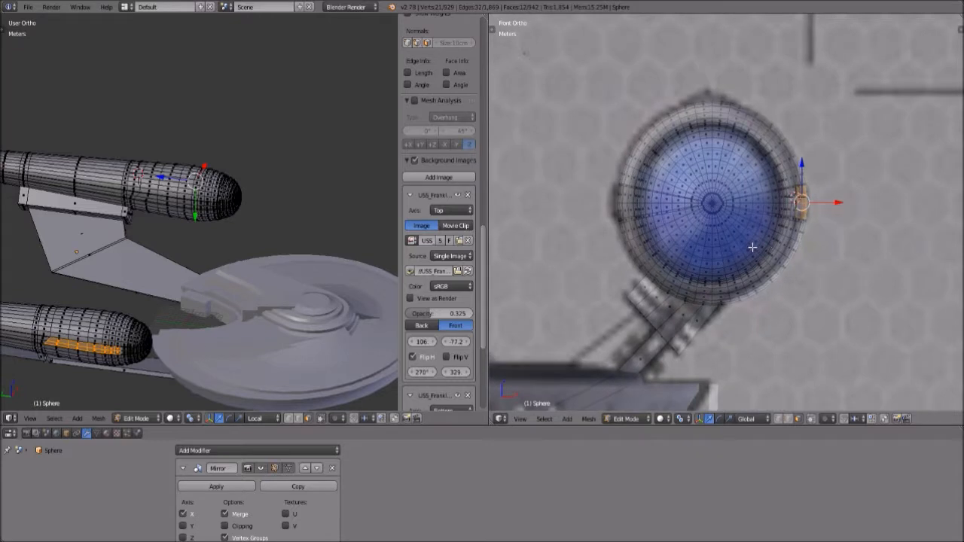
# Try extruding the selected outer strip faces outward by 0.5 m, and undo the extrusion.
pyautogui.press('e')
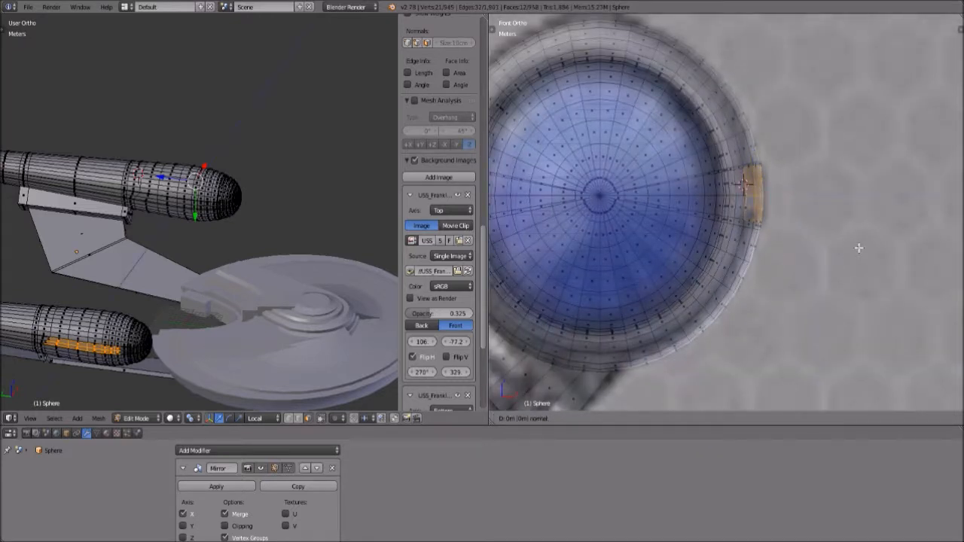
pyautogui.write('0.5')
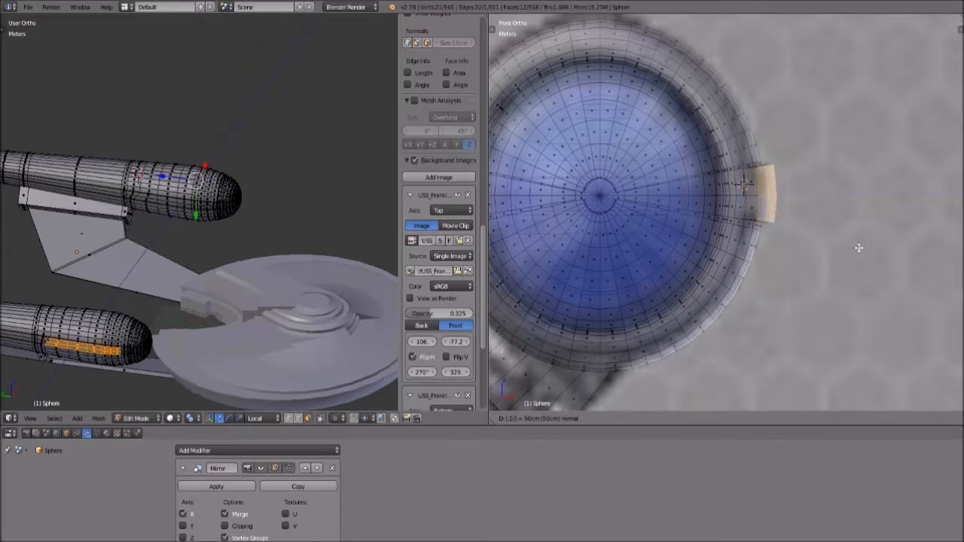
pyautogui.press('Return')
pyautogui.keyDown('shift'); pyautogui.moveTo(646, 241); pyautogui.dragTo(756, 233, button='middle'); pyautogui.keyUp('shift')
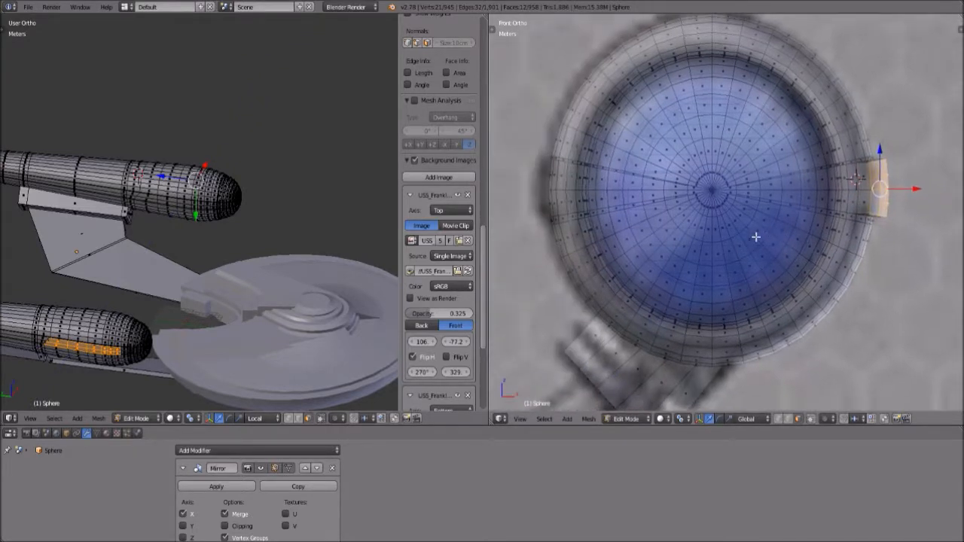
pyautogui.scroll(2, 876, 270)
pyautogui.hotkey('ctrl', 'z')
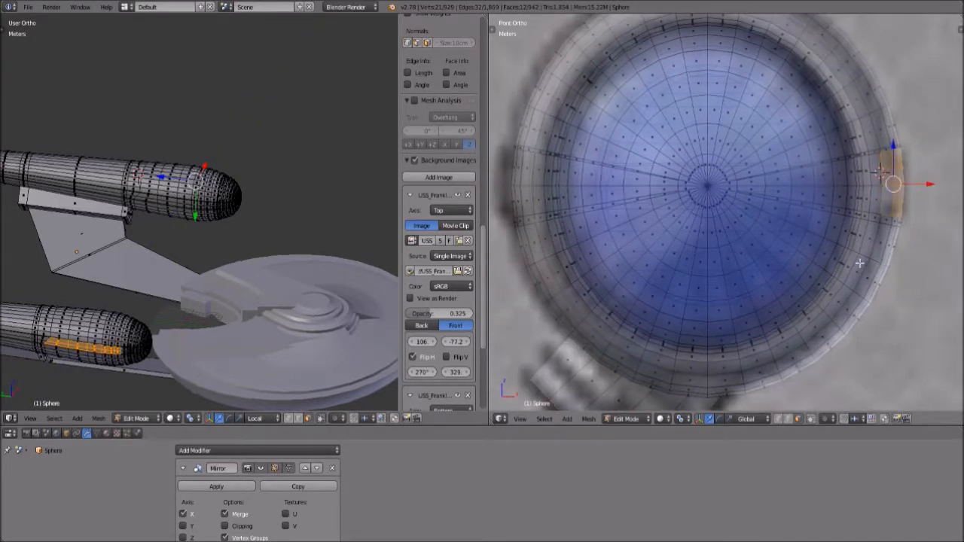
# Extrude the selected strip faces on the nacelle's outer side outward by 0.25 m.
pyautogui.keyDown('shift'); pyautogui.moveTo(876, 270); pyautogui.dragTo(805, 260, button='middle'); pyautogui.keyUp('shift')
pyautogui.press('g')
pyautogui.rightClick(819, 257)
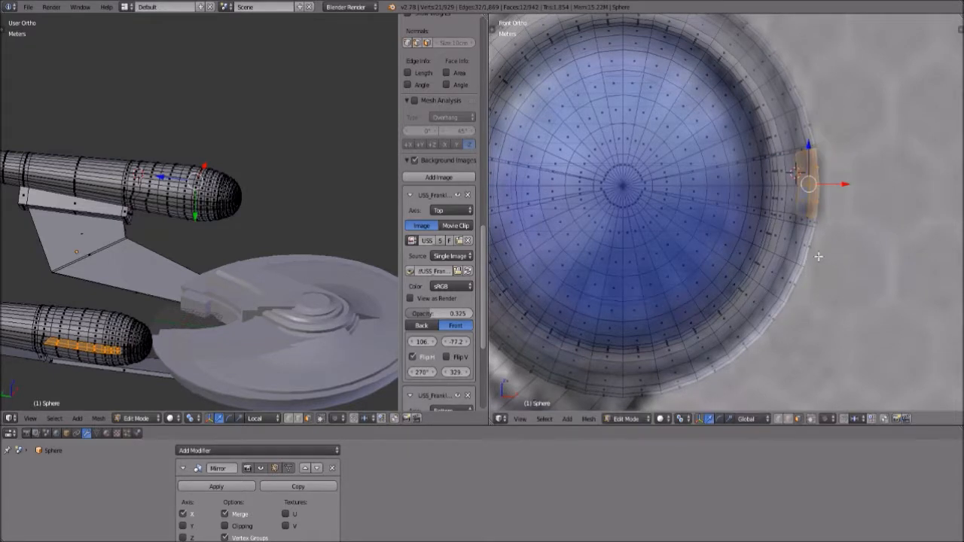
pyautogui.press('e')
pyautogui.write('.25')
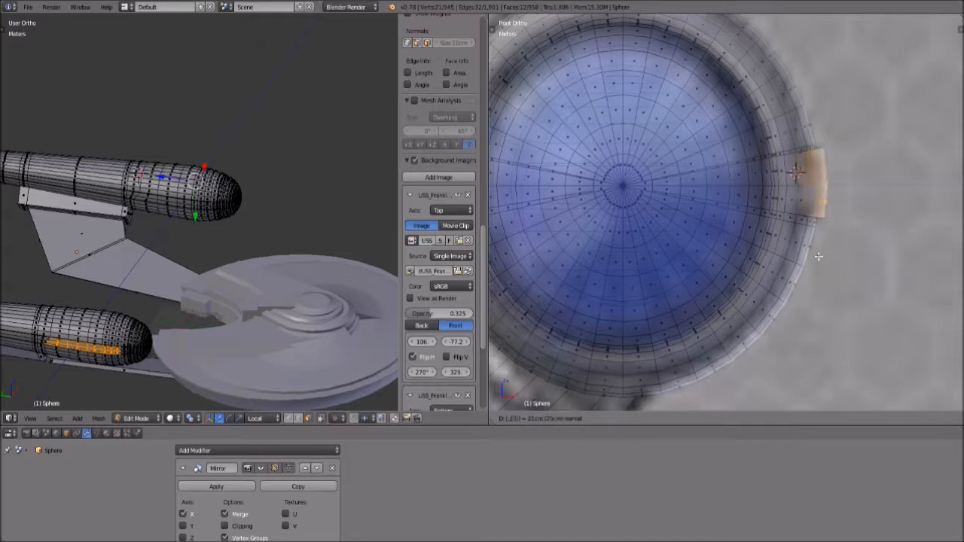
pyautogui.press('Return')
# Flatten the extruded outer strip faces by scaling them to 0 along the global X axis.
pyautogui.moveTo(361, 187); pyautogui.dragTo(243, 233, button='middle')
pyautogui.keyDown('shift'); pyautogui.moveTo(301, 230); pyautogui.dragTo(195, 316, button='middle'); pyautogui.keyUp('shift')
pyautogui.scroll(6, 196, 280)
pyautogui.scroll(2, 200, 291)
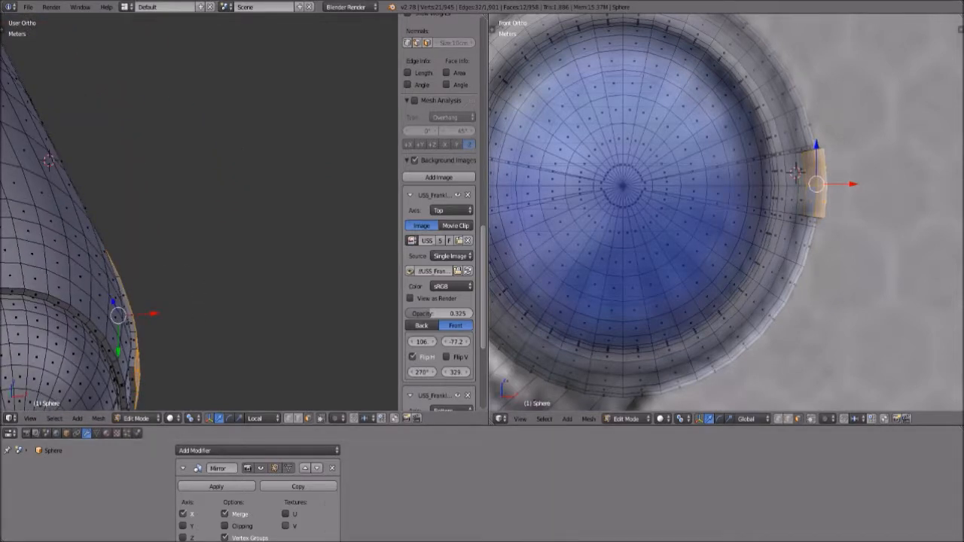
pyautogui.scroll(2, 874, 155)
pyautogui.keyDown('shift'); pyautogui.moveTo(874, 153); pyautogui.dragTo(821, 156, button='middle'); pyautogui.keyUp('shift')
pyautogui.press('s')
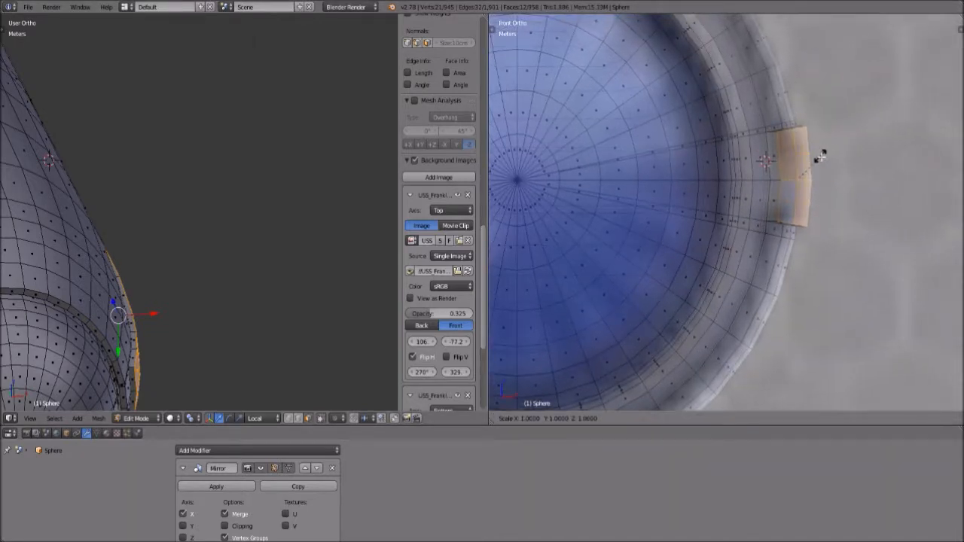
pyautogui.press('y')
pyautogui.press('y')
pyautogui.press('y')
pyautogui.write('x')
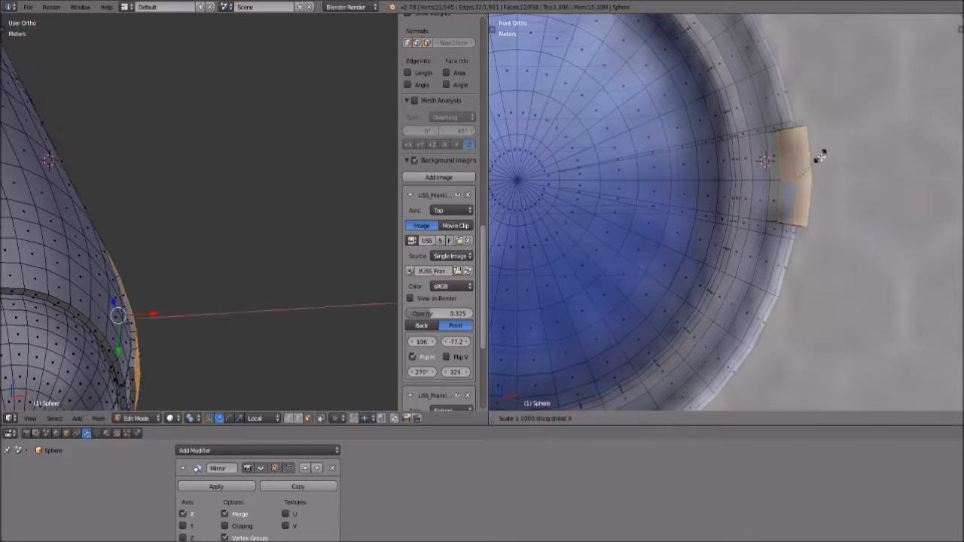
pyautogui.write('0')
pyautogui.press('Return')
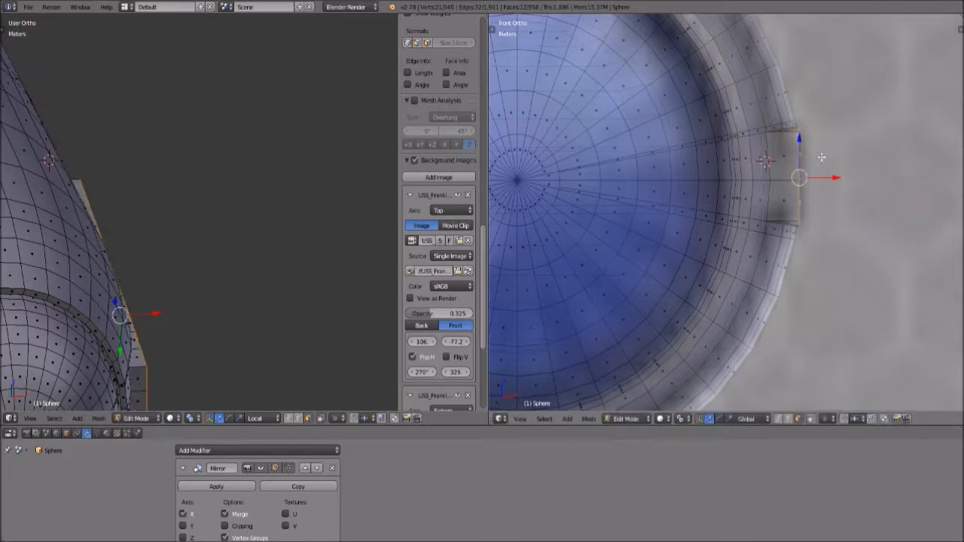
# Check the flattened outer strip at an angle and from behind, and return to the front view.
pyautogui.moveTo(821, 158); pyautogui.dragTo(809, 181, button='middle')
pyautogui.scroll(-4, 808, 181)
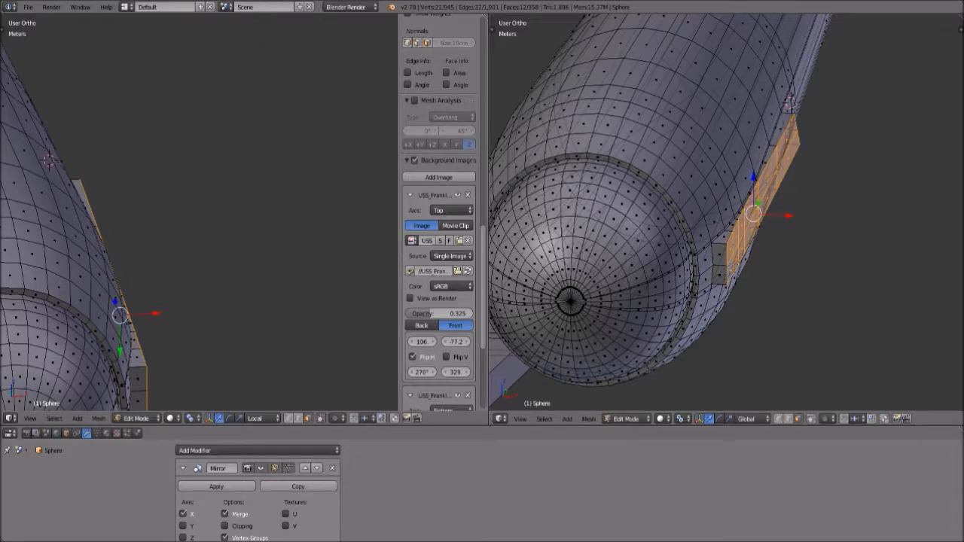
pyautogui.click(526, 419)
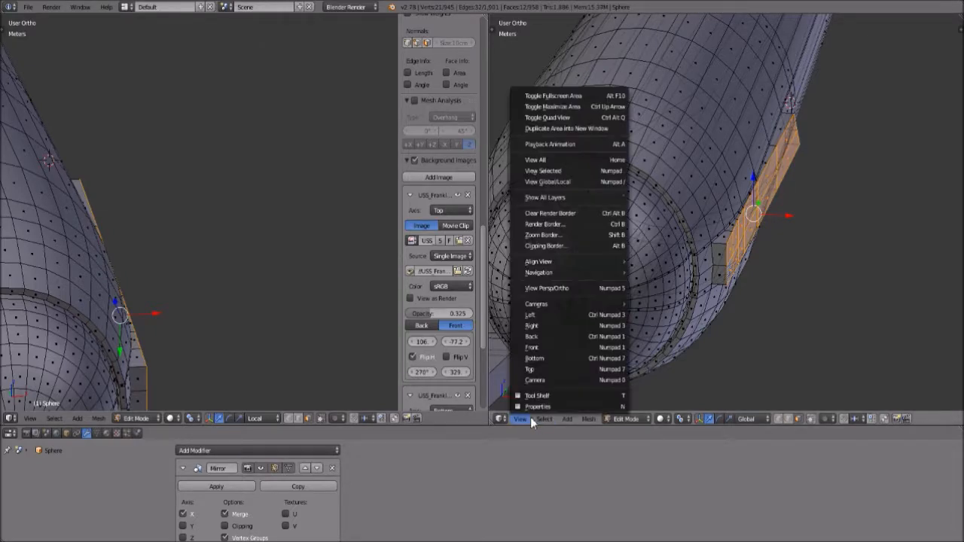
pyautogui.click(552, 337)
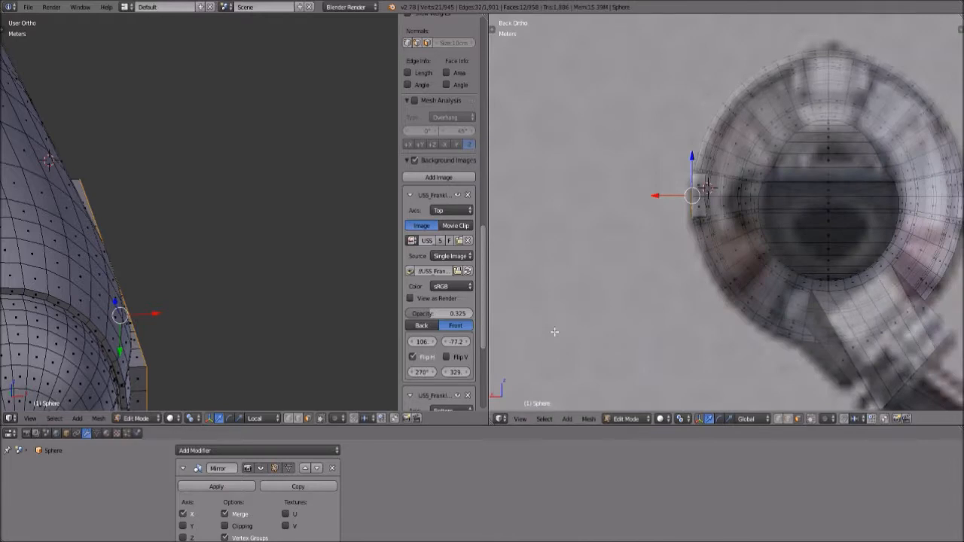
pyautogui.click(520, 419)
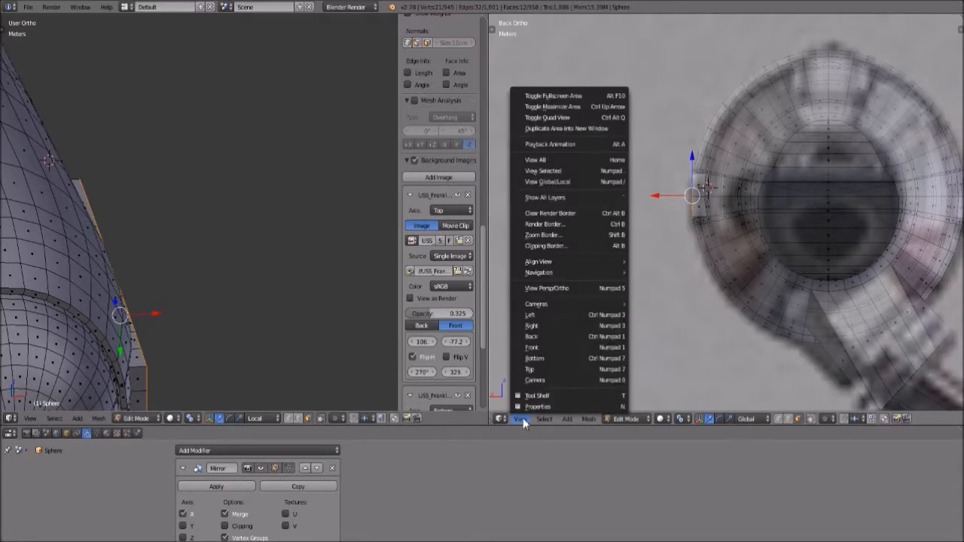
pyautogui.click(540, 349)
# Move the flattened outer strip faces 0.2 m outward along the global X axis.
pyautogui.scroll(5, 783, 237)
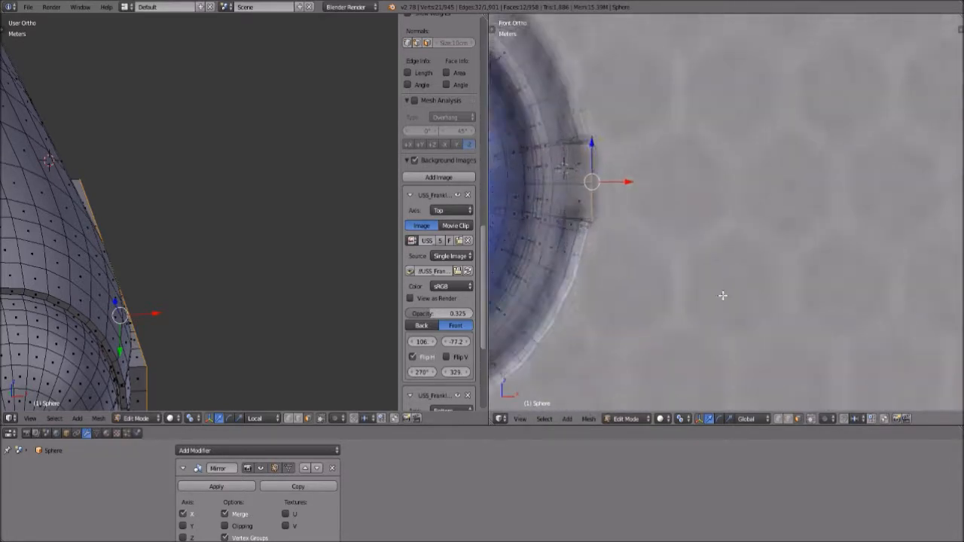
pyautogui.keyDown('shift'); pyautogui.moveTo(650, 267); pyautogui.dragTo(741, 275, button='middle'); pyautogui.keyUp('shift')
pyautogui.scroll(1, 687, 202)
pyautogui.keyDown('shift'); pyautogui.moveTo(668, 199); pyautogui.dragTo(736, 203, button='middle'); pyautogui.keyUp('shift')
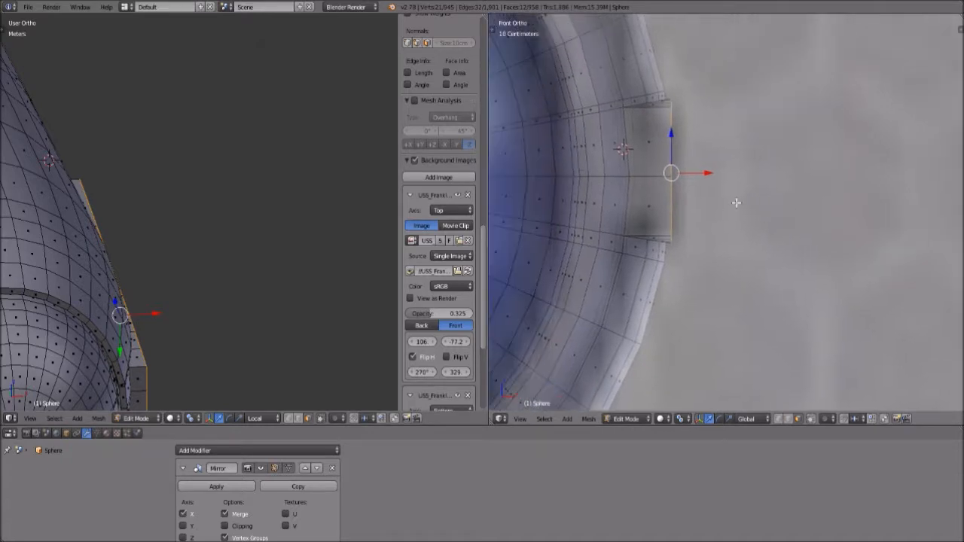
pyautogui.press('g')
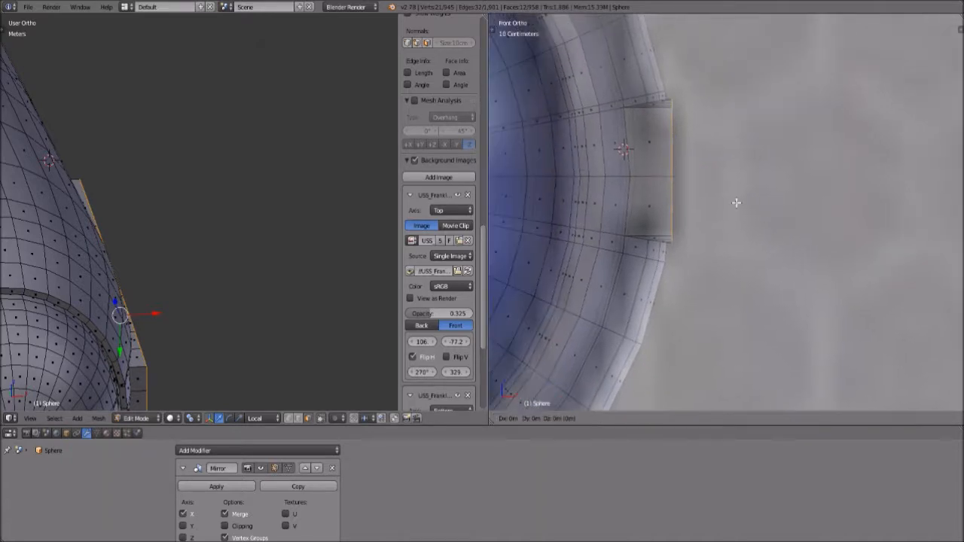
pyautogui.press('x')
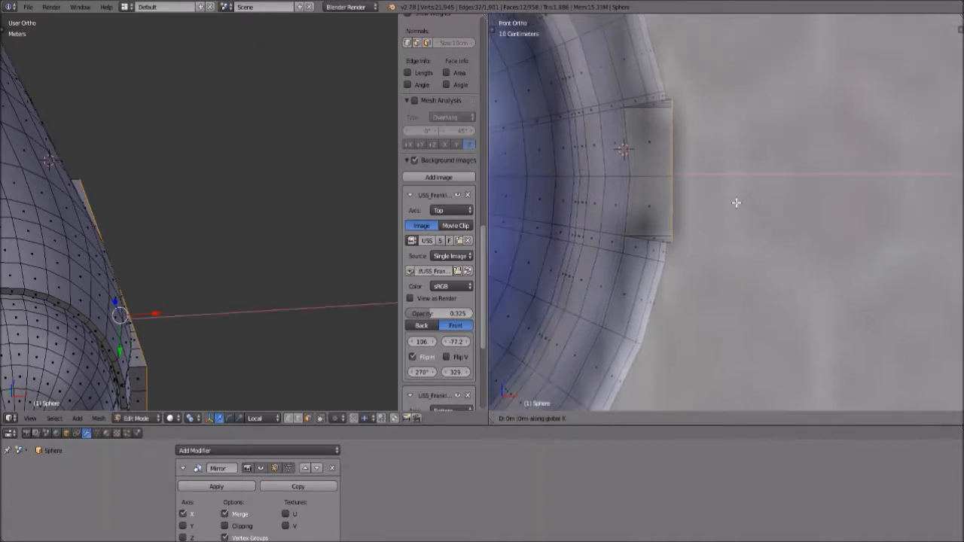
pyautogui.press('-')
pyautogui.write('1')
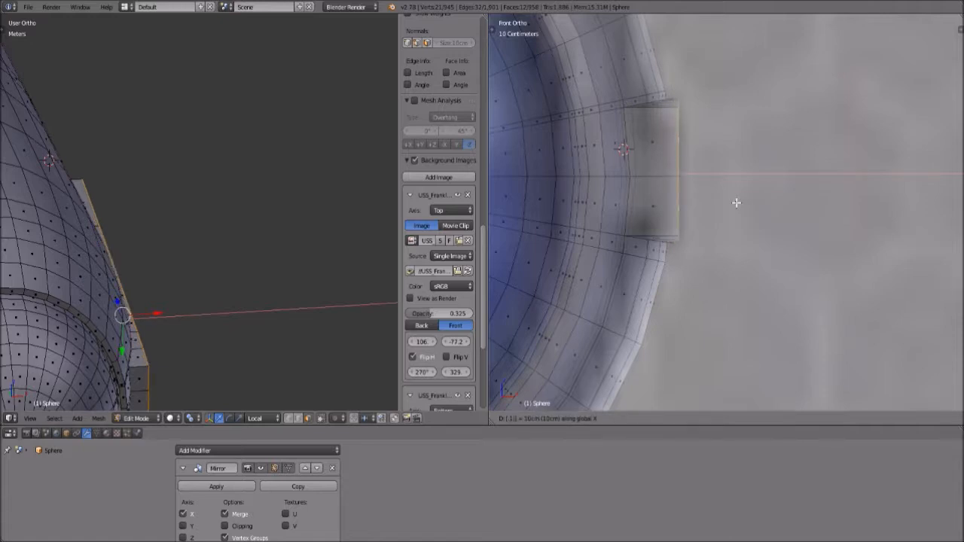
pyautogui.press('Return')
pyautogui.press('g')
pyautogui.write('x.')
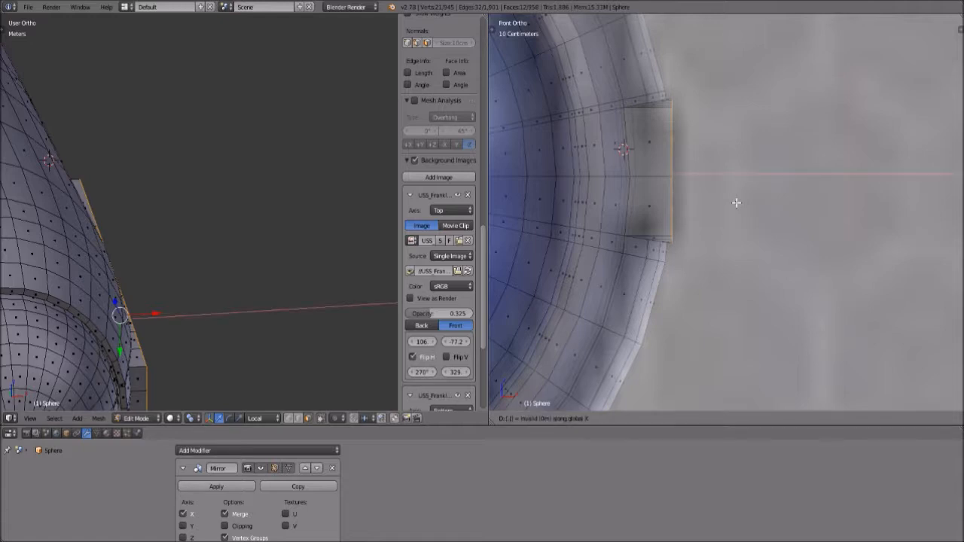
pyautogui.write('2')
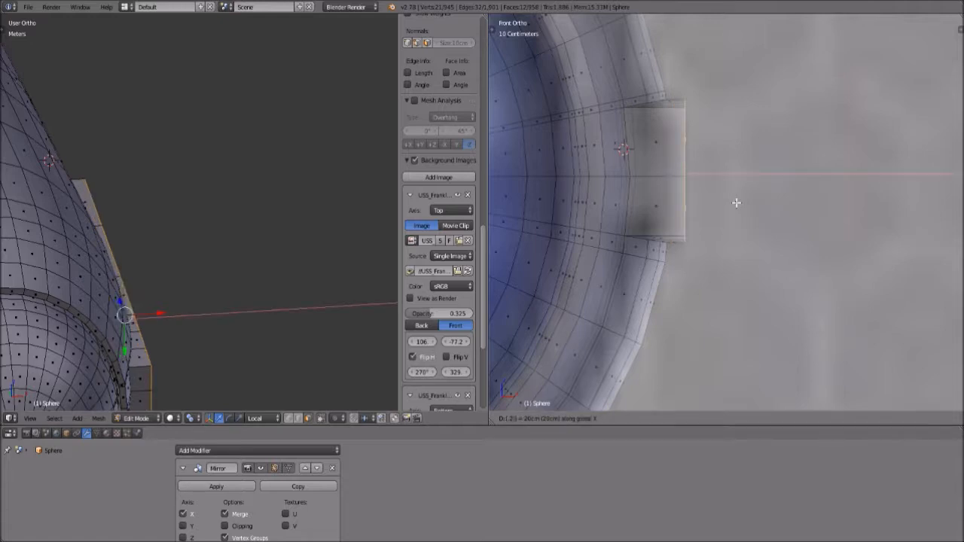
pyautogui.press('Return')
# Limit selection to visible geometry and select both rows of strip faces on the nacelle's inner side, from the front end to the slanted rear.
pyautogui.press('a')
pyautogui.scroll(-1, 713, 194)
pyautogui.scroll(-6, 713, 194)
pyautogui.keyDown('shift'); pyautogui.moveTo(688, 218); pyautogui.dragTo(842, 212, button='middle'); pyautogui.keyUp('shift')
pyautogui.moveTo(791, 230); pyautogui.dragTo(692, 241, button='middle')
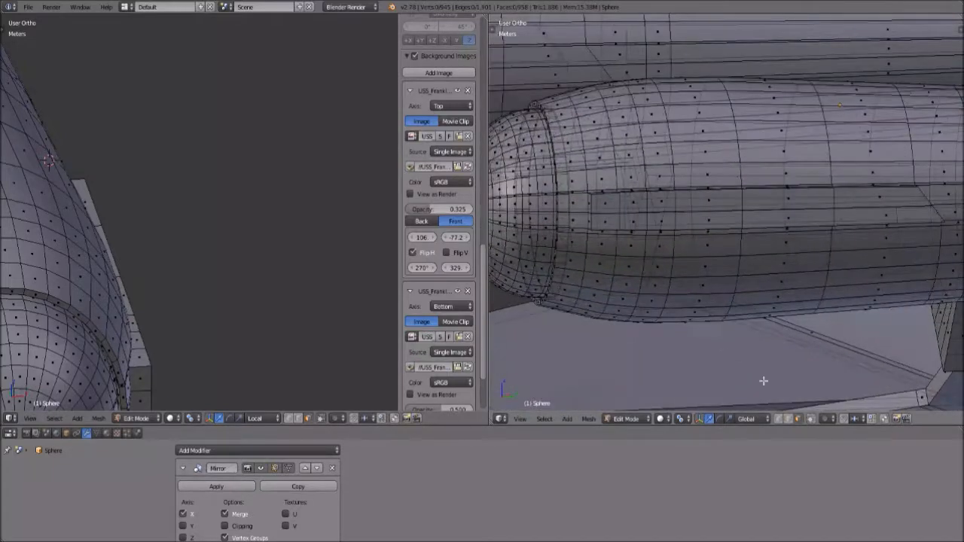
pyautogui.click(809, 419)
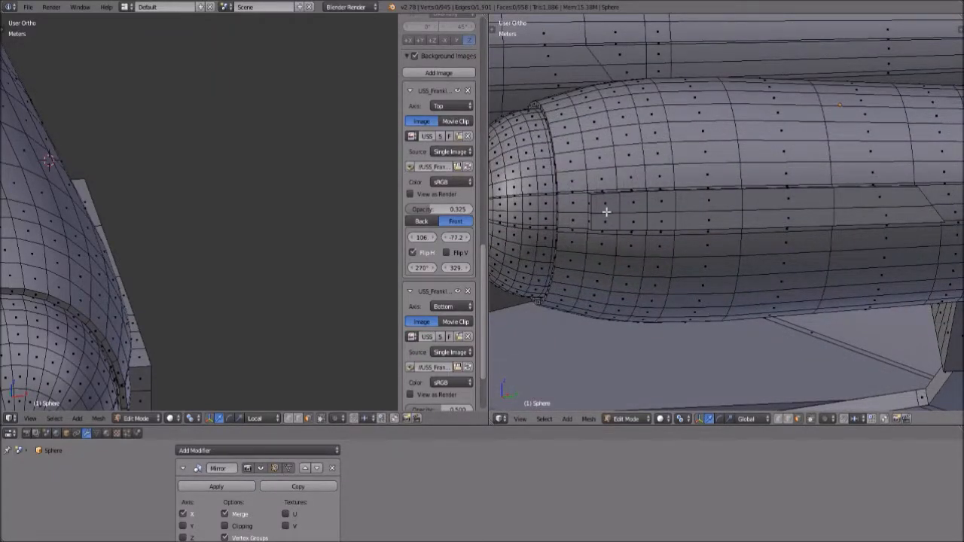
pyautogui.moveTo(597, 208); pyautogui.dragTo(800, 223, button='middle')
pyautogui.rightClick(779, 227)
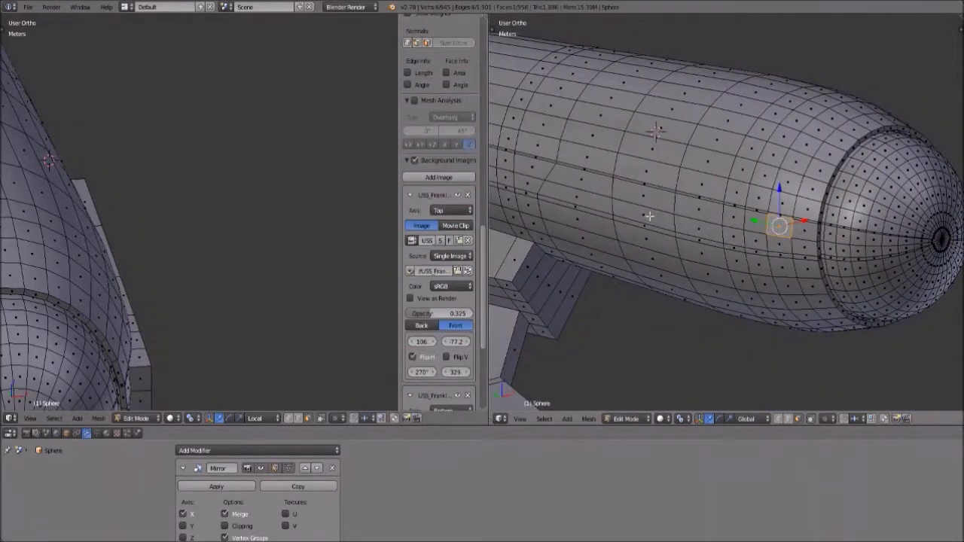
pyautogui.keyDown('ctrl'); pyautogui.rightClick(577, 190); pyautogui.keyUp('ctrl')
pyautogui.keyDown('ctrl'); pyautogui.rightClick(782, 238); pyautogui.keyUp('ctrl')
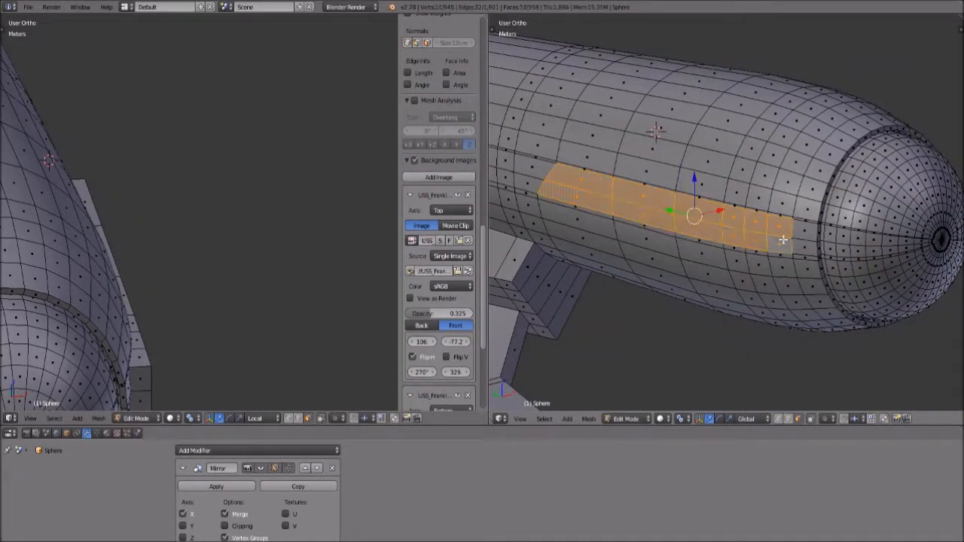
# In the front view, extrude the selected inner strip faces outward by 0.4 m.
pyautogui.click(520, 419)
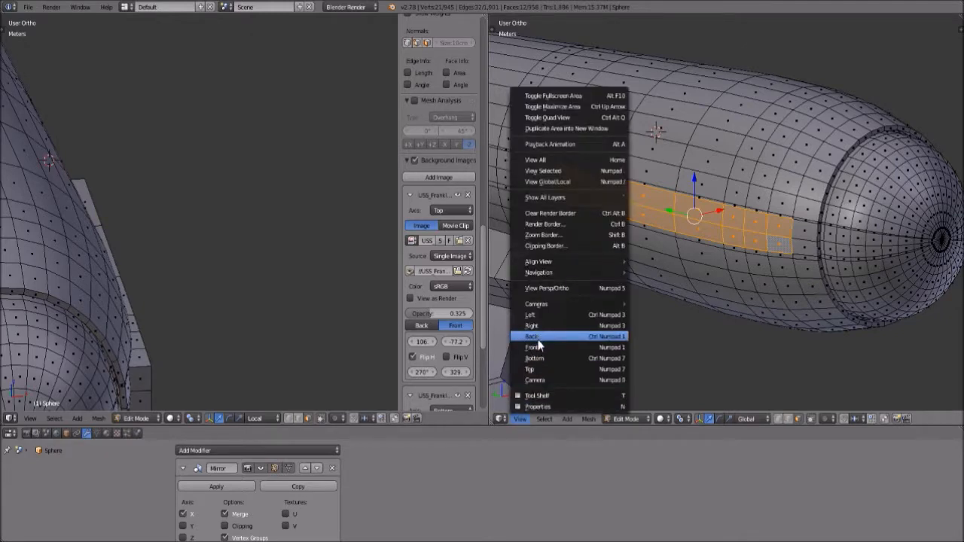
pyautogui.click(538, 345)
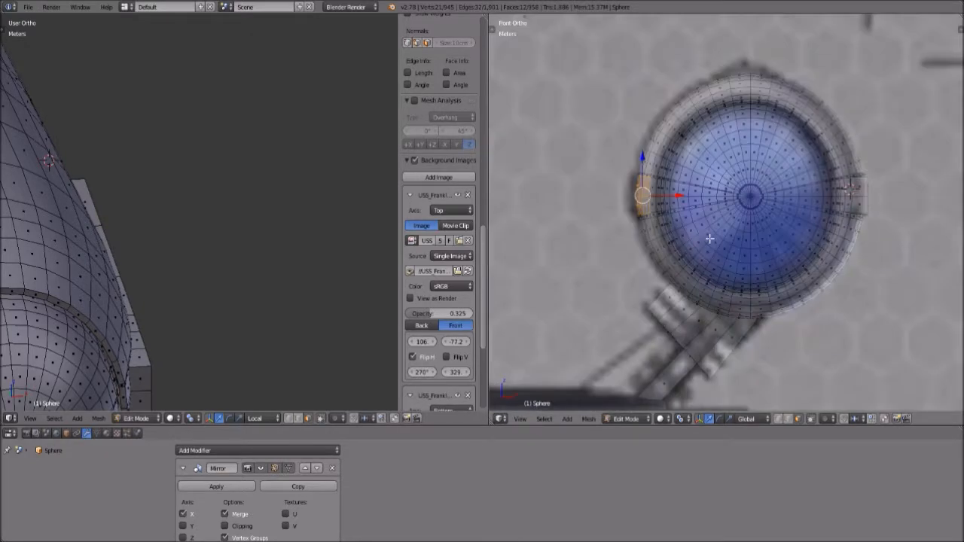
pyautogui.press('e')
pyautogui.rightClick(710, 239)
pyautogui.press('g')
pyautogui.rightClick(671, 229)
pyautogui.press('e')
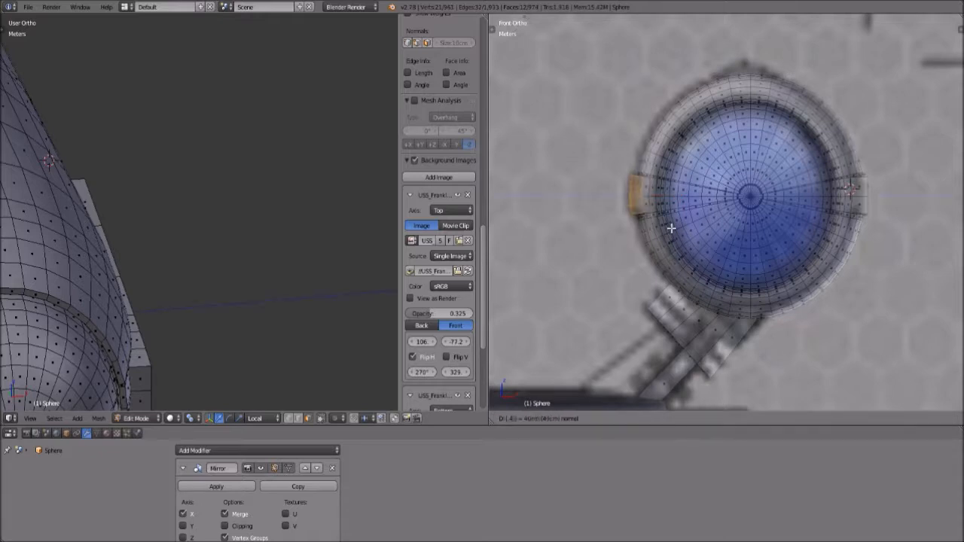
pyautogui.click(671, 228)
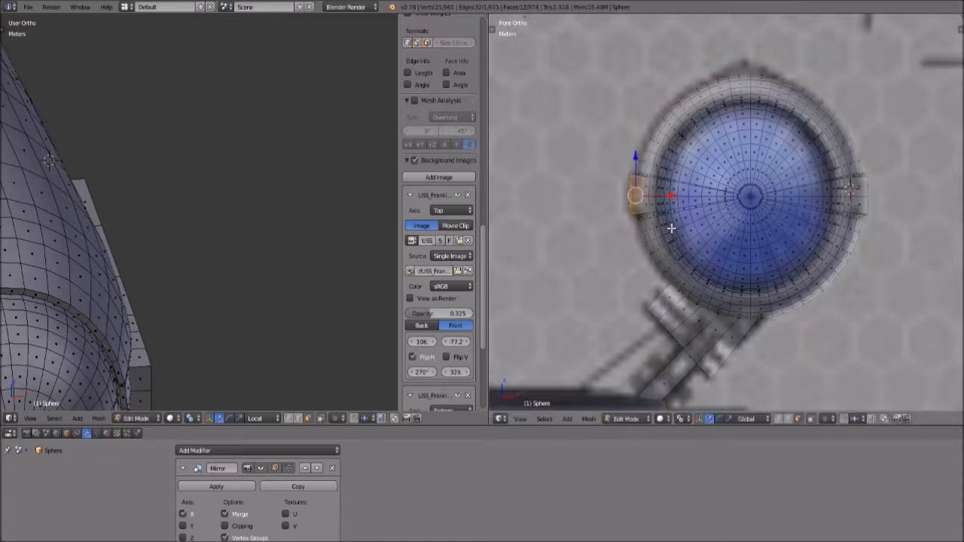
# Flatten the extruded inner strip faces by scaling them to 0 along the global X axis, and check the nacelle at an angle.
pyautogui.press('s')
pyautogui.press('x')
pyautogui.press('0')
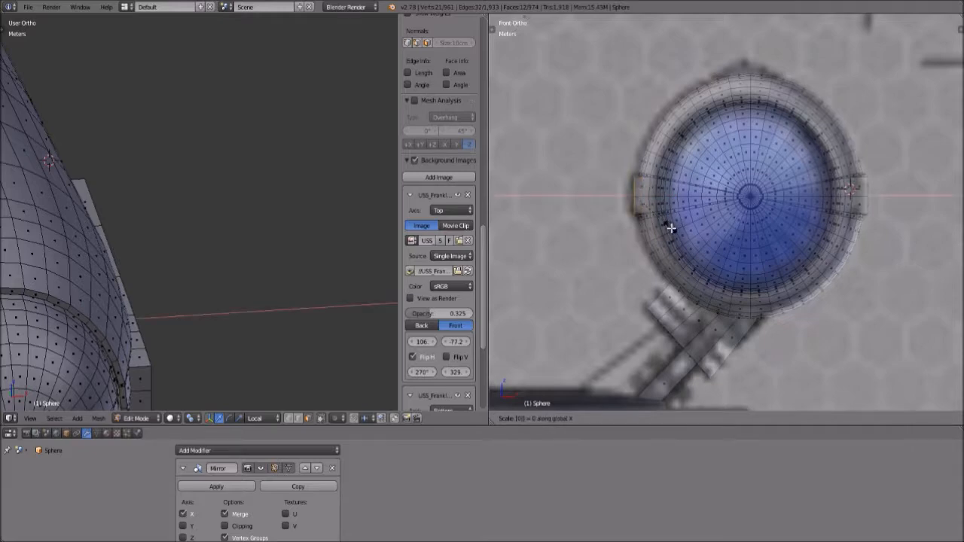
pyautogui.press('Return')
pyautogui.scroll(3, 670, 228)
pyautogui.moveTo(626, 207); pyautogui.dragTo(636, 223, button='middle')
pyautogui.scroll(-6, 640, 220)
pyautogui.scroll(-5, 644, 218)
pyautogui.scroll(-3, 440, 226)
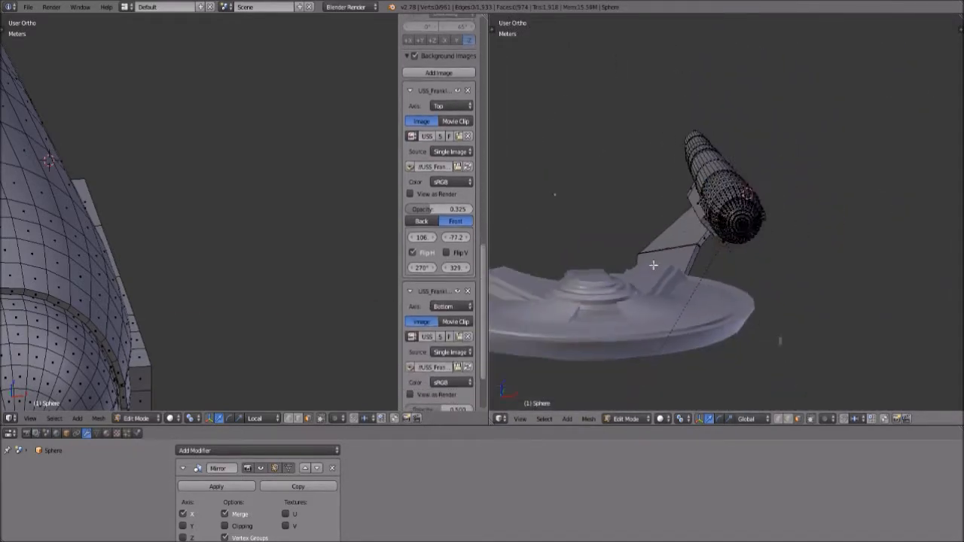
# Leave Edit Mode and inspect the nacelle at an angle and against the side blueprint.
pyautogui.click(639, 418)
pyautogui.click(640, 410)
pyautogui.moveTo(659, 244); pyautogui.dragTo(797, 364, button='middle')
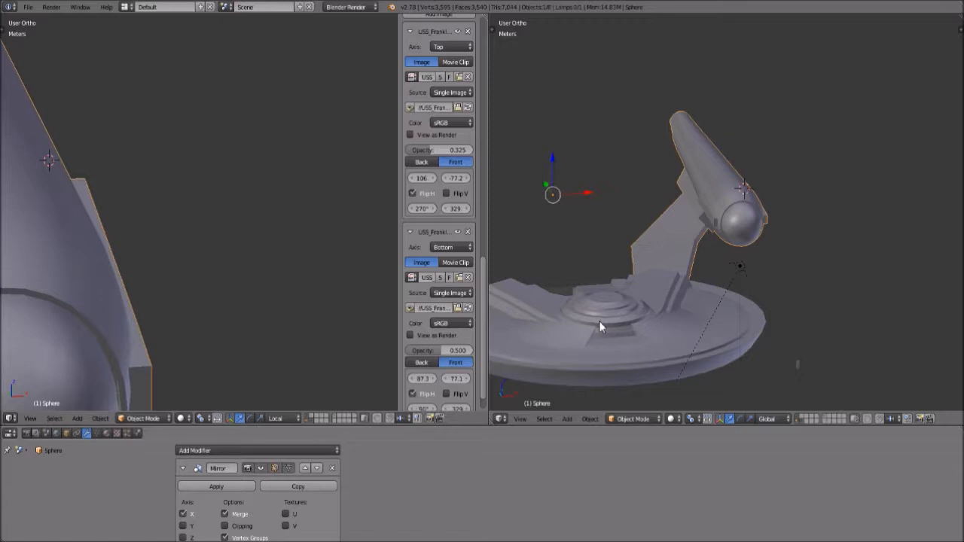
pyautogui.click(520, 418)
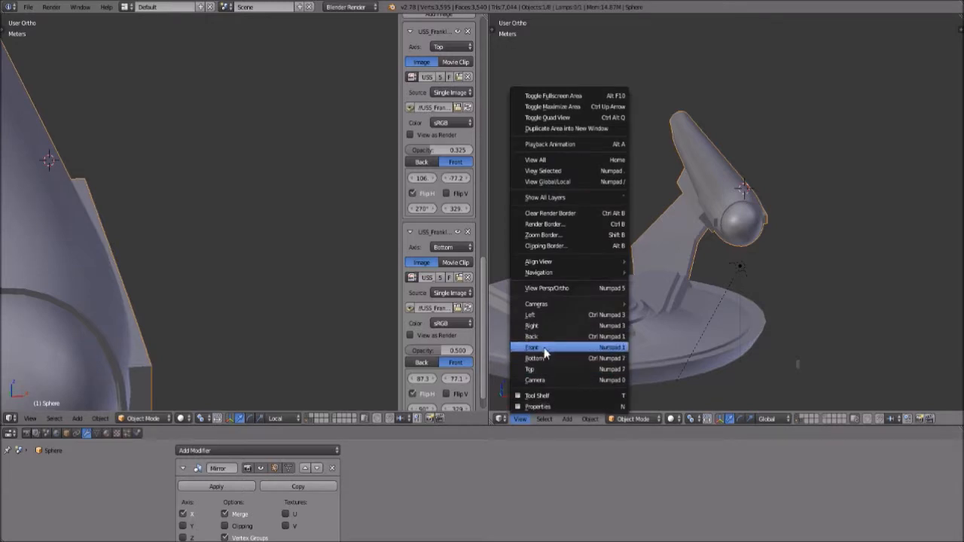
pyautogui.click(544, 354)
pyautogui.scroll(2, 765, 249)
pyautogui.click(522, 418)
pyautogui.click(546, 329)
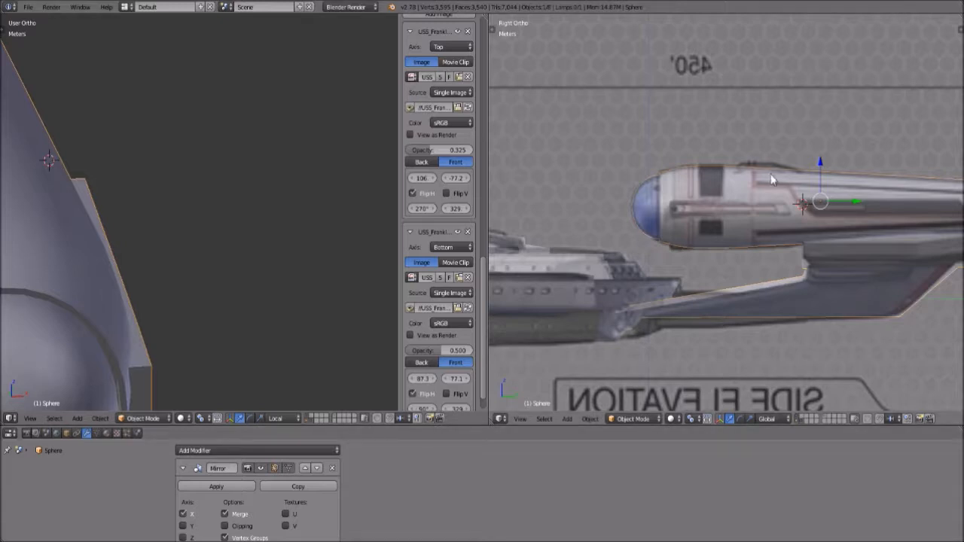
pyautogui.scroll(4, 766, 202)
# Return to Edit Mode and add a lengthwise loop cut on the nacelle along the lower edge of the blueprint's upper dark panel.
pyautogui.click(643, 419)
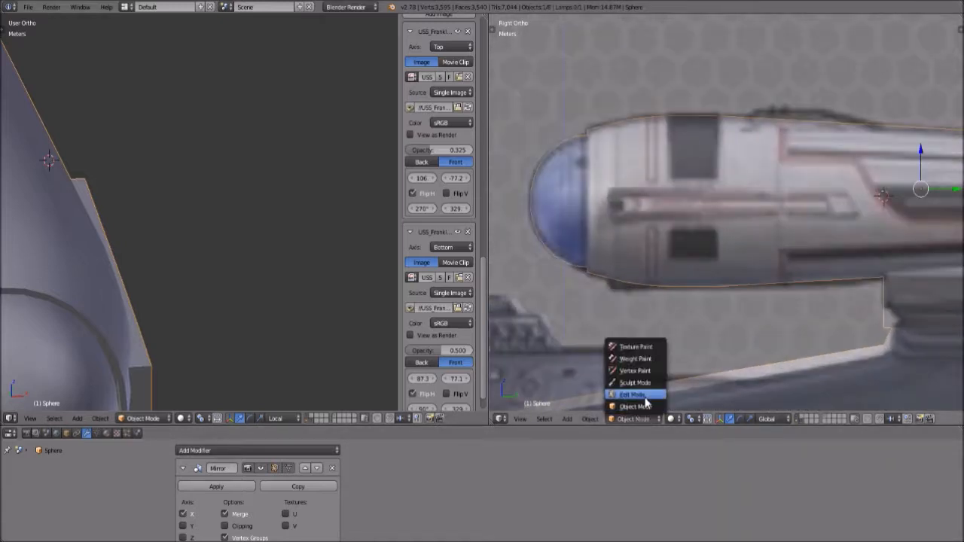
pyautogui.click(633, 395)
pyautogui.scroll(4, 700, 216)
pyautogui.keyDown('shift'); pyautogui.moveTo(697, 184); pyautogui.dragTo(702, 215, button='middle'); pyautogui.keyUp('shift')
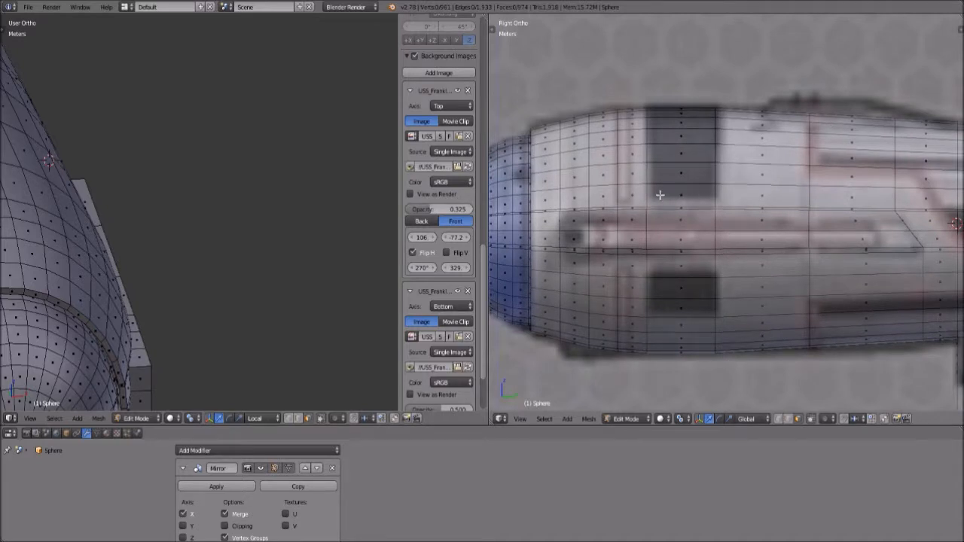
pyautogui.click(787, 418)
pyautogui.hotkey('ctrl', 'r')
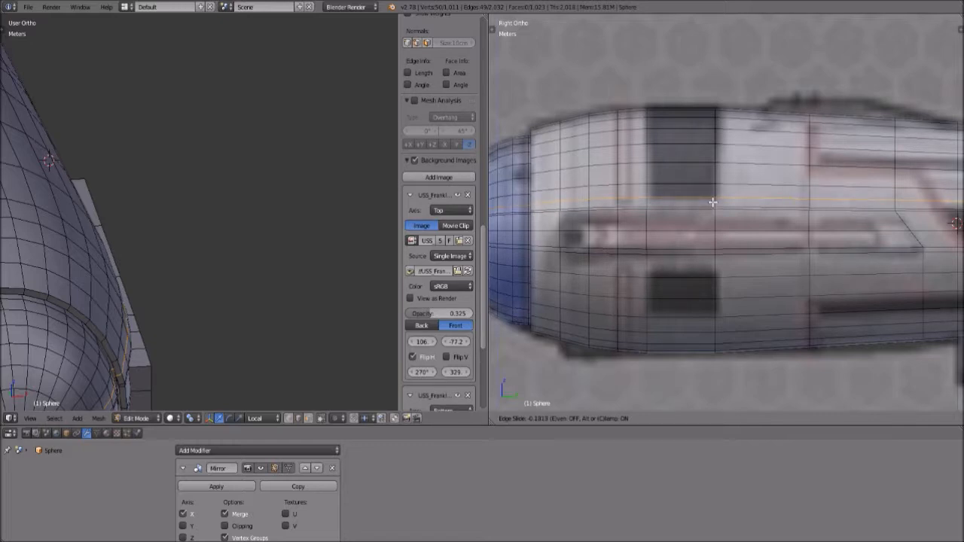
pyautogui.click(712, 201)
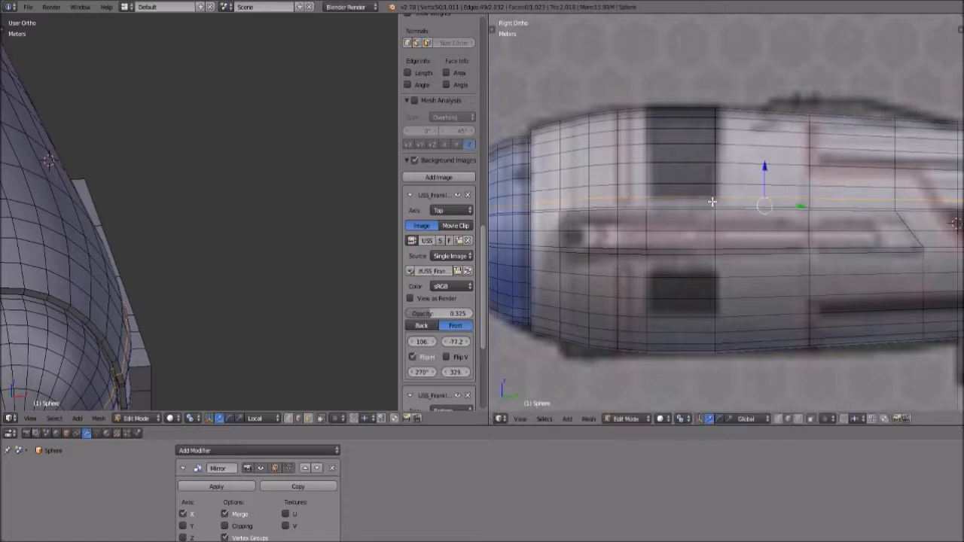
# Add another lengthwise loop cut along the upper edge of the blueprint's lower dark panel.
pyautogui.hotkey('ctrl', 'r')
pyautogui.click(649, 271)
pyautogui.click(650, 275)
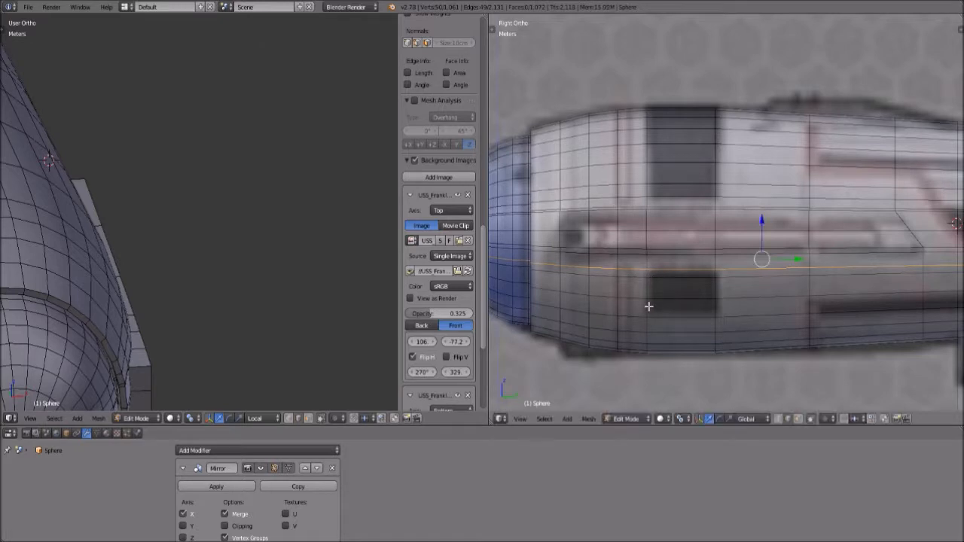
pyautogui.scroll(-2, 692, 313)
pyautogui.scroll(3, 692, 313)
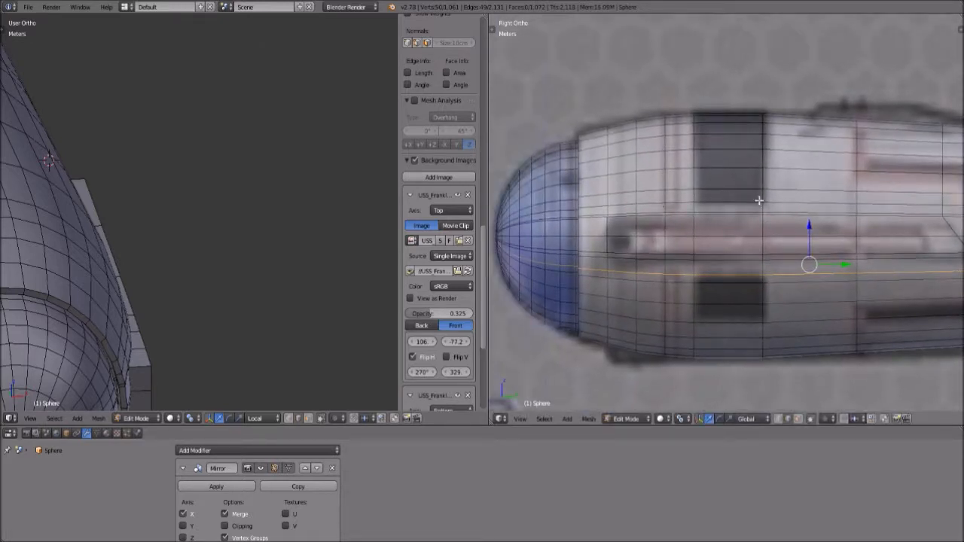
pyautogui.scroll(2, 725, 235)
pyautogui.scroll(-4, 725, 236)
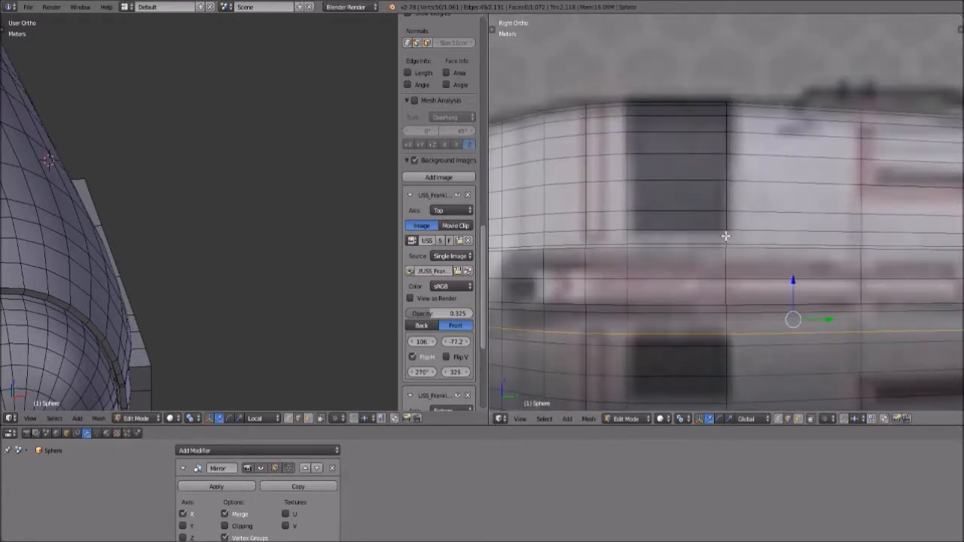
# In the right view, allow selection through the mesh and box-select the faces covering the upper dark panel on both sides of the nacelle.
pyautogui.moveTo(686, 256); pyautogui.dragTo(685, 348, button='middle')
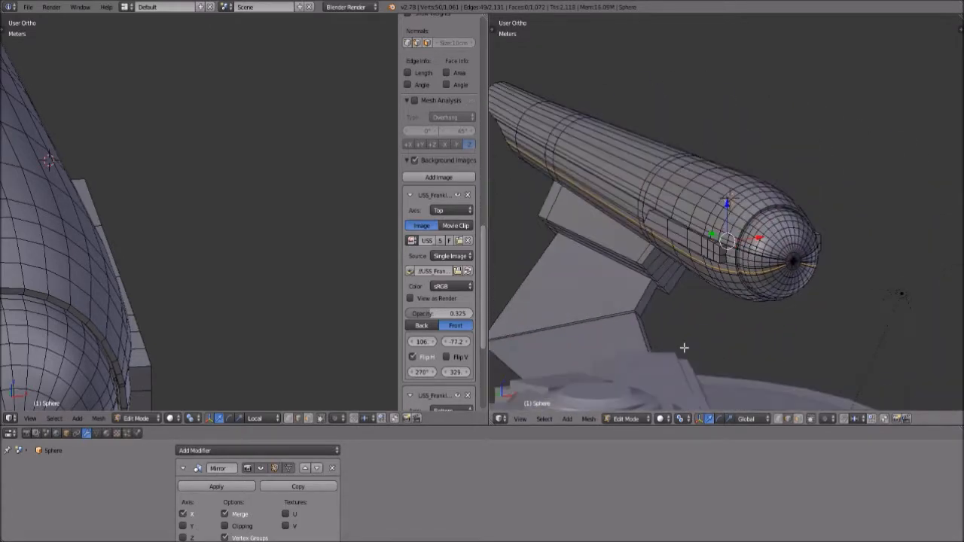
pyautogui.click(527, 419)
pyautogui.click(544, 326)
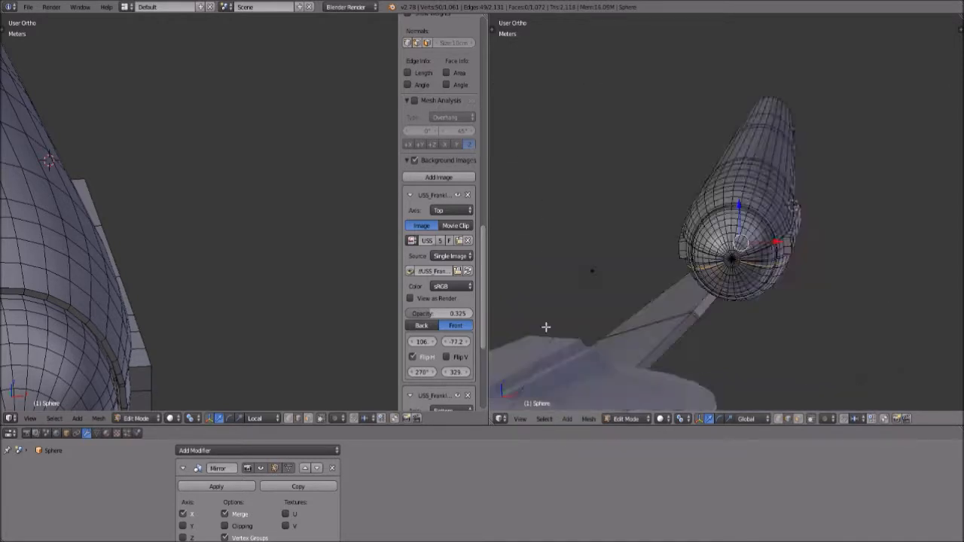
pyautogui.scroll(5, 684, 266)
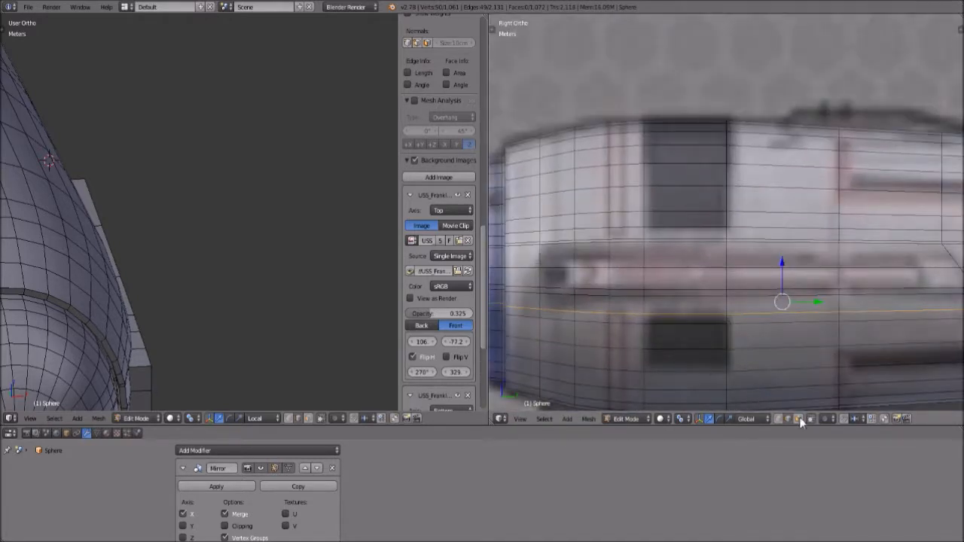
pyautogui.click(798, 418)
pyautogui.click(685, 219)
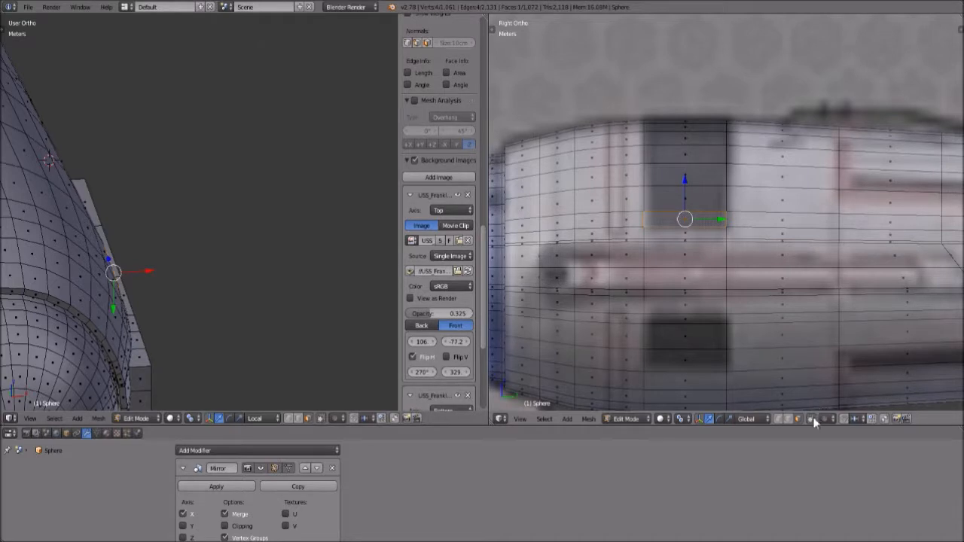
pyautogui.click(810, 421)
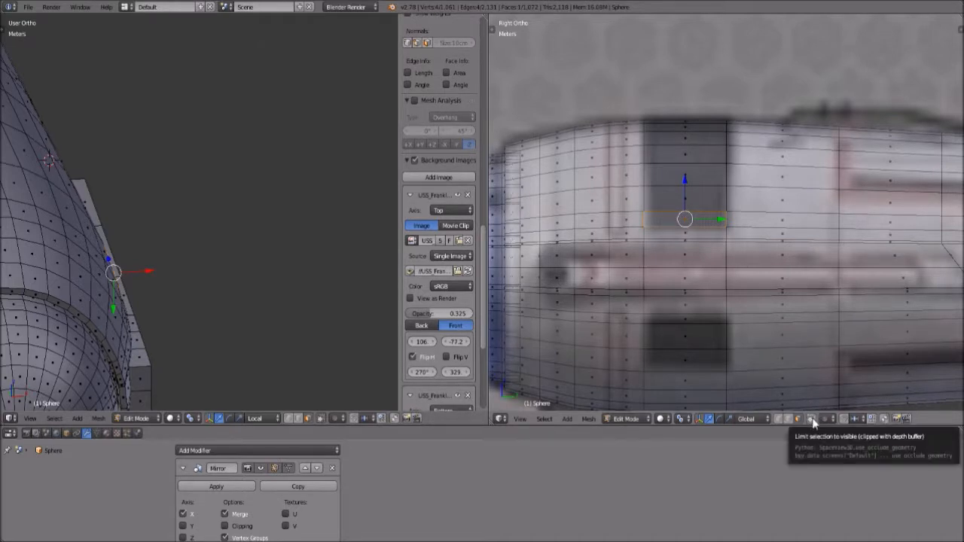
pyautogui.press('a')
pyautogui.press('b')
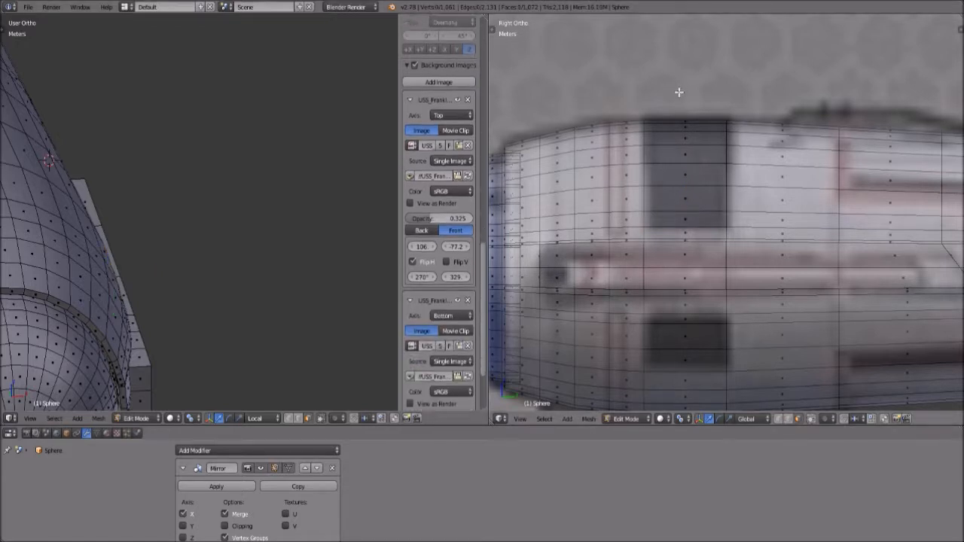
pyautogui.moveTo(676, 94); pyautogui.dragTo(694, 223)
pyautogui.keyDown('shift'); pyautogui.moveTo(174, 284); pyautogui.dragTo(326, 244, button='middle'); pyautogui.keyUp('shift')
pyautogui.moveTo(261, 272); pyautogui.dragTo(249, 312, button='middle')
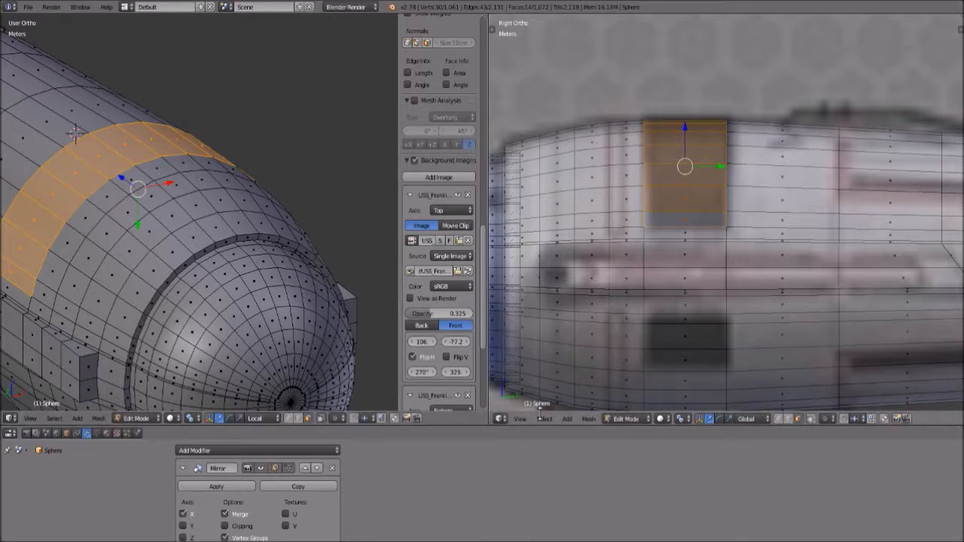
# Extrude the selected upper panel faces by 0.15 m.
pyautogui.scroll(3, 716, 173)
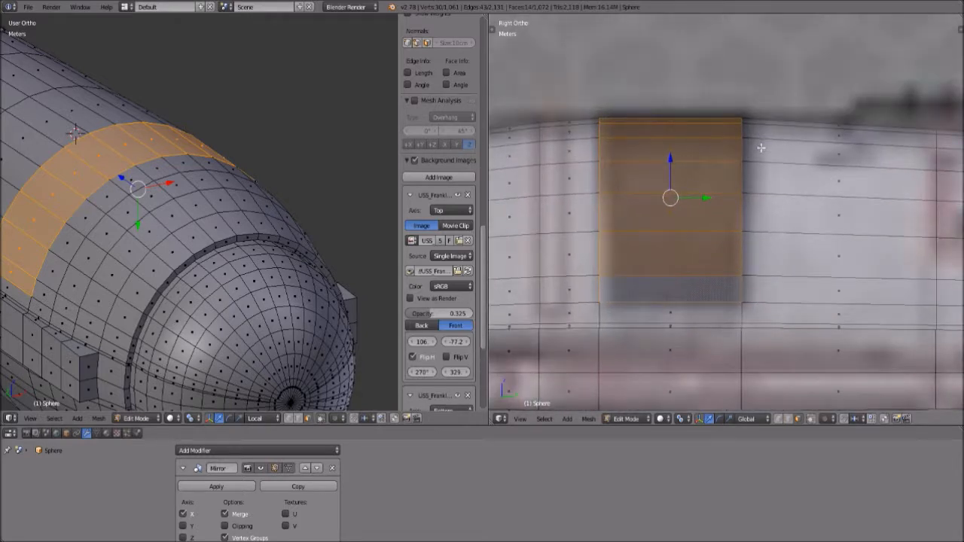
pyautogui.press('e')
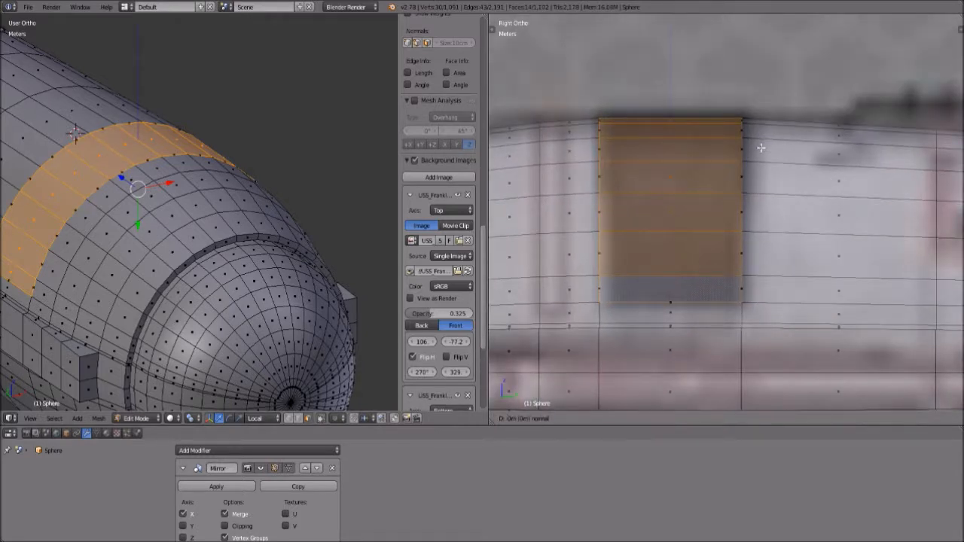
pyautogui.write('.15')
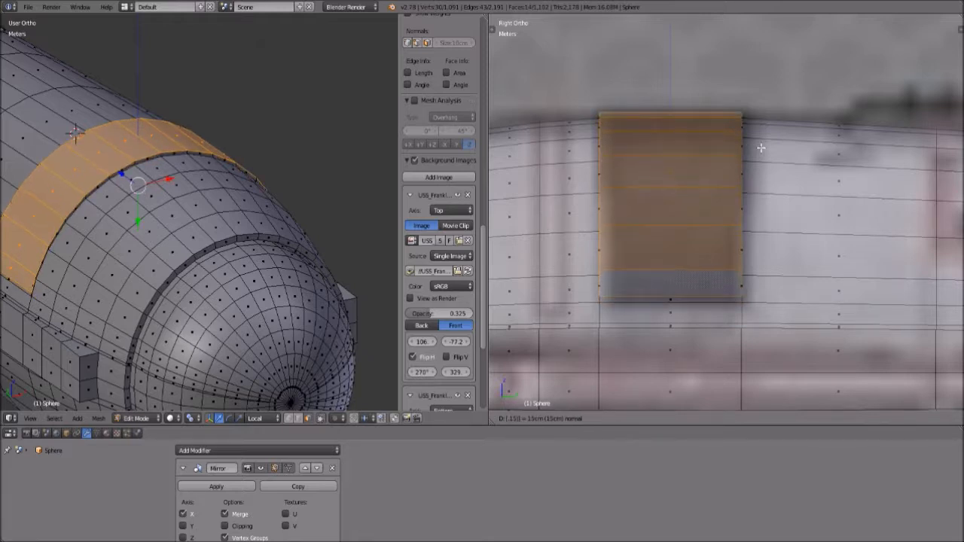
pyautogui.press('Return')
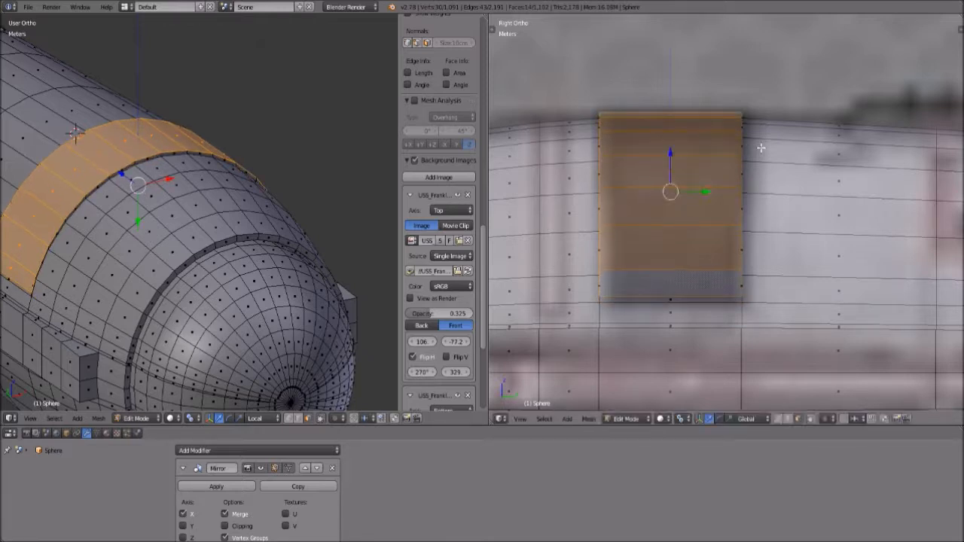
# Inspect the raised band's side end up close and compare its outline with the blueprint in the front view.
pyautogui.moveTo(280, 213); pyautogui.dragTo(263, 179, button='middle')
pyautogui.scroll(3, 249, 197)
pyautogui.keyDown('shift'); pyautogui.moveTo(335, 198); pyautogui.dragTo(172, 173, button='middle'); pyautogui.keyUp('shift')
pyautogui.keyDown('shift'); pyautogui.moveTo(248, 199); pyautogui.dragTo(231, 191, button='middle'); pyautogui.keyUp('shift')
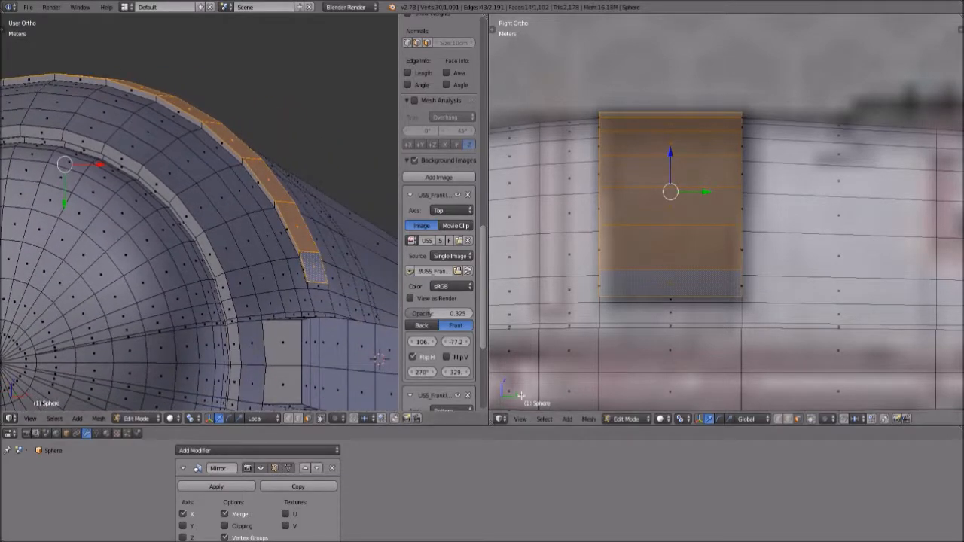
pyautogui.click(518, 419)
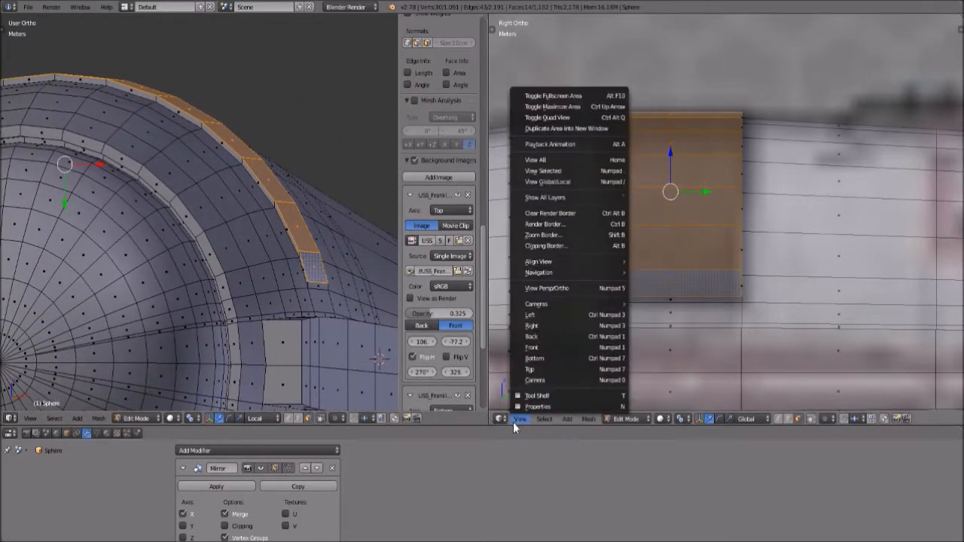
pyautogui.click(546, 347)
pyautogui.keyDown('shift'); pyautogui.moveTo(781, 238); pyautogui.dragTo(728, 227, button='middle'); pyautogui.keyUp('shift')
pyautogui.keyDown('shift'); pyautogui.moveTo(839, 241); pyautogui.dragTo(725, 229, button='middle'); pyautogui.keyUp('shift')
pyautogui.write('sx.1')
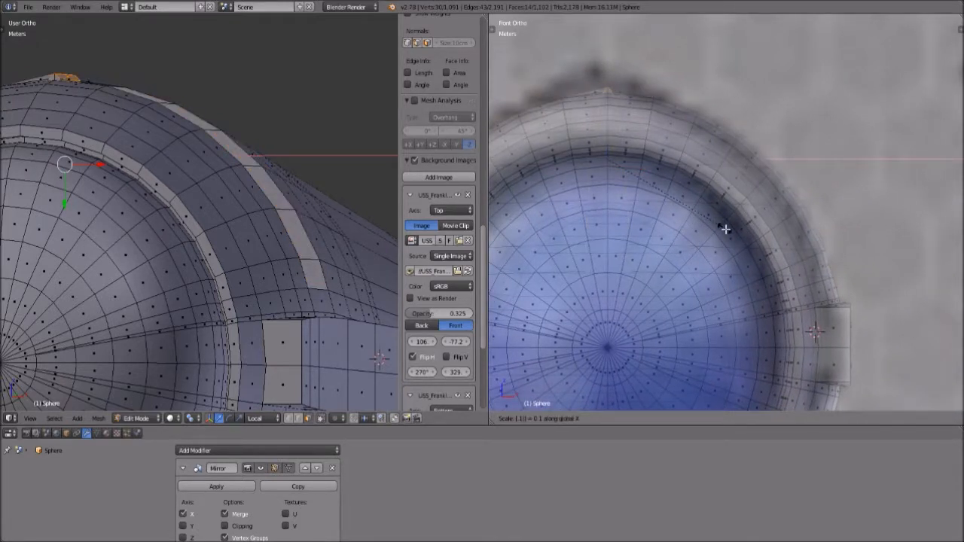
pyautogui.press('Return')
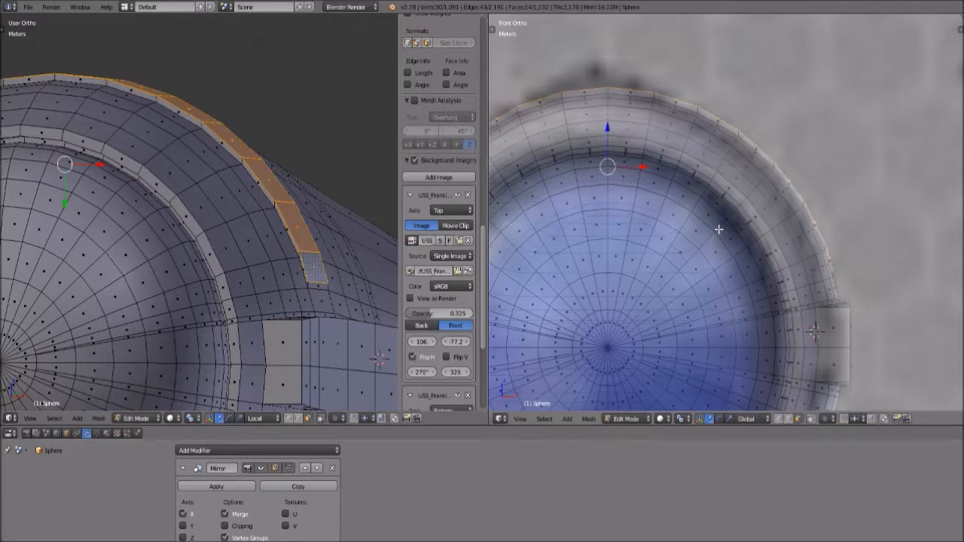
pyautogui.press('s')
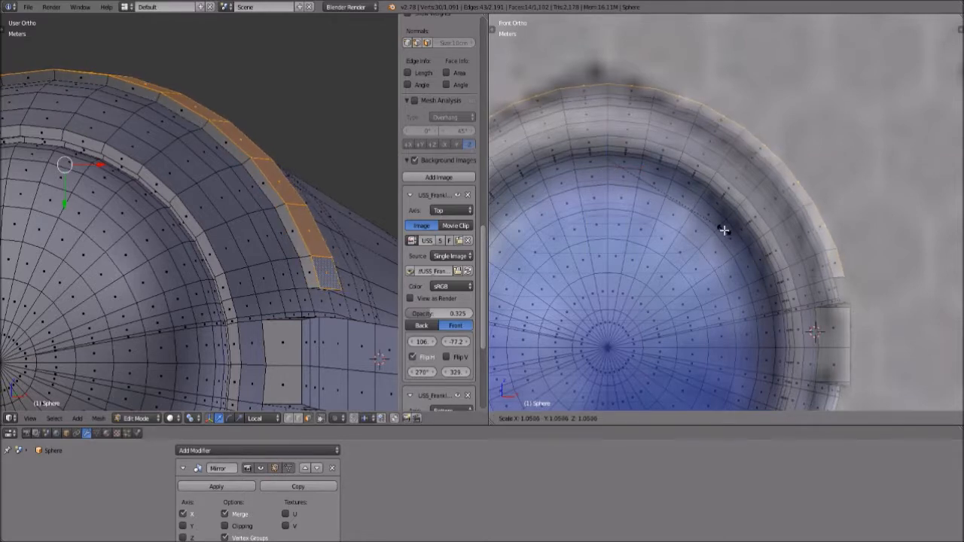
pyautogui.click(724, 228)
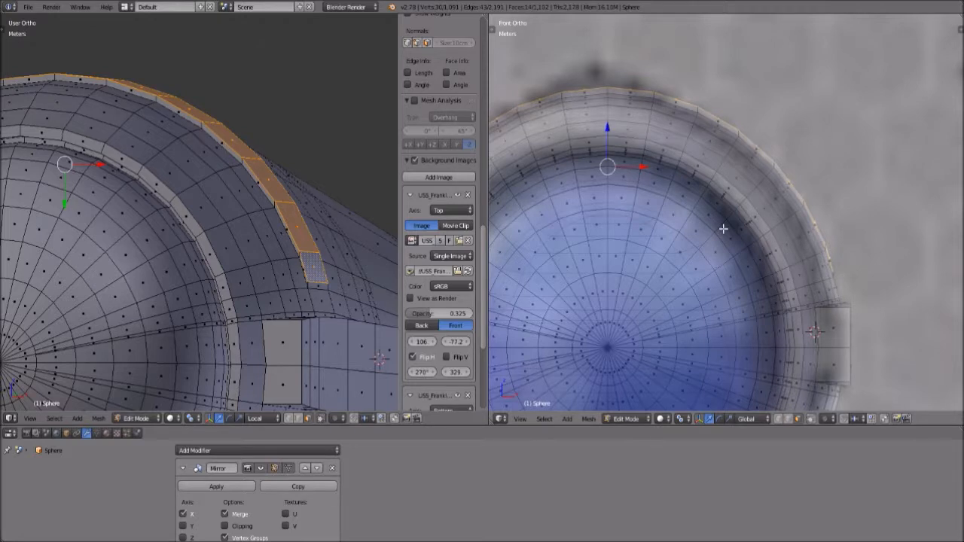
pyautogui.write('sx')
pyautogui.write('1')
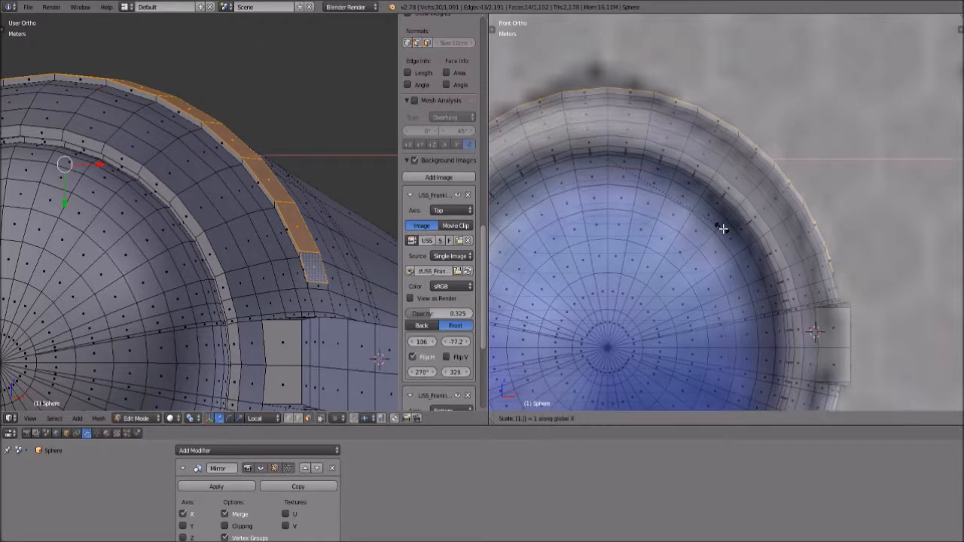
pyautogui.write('.1')
pyautogui.press('BackSpace')
pyautogui.press('BackSpace')
pyautogui.press('BackSpace')
pyautogui.write('.')
pyautogui.press('Escape')
# Scale the raised band's outer faces by 1.02 along the global X axis.
pyautogui.press('s')
pyautogui.write('x1')
pyautogui.write('.01')
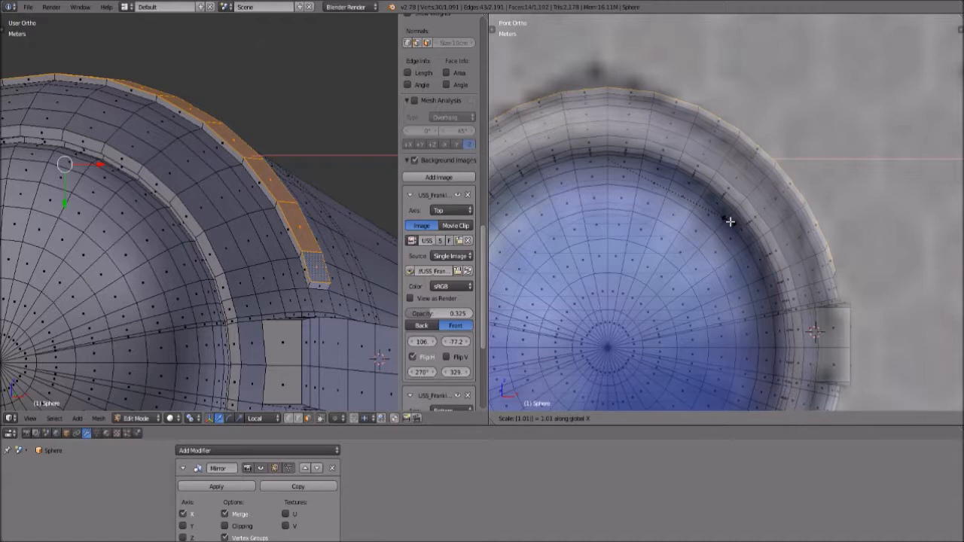
pyautogui.press('BackSpace')
pyautogui.write('2')
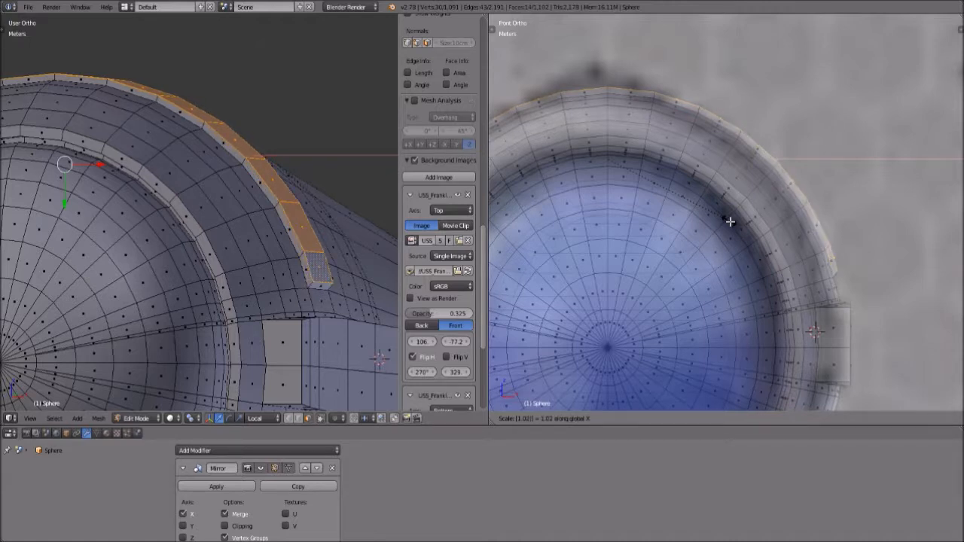
pyautogui.press('Return')
# Switch to edge selection and select the raised band's lower end edges on both sides of the nacelle in the front view.
pyautogui.press('a')
pyautogui.scroll(-3, 797, 237)
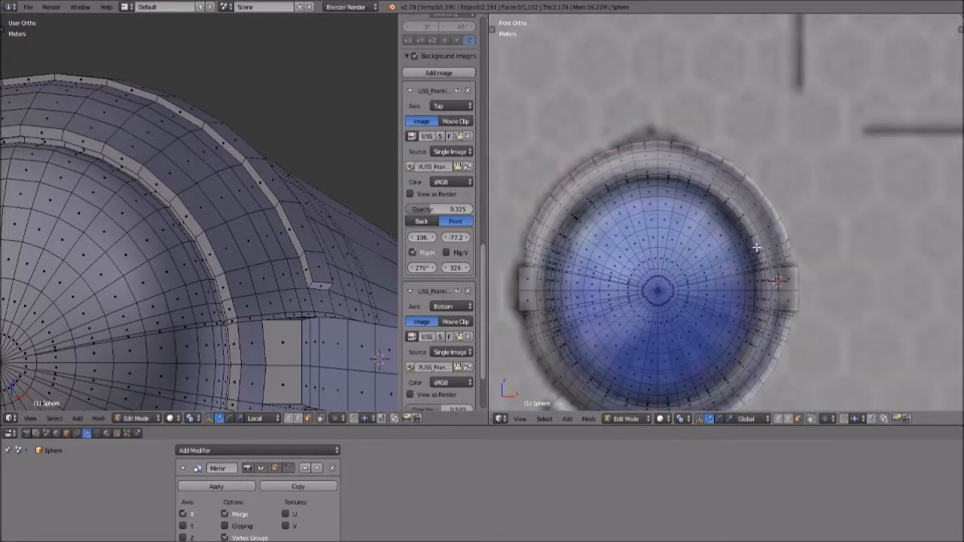
pyautogui.scroll(3, 770, 250)
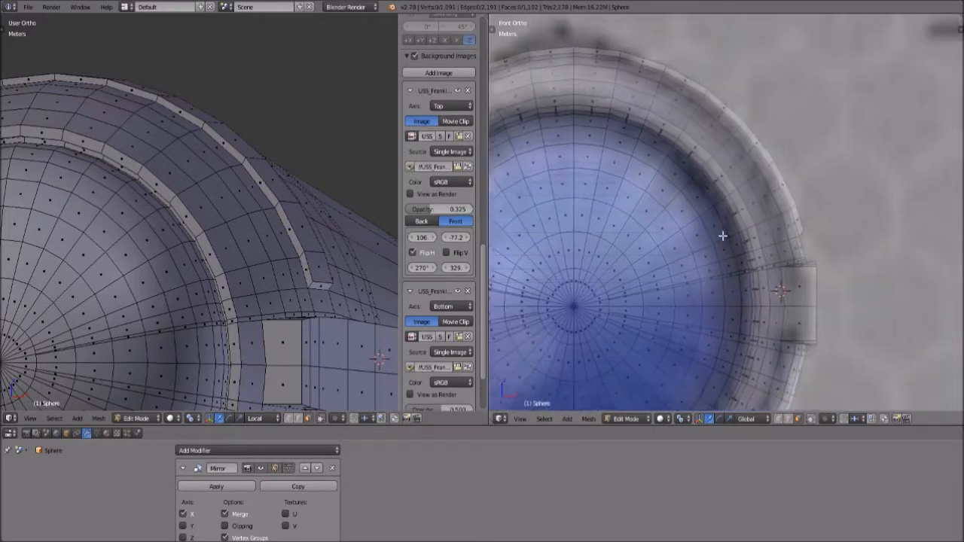
pyautogui.scroll(3, 723, 235)
pyautogui.click(779, 419)
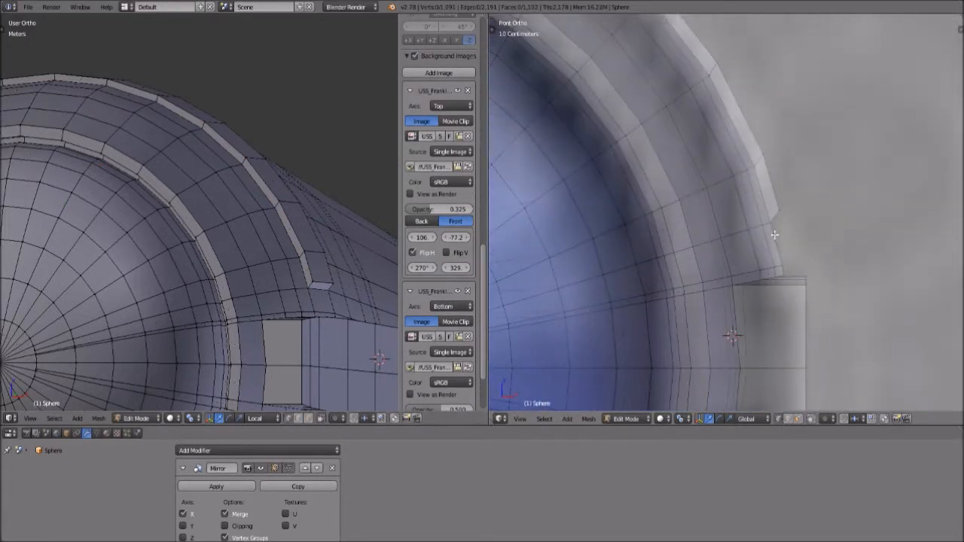
pyautogui.rightClick(777, 216)
pyautogui.press('a')
pyautogui.rightClick(776, 203)
pyautogui.scroll(-5, 776, 209)
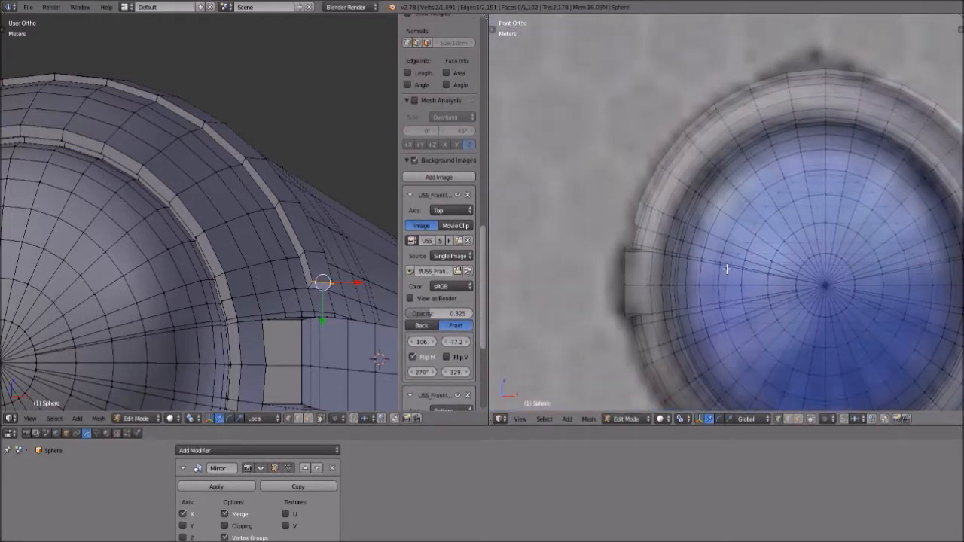
pyautogui.keyDown('shift'); pyautogui.rightClick(635, 222); pyautogui.keyUp('shift')
pyautogui.scroll(4, 668, 243)
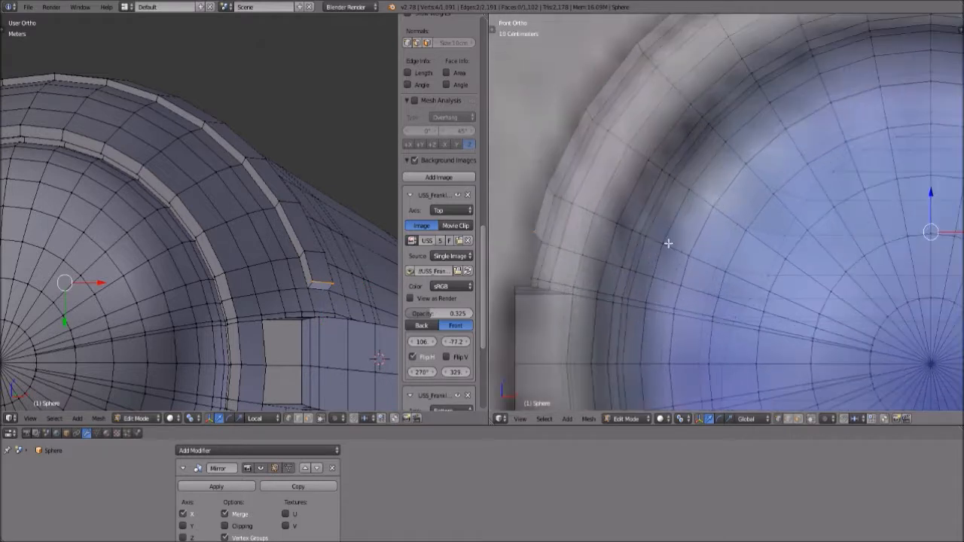
# Lower the selected band end edges by about 14.7 cm along the global Z axis.
pyautogui.press('g')
pyautogui.press('z')
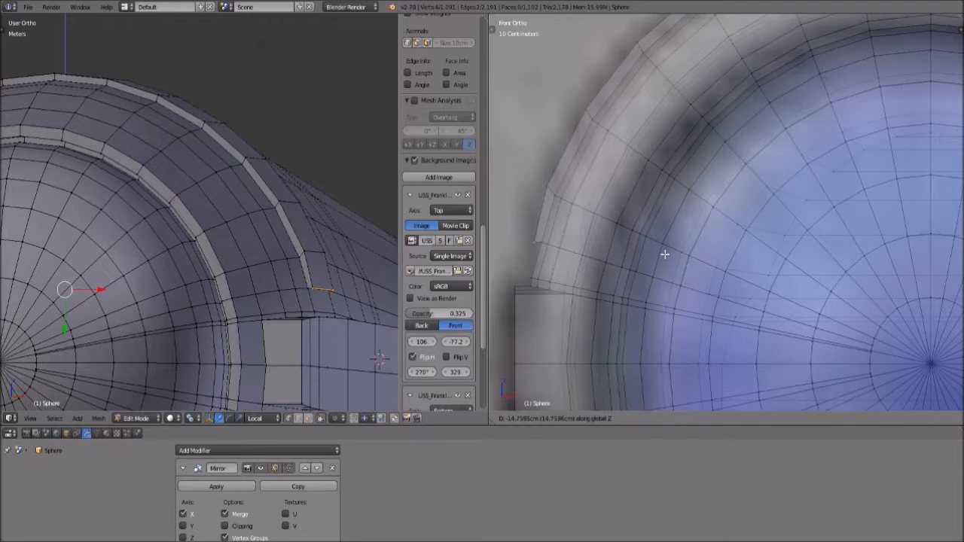
pyautogui.click(664, 255)
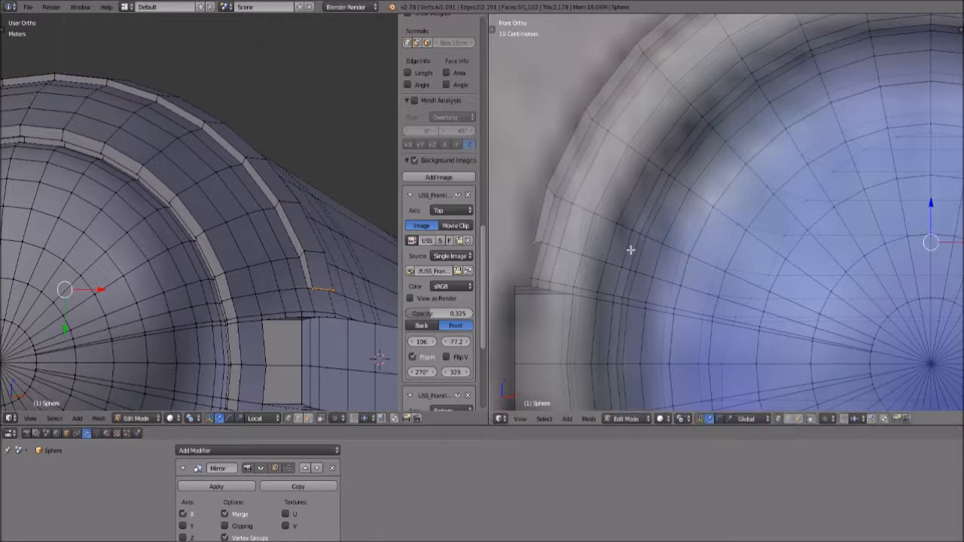
pyautogui.scroll(-4, 749, 218)
pyautogui.scroll(3, 749, 217)
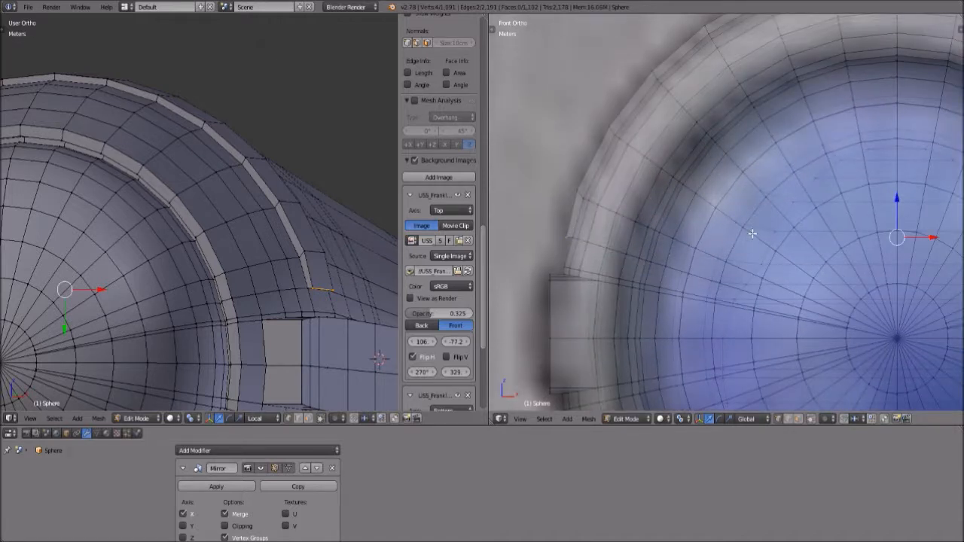
# Scale the band's end edges by 1.01 along the global X axis, and adjust their X scale freehand against the blueprint.
pyautogui.press('s')
pyautogui.press('x')
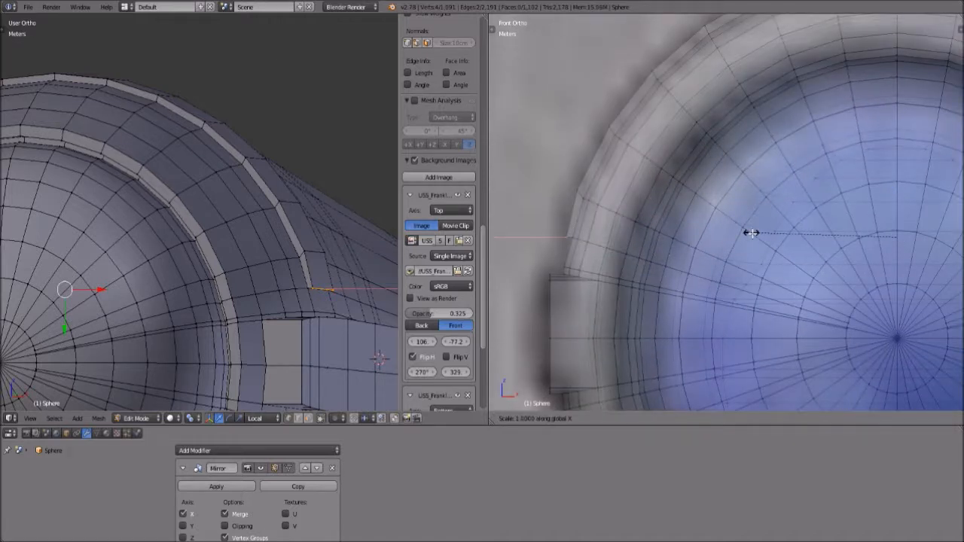
pyautogui.write('1.01')
pyautogui.press('Return')
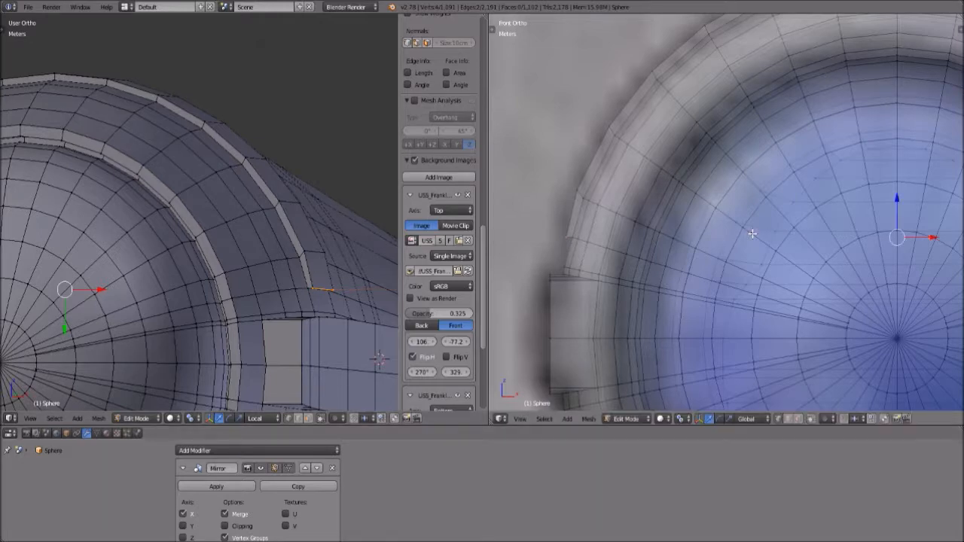
pyautogui.scroll(-6, 753, 242)
pyautogui.scroll(3, 754, 249)
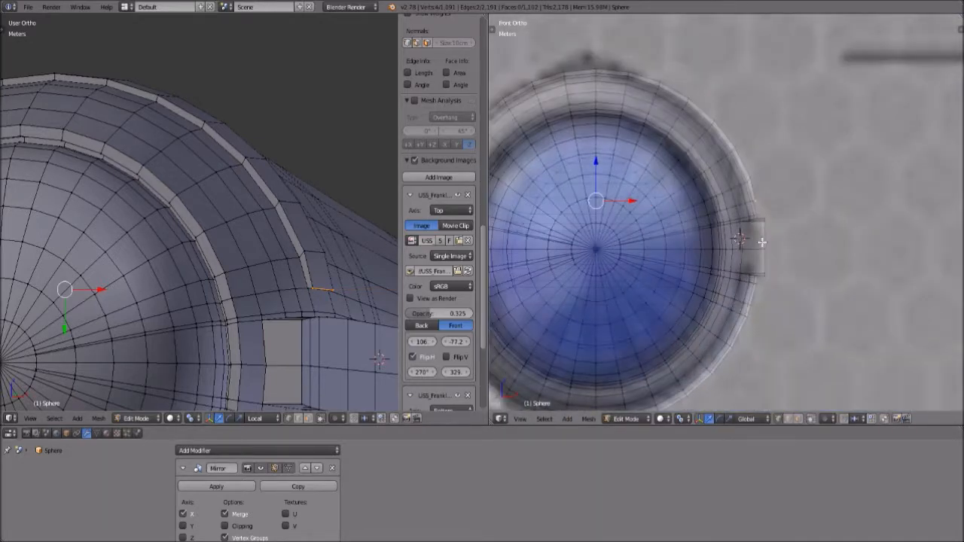
pyautogui.scroll(-1, 754, 248)
pyautogui.press('s')
pyautogui.press('x')
pyautogui.click(787, 248)
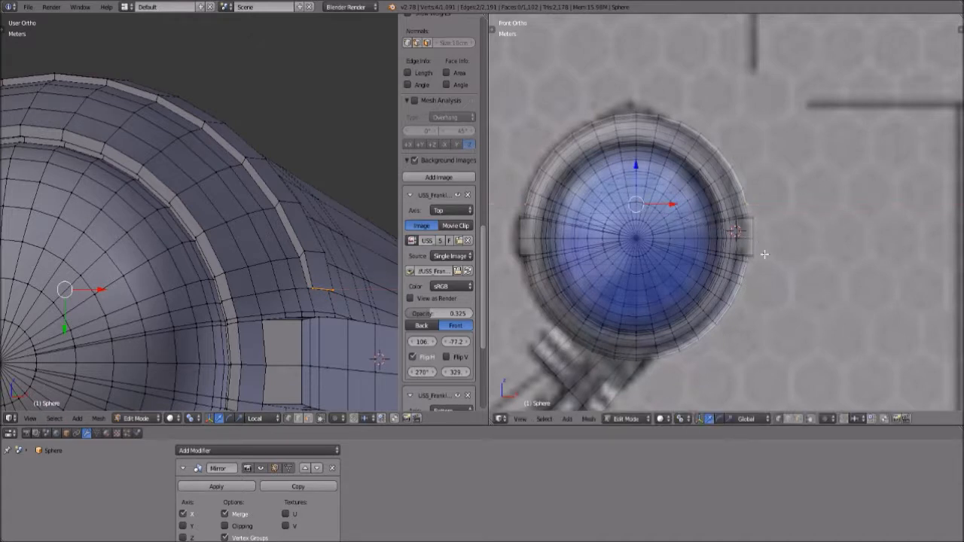
# Select only the raised band's lower end edge on the nacelle's positive X side.
pyautogui.scroll(4, 754, 230)
pyautogui.scroll(3, 776, 219)
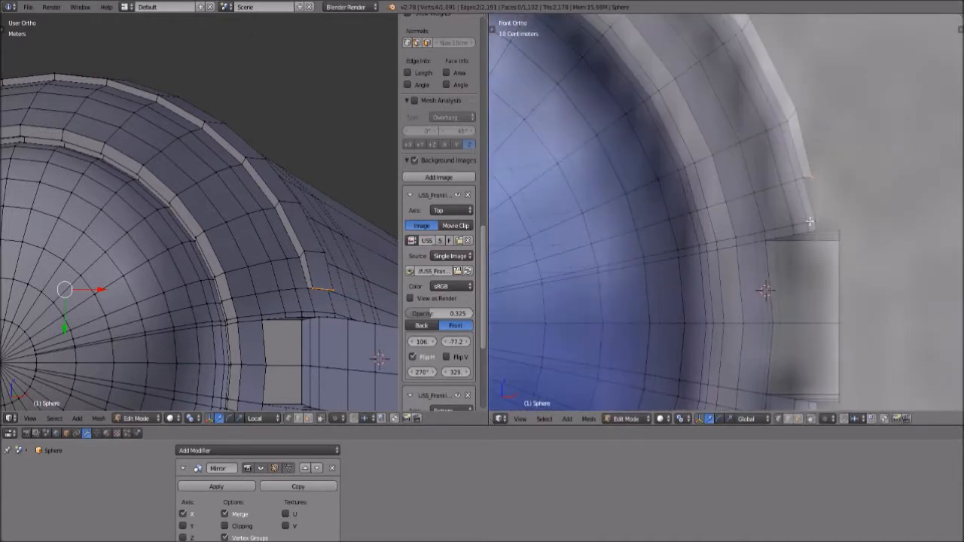
pyautogui.press('a')
pyautogui.press('b')
pyautogui.moveTo(809, 174); pyautogui.dragTo(825, 190)
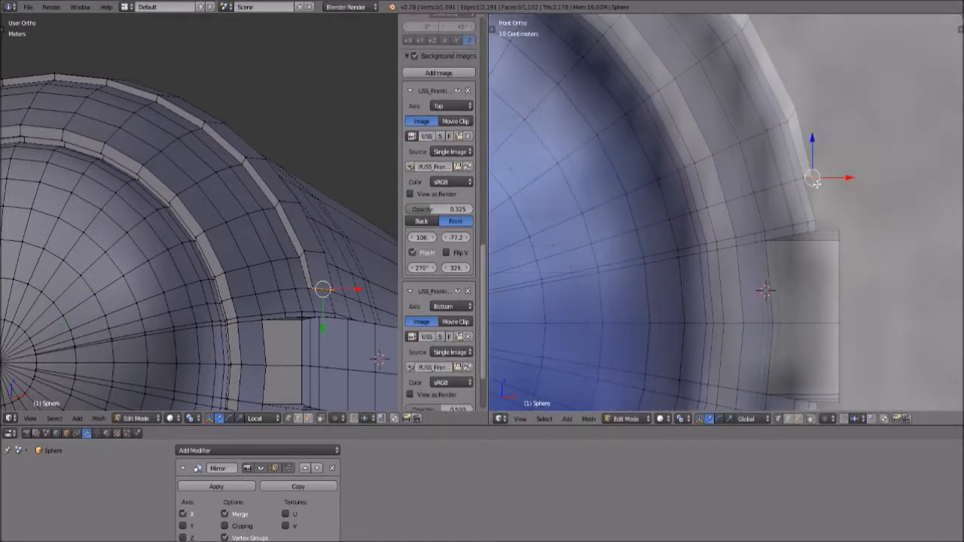
pyautogui.press('g')
pyautogui.press('x')
pyautogui.press('1')
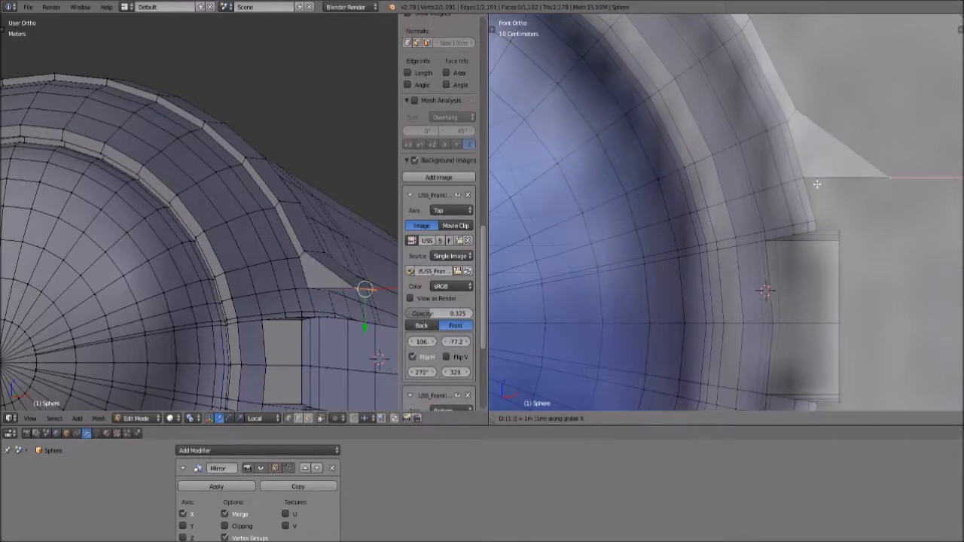
pyautogui.press('Escape')
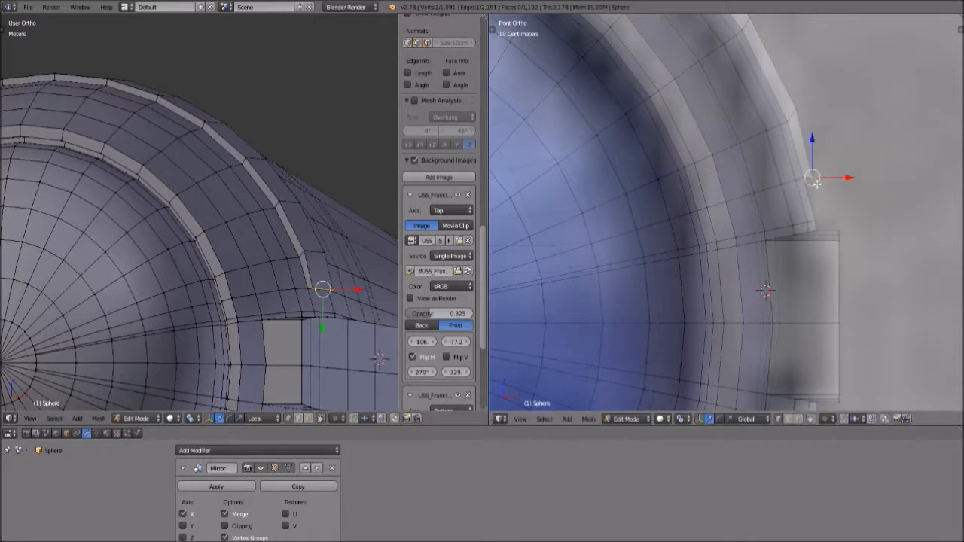
# Move the selected end edge outward by 0.05 m along the global X axis.
pyautogui.press('g')
pyautogui.write('x.01')
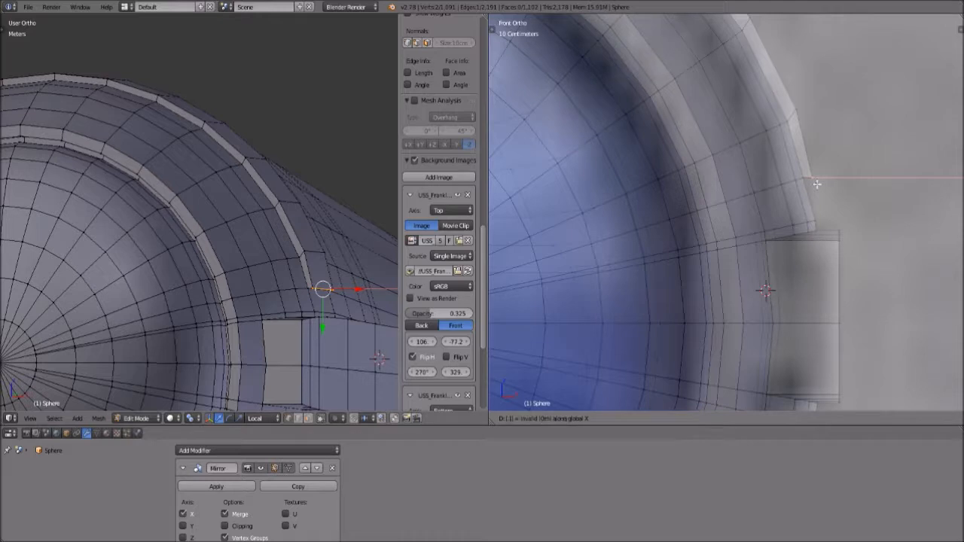
pyautogui.press('BackSpace')
pyautogui.write('5')
pyautogui.press('Return')
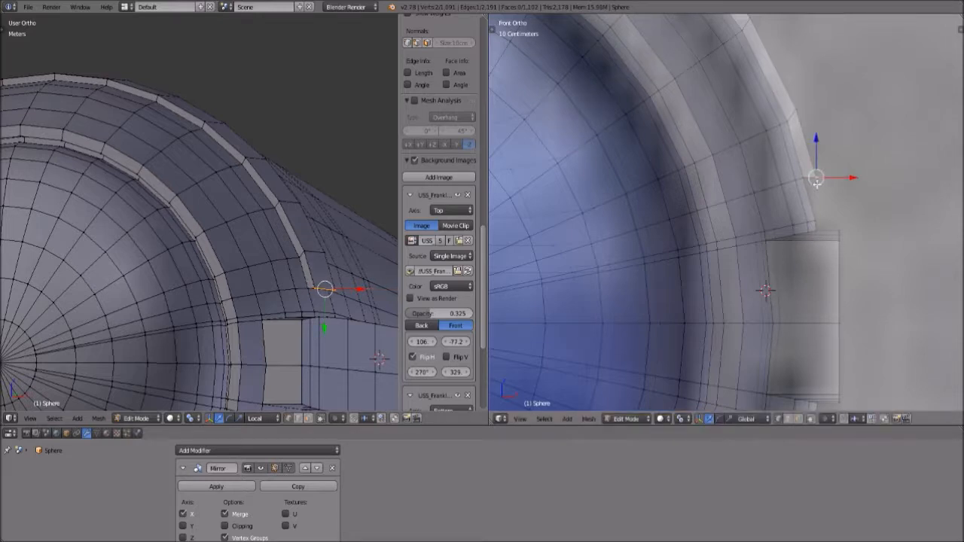
# Add the band's matching lower end edge on the nacelle's opposite side to the selection.
pyautogui.scroll(-4, 817, 184)
pyautogui.keyDown('shift'); pyautogui.moveTo(640, 227); pyautogui.dragTo(907, 239, button='middle'); pyautogui.keyUp('shift')
pyautogui.scroll(5, 635, 258)
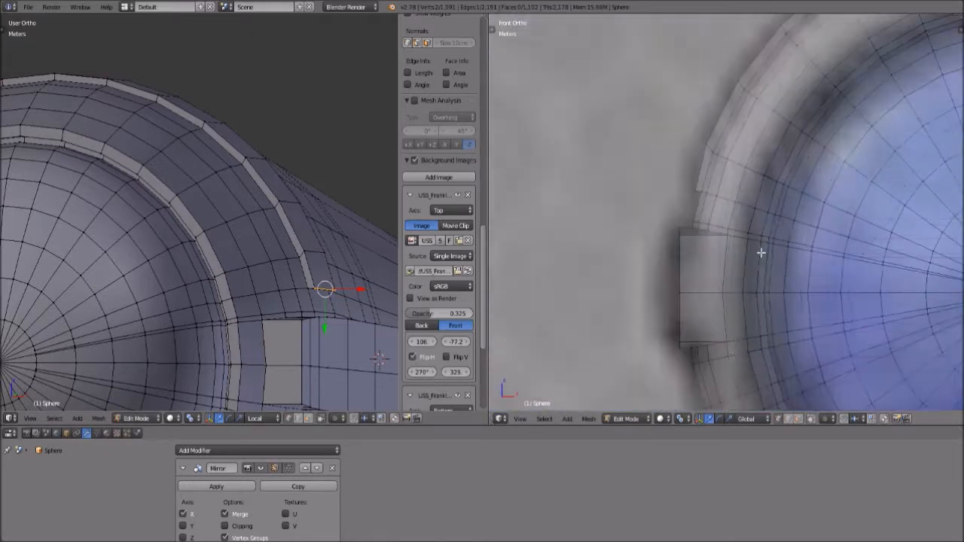
pyautogui.keyDown('shift'); pyautogui.rightClick(678, 183); pyautogui.keyUp('shift')
pyautogui.press('s')
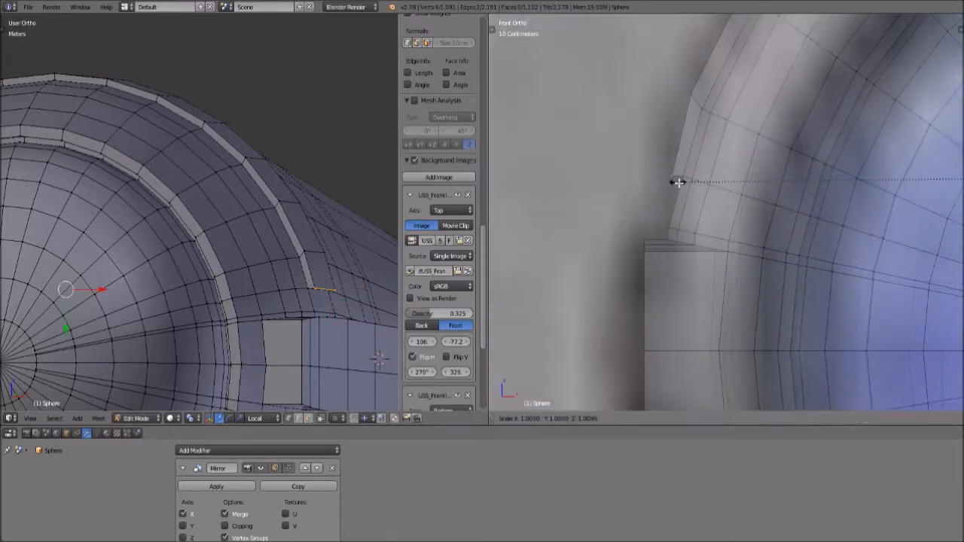
pyautogui.press('x')
pyautogui.write('0.05')
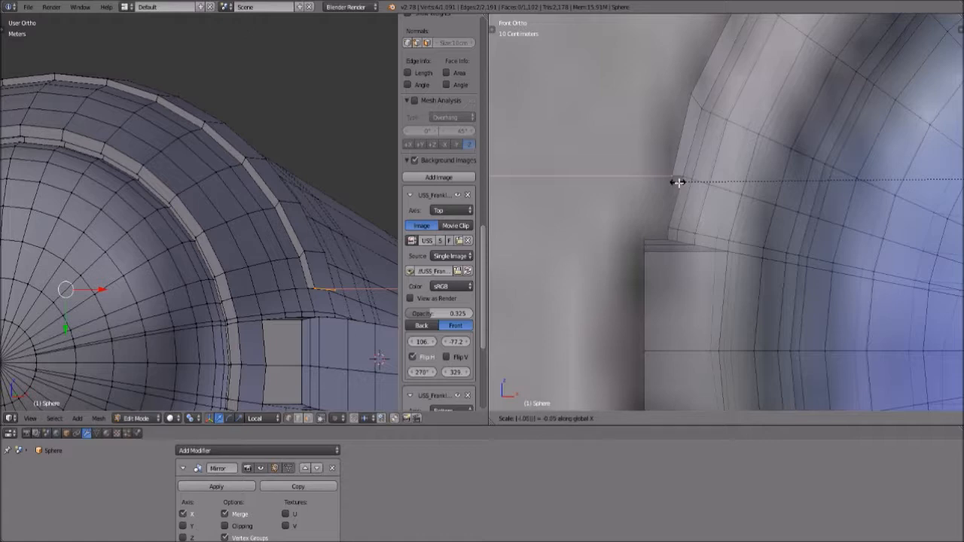
pyautogui.click(659, 191)
pyautogui.press('g')
pyautogui.press('x')
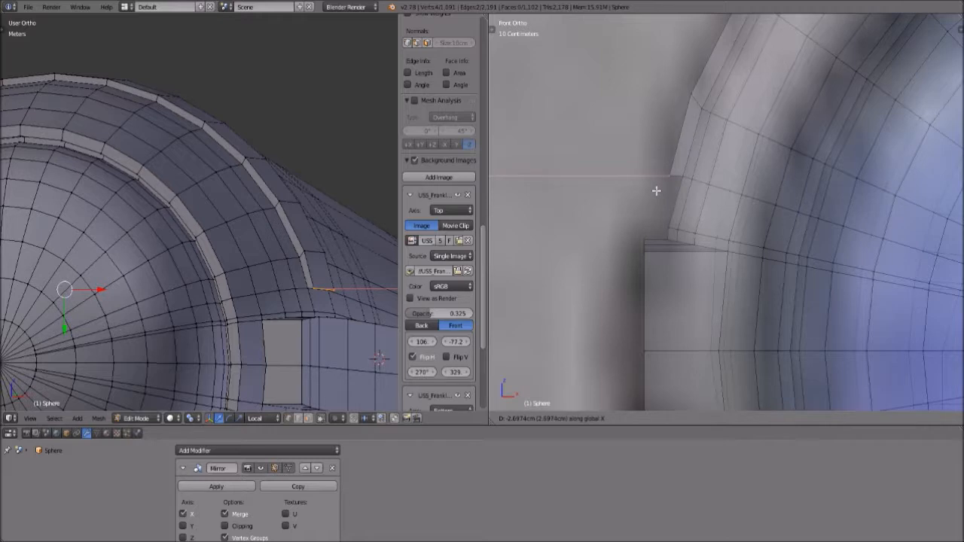
pyautogui.click(657, 190)
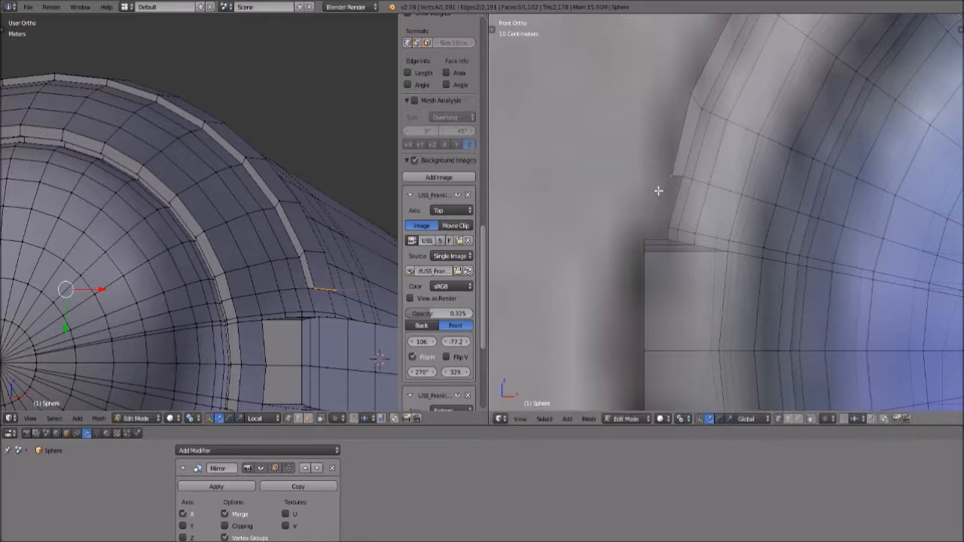
pyautogui.write('gx')
pyautogui.write('1')
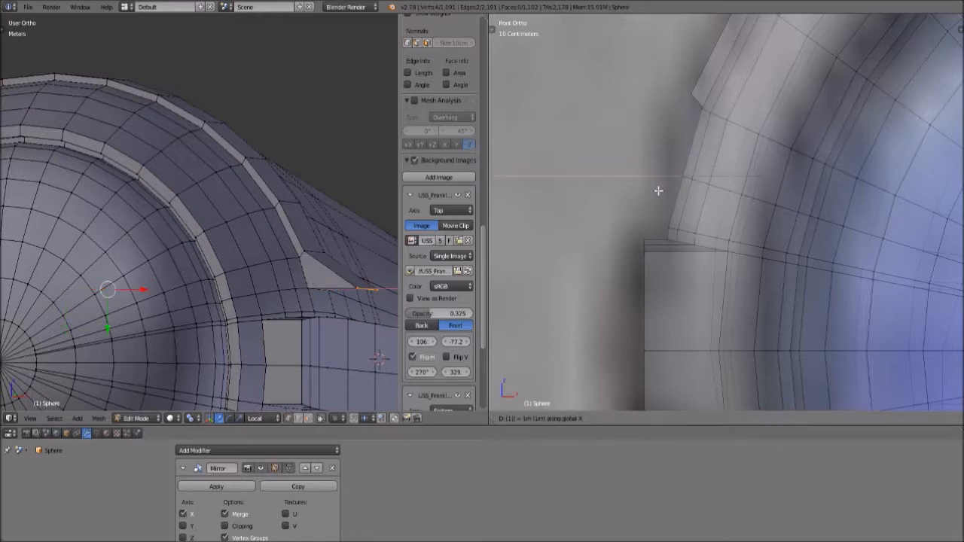
pyautogui.rightClick(666, 189)
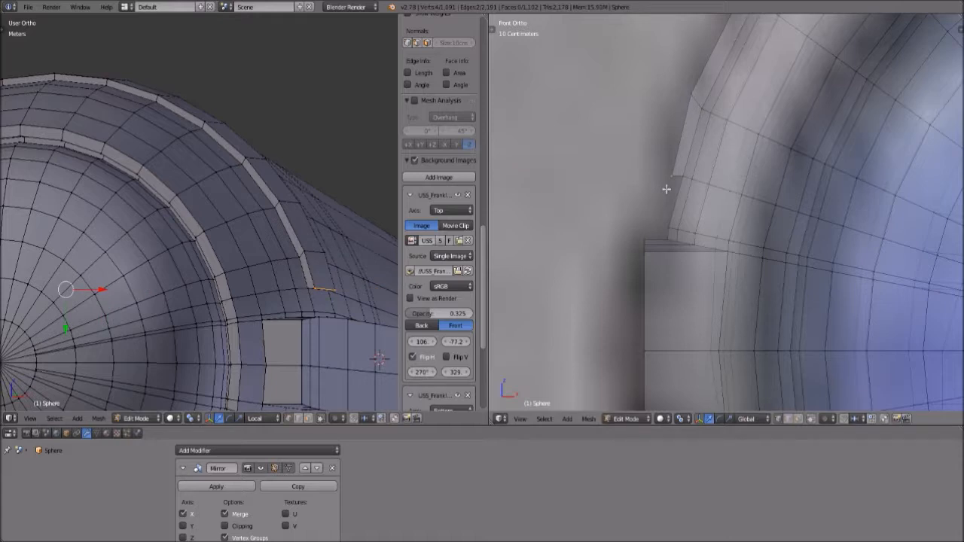
pyautogui.press('g')
pyautogui.press('z')
pyautogui.write('-1')
pyautogui.rightClick(666, 189)
pyautogui.press('g')
pyautogui.press('x')
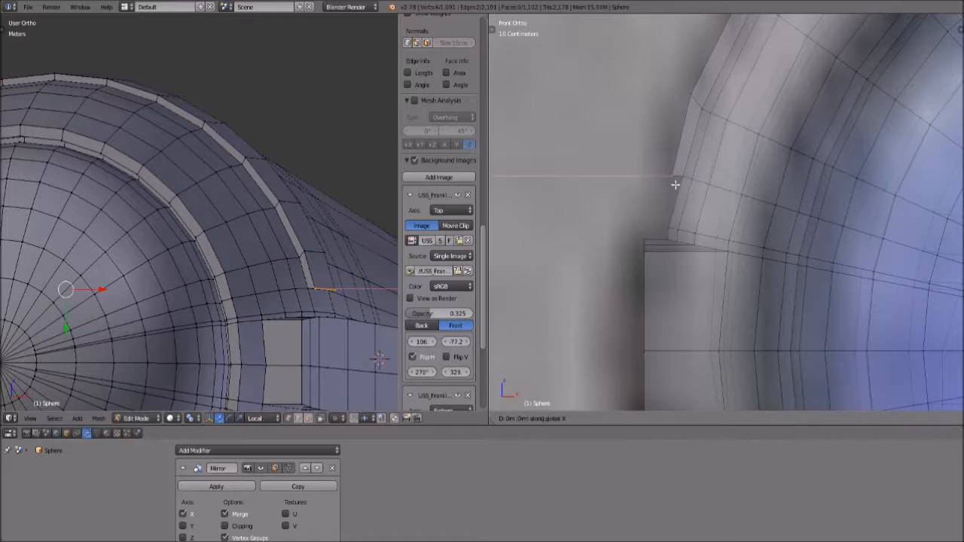
pyautogui.write('-1')
pyautogui.rightClick(676, 184)
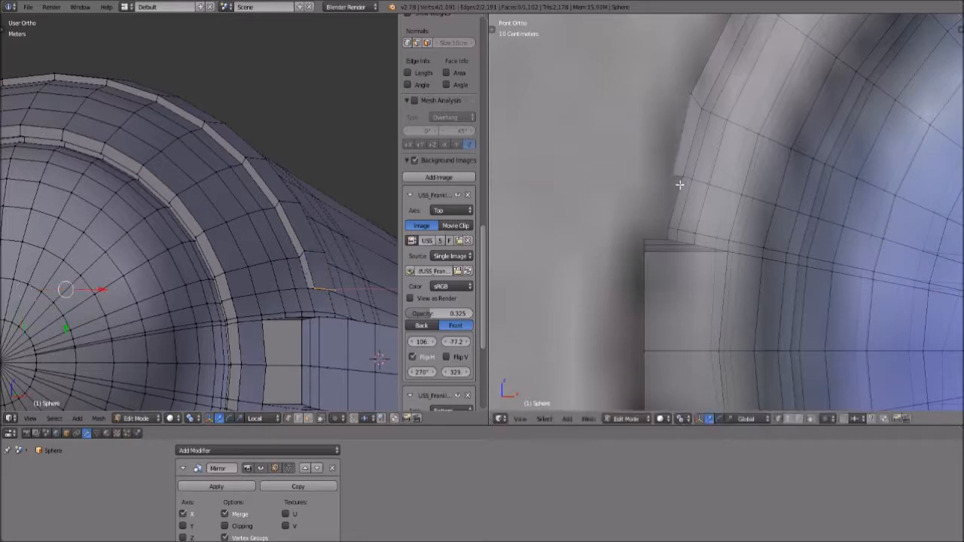
# Move the selected end edges by -0.05 m along the global X axis.
pyautogui.press('g')
pyautogui.press('x')
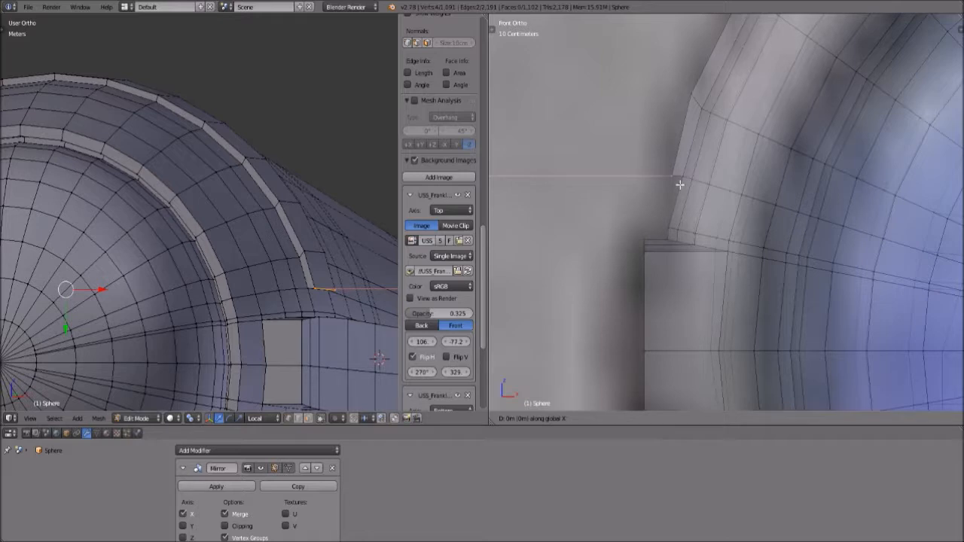
pyautogui.write('-.01')
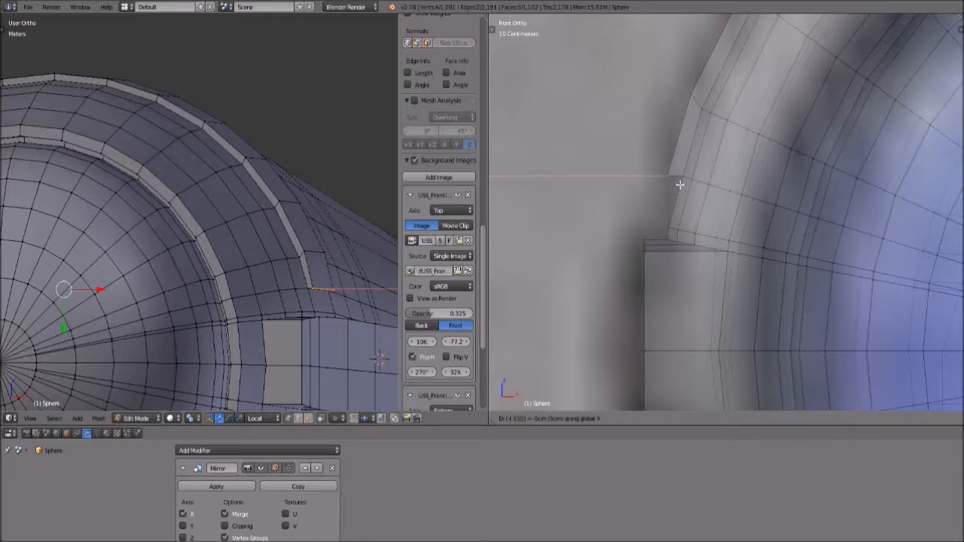
pyautogui.press('Return')
# On the negative X side, select the outer band edge just above the lower end and edge-slide it to smooth the outline.
pyautogui.press('b')
pyautogui.moveTo(684, 88); pyautogui.dragTo(698, 111)
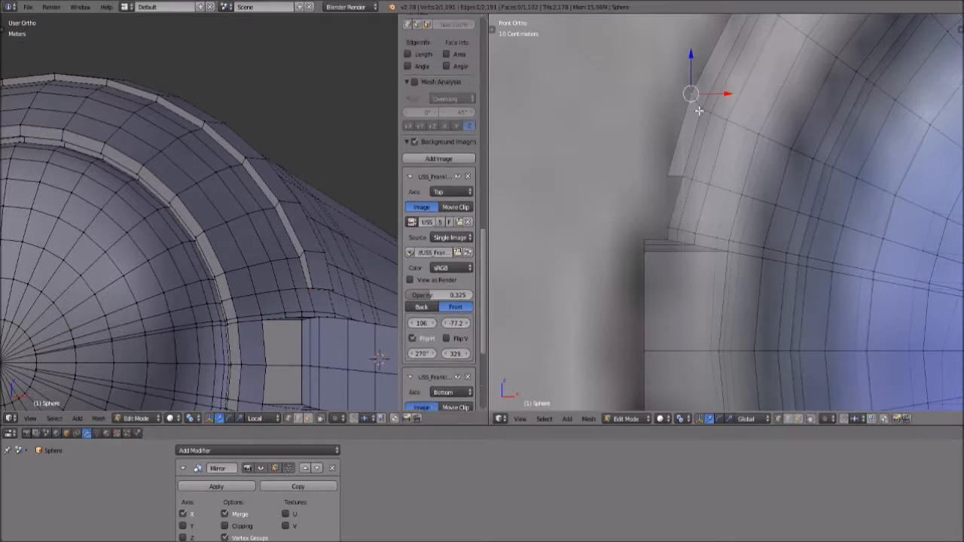
pyautogui.press('g')
pyautogui.press('g')
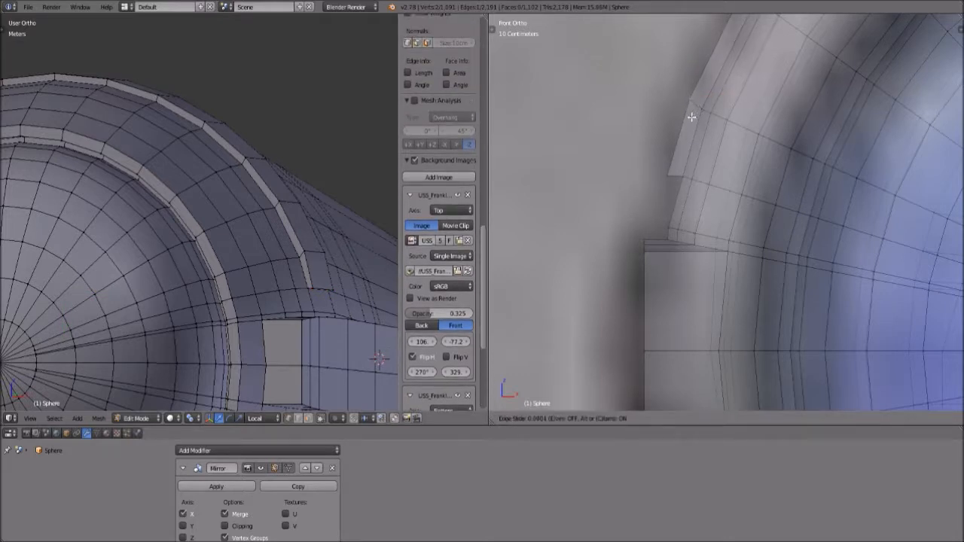
pyautogui.click(703, 112)
# Select the following outer edge further up the band on the same side and edge-slide it to even out the curve.
pyautogui.keyDown('shift'); pyautogui.moveTo(776, 86); pyautogui.dragTo(743, 119, button='middle'); pyautogui.keyUp('shift')
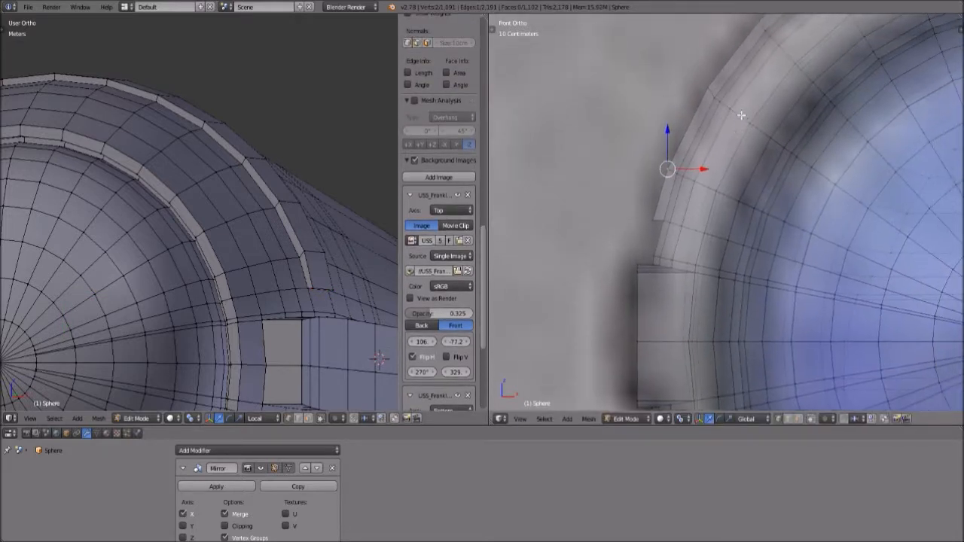
pyautogui.press('a')
pyautogui.press('b')
pyautogui.moveTo(700, 81); pyautogui.dragTo(715, 97)
pyautogui.press('g')
pyautogui.press('g')
pyautogui.click(711, 101)
# Edge-slide the outer band edge just above the lower end on the positive X side to match the opposite side.
pyautogui.scroll(-4, 709, 99)
pyautogui.keyDown('shift'); pyautogui.moveTo(915, 213); pyautogui.dragTo(708, 200, button='middle'); pyautogui.keyUp('shift')
pyautogui.scroll(3, 708, 200)
pyautogui.press('g')
pyautogui.press('g')
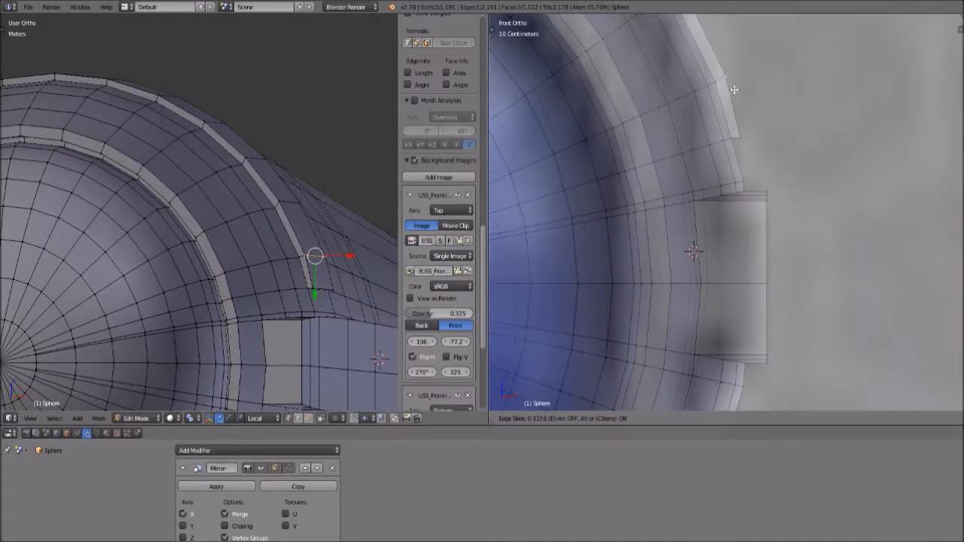
pyautogui.click(758, 86)
# Inspect the raised band's smooth surface from an angle in Object Mode and return to Edit Mode.
pyautogui.scroll(-5, 758, 119)
pyautogui.moveTo(759, 127); pyautogui.dragTo(640, 271, button='middle')
pyautogui.click(627, 418)
pyautogui.click(632, 407)
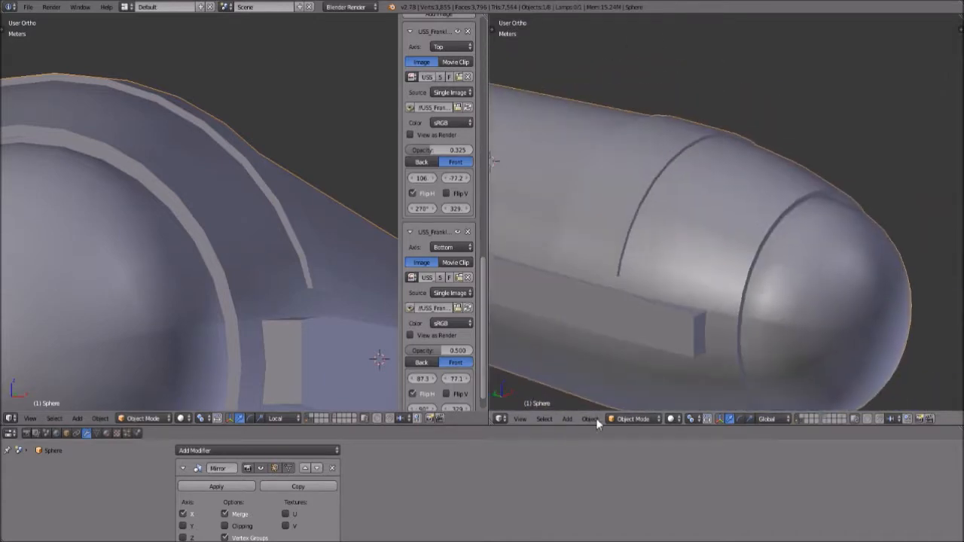
pyautogui.click(635, 419)
pyautogui.click(646, 397)
pyautogui.moveTo(709, 224); pyautogui.dragTo(452, 454, button='middle')
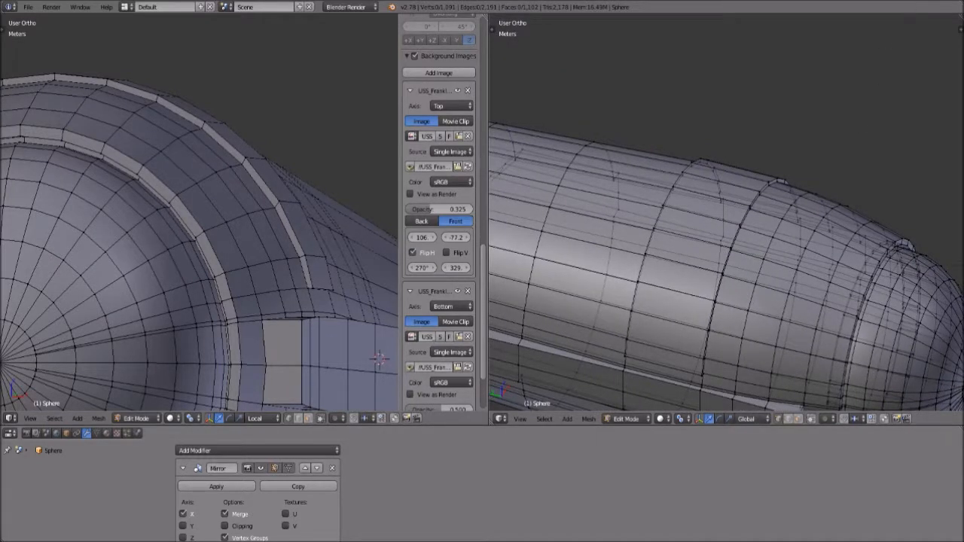
# Select the strip of faces directly behind the raised band across the nacelle's upper half.
pyautogui.moveTo(844, 98); pyautogui.dragTo(740, 411, button='middle')
pyautogui.click(798, 416)
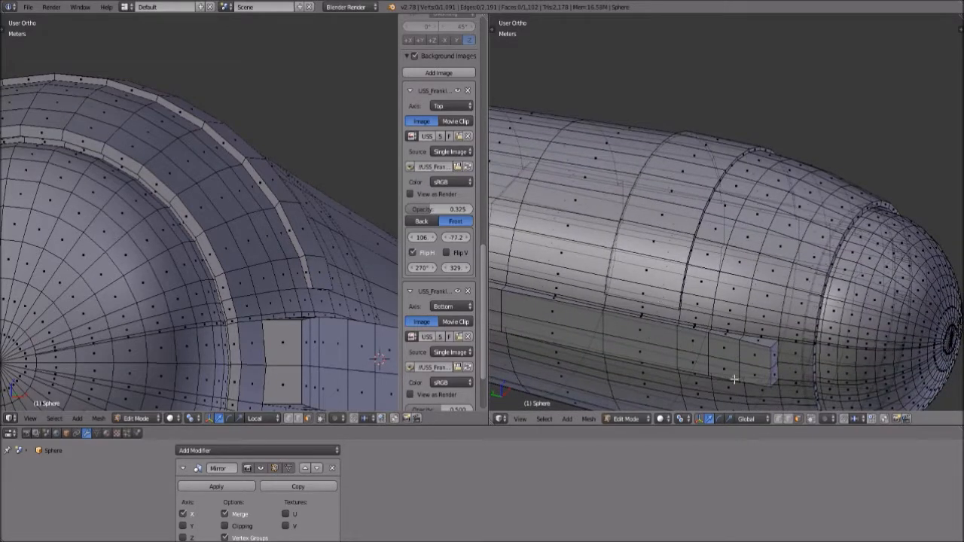
pyautogui.click(810, 420)
pyautogui.rightClick(641, 303)
pyautogui.moveTo(740, 152); pyautogui.dragTo(706, 188, button='middle')
pyautogui.keyDown('alt'); pyautogui.rightClick(722, 206); pyautogui.keyUp('alt')
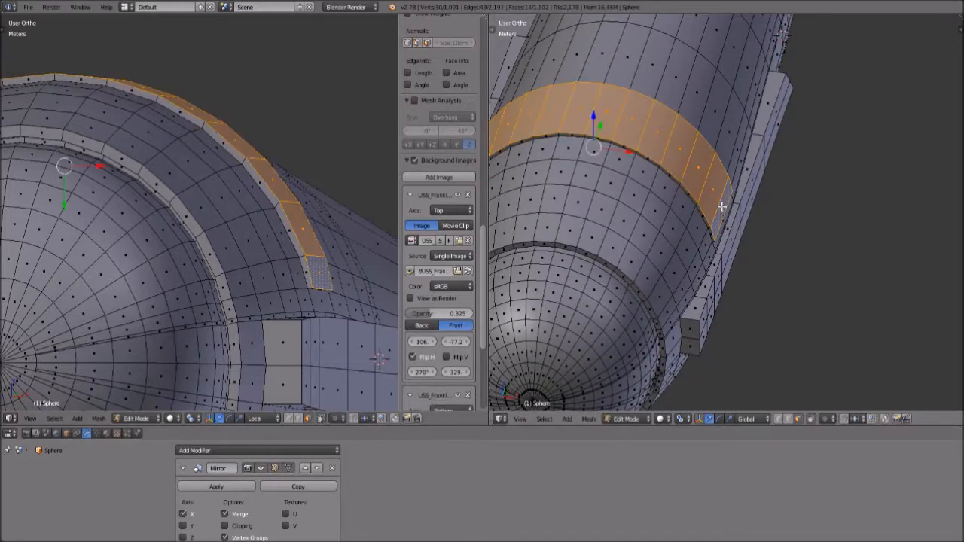
pyautogui.keyDown('shift'); pyautogui.moveTo(646, 228); pyautogui.dragTo(703, 230, button='middle'); pyautogui.keyUp('shift')
pyautogui.scroll(1, 718, 243)
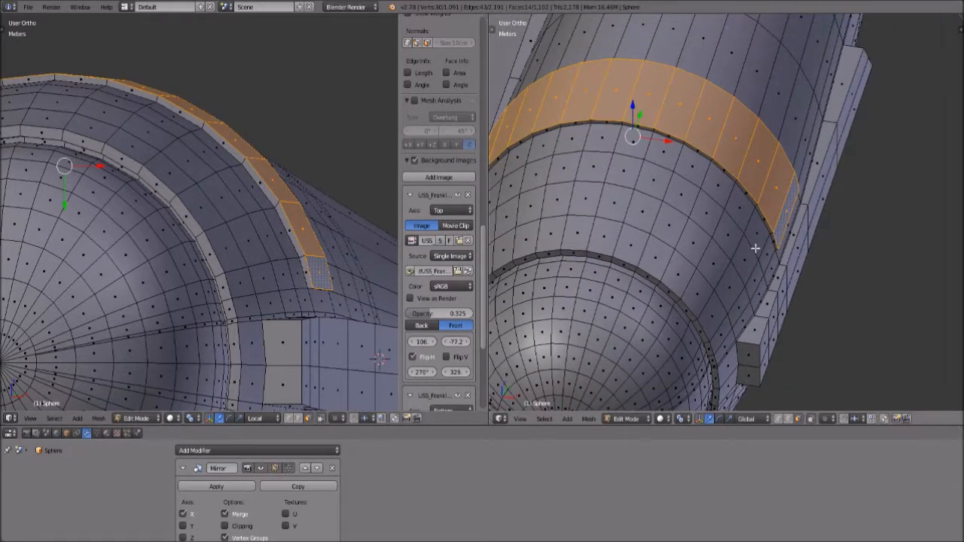
# Try to extrude the face strip behind the raised band in place and scale it down.
pyautogui.press('e')
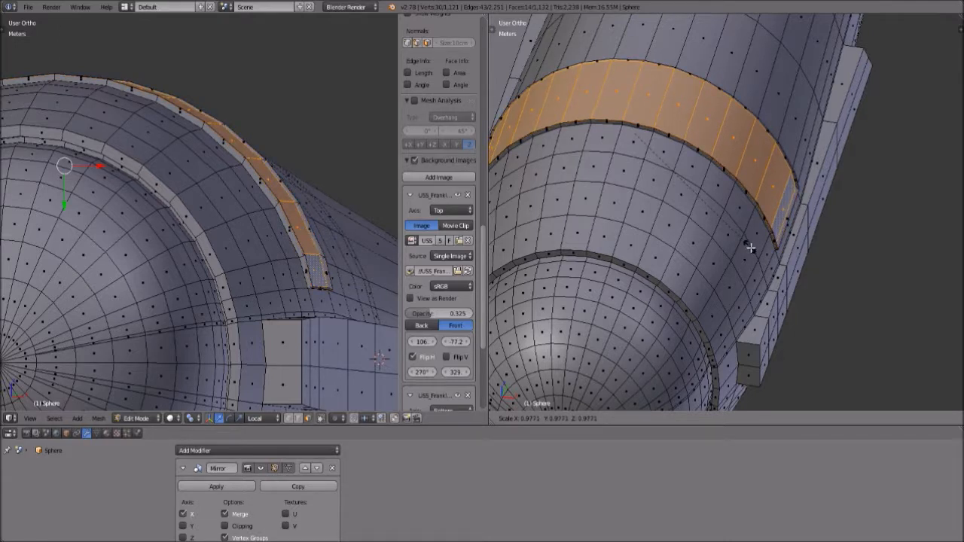
pyautogui.rightClick(751, 247)
pyautogui.press('s')
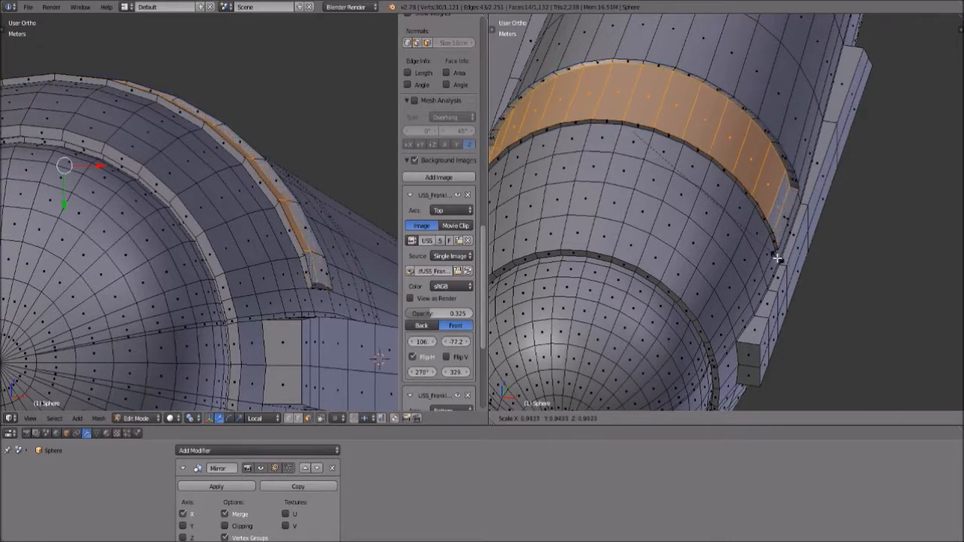
pyautogui.rightClick(766, 255)
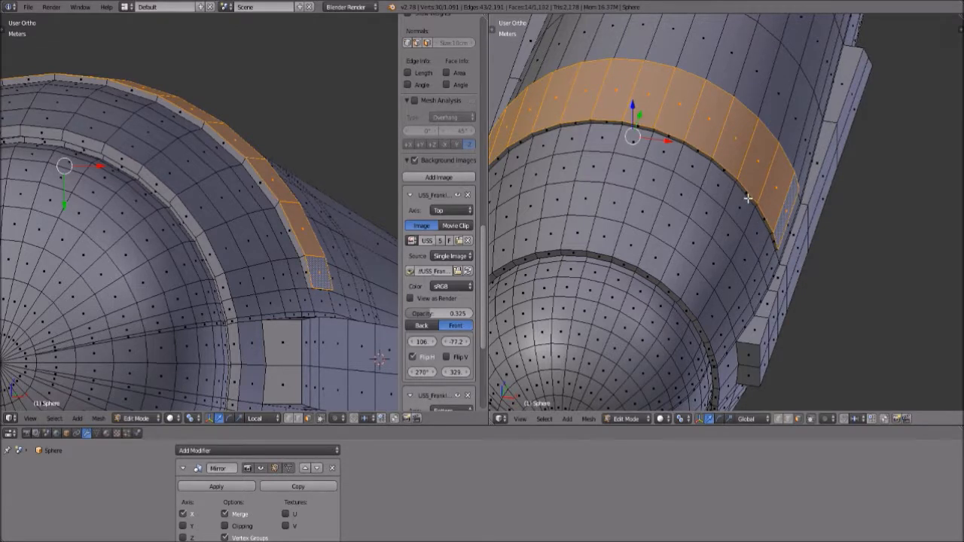
pyautogui.press('a')
pyautogui.scroll(2, 802, 400)
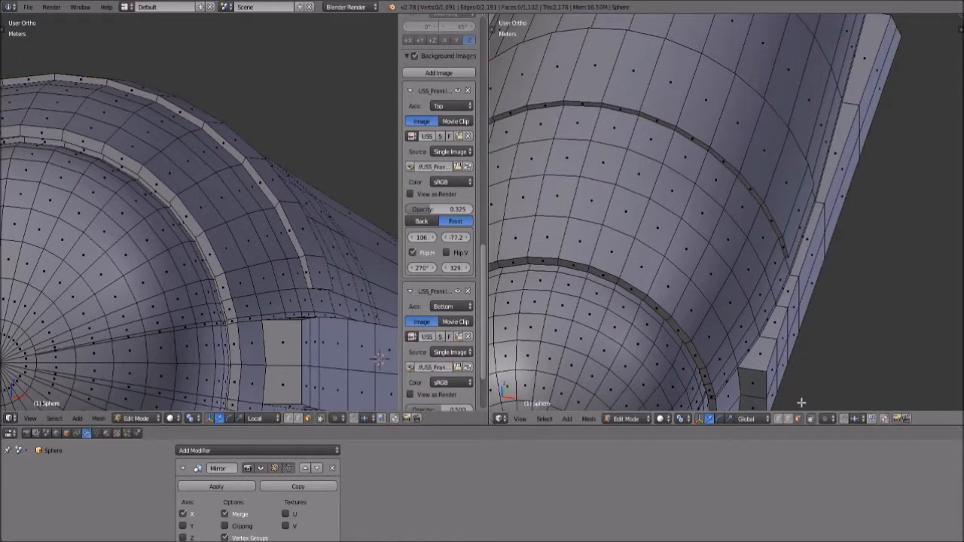
# Select the edges outlining the strip behind the raised band, including both short ends, and try to bevel them.
pyautogui.click(789, 417)
pyautogui.moveTo(796, 256); pyautogui.dragTo(743, 226, button='middle')
pyautogui.rightClick(745, 230)
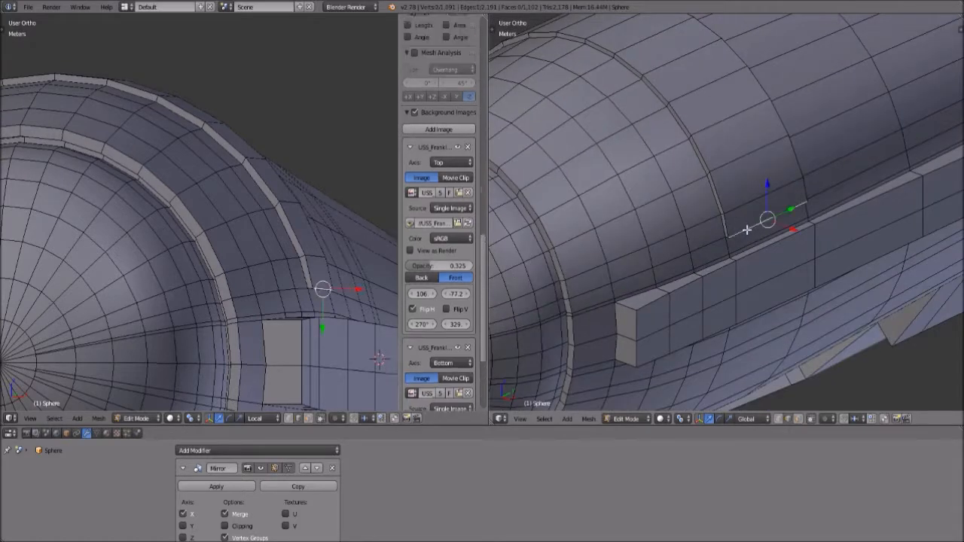
pyautogui.keyDown('alt'); pyautogui.rightClick(757, 83); pyautogui.keyUp('alt')
pyautogui.moveTo(734, 102); pyautogui.dragTo(792, 244, button='middle')
pyautogui.keyDown('alt'); pyautogui.keyDown('shift'); pyautogui.rightClick(793, 237); pyautogui.keyUp('shift'); pyautogui.keyUp('alt')
pyautogui.keyDown('alt'); pyautogui.keyDown('shift'); pyautogui.rightClick(872, 282); pyautogui.keyUp('shift'); pyautogui.keyUp('alt')
pyautogui.moveTo(872, 281); pyautogui.dragTo(778, 232, button='middle')
pyautogui.keyDown('alt'); pyautogui.keyDown('shift'); pyautogui.rightClick(720, 158); pyautogui.keyUp('shift'); pyautogui.keyUp('alt')
pyautogui.moveTo(720, 159); pyautogui.dragTo(747, 235, button='middle')
pyautogui.keyDown('alt'); pyautogui.keyDown('shift'); pyautogui.rightClick(753, 253); pyautogui.keyUp('shift'); pyautogui.keyUp('alt')
pyautogui.moveTo(753, 183); pyautogui.dragTo(746, 214, button='middle')
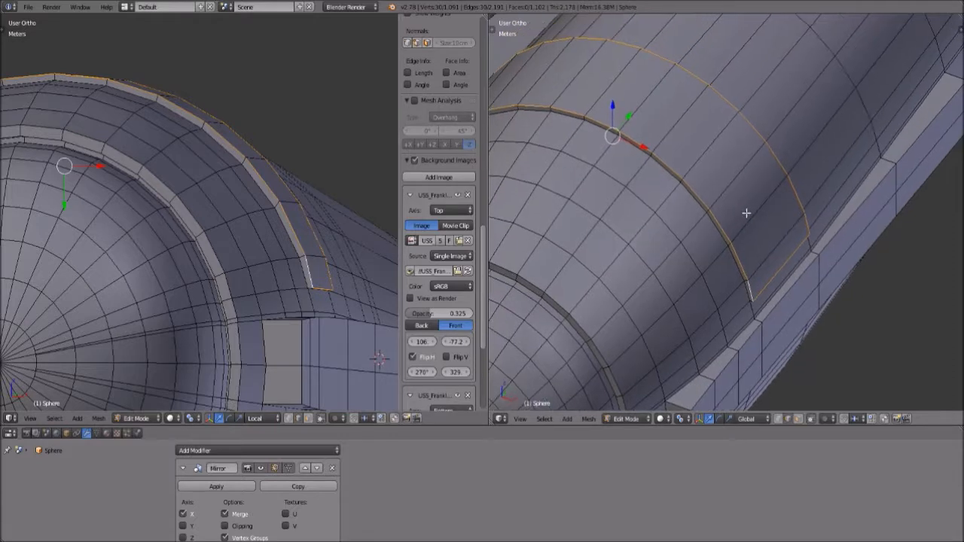
pyautogui.hotkey('ctrl', 'b')
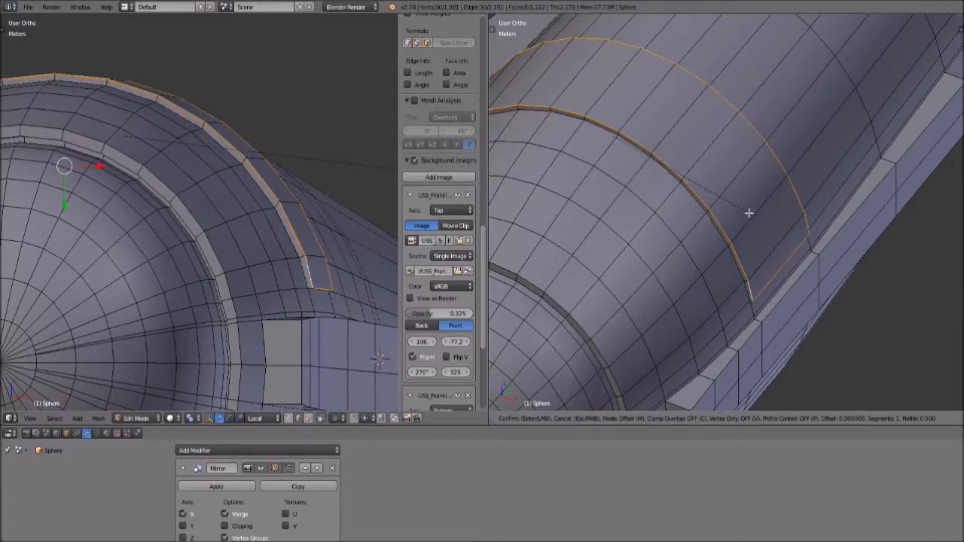
pyautogui.click(750, 214)
# Reselect the strip's faces from one end to the other and try extruding them in place and scaling the result.
pyautogui.click(799, 419)
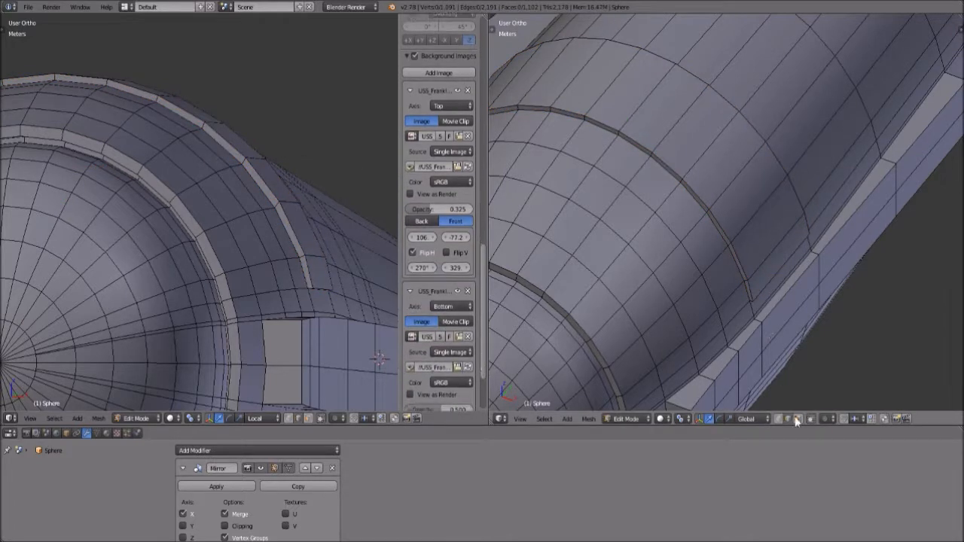
pyautogui.rightClick(776, 264)
pyautogui.keyDown('ctrl'); pyautogui.rightClick(606, 83); pyautogui.keyUp('ctrl')
pyautogui.moveTo(606, 83); pyautogui.dragTo(697, 112, button='middle')
pyautogui.keyDown('ctrl'); pyautogui.rightClick(570, 333); pyautogui.keyUp('ctrl')
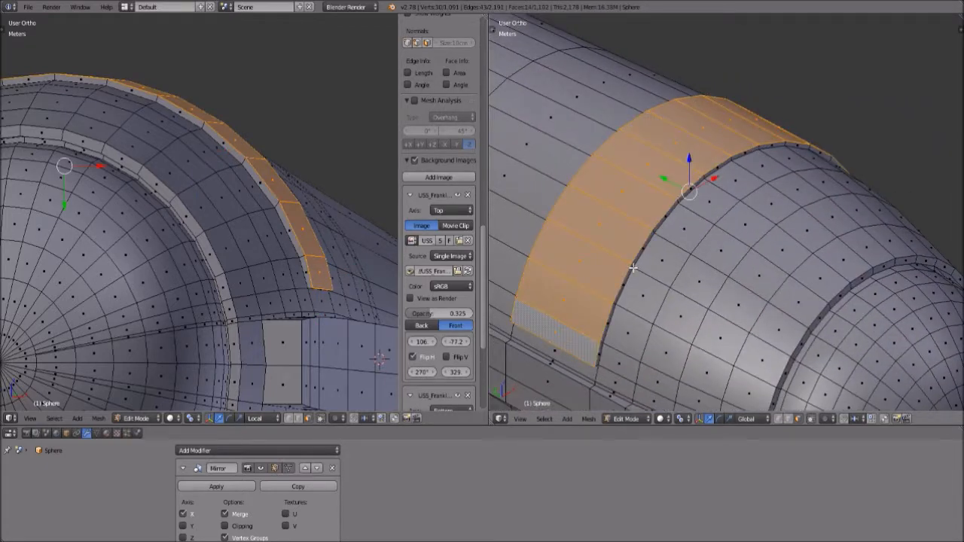
pyautogui.hotkey('ctrl', 'e')
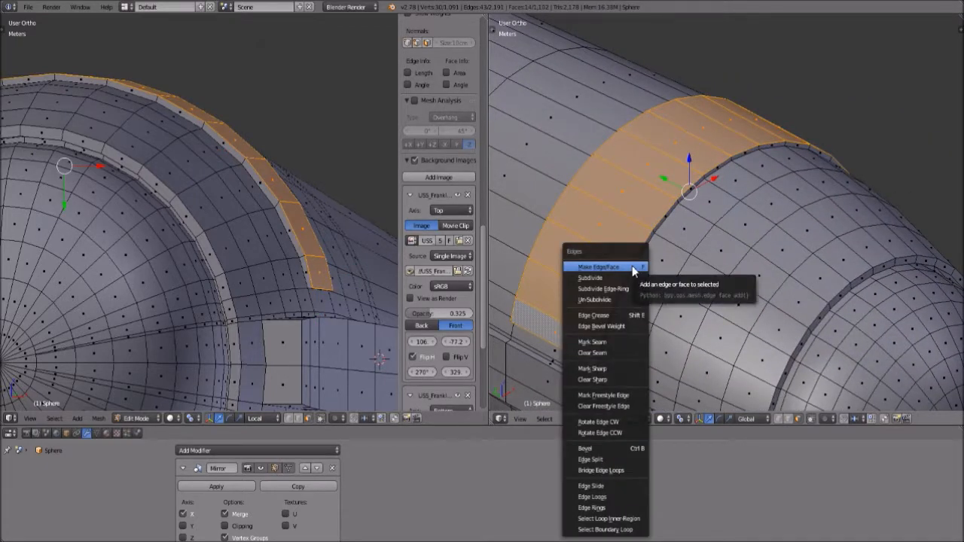
pyautogui.press('e')
pyautogui.click(665, 157)
pyautogui.press('s')
pyautogui.rightClick(730, 212)
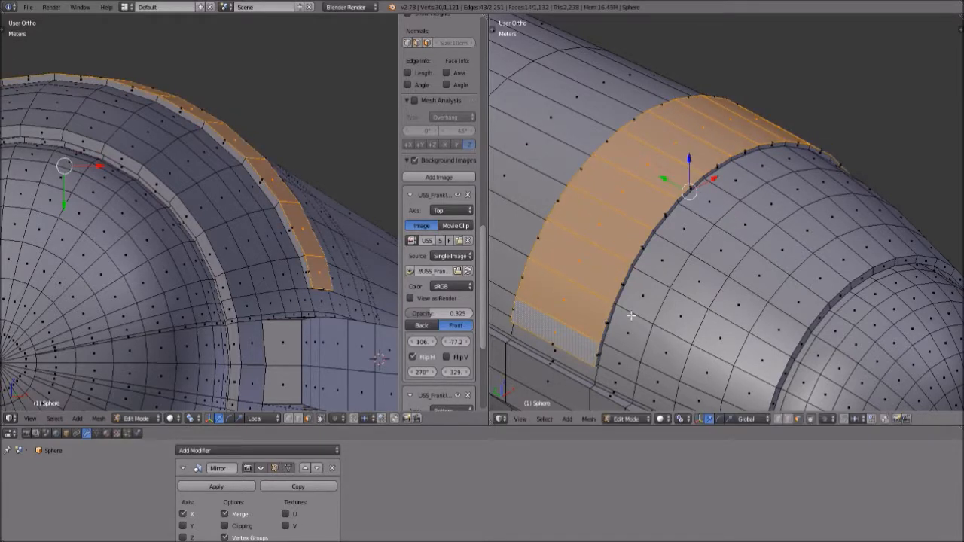
pyautogui.click(682, 419)
pyautogui.hotkey('ctrl', 'f')
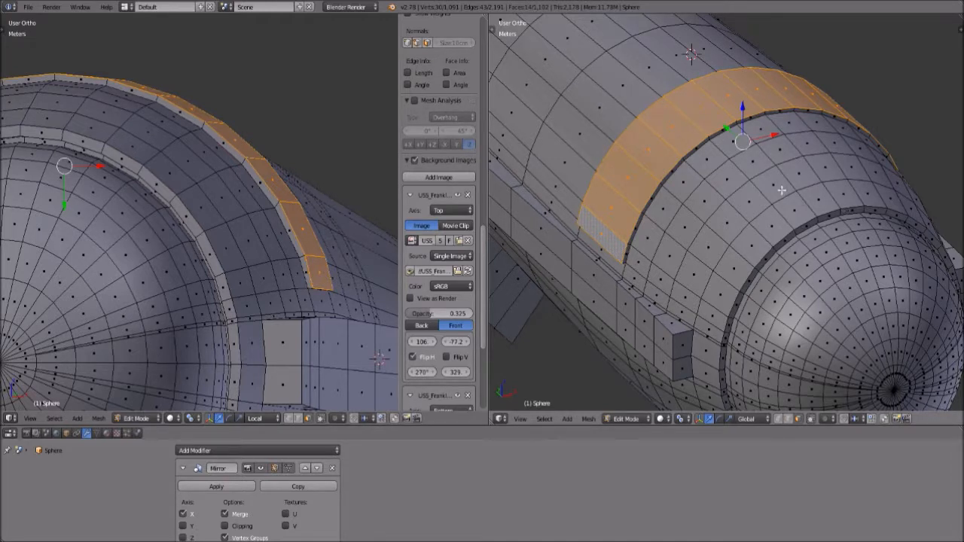
# Try extruding a single face in front of the strip in place and scaling it smaller.
pyautogui.rightClick(725, 185)
pyautogui.press('e')
pyautogui.rightClick(798, 250)
pyautogui.press('s')
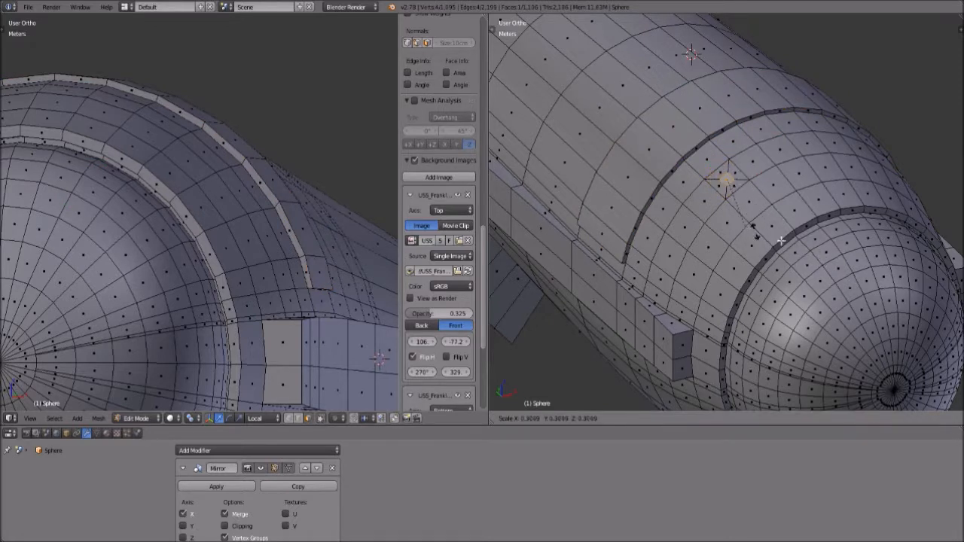
pyautogui.click(734, 188)
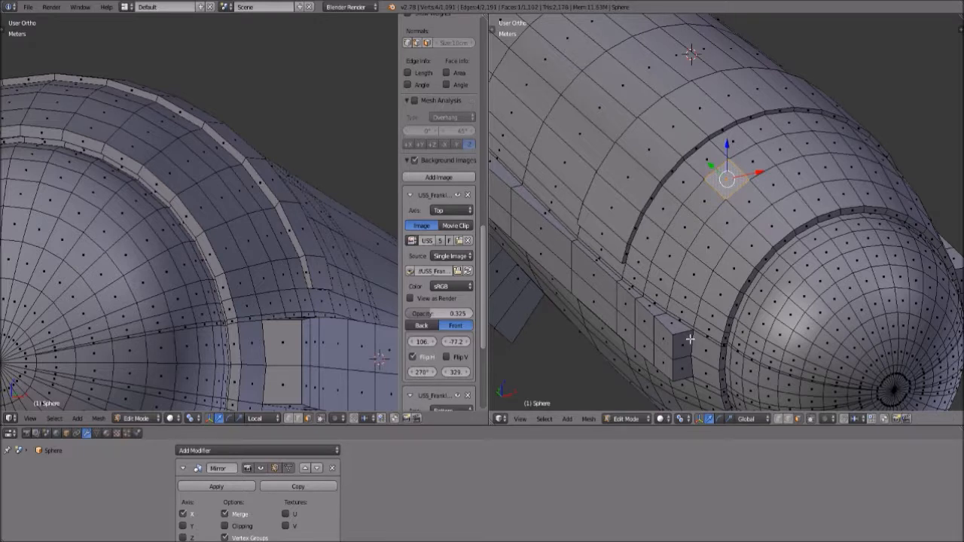
pyautogui.hotkey('ctrl', 'e')
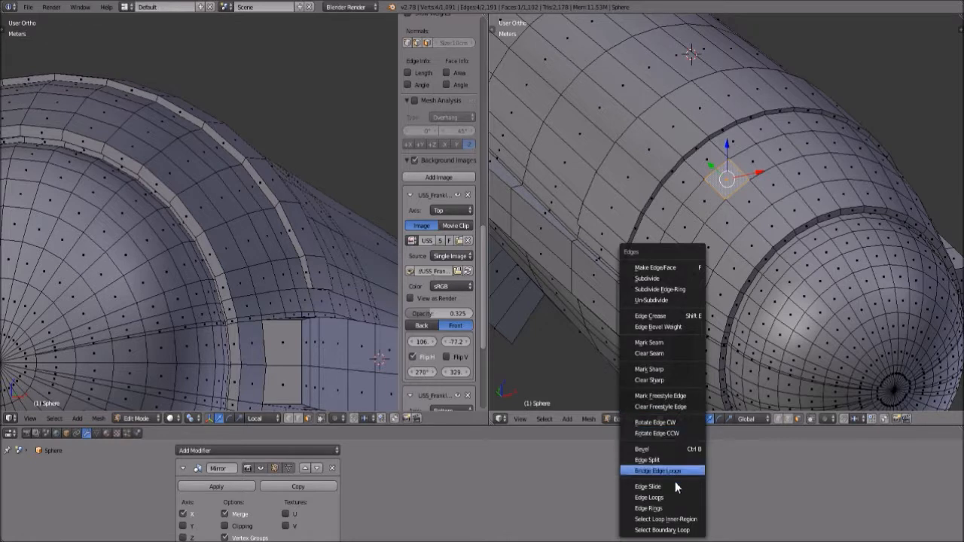
pyautogui.click(674, 520)
pyautogui.hotkey('ctrl', 'f')
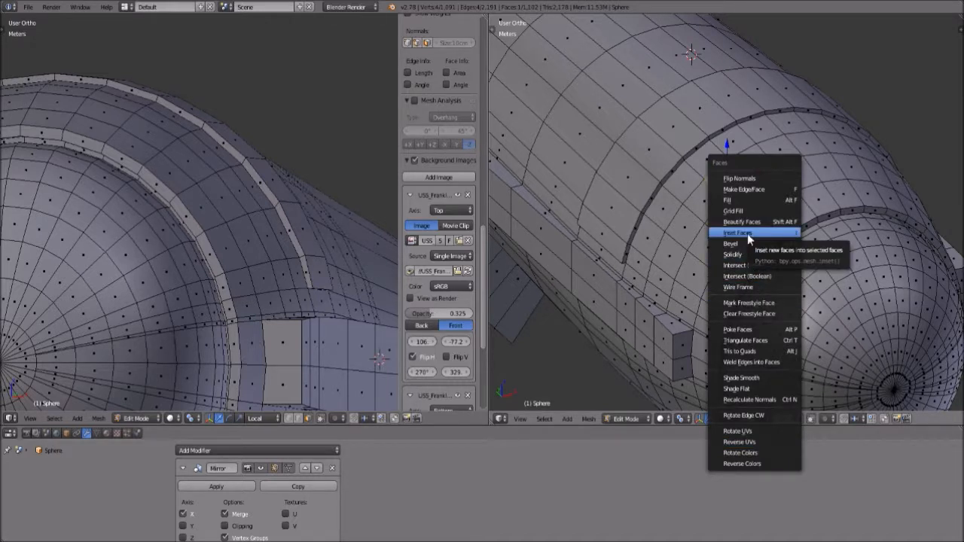
# Select the face strip behind the raised band from end to end and try Inset Faces on it.
pyautogui.rightClick(602, 221)
pyautogui.rightClick(605, 226)
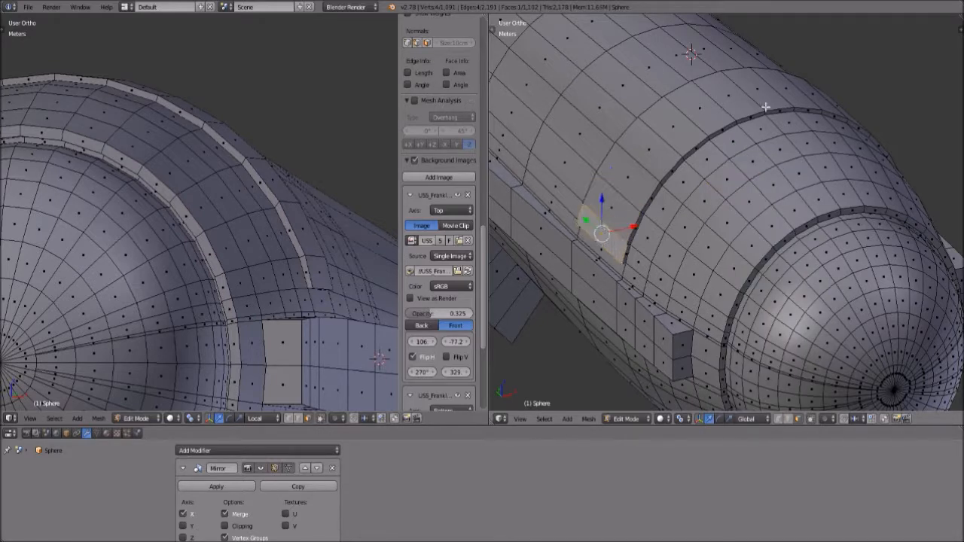
pyautogui.keyDown('alt'); pyautogui.rightClick(766, 108); pyautogui.keyUp('alt')
pyautogui.moveTo(766, 107); pyautogui.dragTo(750, 131, button='middle')
pyautogui.keyDown('alt'); pyautogui.rightClick(816, 220); pyautogui.keyUp('alt')
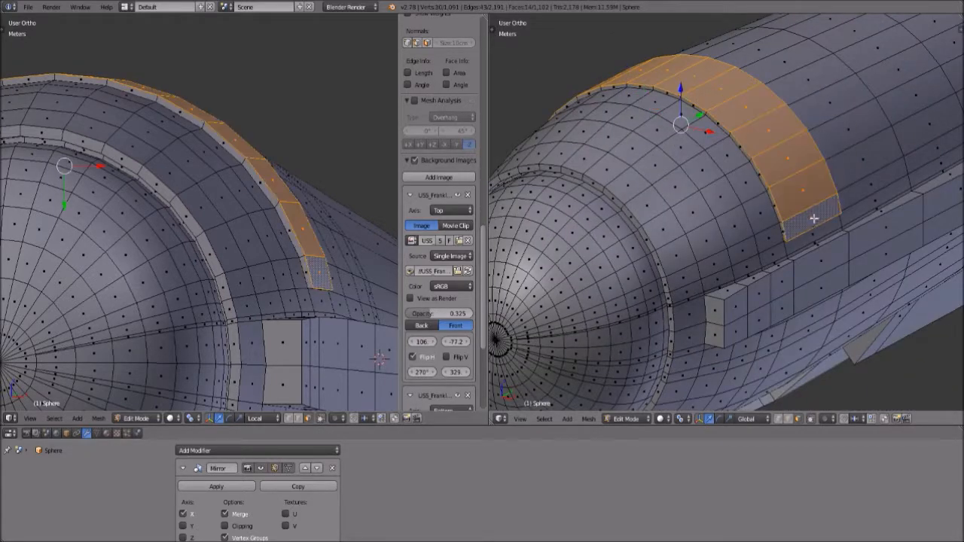
pyautogui.hotkey('ctrl', 'f')
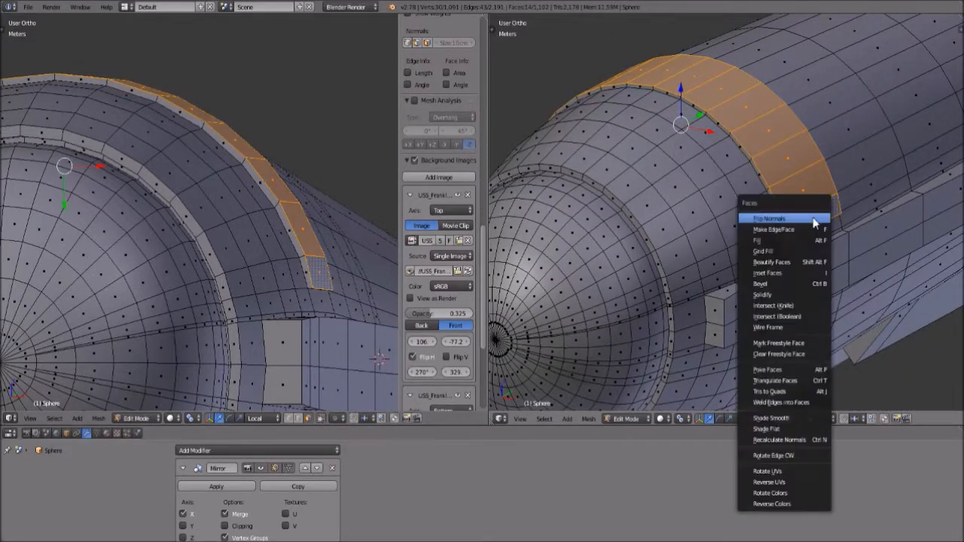
pyautogui.click(795, 272)
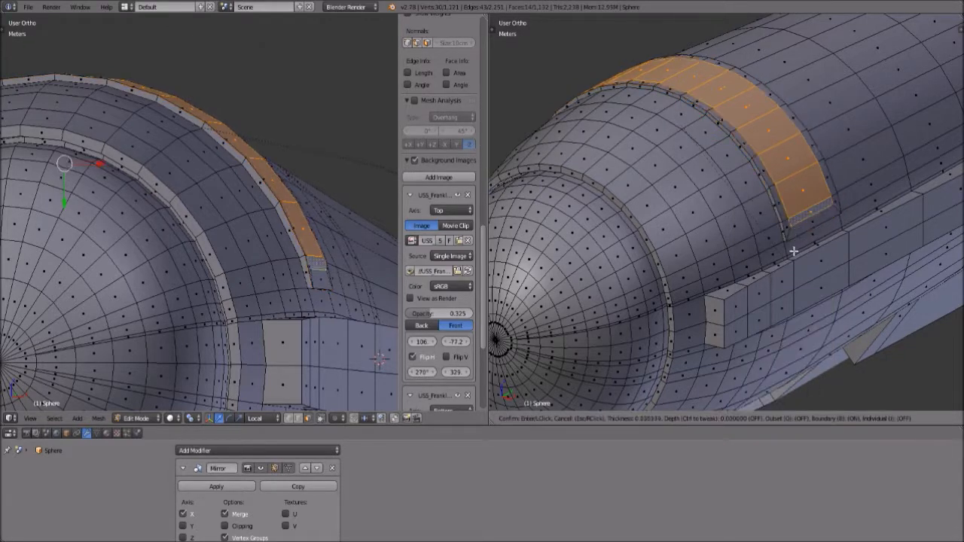
pyautogui.click(795, 247)
# Select the strip behind the raised band again, starting at its negative X end face and extending to the opposite end face.
pyautogui.moveTo(795, 247); pyautogui.dragTo(730, 223, button='middle')
pyautogui.rightClick(794, 225)
pyautogui.moveTo(649, 226); pyautogui.dragTo(701, 228, button='middle')
pyautogui.rightClick(702, 226)
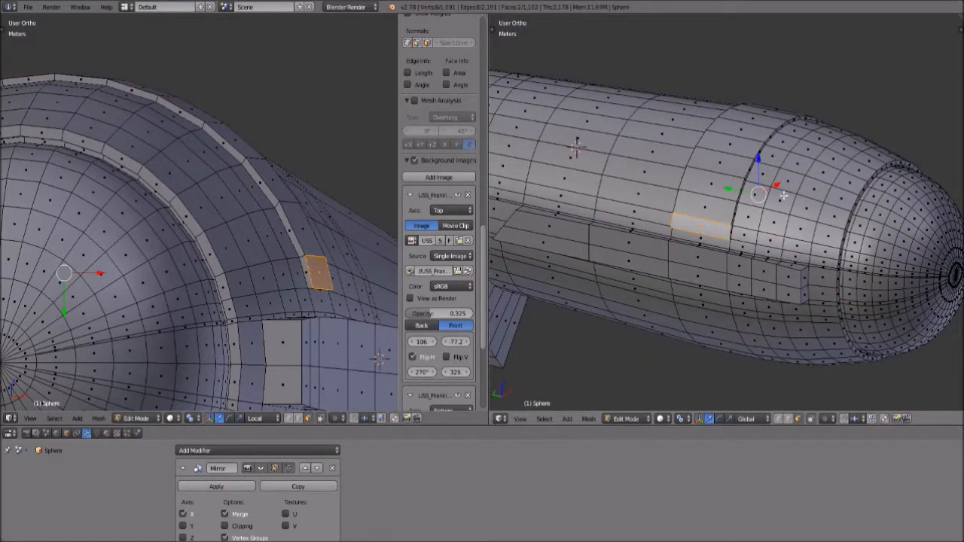
pyautogui.moveTo(783, 196); pyautogui.dragTo(702, 229, button='middle')
pyautogui.rightClick(702, 229)
pyautogui.moveTo(826, 216); pyautogui.dragTo(759, 219, button='middle')
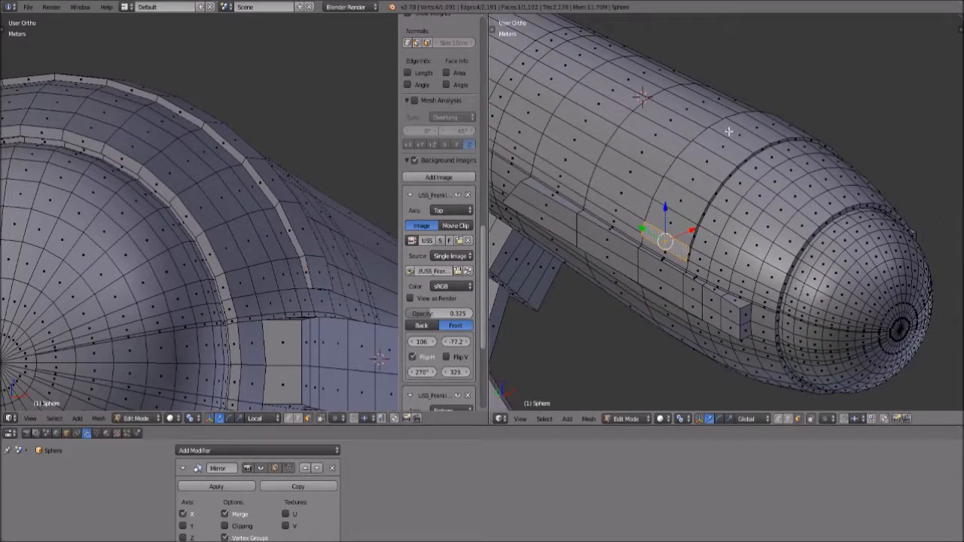
pyautogui.moveTo(770, 125); pyautogui.dragTo(732, 168, button='middle')
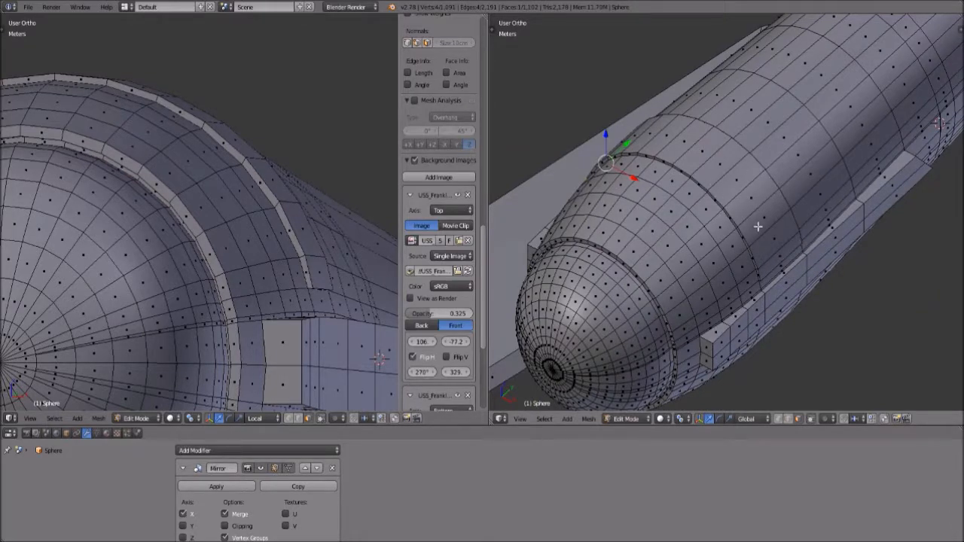
pyautogui.moveTo(663, 233); pyautogui.dragTo(665, 235, button='middle')
pyautogui.moveTo(806, 239); pyautogui.dragTo(731, 254, button='middle')
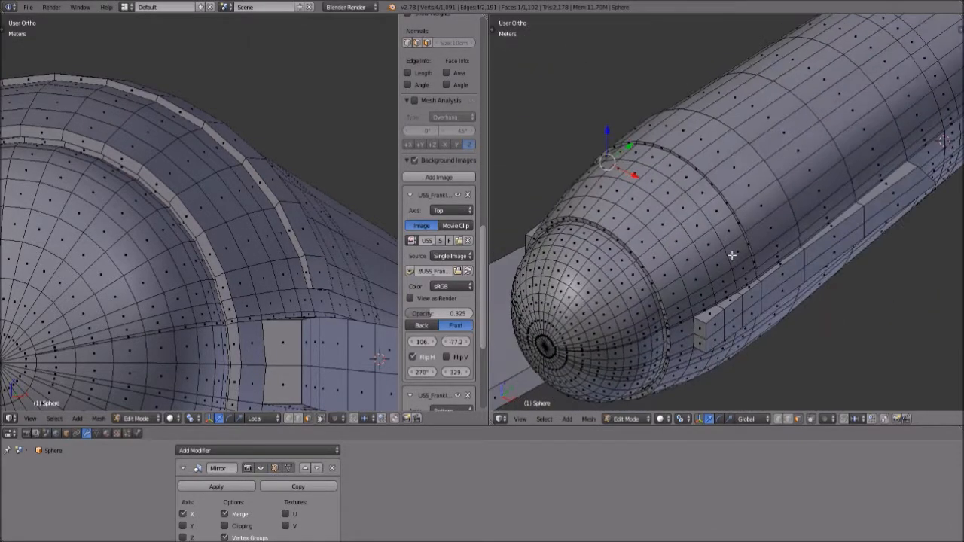
pyautogui.keyDown('alt'); pyautogui.rightClick(775, 247); pyautogui.keyUp('alt')
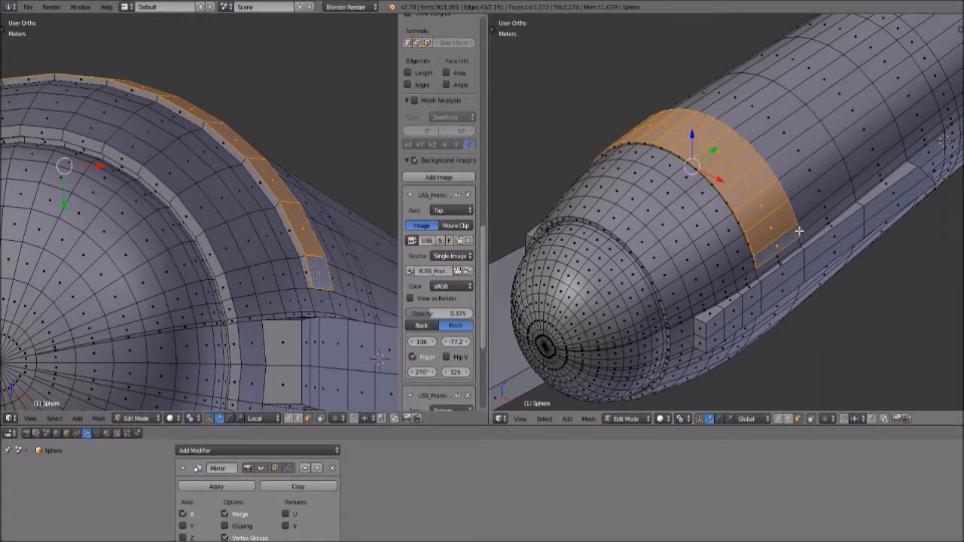
# Inset the selected strip of faces with a thickness of about 0.3 to leave a thin border around it.
pyautogui.hotkey('ctrl', 'f')
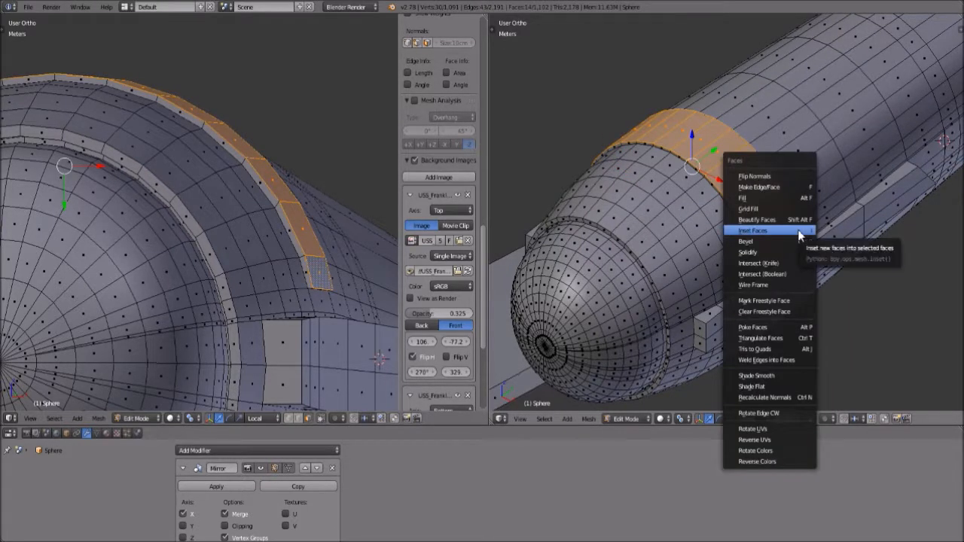
pyautogui.click(800, 235)
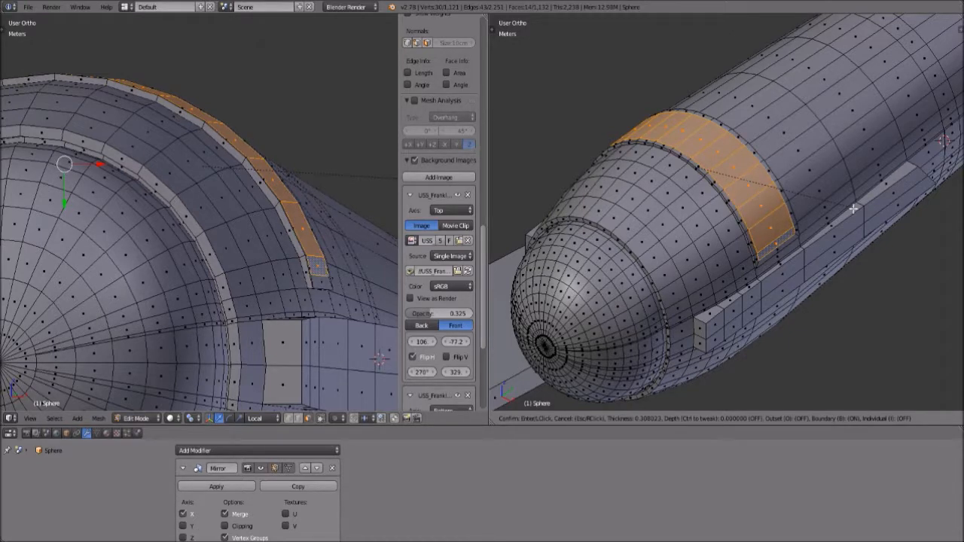
pyautogui.click(854, 209)
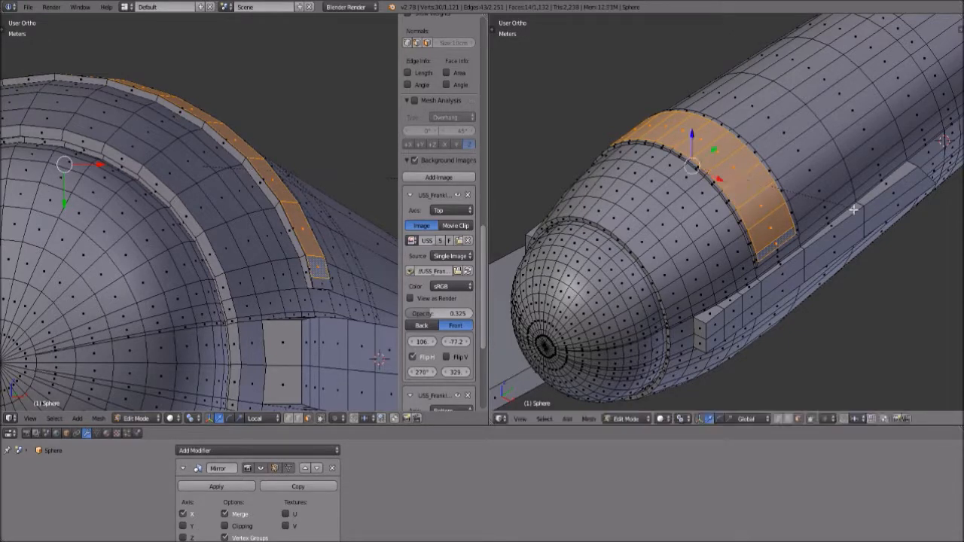
# Extrude the inset strip inward by about 14.6 cm to form a recessed panel, and clear the selection.
pyautogui.moveTo(854, 210); pyautogui.dragTo(803, 220, button='middle')
pyautogui.scroll(4, 789, 242)
pyautogui.scroll(-2, 692, 279)
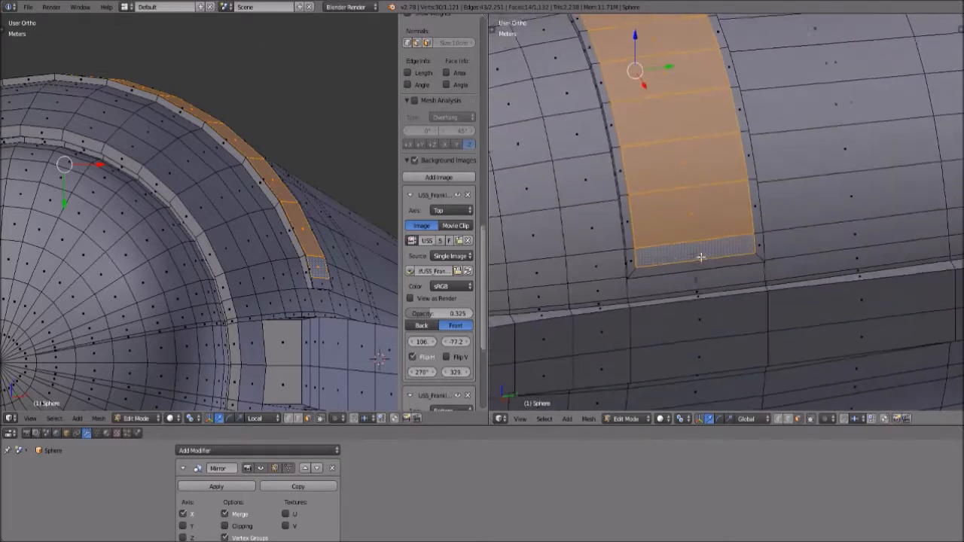
pyautogui.moveTo(710, 269); pyautogui.dragTo(837, 267, button='middle')
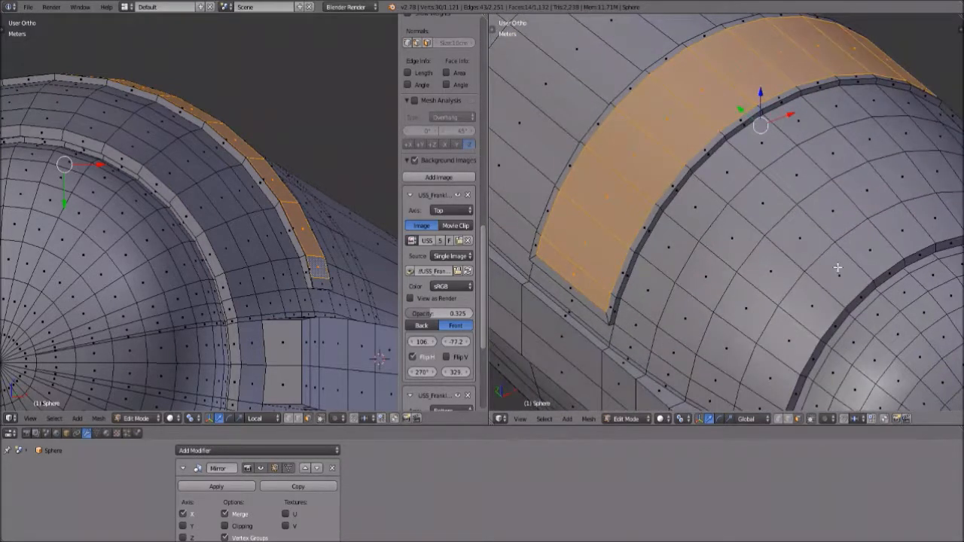
pyautogui.press('e')
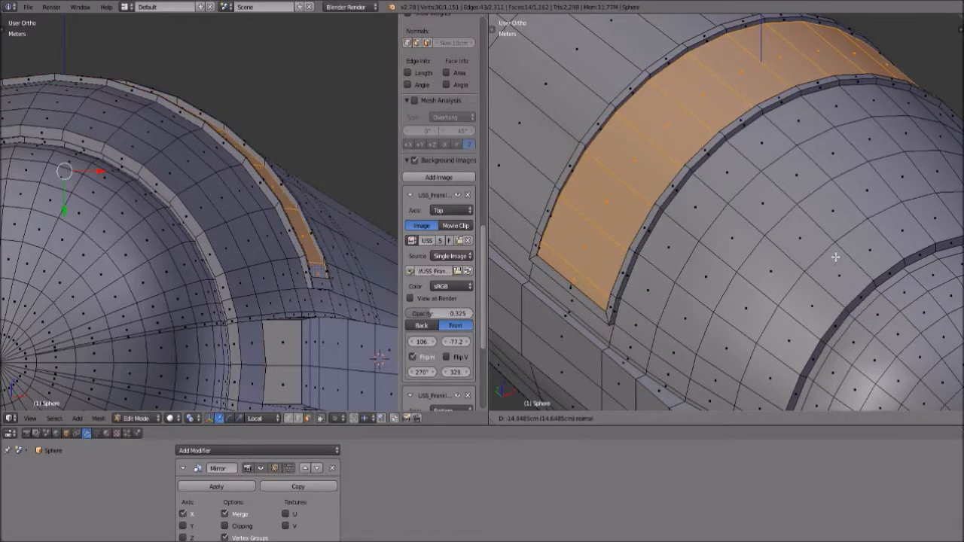
pyautogui.click(836, 257)
pyautogui.press('a')
# Switch to Object Mode to inspect the recessed strip on the nacelle's side.
pyautogui.moveTo(783, 299); pyautogui.dragTo(838, 299, button='middle')
pyautogui.click(645, 418)
pyautogui.click(641, 452)
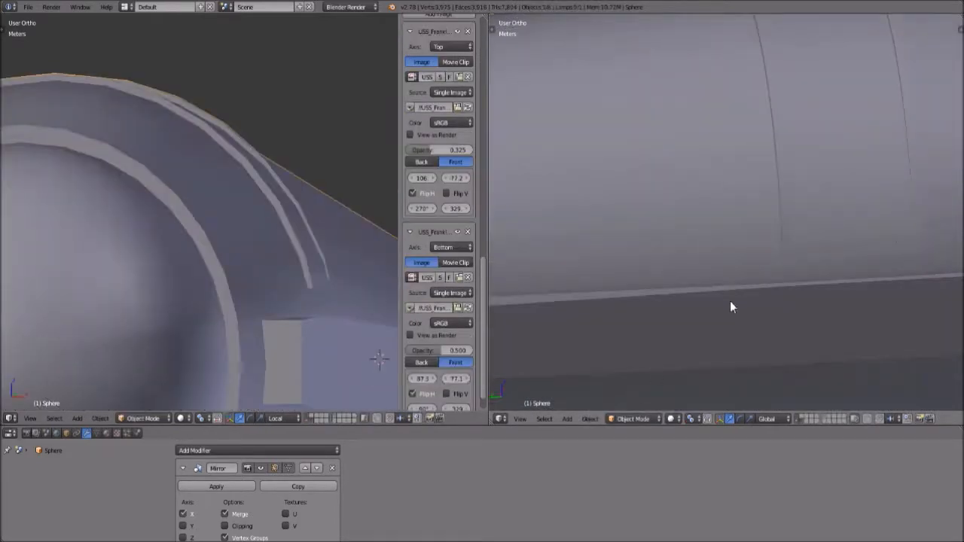
# Align the view to the right side blueprint and enter Edit Mode on the nacelle mesh.
pyautogui.scroll(-3, 682, 342)
pyautogui.moveTo(841, 193); pyautogui.dragTo(716, 220, button='middle')
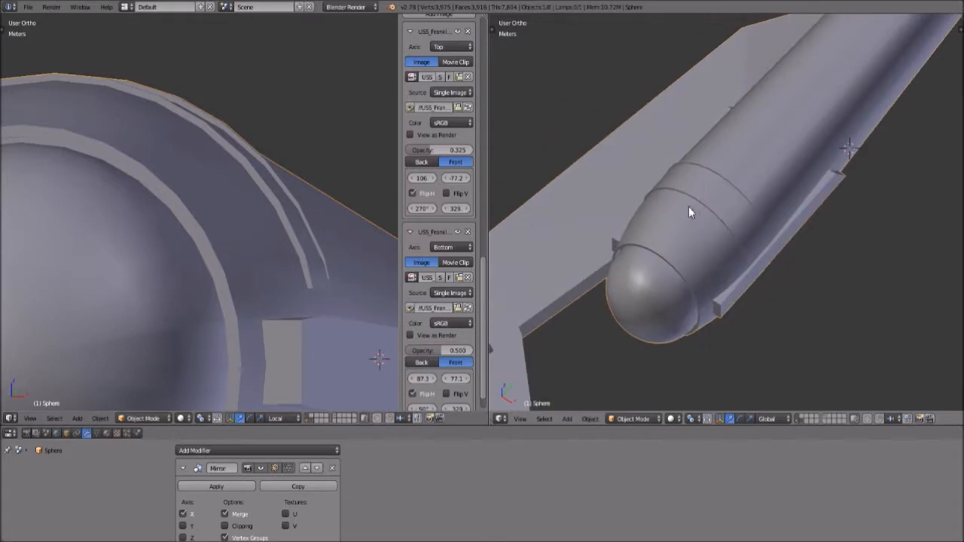
pyautogui.moveTo(661, 268); pyautogui.dragTo(746, 316, button='middle')
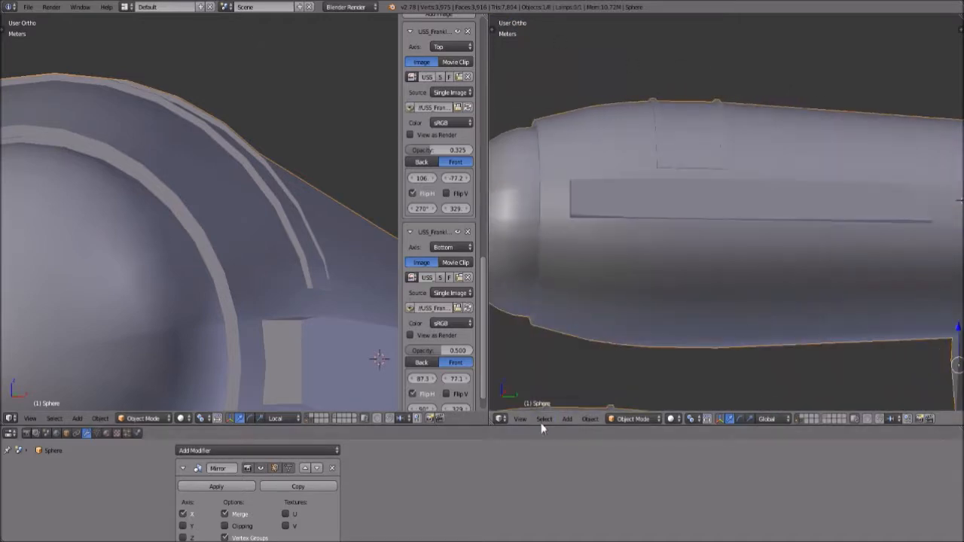
pyautogui.click(520, 419)
pyautogui.click(559, 334)
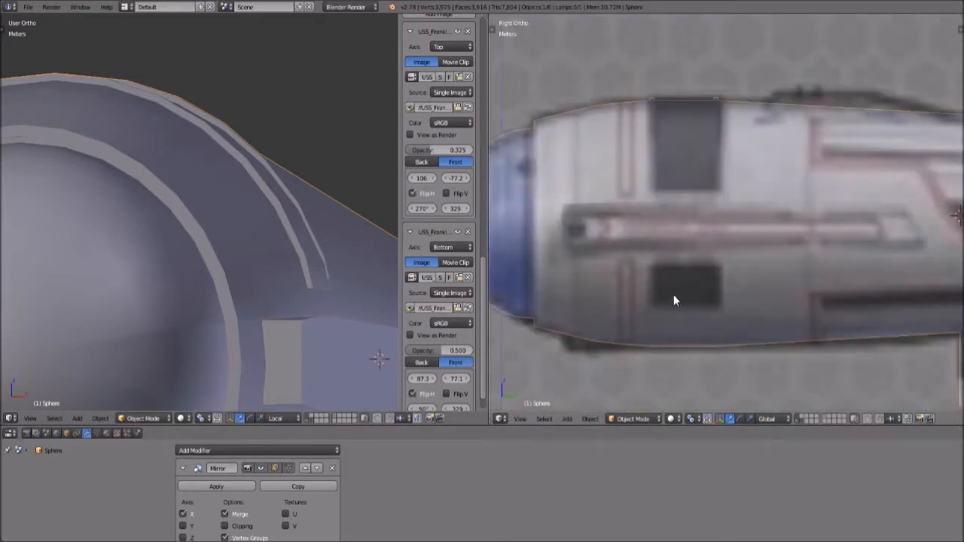
pyautogui.click(637, 419)
pyautogui.click(640, 394)
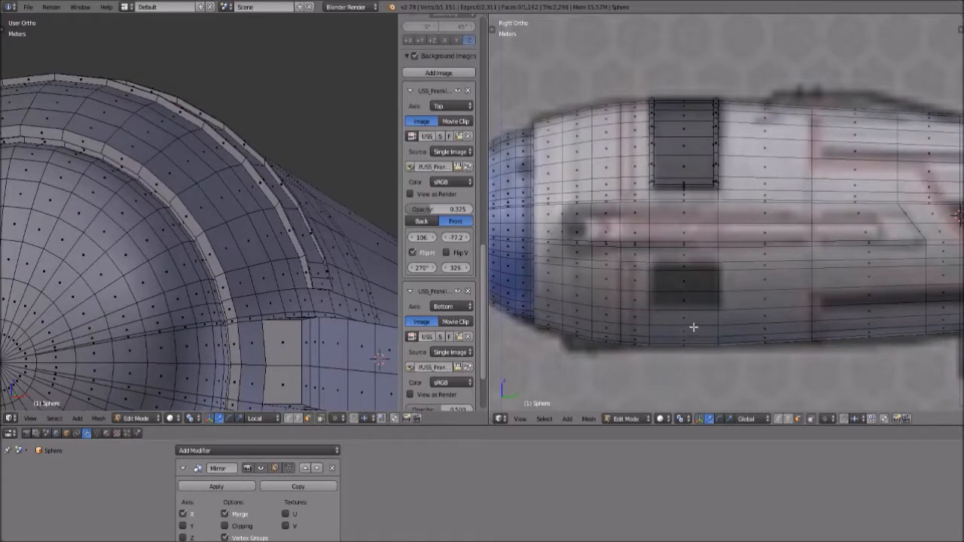
# Select the two faces over the small dark blueprint panel below the side bar, along with their counterparts on the nacelle's opposite side.
pyautogui.scroll(2, 693, 327)
pyautogui.rightClick(680, 319)
pyautogui.keyDown('shift'); pyautogui.rightClick(684, 301); pyautogui.keyUp('shift')
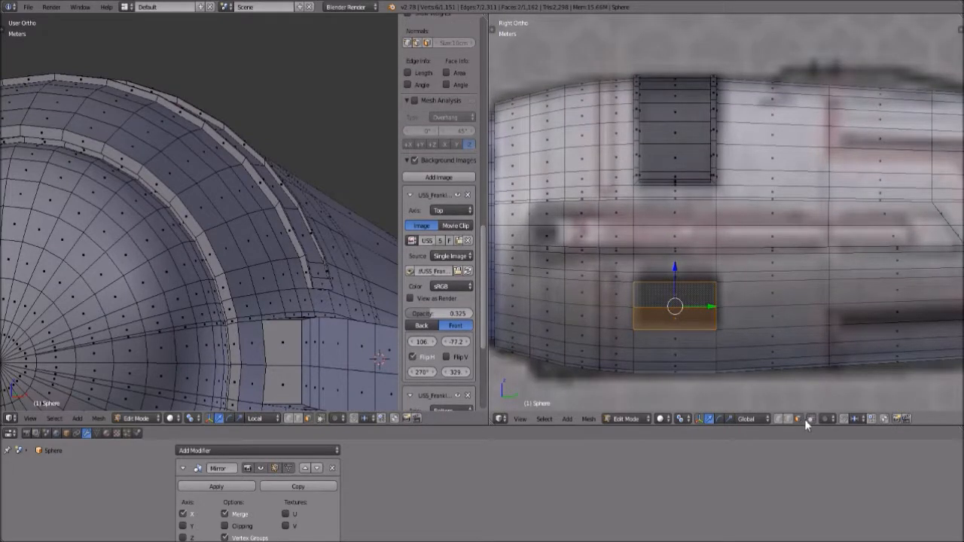
pyautogui.press('a')
pyautogui.press('b')
pyautogui.moveTo(663, 295); pyautogui.dragTo(684, 328)
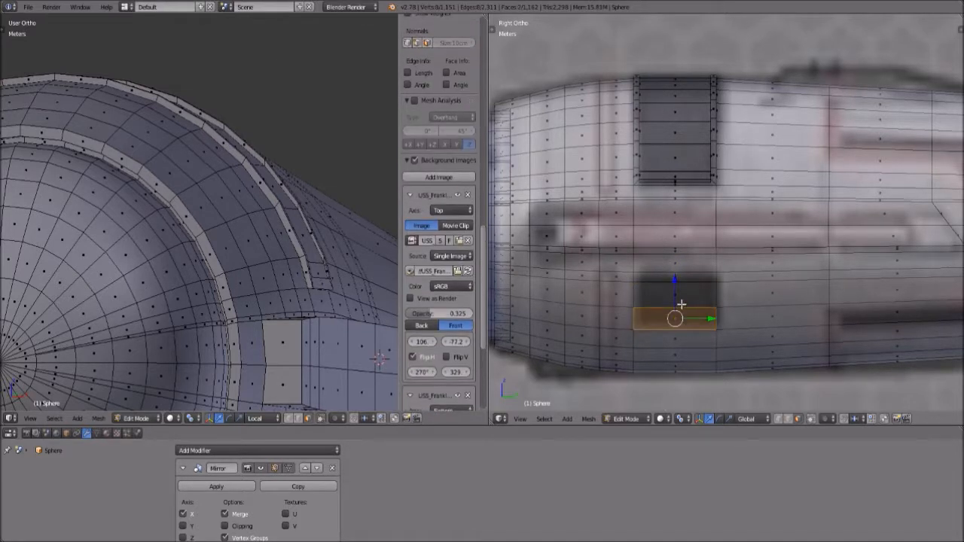
pyautogui.press('b')
pyautogui.moveTo(667, 287); pyautogui.dragTo(698, 329)
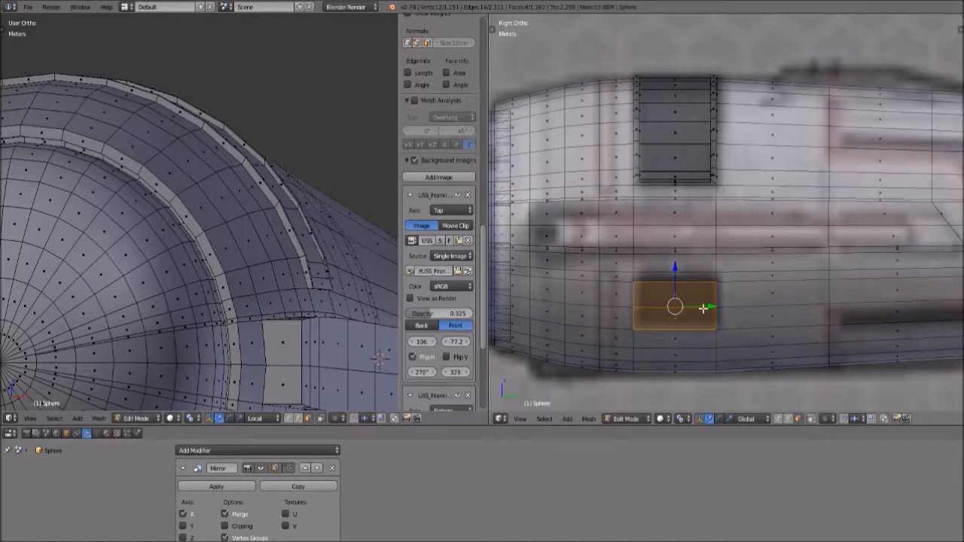
# Show the selected lower panel faces in the perspective viewport and set the blueprint viewport to the front view.
pyautogui.scroll(-8, 295, 311)
pyautogui.moveTo(232, 326); pyautogui.dragTo(272, 336, button='middle')
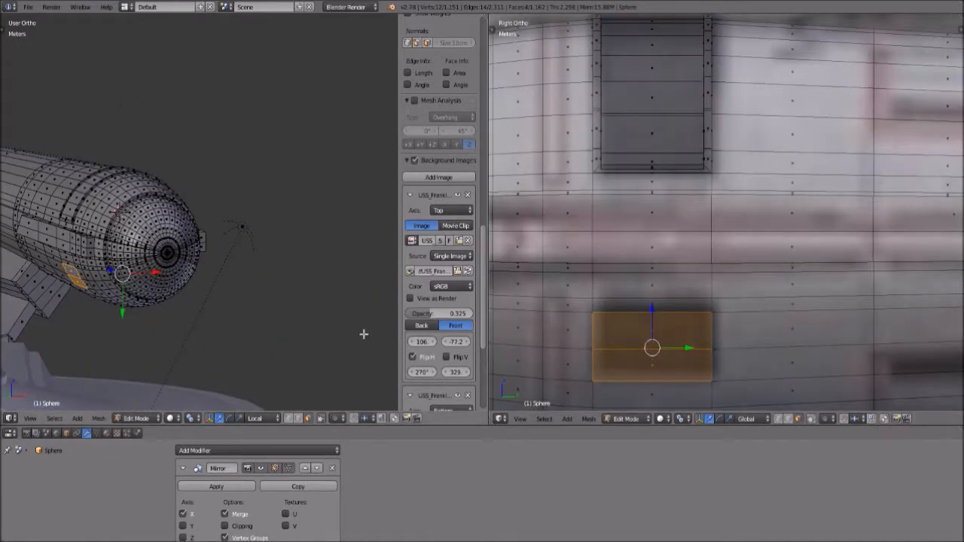
pyautogui.click(518, 419)
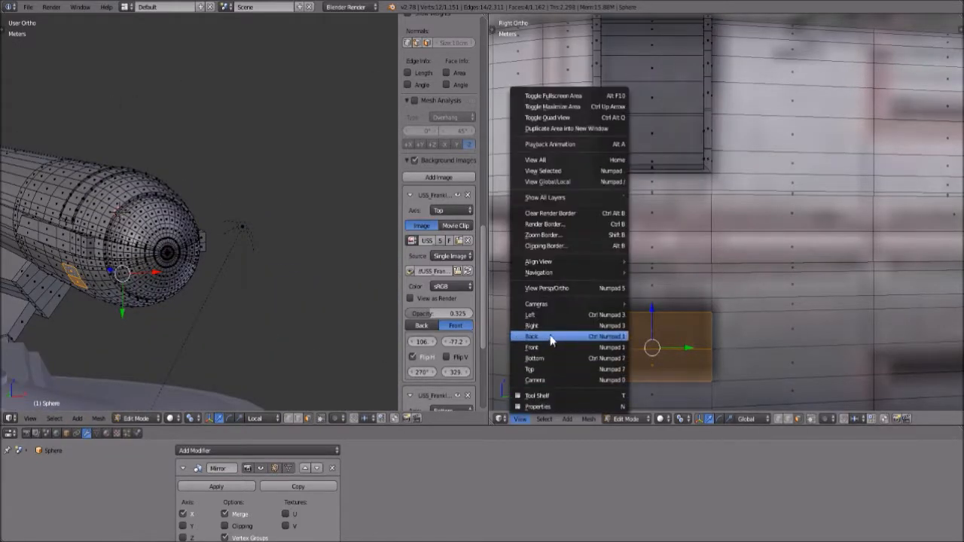
pyautogui.click(550, 326)
pyautogui.click(518, 419)
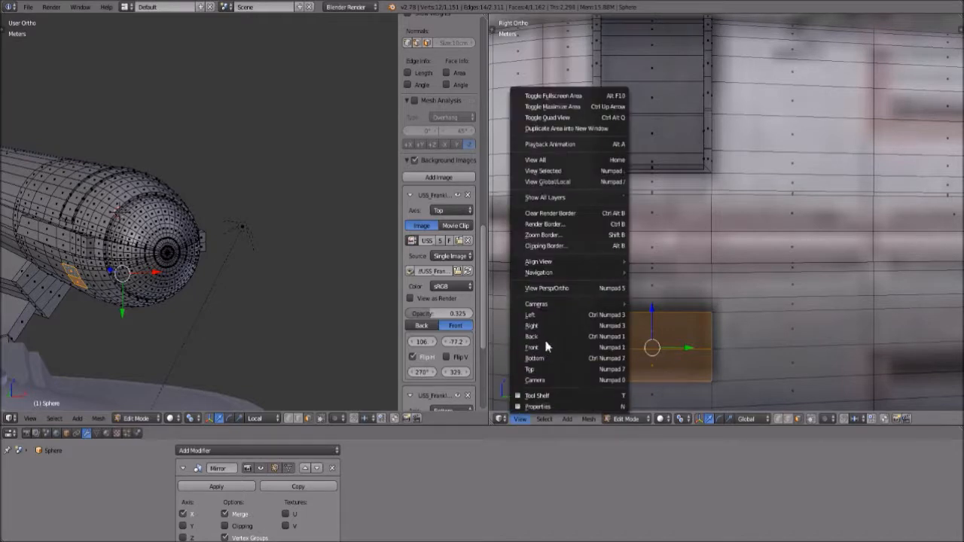
pyautogui.click(545, 344)
pyautogui.scroll(5, 765, 345)
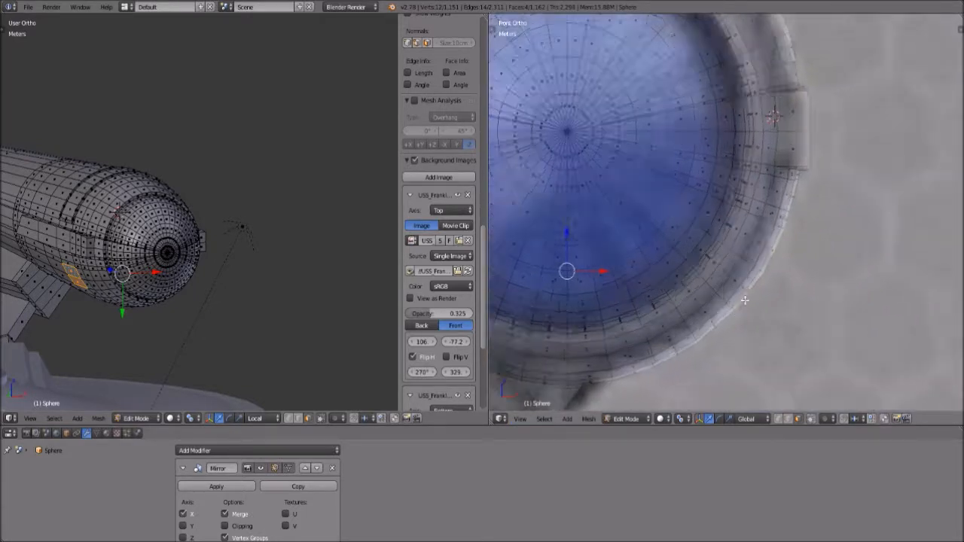
pyautogui.press('e')
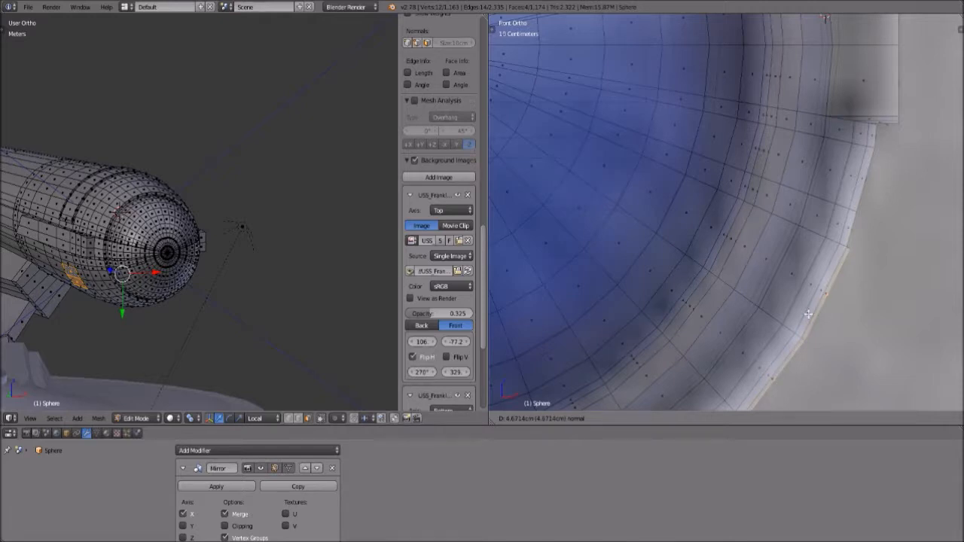
pyautogui.click(808, 313)
pyautogui.scroll(-4, 788, 159)
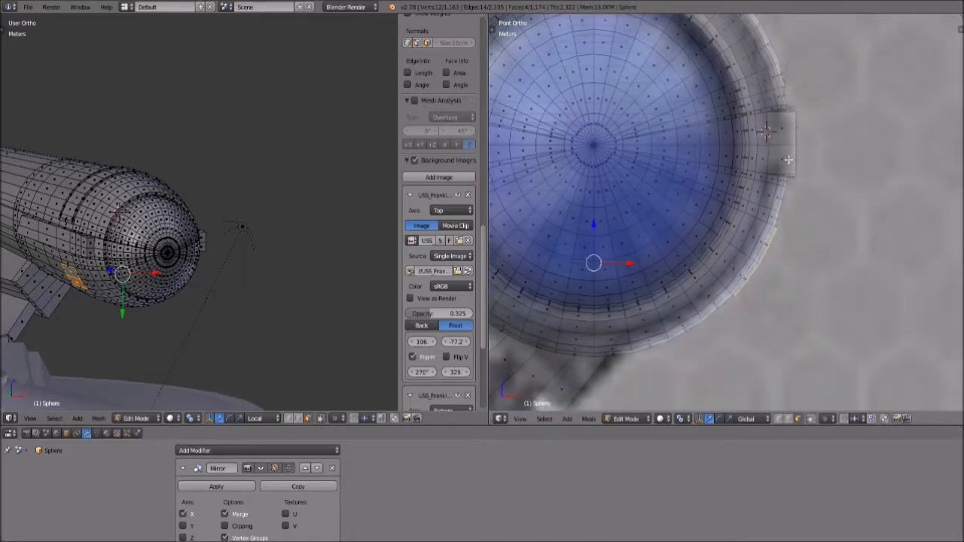
pyautogui.scroll(3, 788, 159)
pyautogui.keyDown('shift'); pyautogui.moveTo(774, 247); pyautogui.dragTo(753, 124, button='middle'); pyautogui.keyUp('shift')
pyautogui.hotkey('ctrl', 'z')
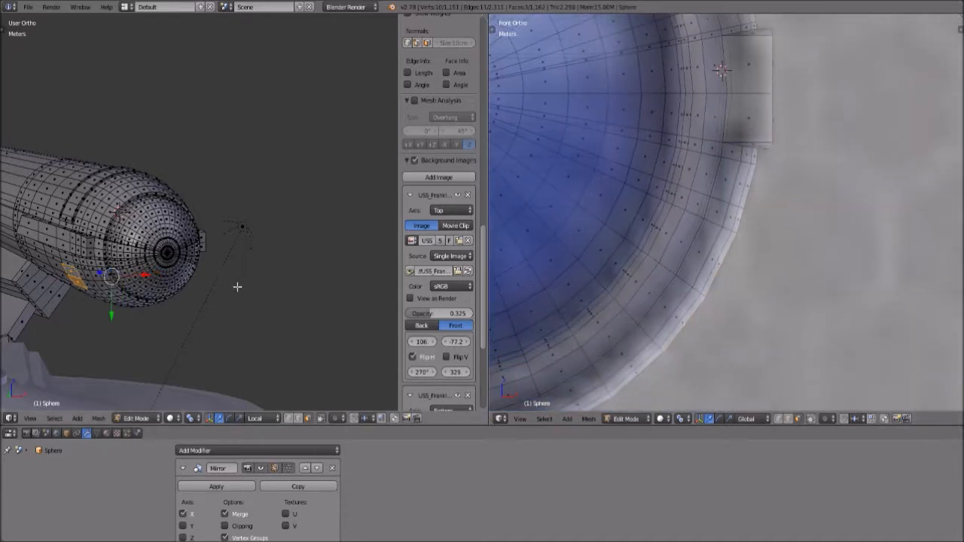
# Add the missing lower panel face back to the selection.
pyautogui.moveTo(236, 287); pyautogui.dragTo(144, 279, button='middle')
pyautogui.keyDown('shift'); pyautogui.rightClick(288, 282); pyautogui.keyUp('shift')
pyautogui.moveTo(244, 304); pyautogui.dragTo(323, 309, button='middle')
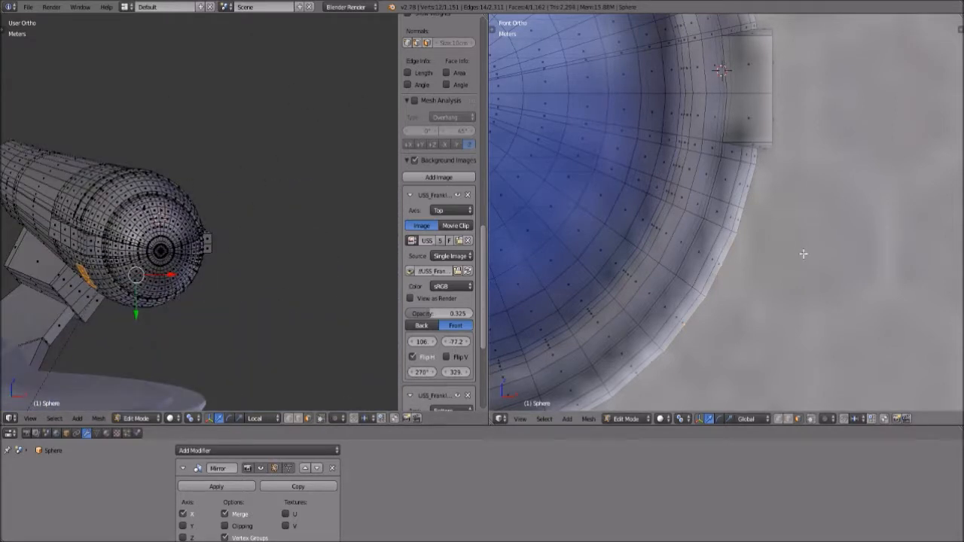
pyautogui.write('e.9')
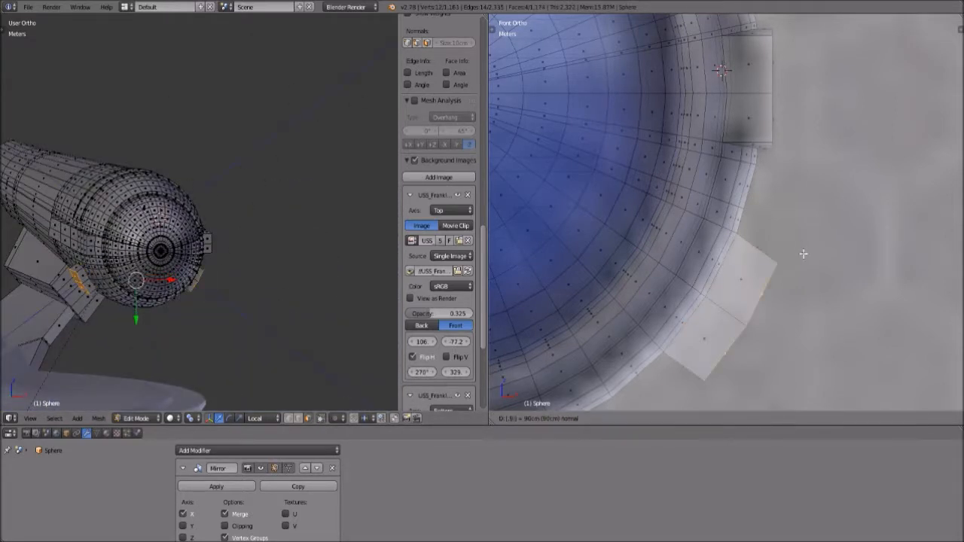
pyautogui.press('Escape')
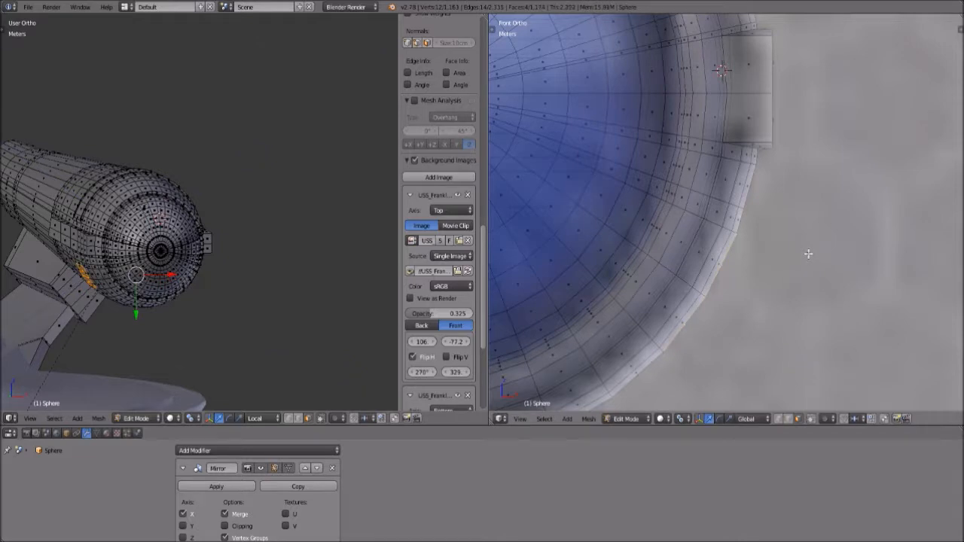
pyautogui.write('e.25')
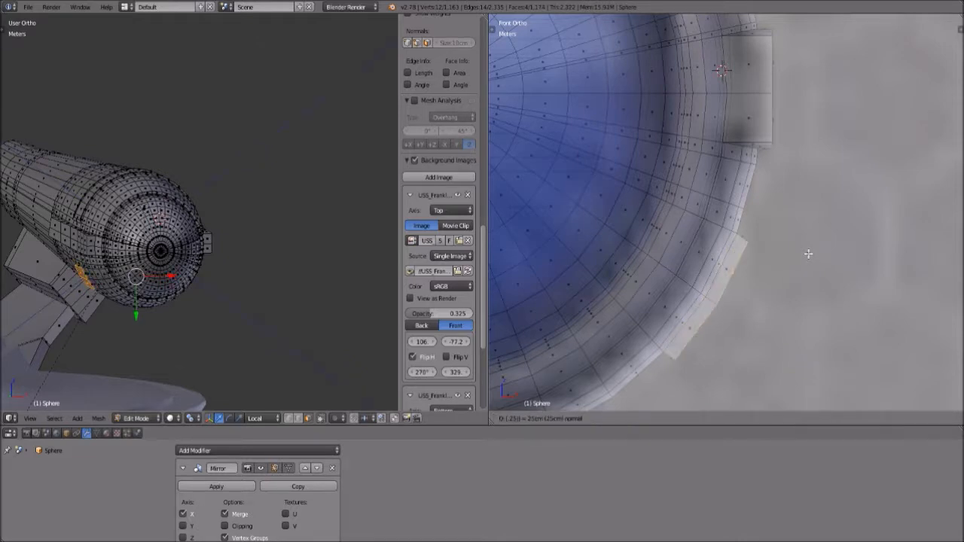
pyautogui.press('Return')
pyautogui.scroll(-3, 805, 246)
pyautogui.scroll(2, 800, 244)
pyautogui.hotkey('ctrl', 'z')
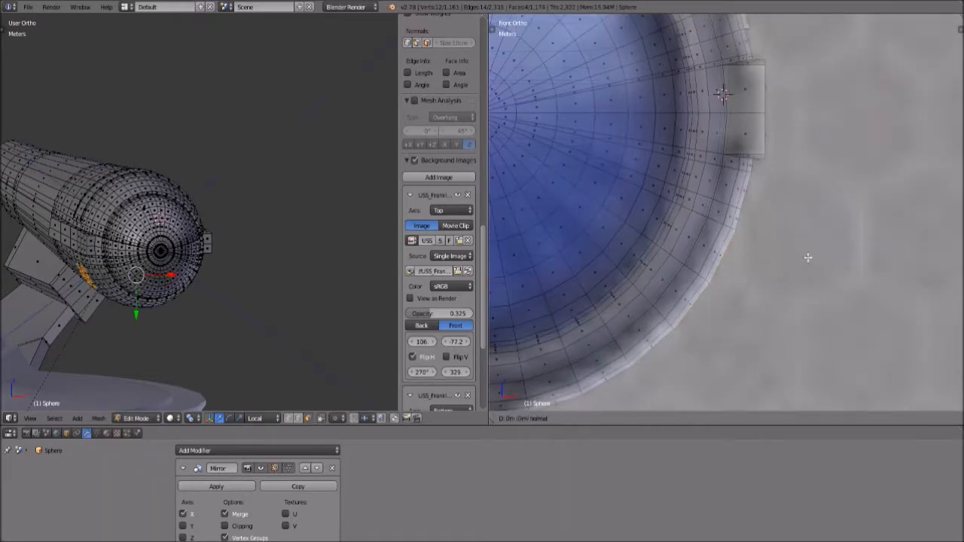
pyautogui.hotkey('ctrl', 'shift', 'z')
pyautogui.scroll(-4, 808, 257)
pyautogui.scroll(4, 786, 188)
pyautogui.scroll(-2, 755, 251)
pyautogui.scroll(2, 753, 206)
# Extrude the selected lower panel faces outward by 0.25 m.
pyautogui.write('e.25')
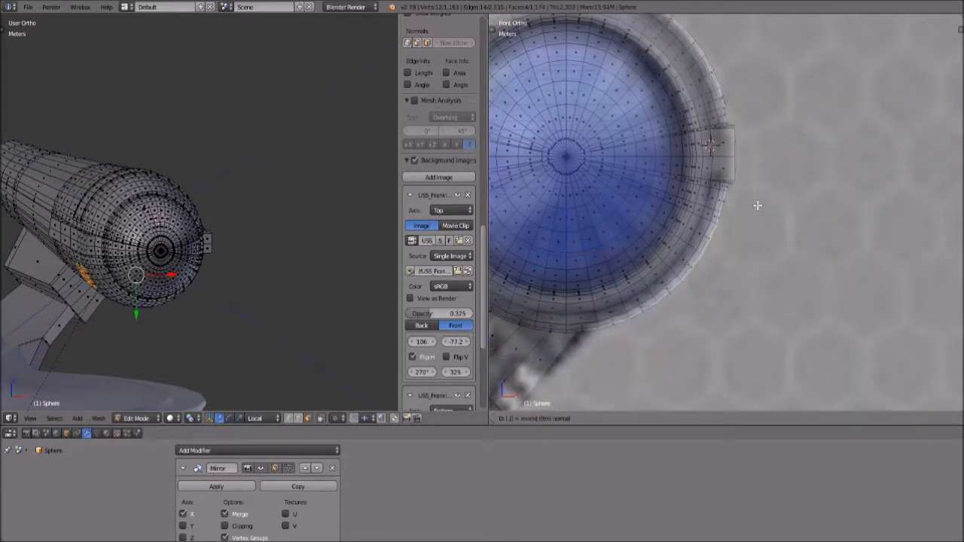
pyautogui.press('Return')
pyautogui.scroll(4, 769, 219)
pyautogui.scroll(1, 769, 225)
pyautogui.keyDown('shift'); pyautogui.moveTo(782, 155); pyautogui.dragTo(786, 127, button='middle'); pyautogui.keyUp('shift')
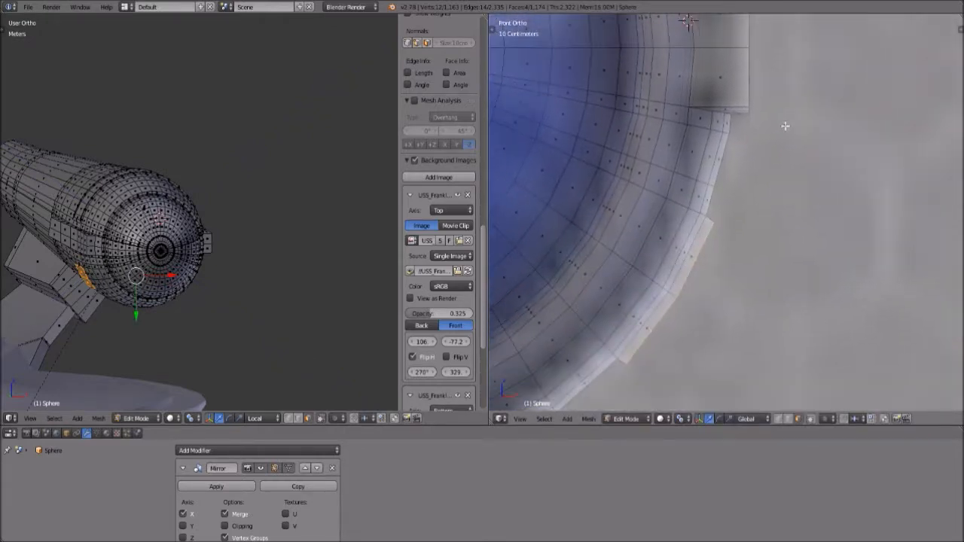
pyautogui.scroll(-5, 731, 290)
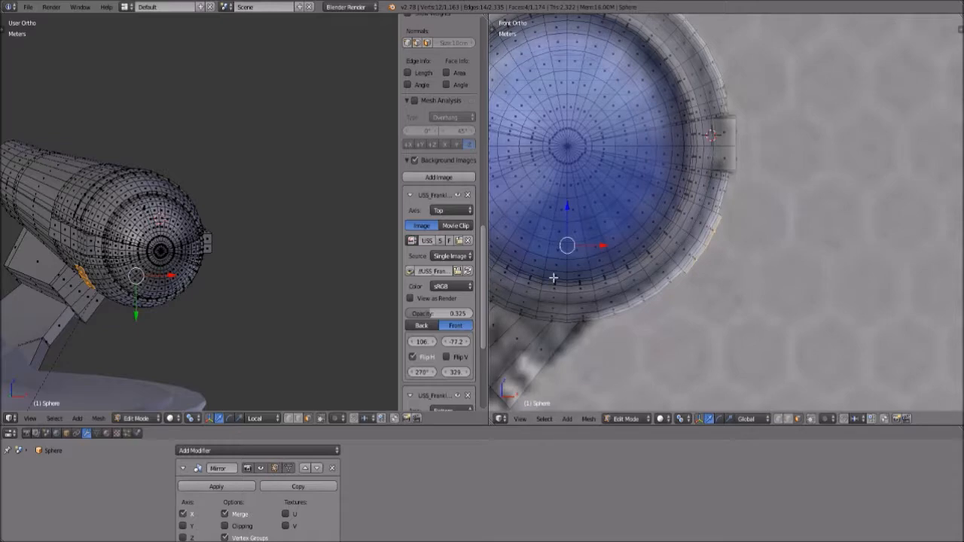
# Inset the raised lower panel faces with a thickness of about 0.26 to leave a thin border.
pyautogui.keyDown('shift'); pyautogui.moveTo(90, 342); pyautogui.dragTo(218, 325, button='middle'); pyautogui.keyUp('shift')
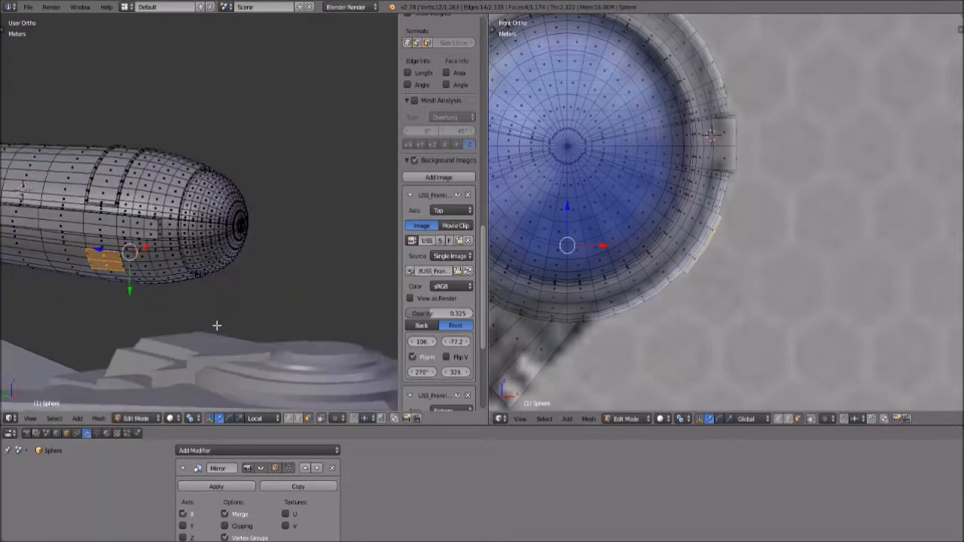
pyautogui.scroll(5, 218, 325)
pyautogui.keyDown('shift'); pyautogui.moveTo(76, 324); pyautogui.dragTo(268, 220, button='middle'); pyautogui.keyUp('shift')
pyautogui.press('i')
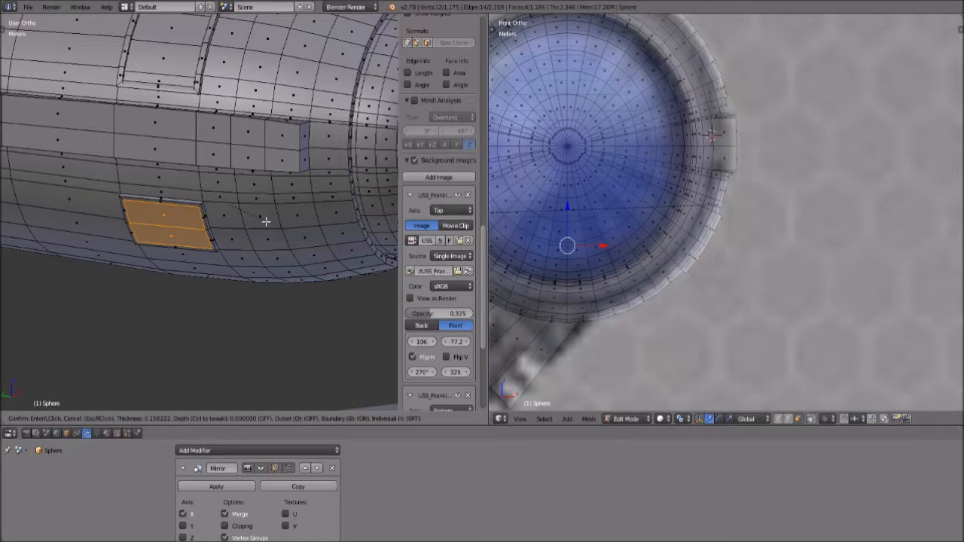
pyautogui.click(264, 221)
# Extrude the inset lower panel faces inward by about 15.5 cm to form a recess.
pyautogui.moveTo(263, 221); pyautogui.dragTo(216, 209, button='middle')
pyautogui.scroll(3, 216, 209)
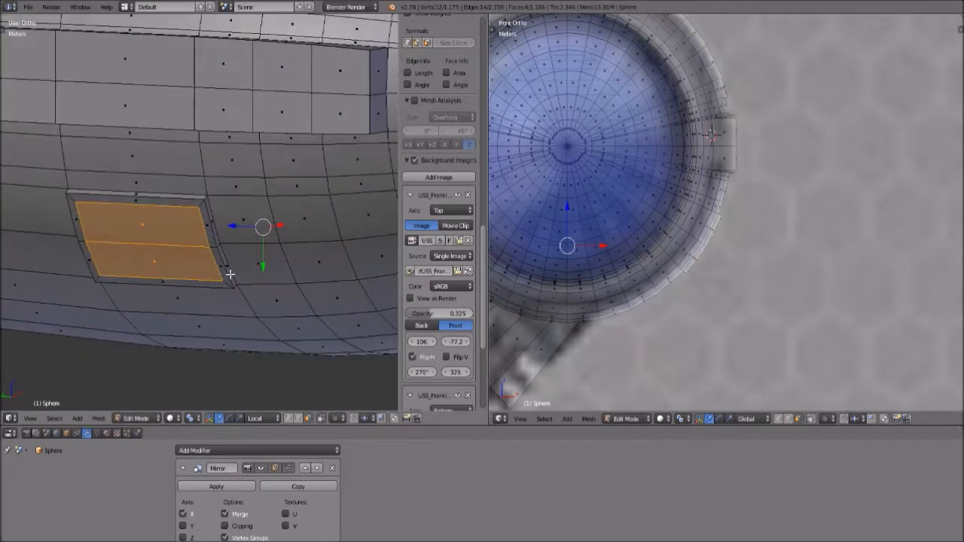
pyautogui.press('e')
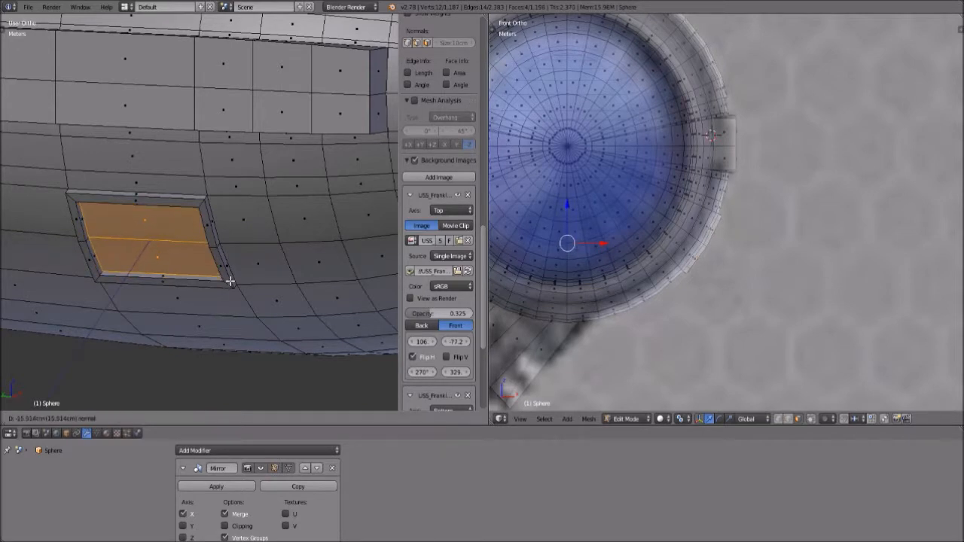
pyautogui.click(231, 281)
# Switch to Object Mode and inspect the lower recessed panels and the nacelles from several angles, including the rear against the blueprint.
pyautogui.click(143, 419)
pyautogui.click(144, 407)
pyautogui.scroll(-4, 225, 289)
pyautogui.moveTo(225, 288); pyautogui.dragTo(153, 151, button='middle')
pyautogui.moveTo(244, 141); pyautogui.dragTo(195, 175, button='middle')
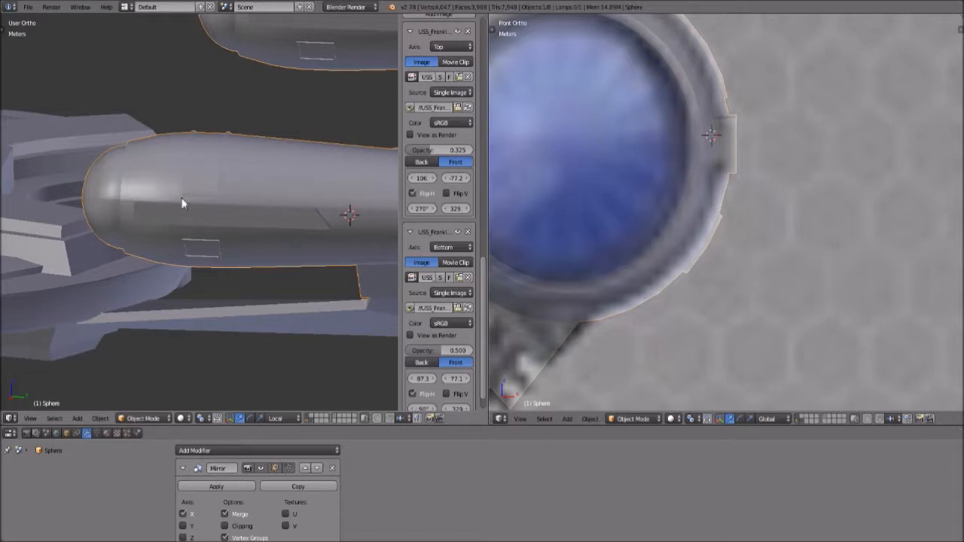
pyautogui.moveTo(166, 195); pyautogui.dragTo(215, 181, button='middle')
pyautogui.scroll(-5, 694, 149)
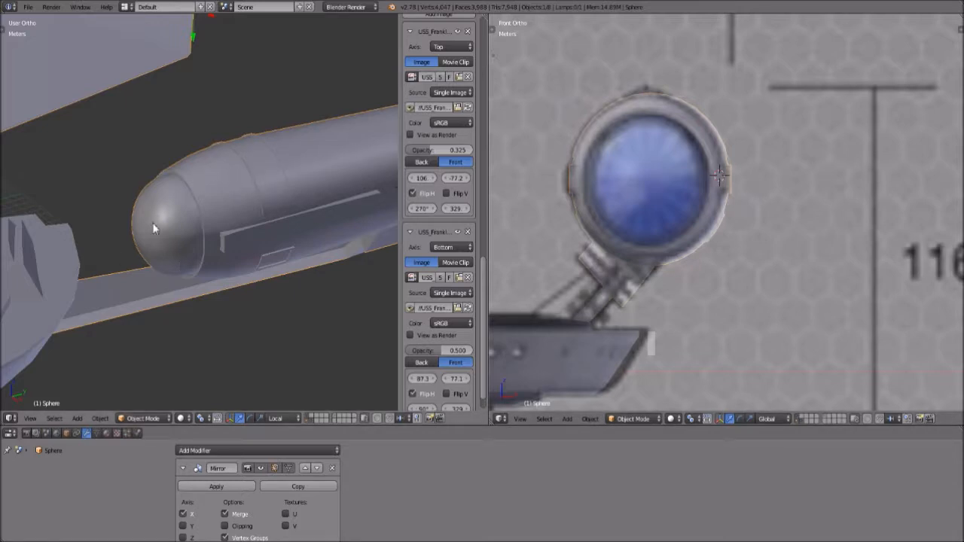
pyautogui.scroll(-5, 174, 252)
pyautogui.moveTo(211, 253); pyautogui.dragTo(185, 318, button='middle')
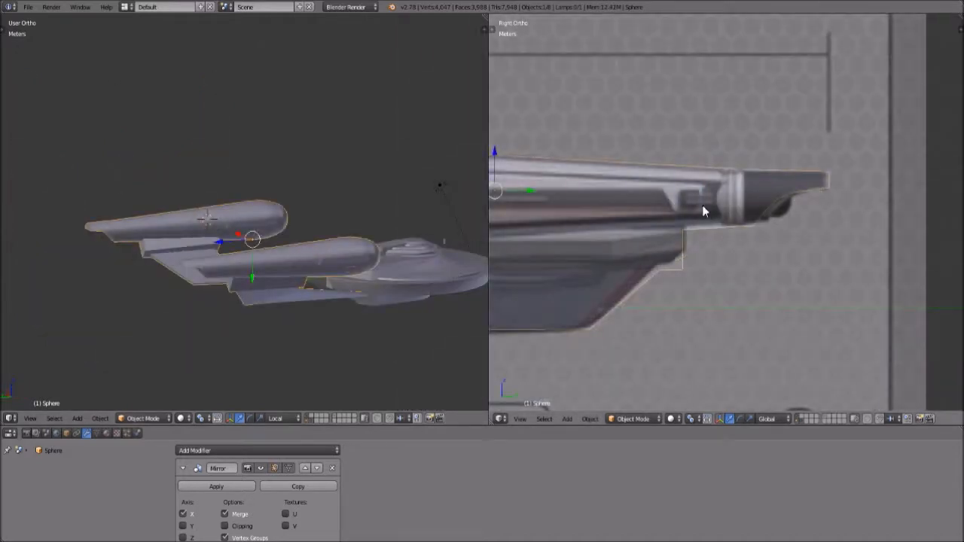
# Return to Edit Mode and start a loop cut around the nacelle's rear segment, just ahead of the dark tail section.
pyautogui.scroll(5, 724, 241)
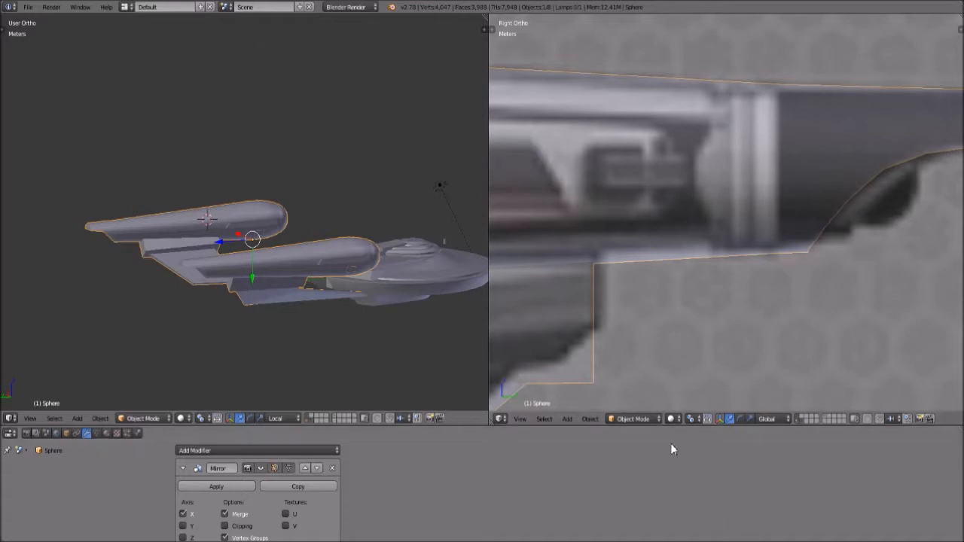
pyautogui.click(648, 419)
pyautogui.click(636, 394)
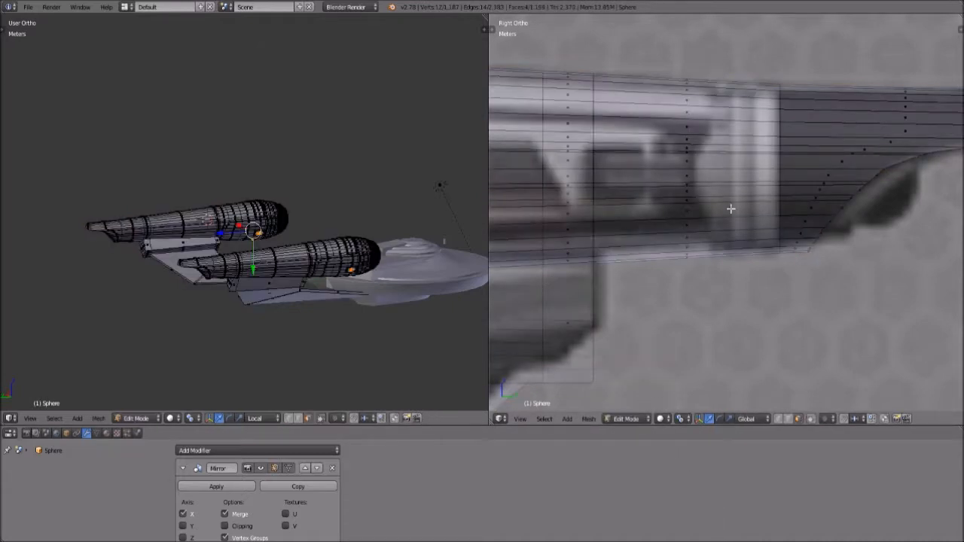
pyautogui.scroll(-2, 573, 317)
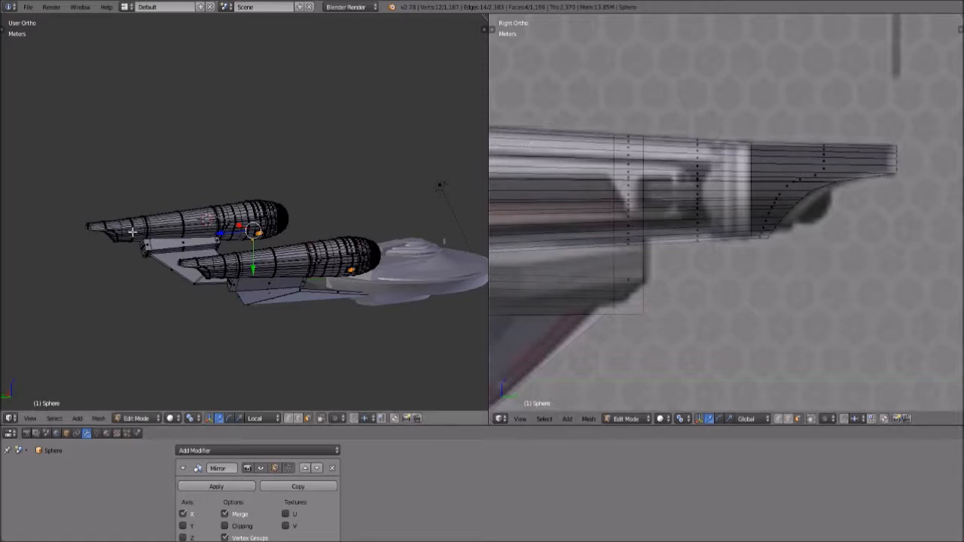
pyautogui.keyDown('shift'); pyautogui.moveTo(423, 295); pyautogui.dragTo(279, 286, button='middle'); pyautogui.keyUp('shift')
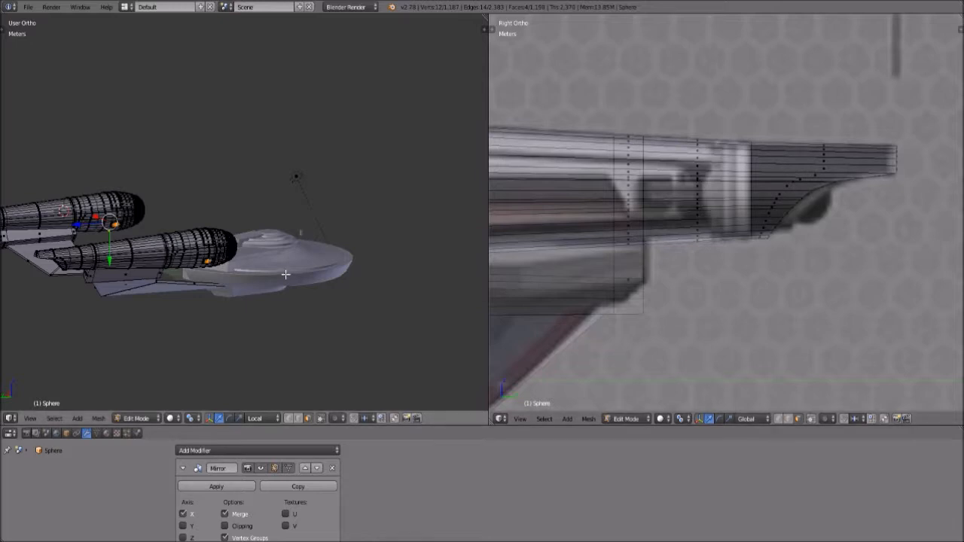
pyautogui.moveTo(336, 268); pyautogui.dragTo(269, 279, button='middle')
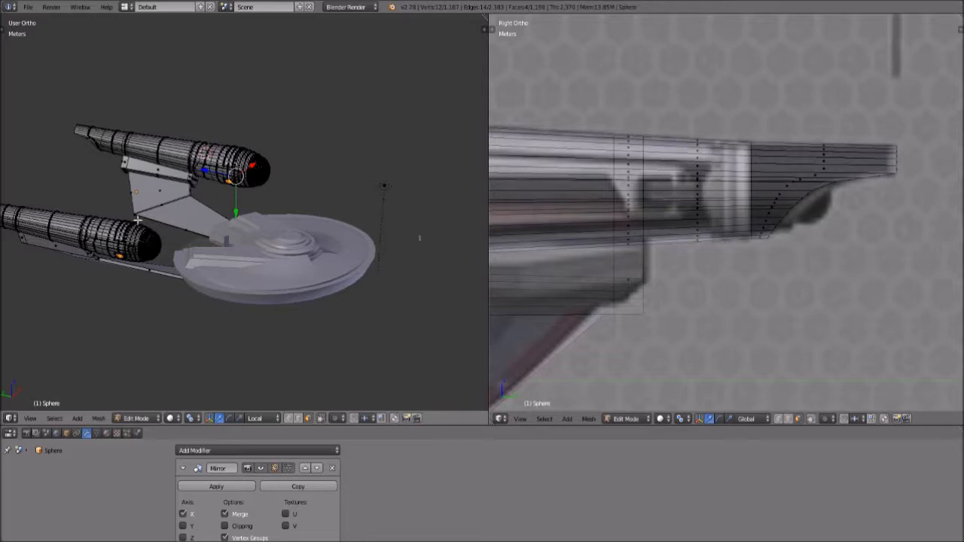
pyautogui.scroll(2, 734, 261)
pyautogui.scroll(1, 736, 226)
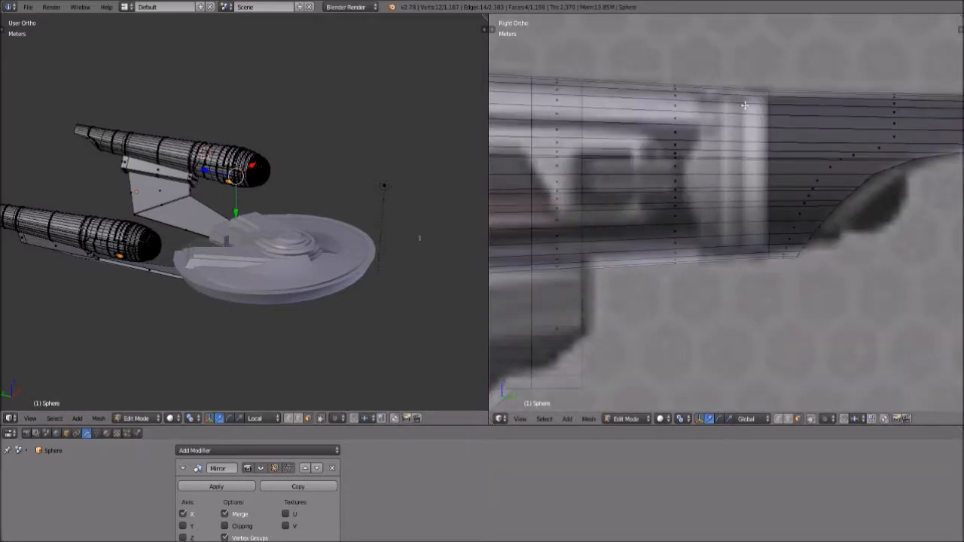
pyautogui.hotkey('ctrl', 'r')
pyautogui.click(758, 152)
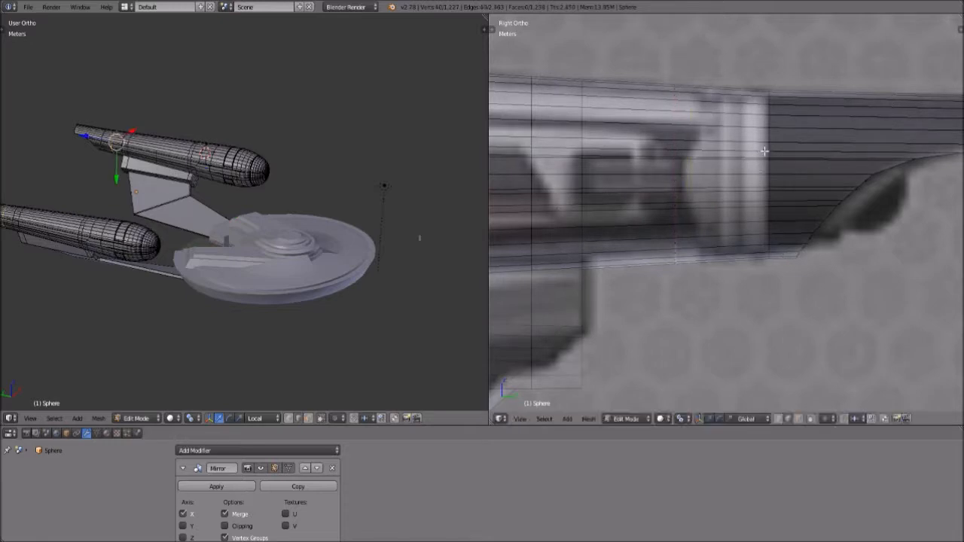
# Place two edge loops around the nacelle's rear collar, aligned with the collar bands in the side-view reference.
pyautogui.click(824, 150)
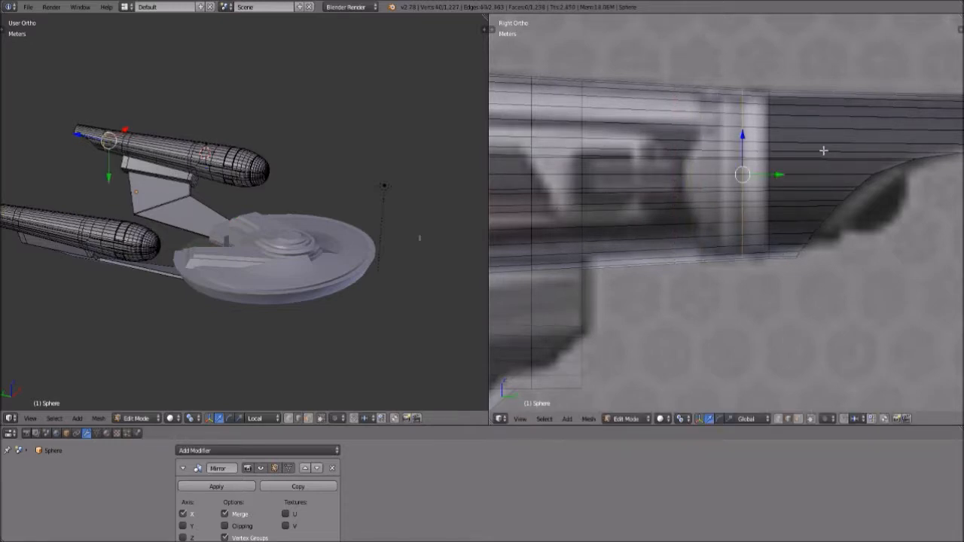
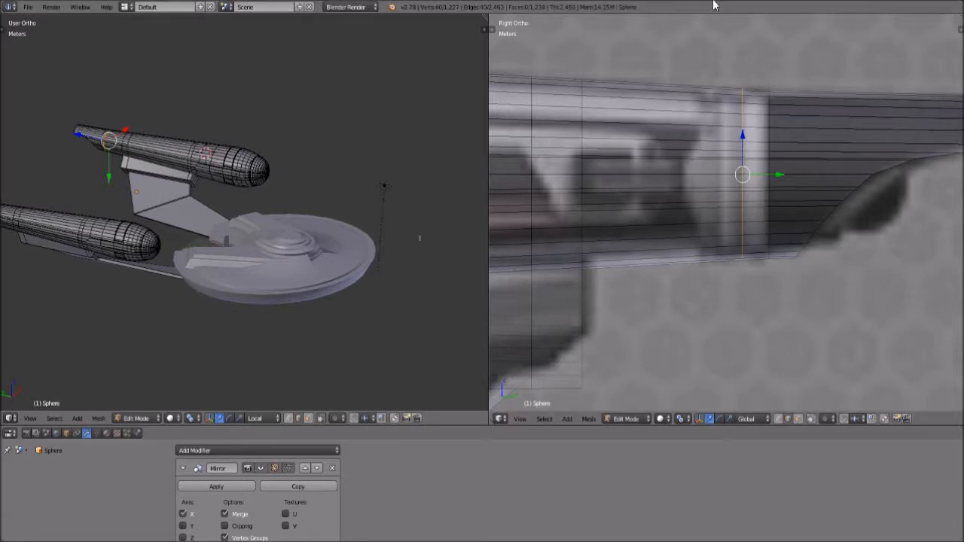
pyautogui.hotkey('ctrl', 'r')
pyautogui.click(731, 150)
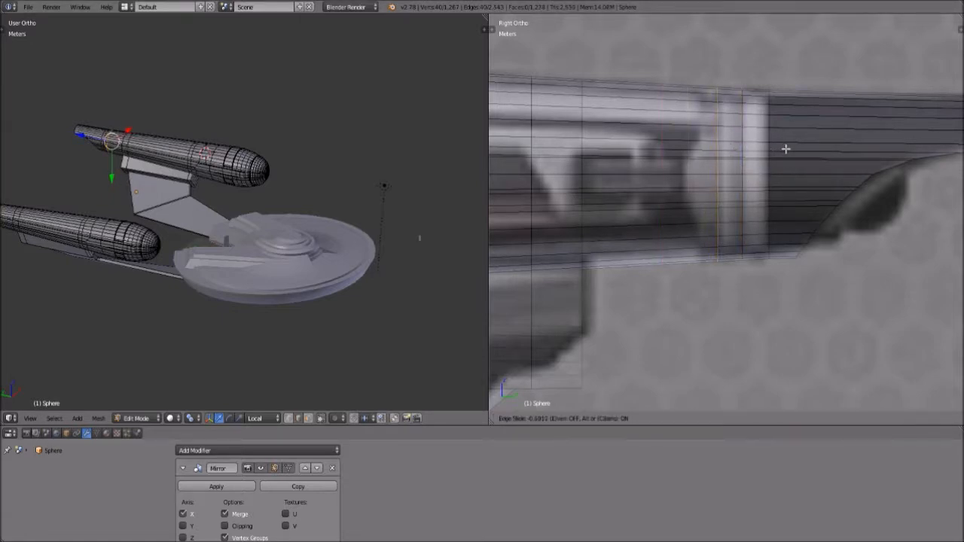
pyautogui.click(786, 149)
# Examine the nacelle's rear collar in the top and side elevations of the reference drawing.
pyautogui.scroll(-5, 783, 167)
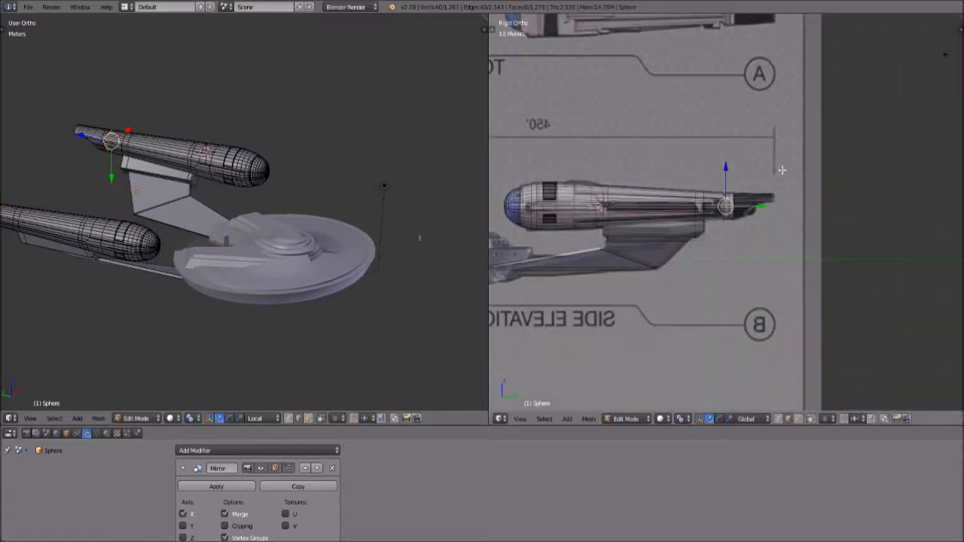
pyautogui.scroll(8, 782, 170)
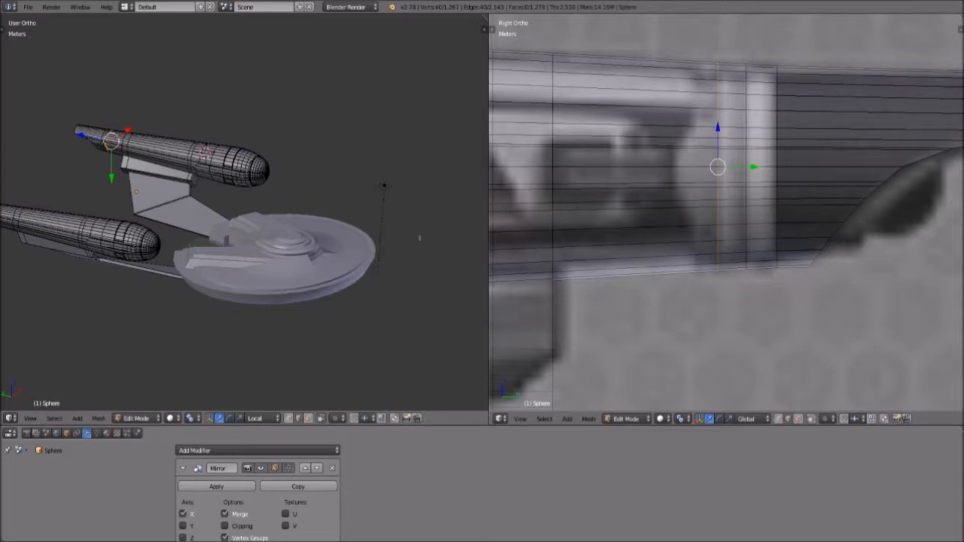
pyautogui.scroll(-6, 781, 159)
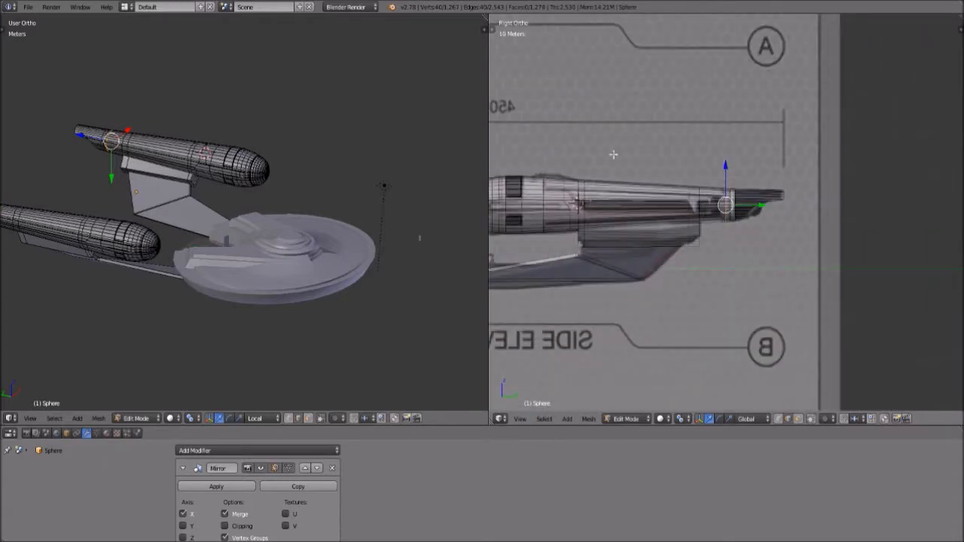
pyautogui.scroll(-3, 613, 154)
pyautogui.keyDown('shift'); pyautogui.moveTo(618, 195); pyautogui.dragTo(656, 273, button='middle'); pyautogui.keyUp('shift')
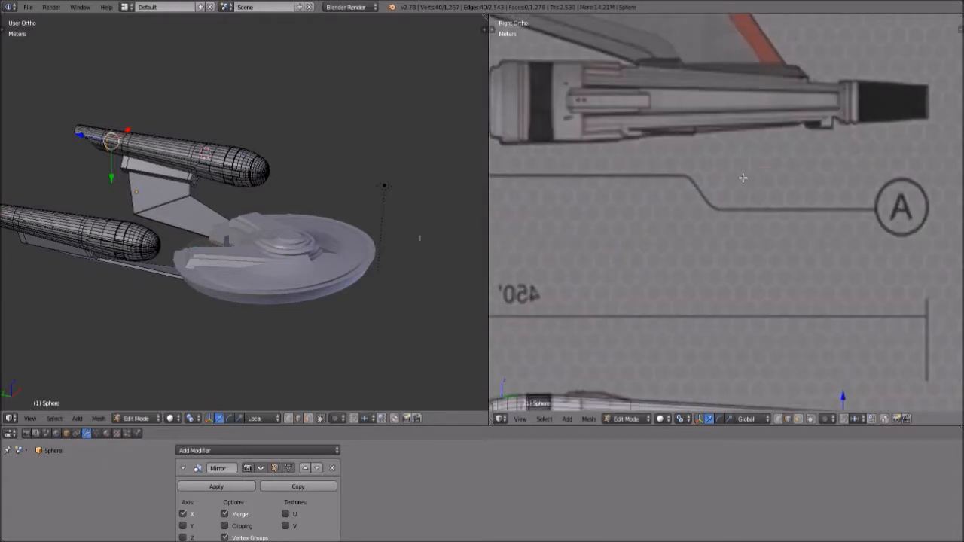
pyautogui.scroll(3, 742, 230)
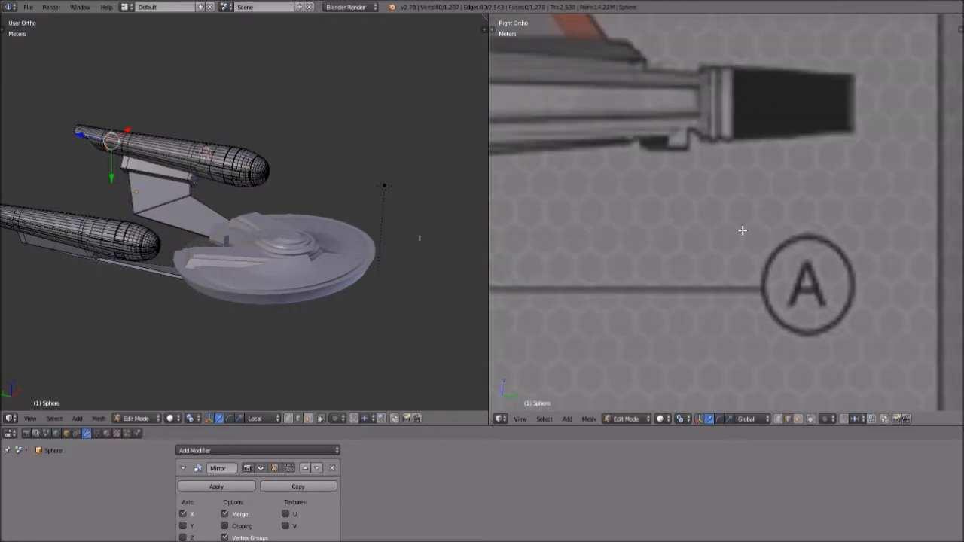
pyautogui.scroll(-3, 742, 231)
pyautogui.keyDown('shift'); pyautogui.moveTo(743, 253); pyautogui.dragTo(734, 118, button='middle'); pyautogui.keyUp('shift')
pyautogui.scroll(5, 748, 233)
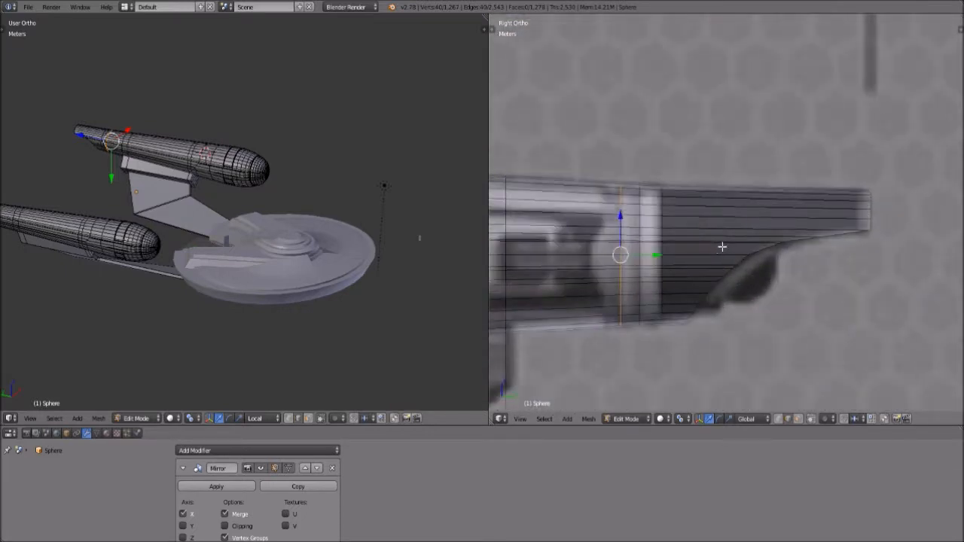
pyautogui.scroll(3, 718, 249)
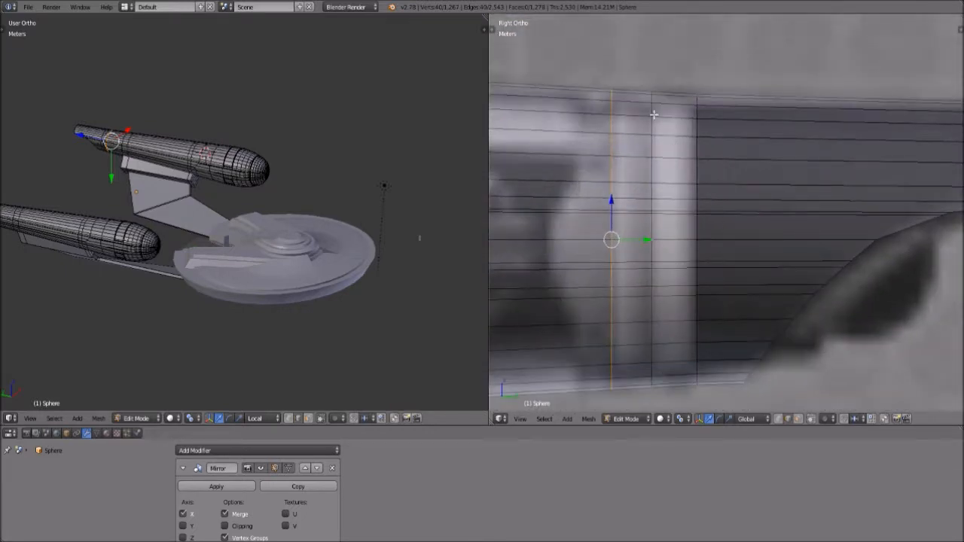
# Select only the middle edge loop of the nacelle's rear collar.
pyautogui.press('a')
pyautogui.press('b')
pyautogui.moveTo(643, 75); pyautogui.dragTo(664, 405)
# Try an extra edge loop just behind the collar's middle loop and undo it.
pyautogui.hotkey('ctrl', 'r')
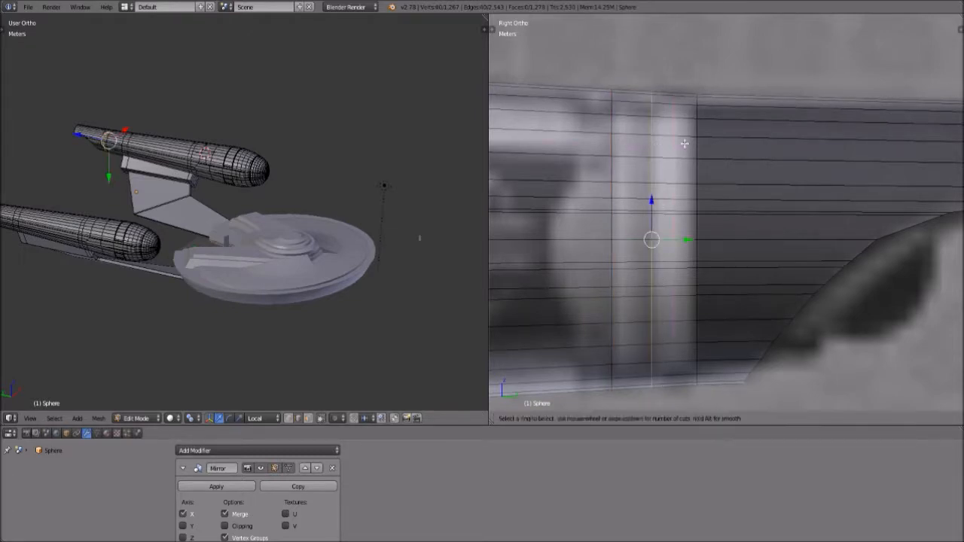
pyautogui.click(683, 145)
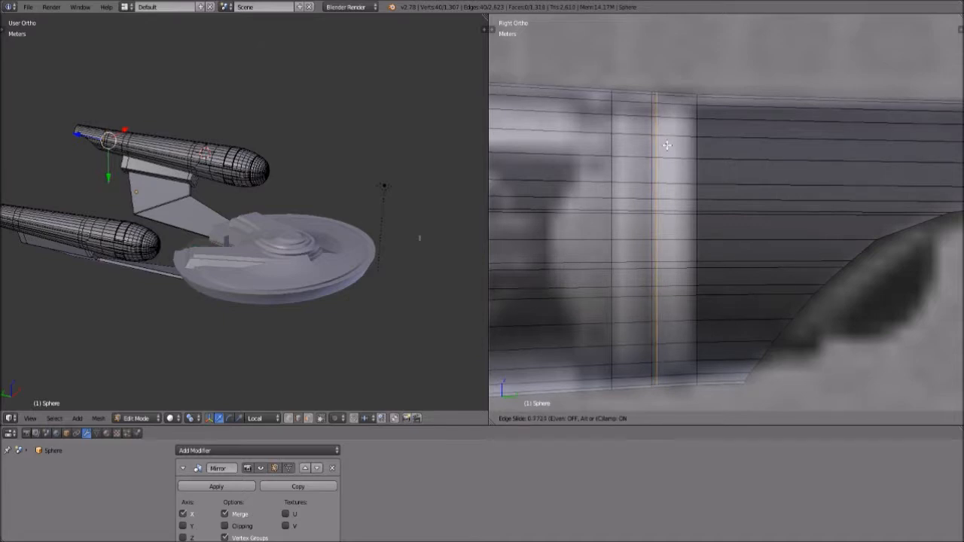
pyautogui.click(667, 145)
pyautogui.hotkey('ctrl', 'z')
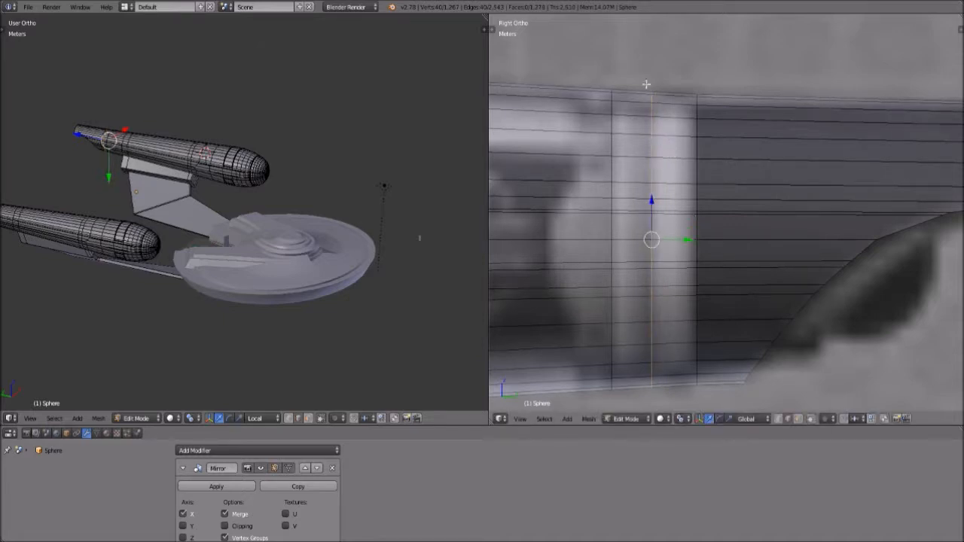
# Try to form a groove at the collar's middle loop with a narrow single-segment bevel, extruded and scaled inward, and undo it.
pyautogui.hotkey('ctrl', 'b')
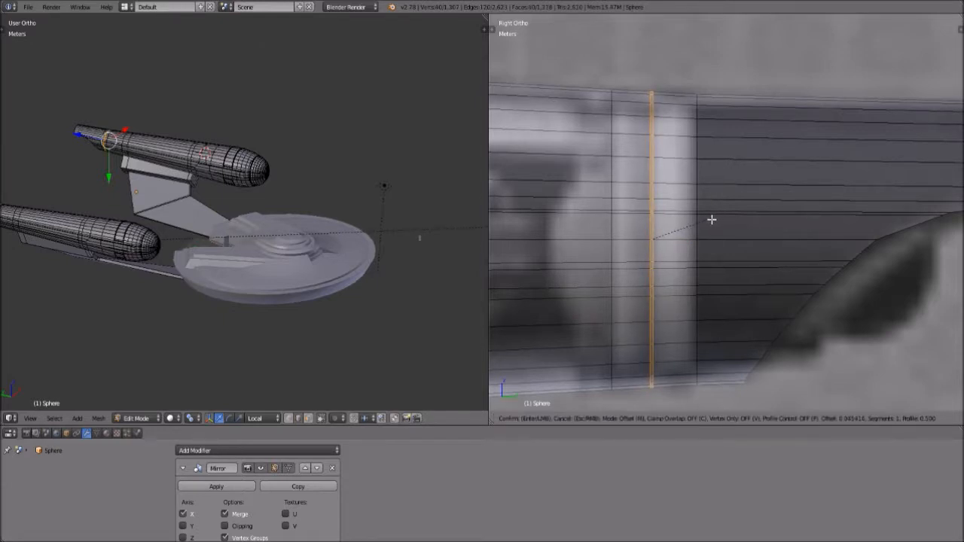
pyautogui.click(712, 220)
pyautogui.scroll(2, 769, 278)
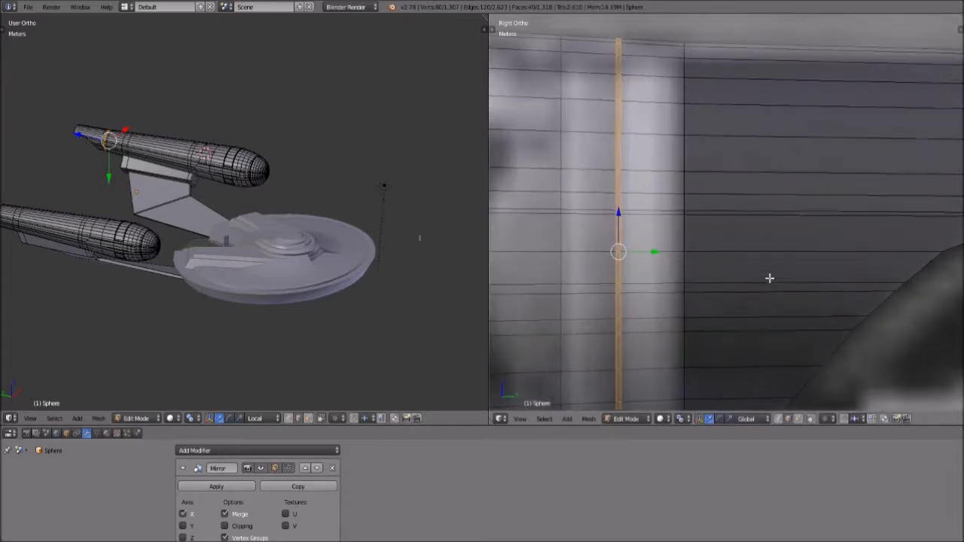
pyautogui.press('e')
pyautogui.click(768, 281)
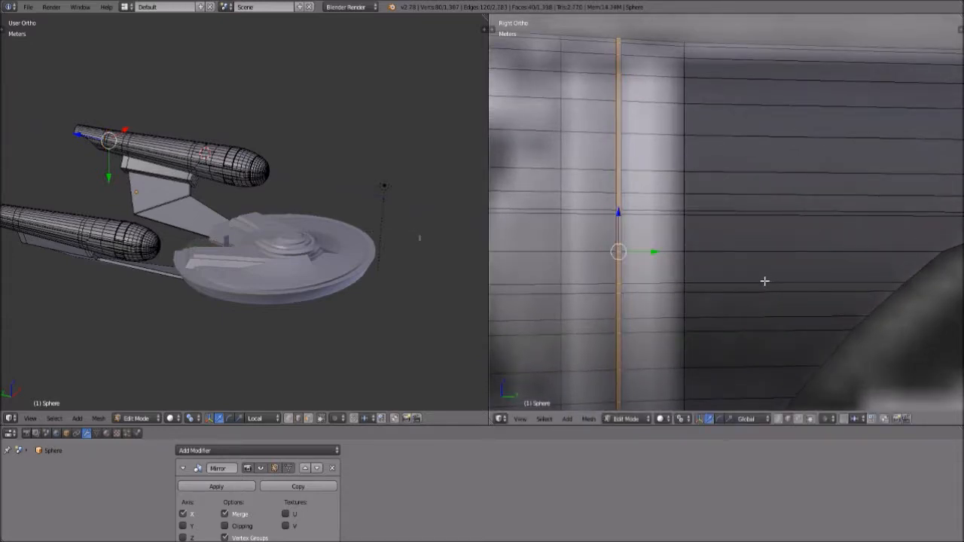
pyautogui.press('s')
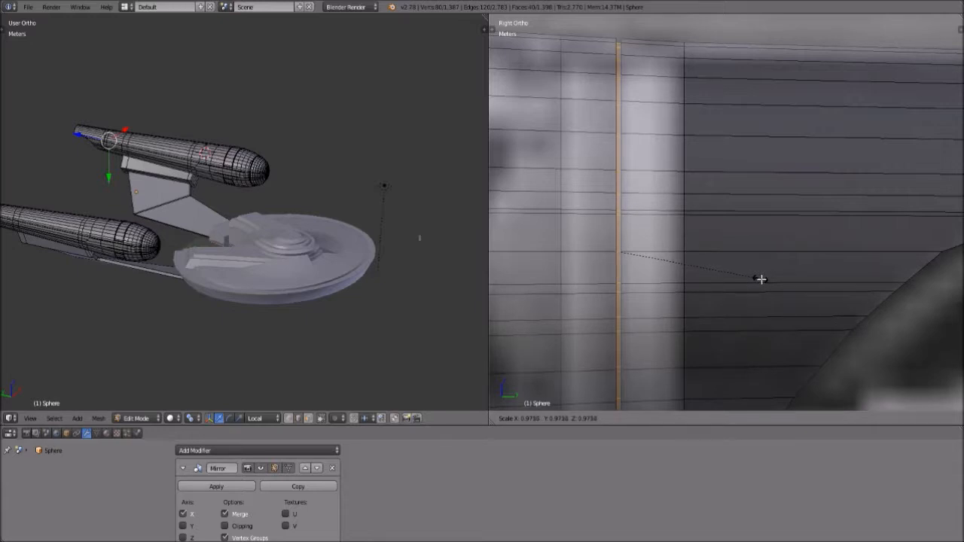
pyautogui.click(761, 280)
pyautogui.hotkey('ctrl', 'z')
pyautogui.hotkey('ctrl', 'z')
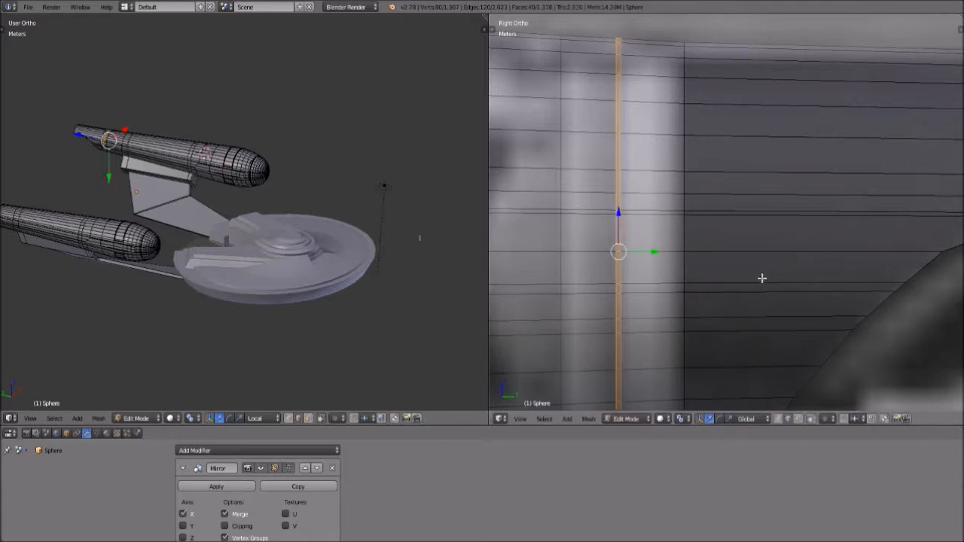
pyautogui.hotkey('ctrl', 'z')
# Bevel the collar's middle edge loop with 3 segments and an offset of about 0.17.
pyautogui.hotkey('ctrl', 'b')
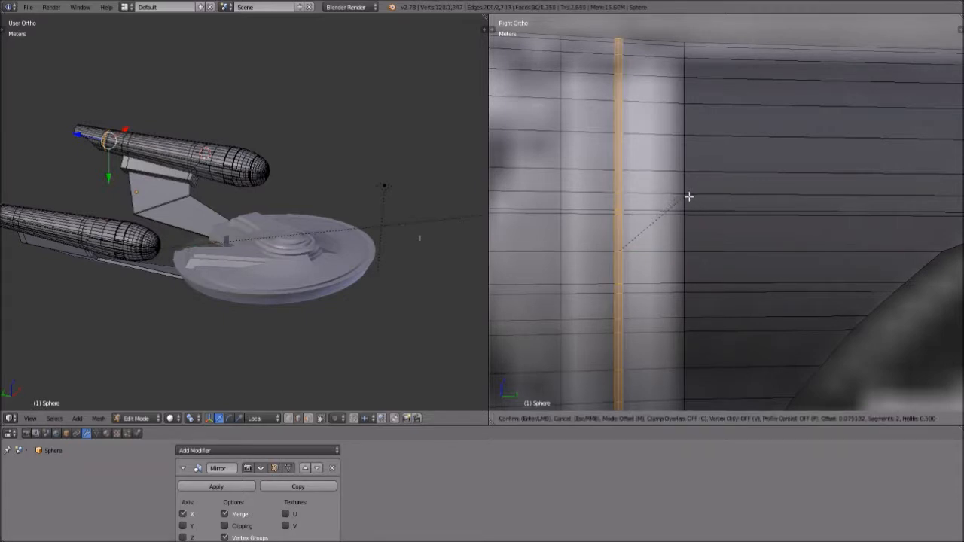
pyautogui.scroll(-1, 690, 197)
pyautogui.scroll(1, 690, 196)
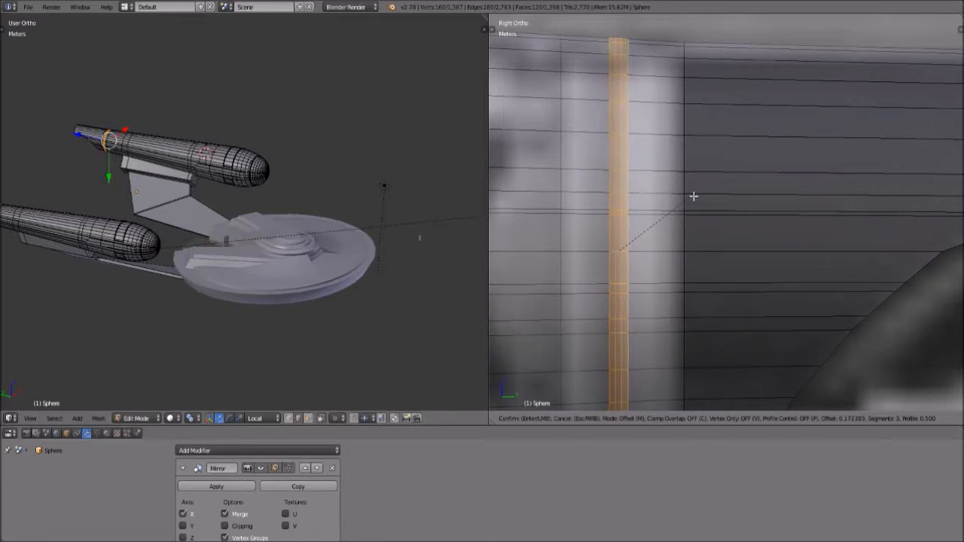
pyautogui.click(694, 197)
# Scale the two inner loops of the collar's middle bevel to about 0.98 to sink a narrow groove.
pyautogui.scroll(-1, 660, 127)
pyautogui.press('a')
pyautogui.press('b')
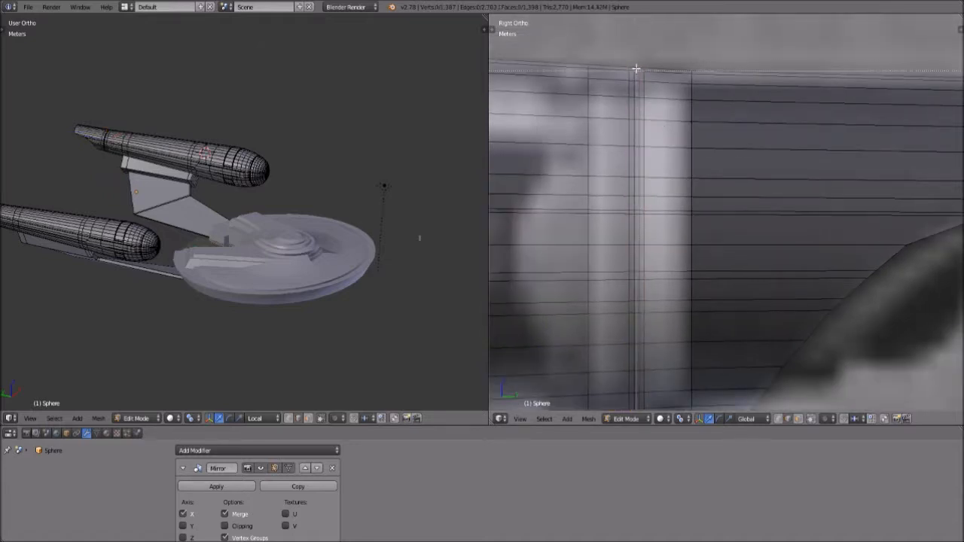
pyautogui.moveTo(631, 58); pyautogui.dragTo(640, 401)
pyautogui.keyDown('shift'); pyautogui.scroll(-2, 651, 317); pyautogui.keyUp('shift')
pyautogui.keyDown('shift'); pyautogui.scroll(-3, 651, 317); pyautogui.keyUp('shift')
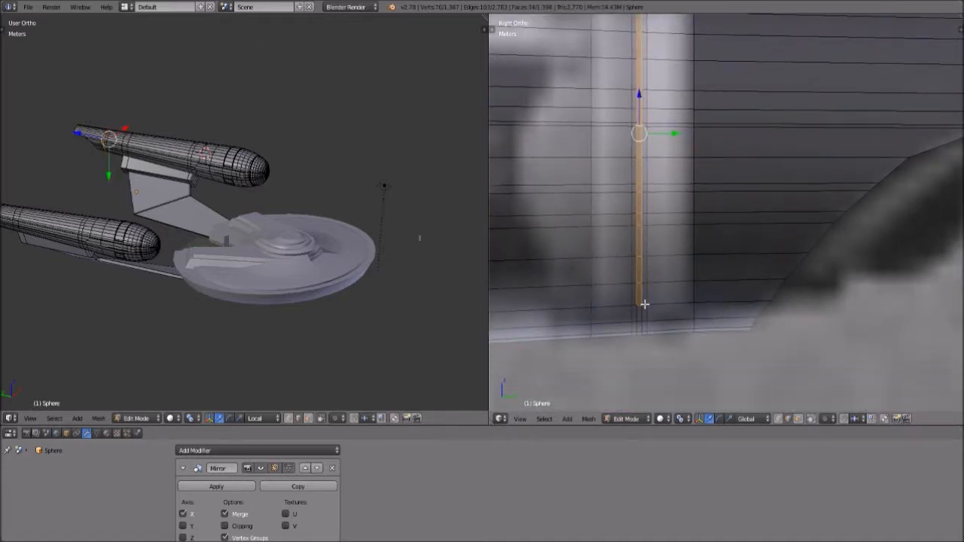
pyautogui.press('b')
pyautogui.moveTo(636, 304); pyautogui.dragTo(644, 345)
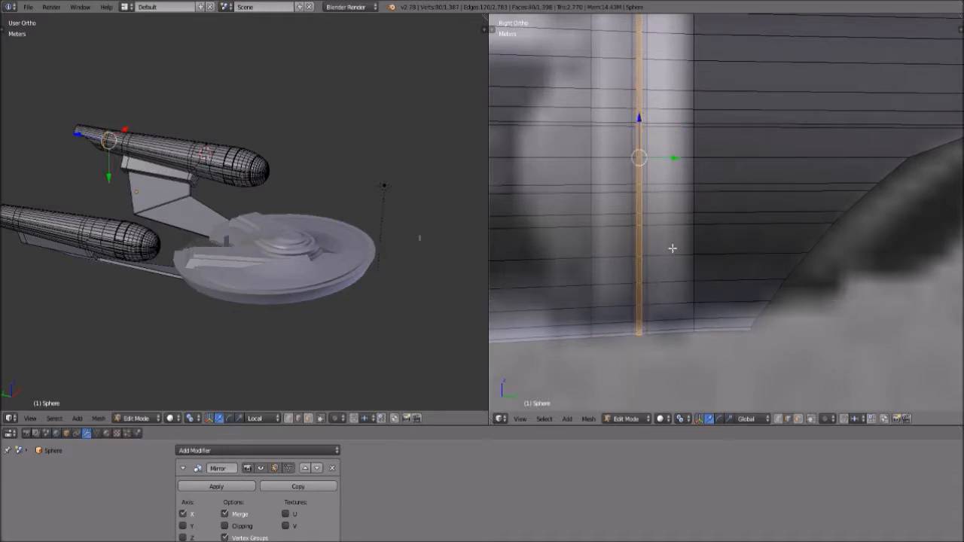
pyautogui.scroll(-2, 687, 230)
pyautogui.keyDown('shift'); pyautogui.scroll(2, 693, 202); pyautogui.keyUp('shift')
pyautogui.scroll(1, 721, 258)
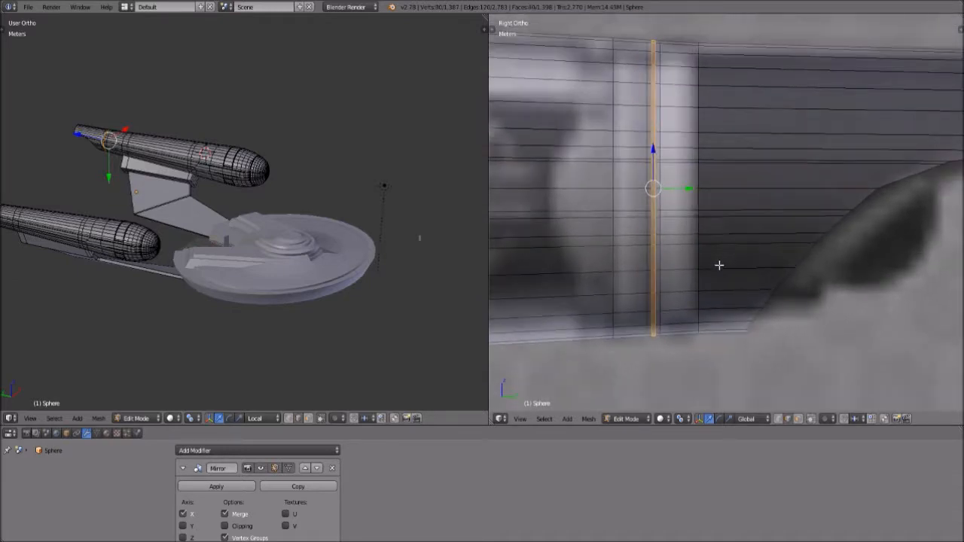
pyautogui.press('s')
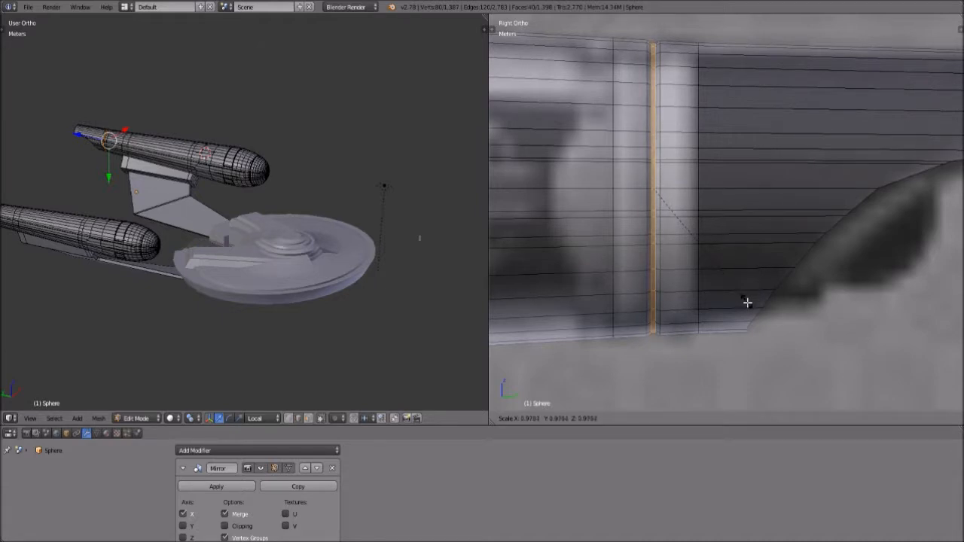
pyautogui.click(746, 303)
# Select only the edge loop at the rear end of the nacelle collar.
pyautogui.press('a')
pyautogui.press('b')
pyautogui.moveTo(691, 37); pyautogui.dragTo(710, 361)
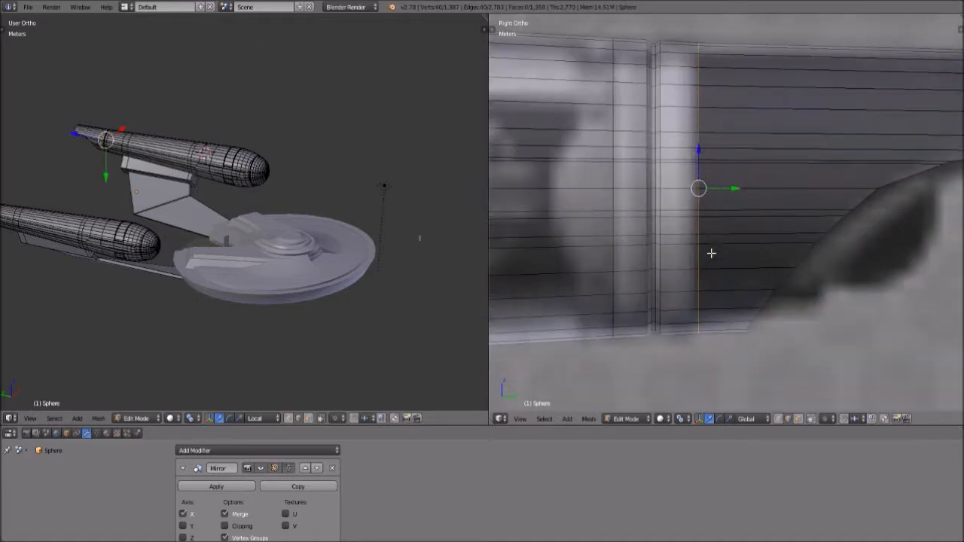
# Try a 3-segment bevel with an offset of about 0.13 on the collar's rear edge loop, and undo it.
pyautogui.hotkey('ctrl', 'b')
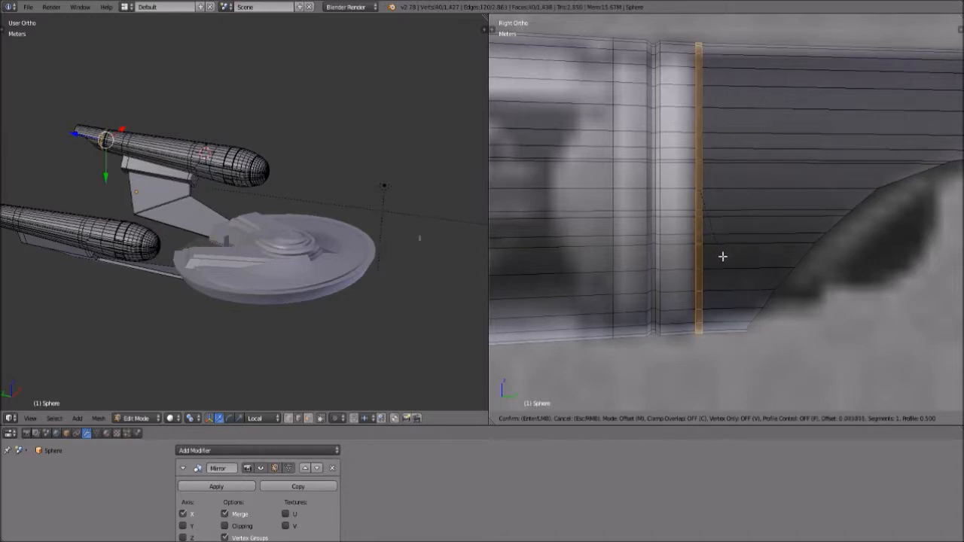
pyautogui.scroll(2, 724, 257)
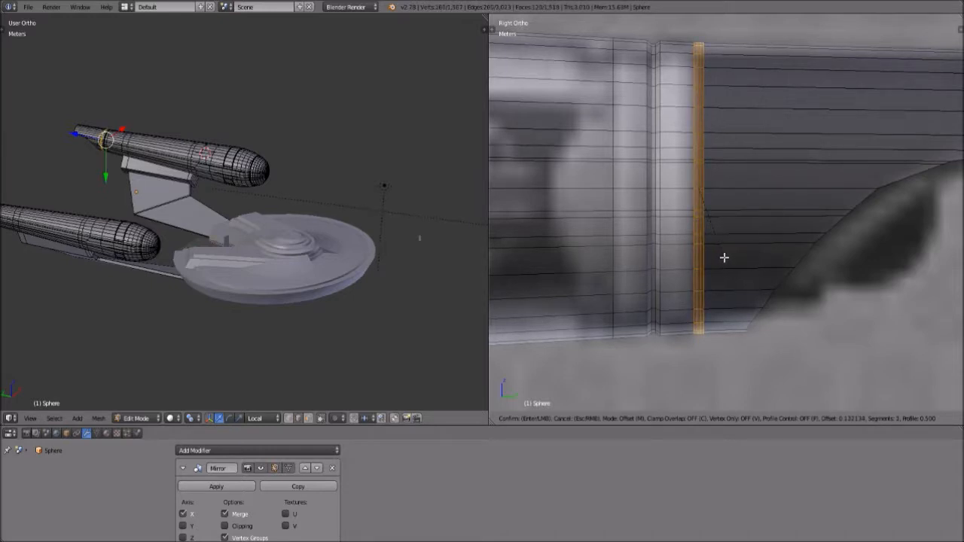
pyautogui.click(724, 258)
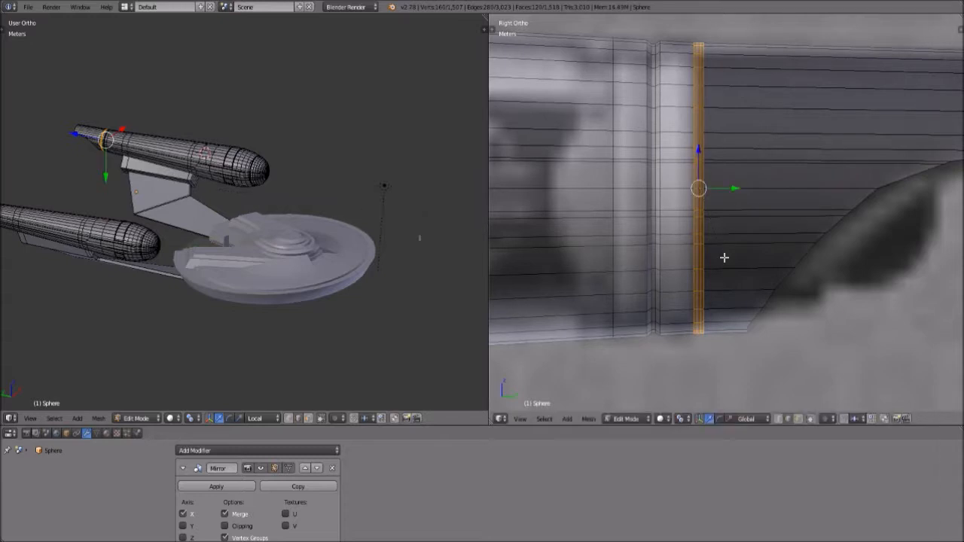
pyautogui.click(730, 226)
pyautogui.press('a')
pyautogui.press('b')
pyautogui.moveTo(694, 47); pyautogui.dragTo(709, 349)
pyautogui.hotkey('ctrl', 'z')
pyautogui.hotkey('ctrl', 'z')
pyautogui.hotkey('ctrl', 'z')
pyautogui.hotkey('ctrl', 'z')
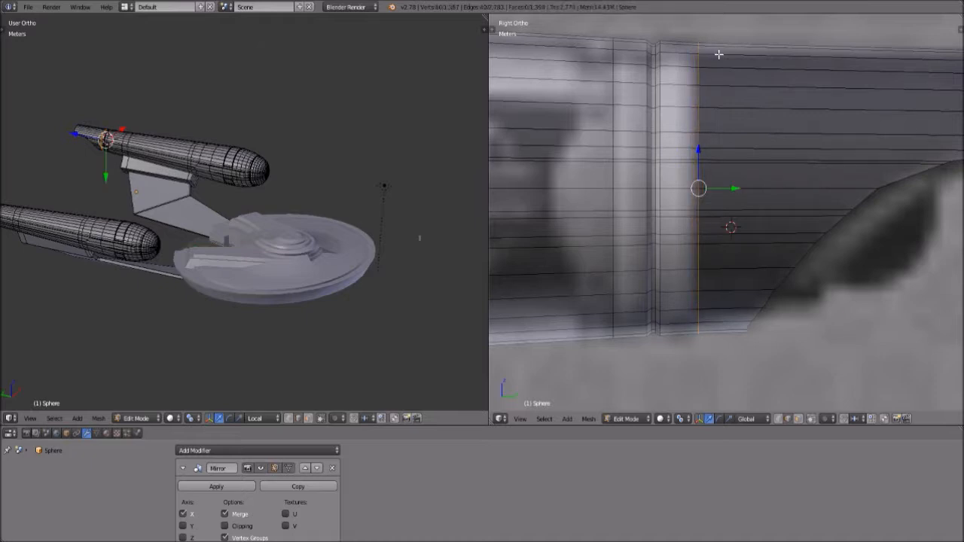
# Slide the collar's rear edge loop slightly forward and bevel it with 3 segments and an offset of about 0.13.
pyautogui.press('g')
pyautogui.press('g')
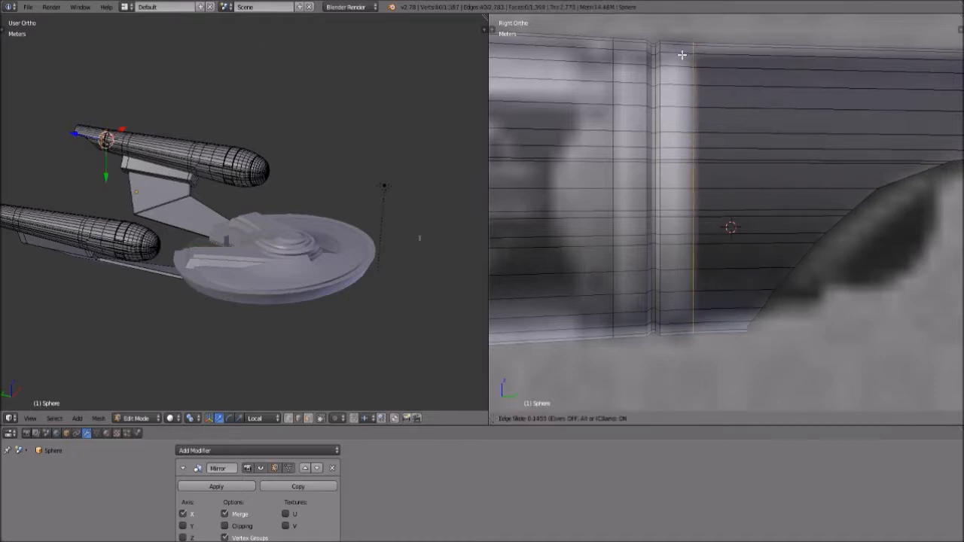
pyautogui.click(669, 53)
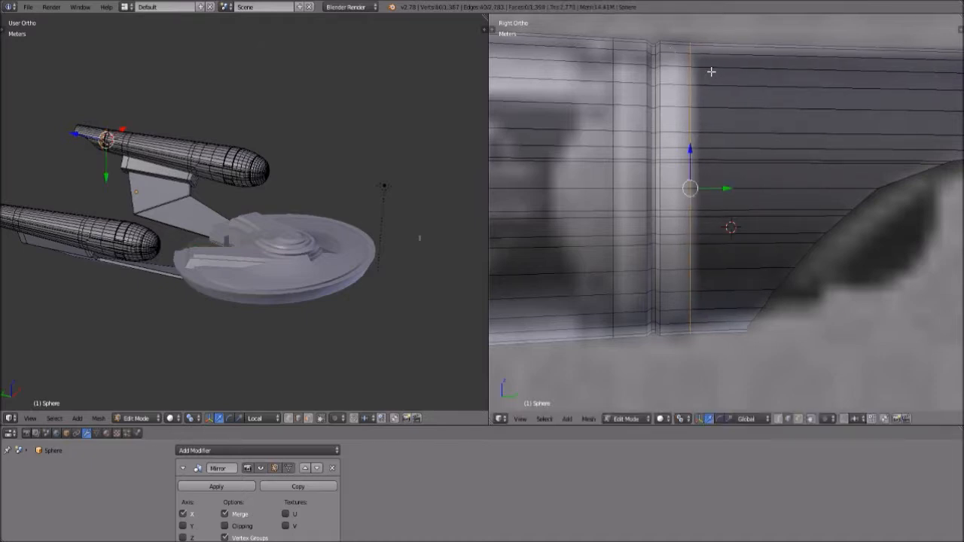
pyautogui.hotkey('ctrl', 'b')
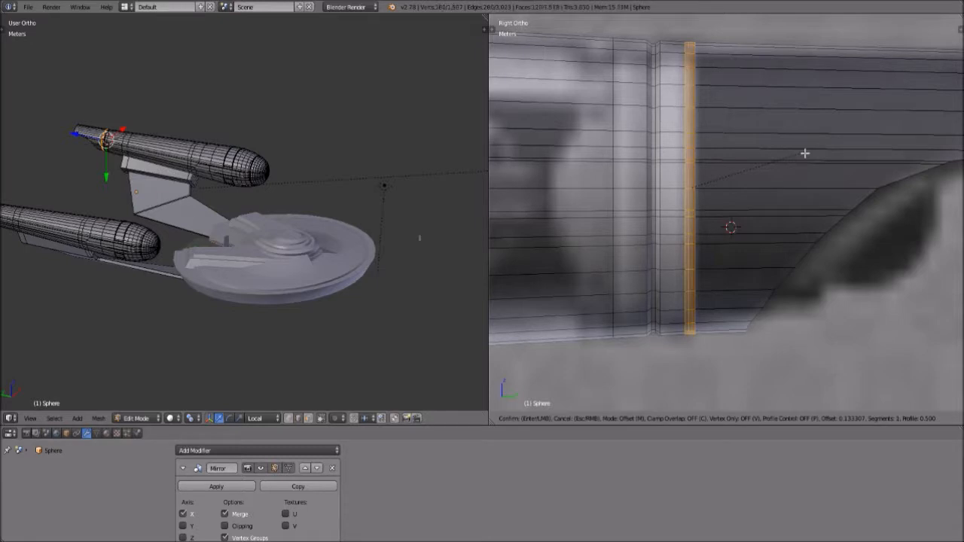
pyautogui.click(806, 153)
# Scale the two inner loops of the collar's rear bevel to about 0.97 to sink a narrow groove.
pyautogui.press('a')
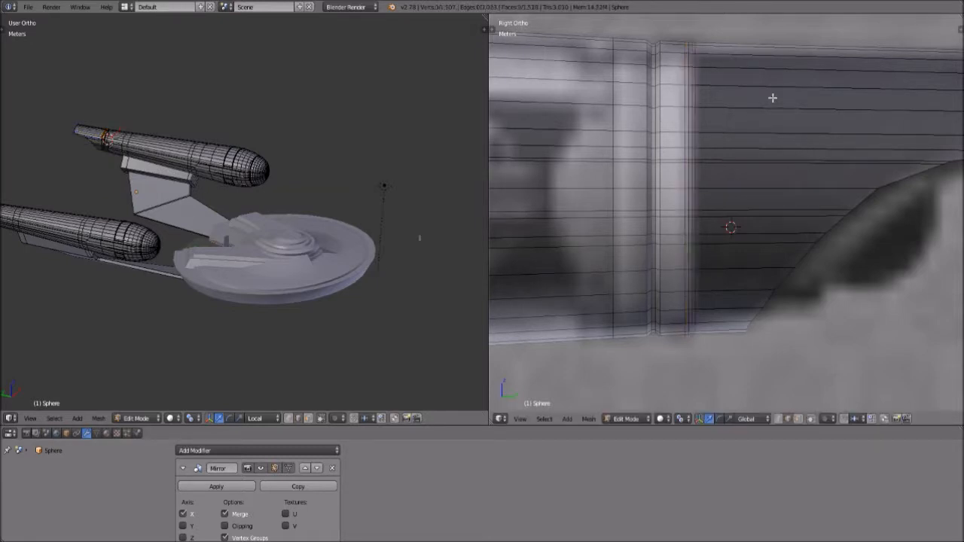
pyautogui.press('b')
pyautogui.moveTo(686, 39); pyautogui.dragTo(694, 364)
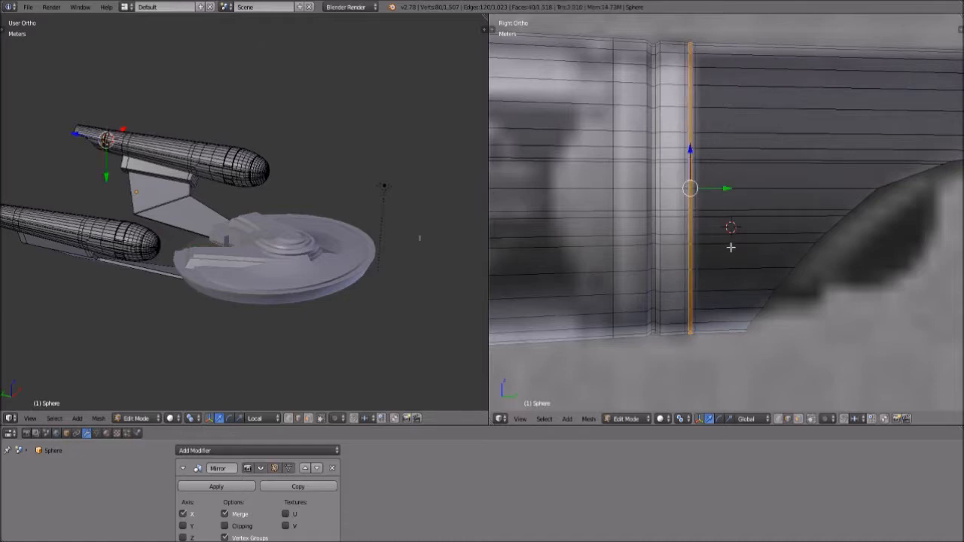
pyautogui.scroll(1, 733, 248)
pyautogui.press('s')
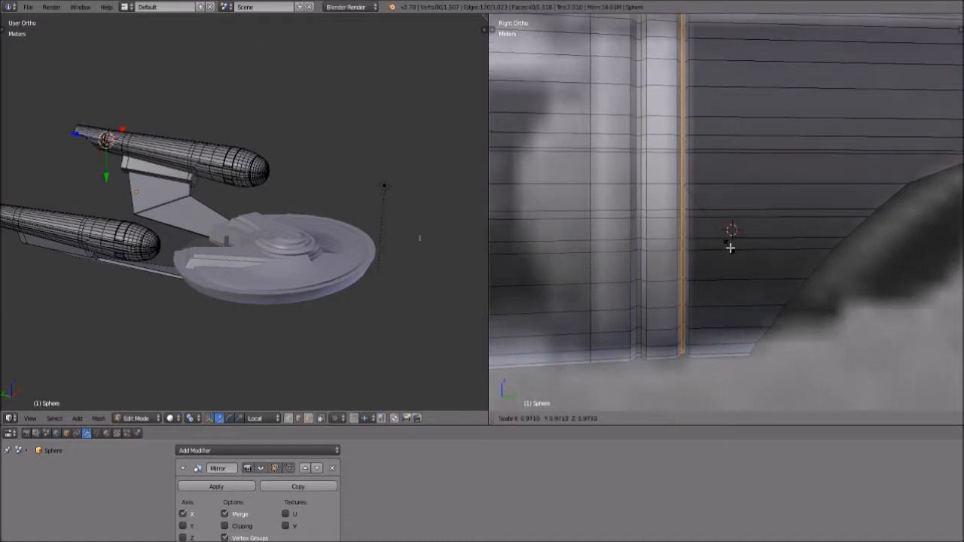
pyautogui.click(730, 248)
# Select the edge loop at the collar's front end and bevel it with 3 segments and an offset of about 0.13.
pyautogui.scroll(-2, 732, 246)
pyautogui.press('a')
pyautogui.keyDown('shift'); pyautogui.moveTo(703, 227); pyautogui.dragTo(743, 235, button='middle'); pyautogui.keyUp('shift')
pyautogui.press('b')
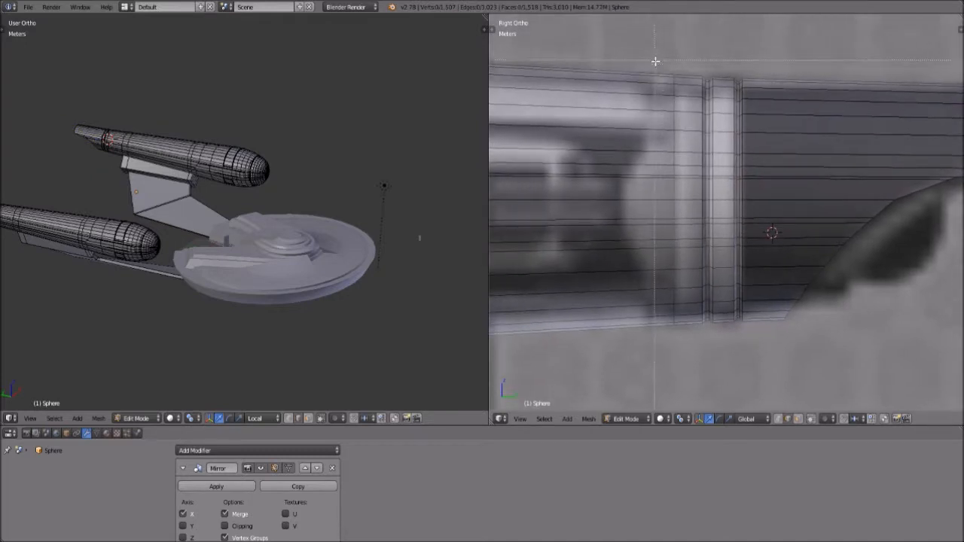
pyautogui.moveTo(670, 66); pyautogui.dragTo(690, 331)
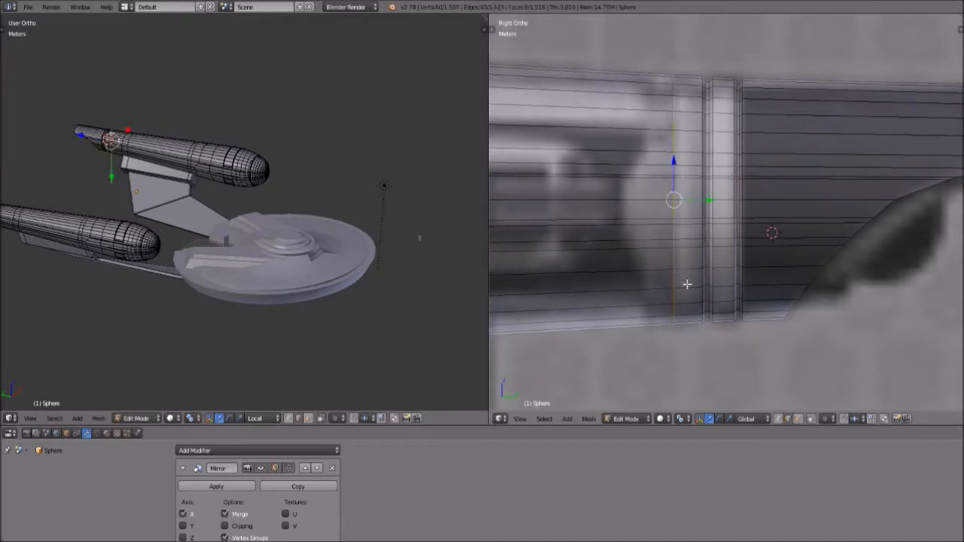
pyautogui.hotkey('ctrl', 'b')
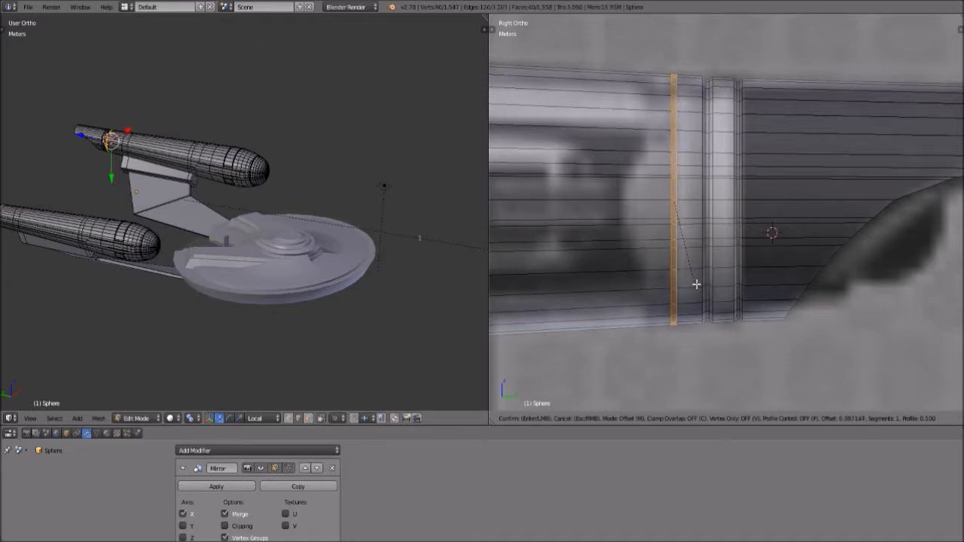
pyautogui.scroll(1, 696, 284)
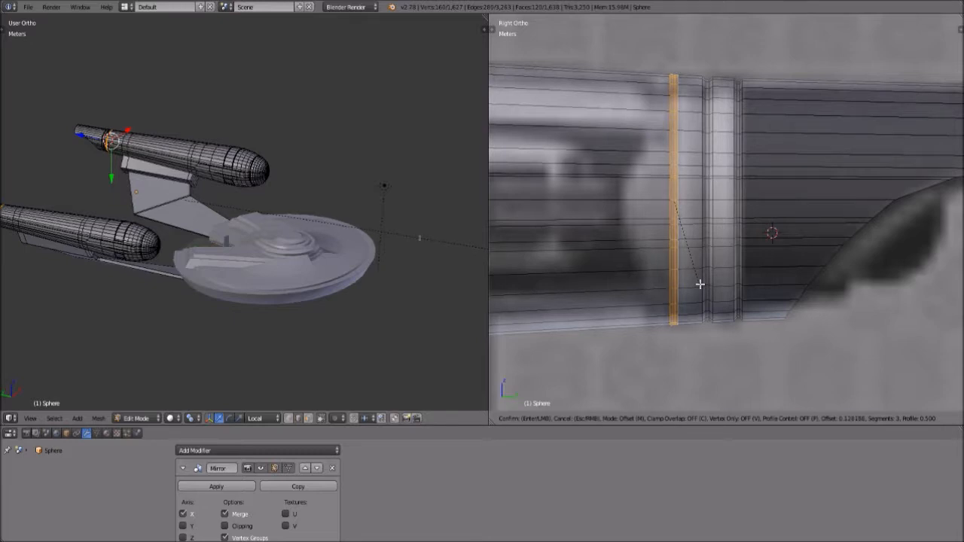
pyautogui.click(700, 284)
# Scale the two inner loops of the collar's front bevel to about 0.97 to sink a matching groove.
pyautogui.scroll(1, 698, 279)
pyautogui.press('a')
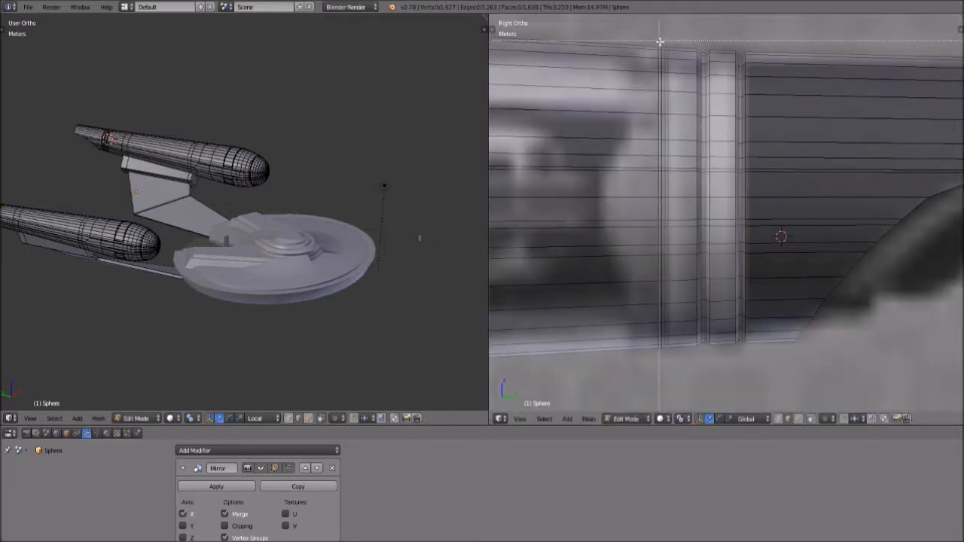
pyautogui.keyDown('alt'); pyautogui.rightClick(665, 374); pyautogui.keyUp('alt')
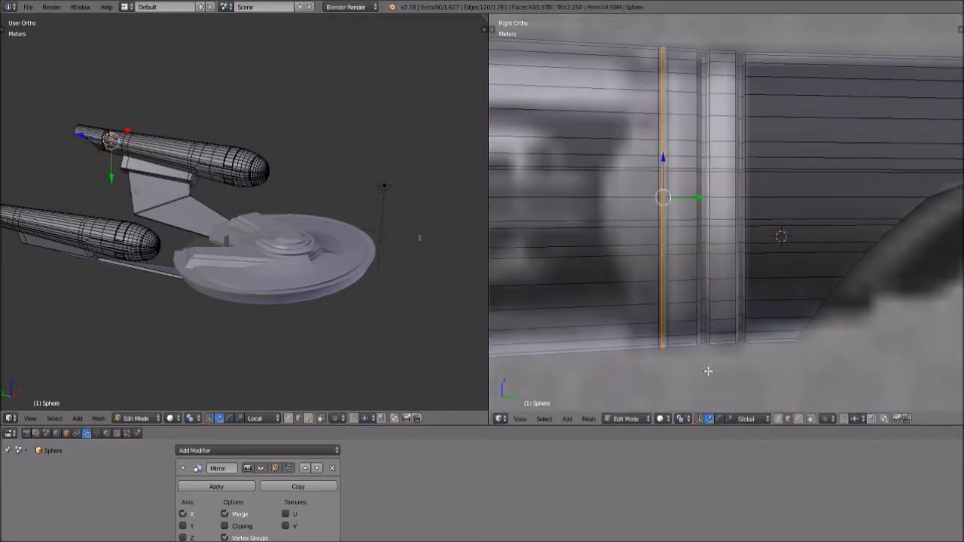
pyautogui.press('s')
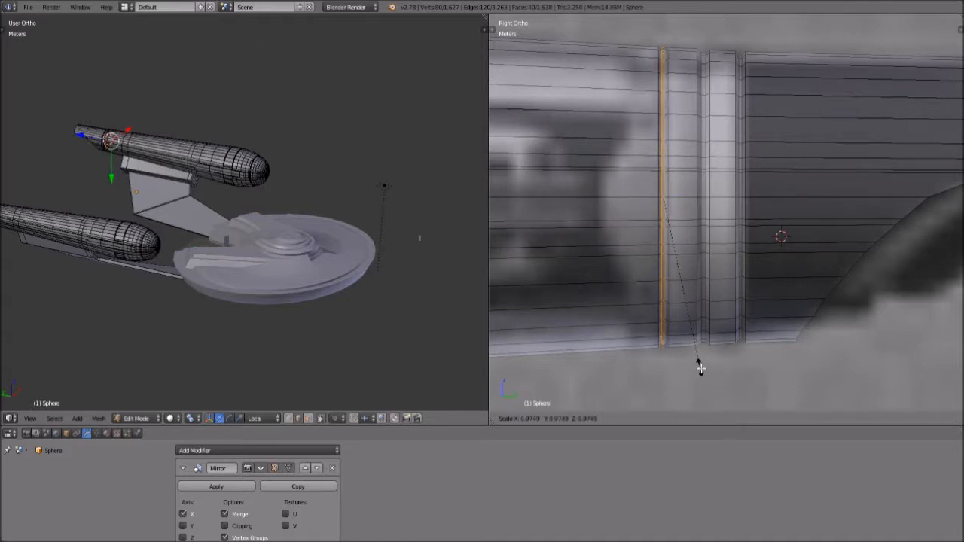
pyautogui.click(701, 369)
pyautogui.press('a')
pyautogui.press('b')
pyautogui.moveTo(666, 43); pyautogui.dragTo(689, 381)
pyautogui.scroll(3, 751, 164)
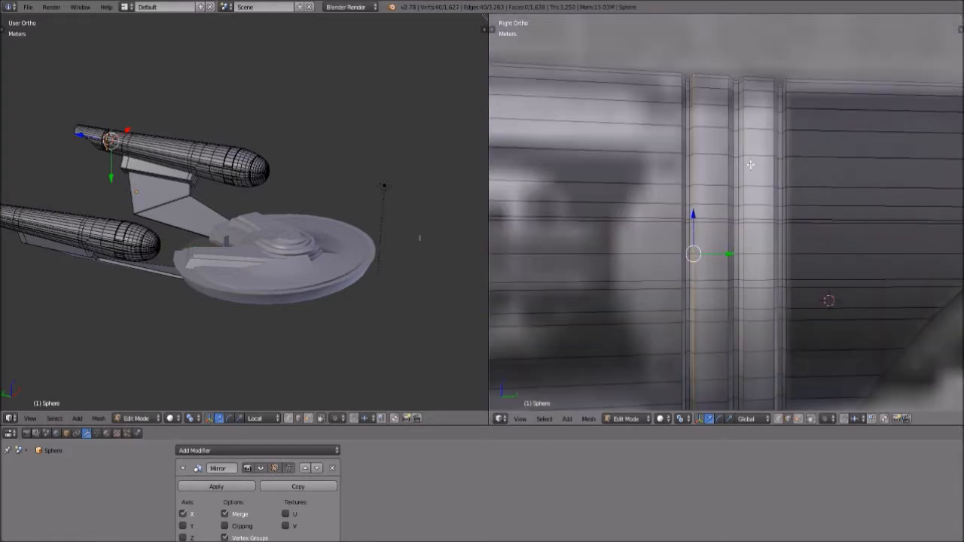
pyautogui.hotkey('ctrl', 'b')
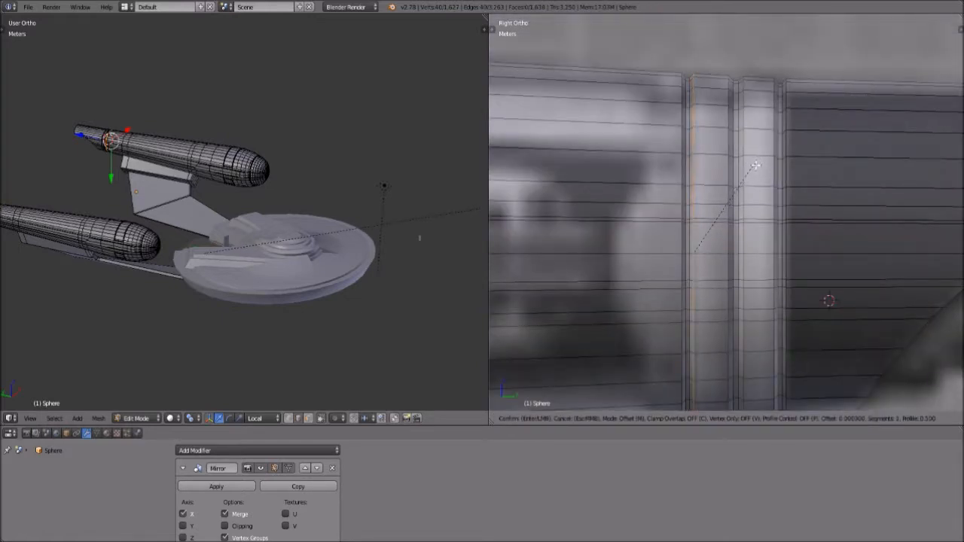
pyautogui.scroll(-2, 757, 165)
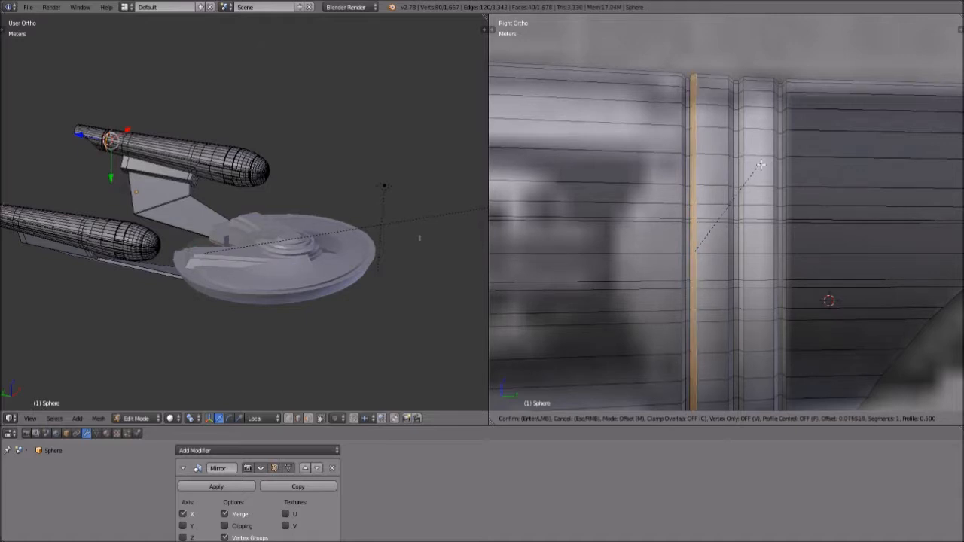
pyautogui.scroll(2, 761, 165)
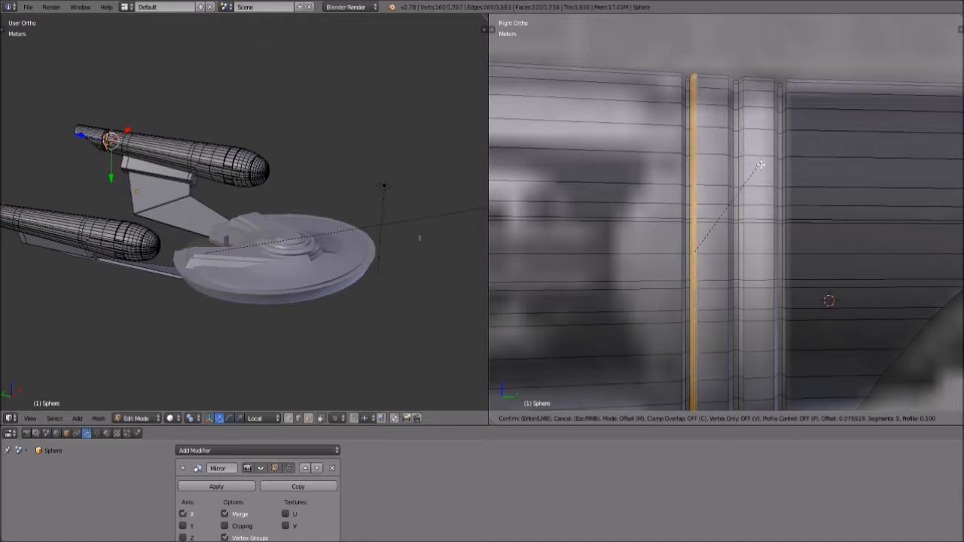
pyautogui.scroll(-2, 760, 165)
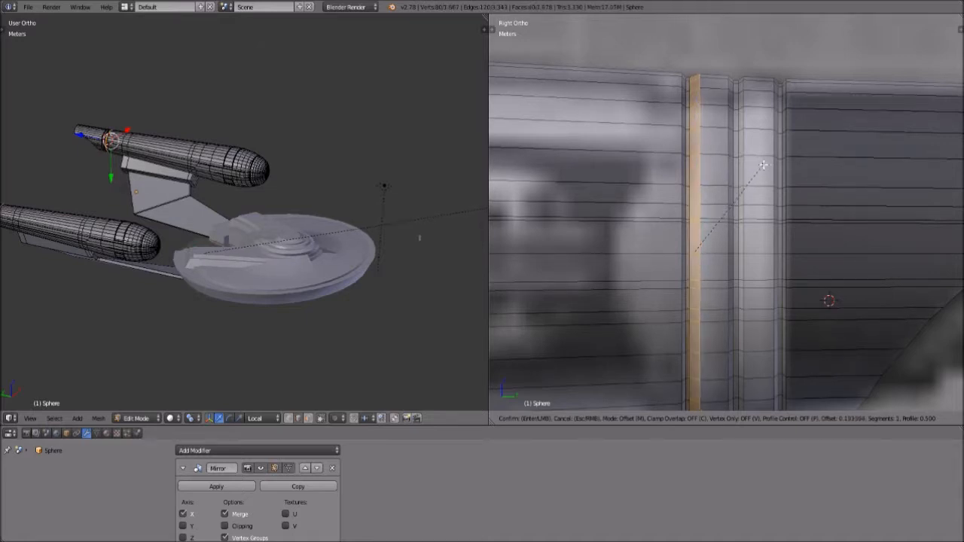
pyautogui.press('Escape')
pyautogui.press('a')
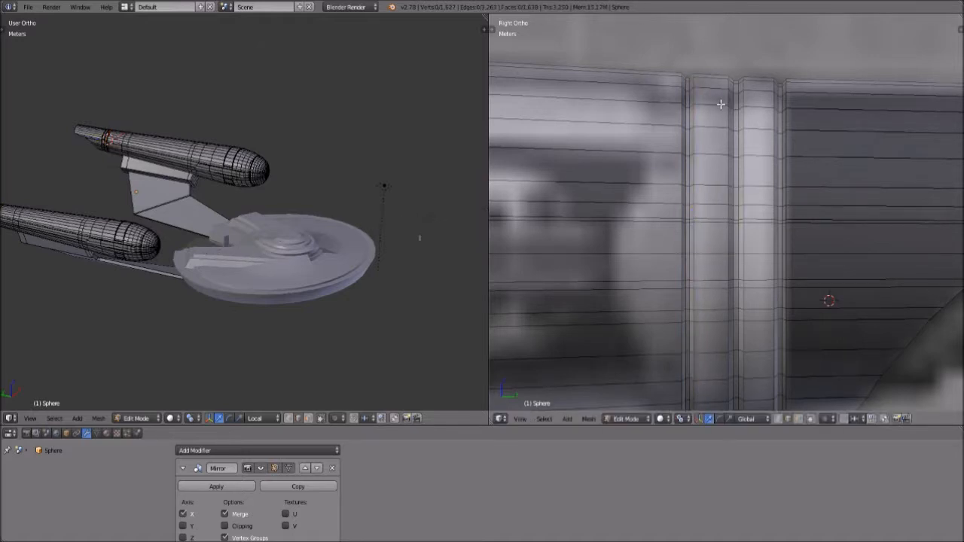
# Return the nacelle mesh to Object Mode and inspect the three collar grooves up close in the perspective view.
pyautogui.scroll(-3, 726, 101)
pyautogui.scroll(2, 749, 119)
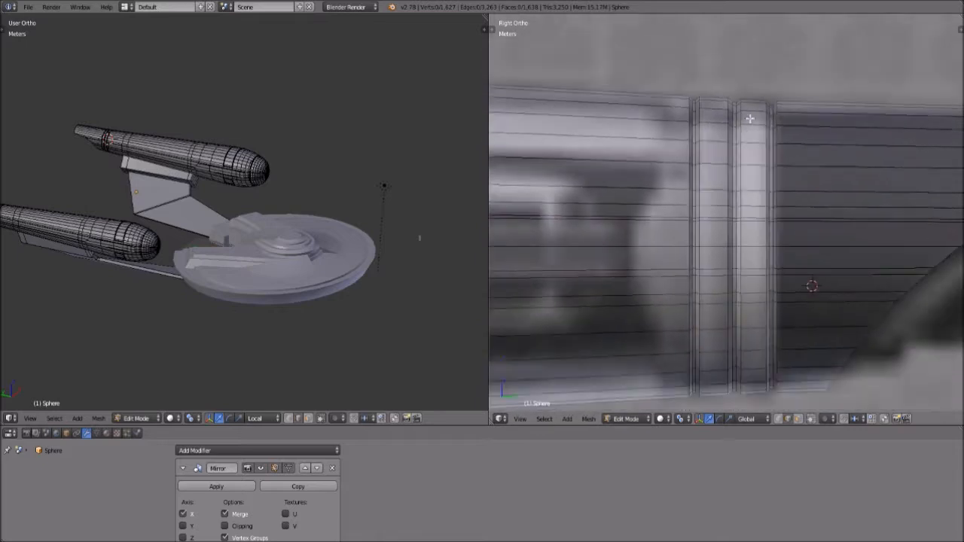
pyautogui.scroll(-4, 618, 282)
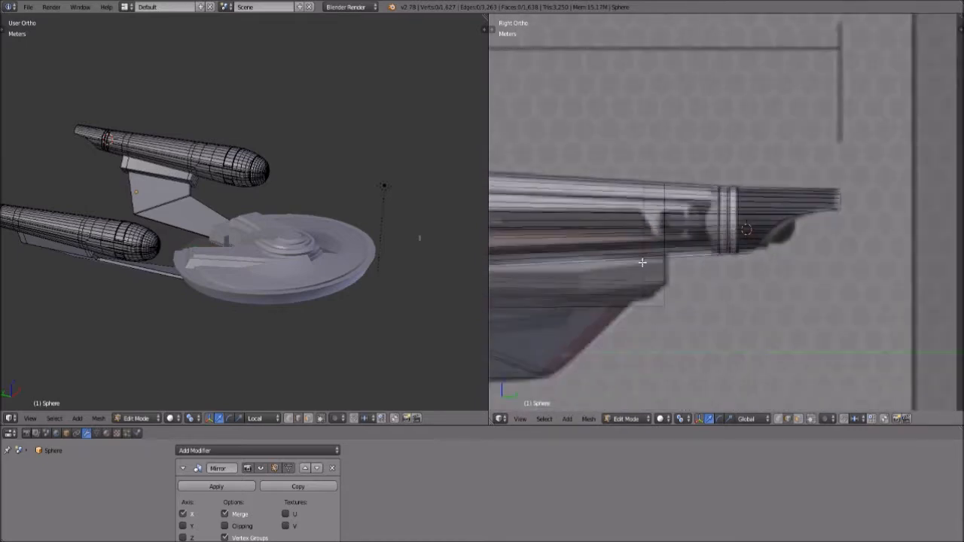
pyautogui.click(624, 419)
pyautogui.click(629, 407)
pyautogui.scroll(6, 193, 187)
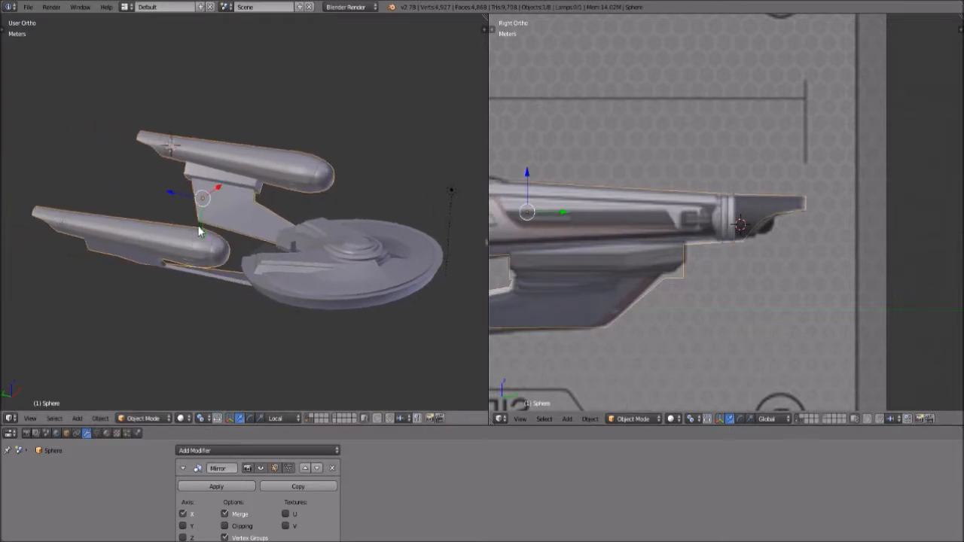
pyautogui.scroll(2, 193, 236)
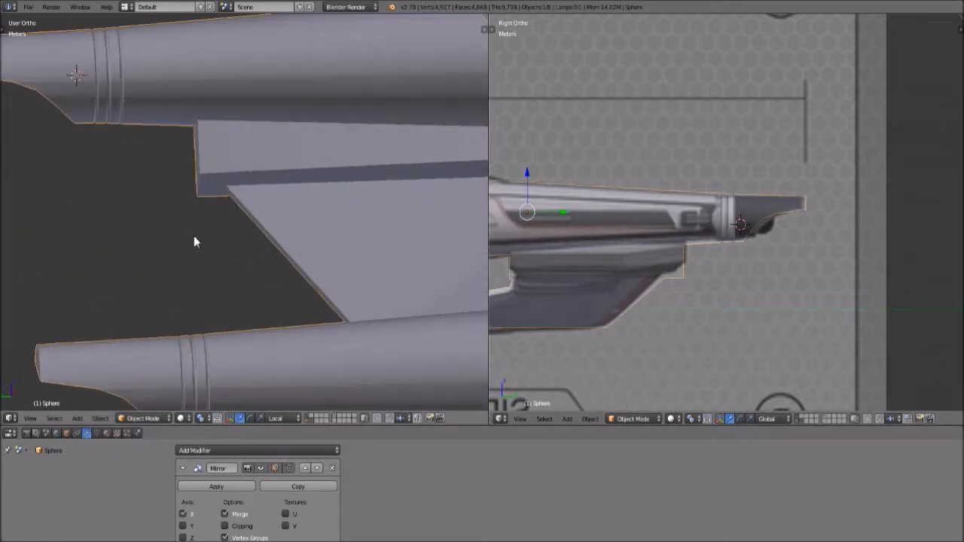
pyautogui.scroll(2, 196, 239)
pyautogui.scroll(3, 196, 239)
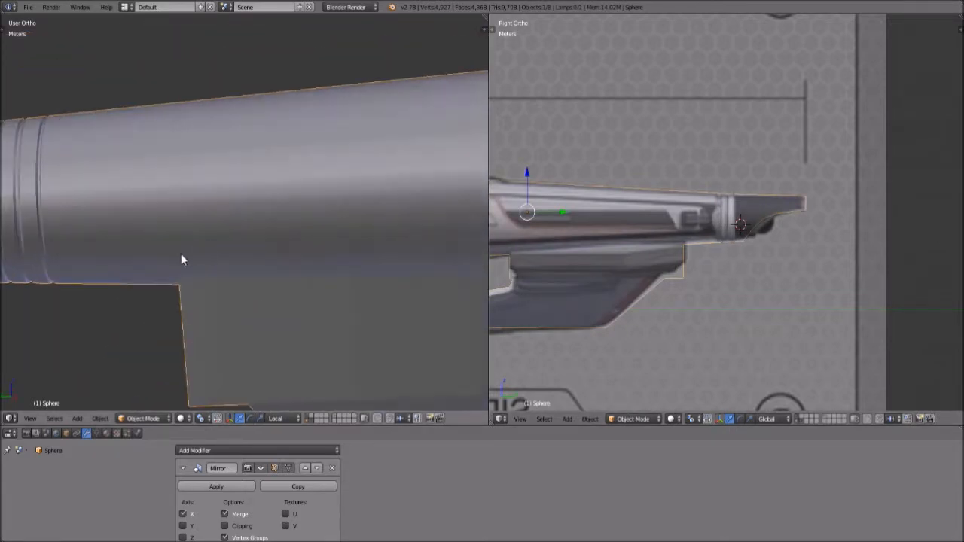
pyautogui.scroll(2, 272, 245)
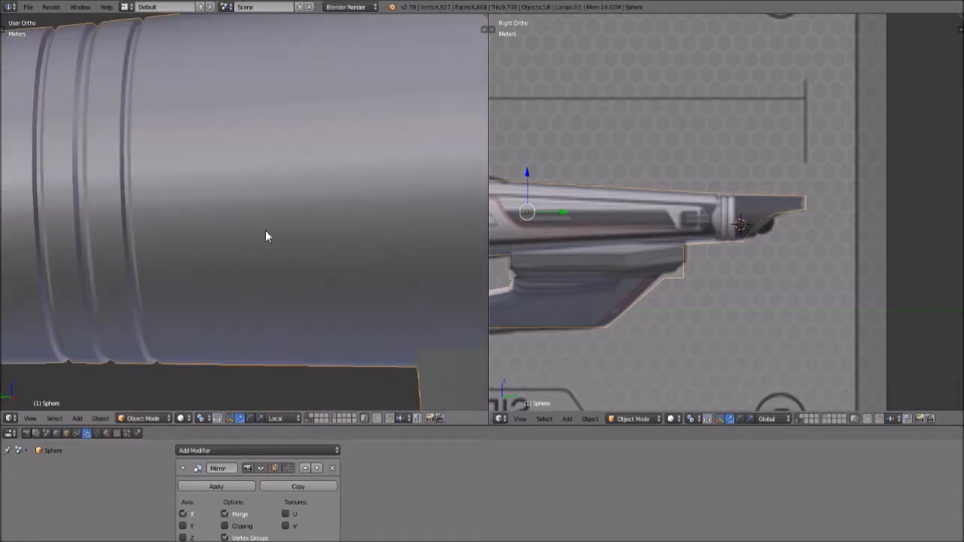
pyautogui.scroll(-6, 265, 236)
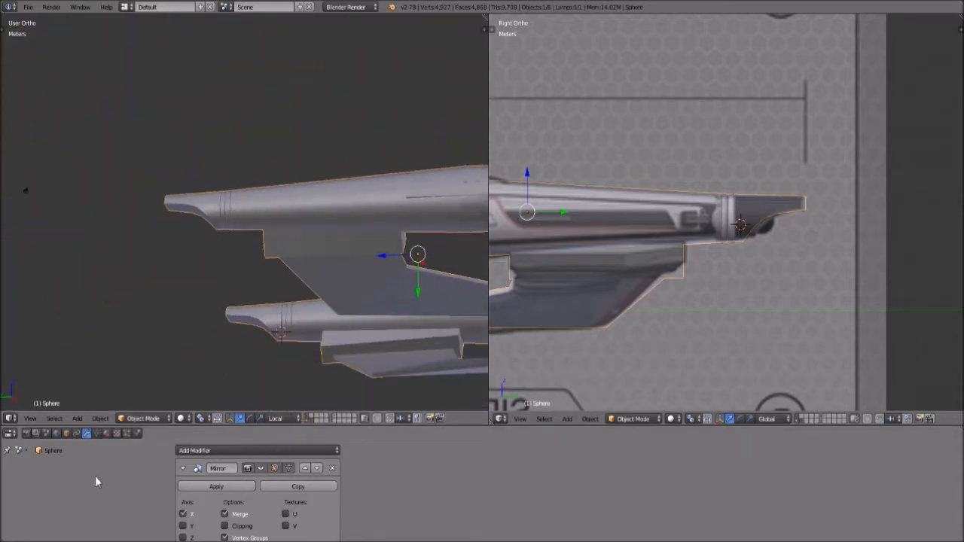
# Collapse the Mirror modifier's settings and add a Subdivision Surface modifier to the nacelle object.
pyautogui.click(183, 469)
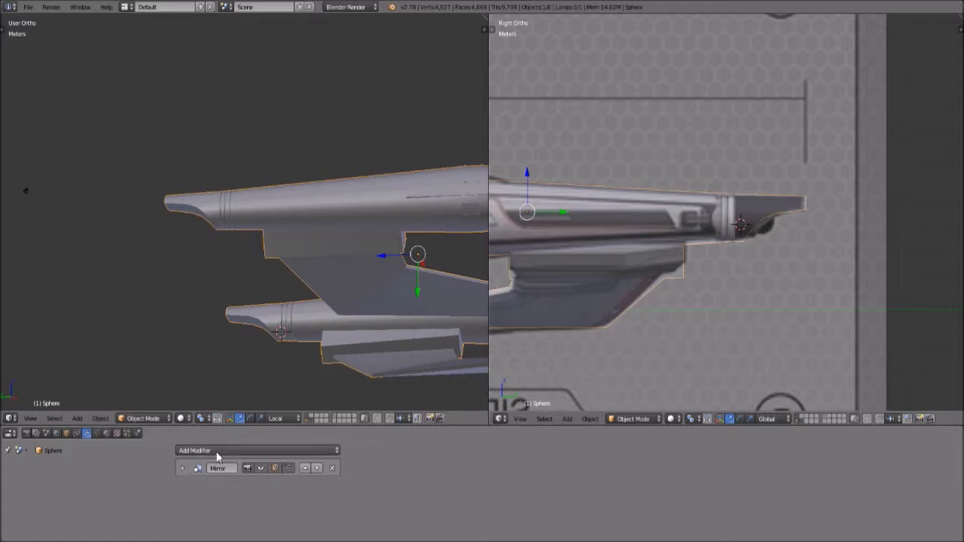
pyautogui.click(216, 452)
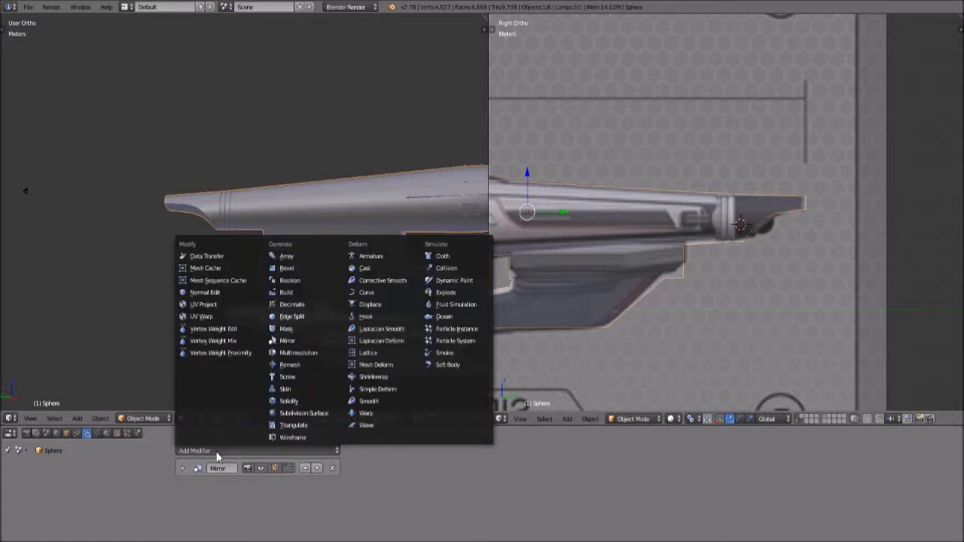
pyautogui.click(301, 413)
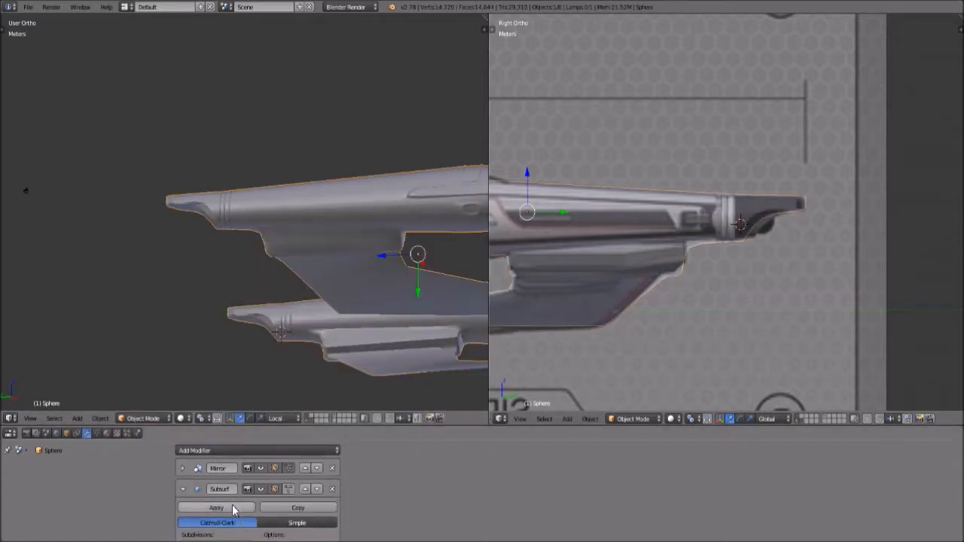
# Examine the effect of the subdivision smoothing on the nacelle, its collar grooves and the pylon from several angles.
pyautogui.moveTo(428, 229); pyautogui.dragTo(298, 226, button='middle')
pyautogui.scroll(4, 344, 260)
pyautogui.scroll(3, 290, 240)
pyautogui.scroll(-4, 290, 240)
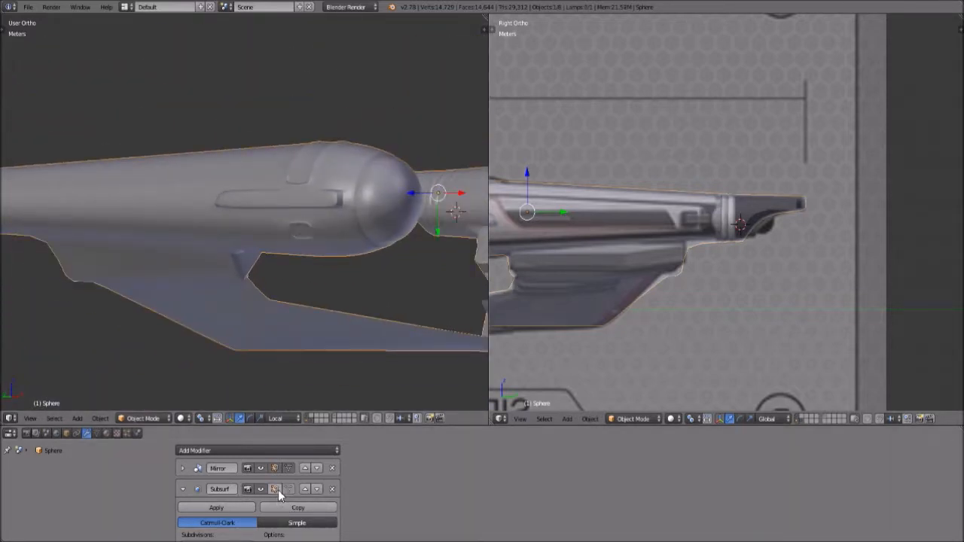
pyautogui.moveTo(203, 263); pyautogui.dragTo(271, 264, button='middle')
pyautogui.scroll(3, 271, 290)
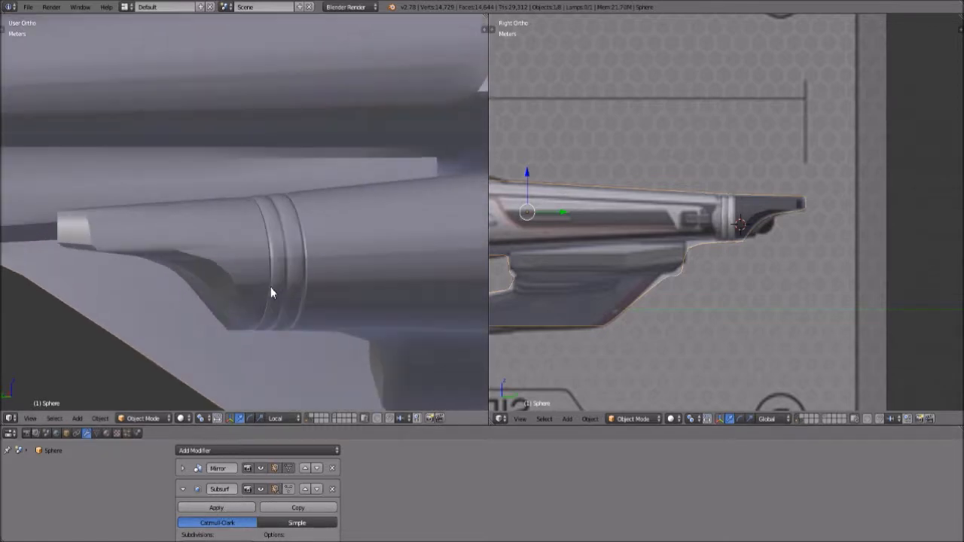
pyautogui.moveTo(269, 300); pyautogui.dragTo(175, 223, button='middle')
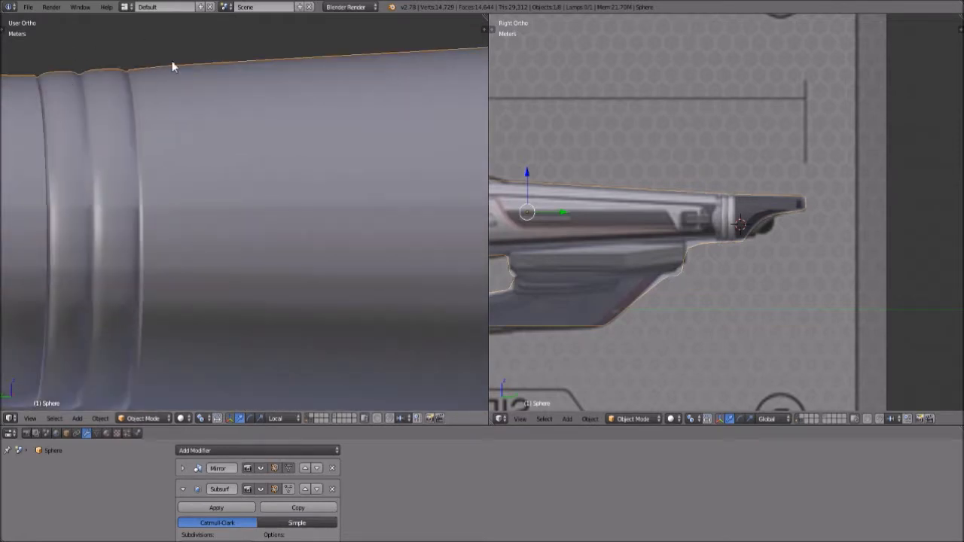
pyautogui.scroll(-7, 282, 167)
pyautogui.moveTo(300, 195); pyautogui.dragTo(207, 327, button='middle')
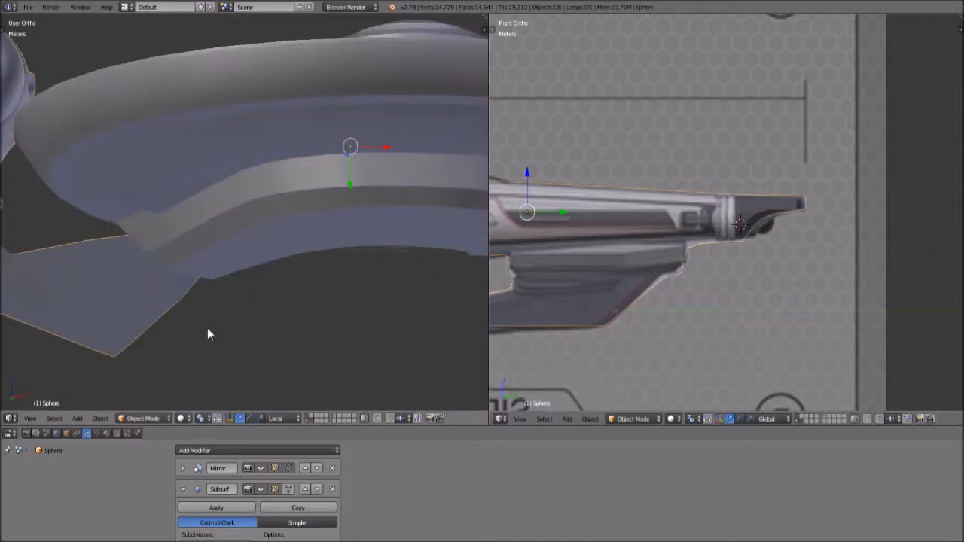
pyautogui.click(151, 419)
pyautogui.click(159, 409)
pyautogui.click(153, 420)
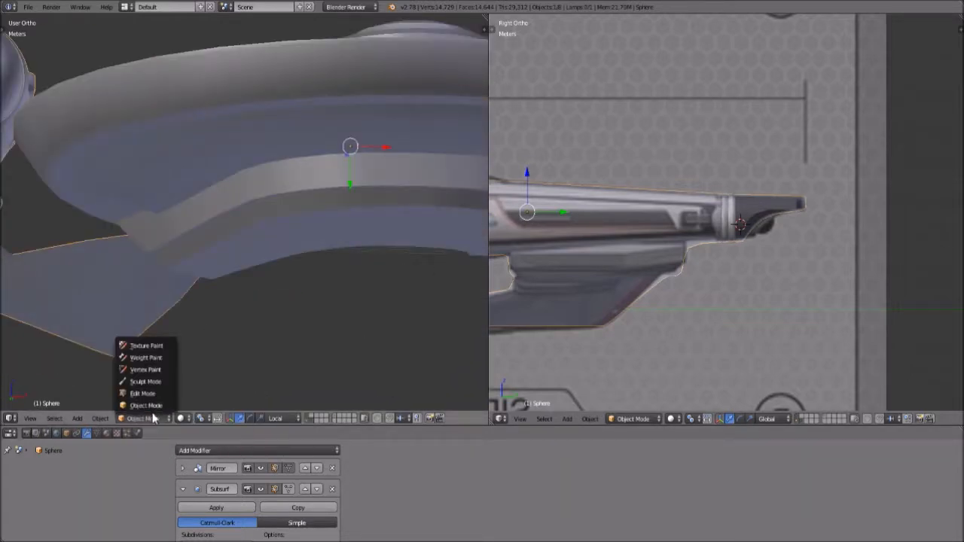
pyautogui.click(155, 404)
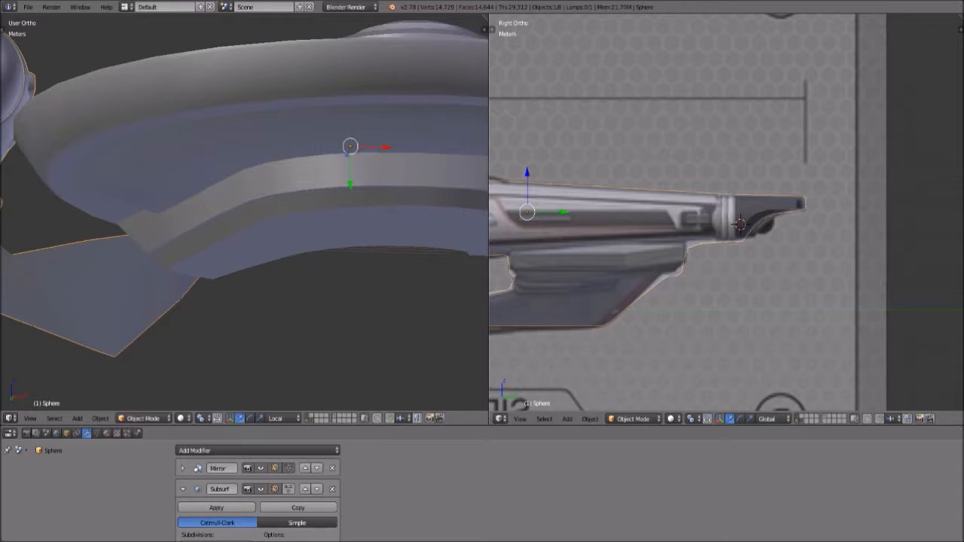
# Disable the Subsurf modifier's viewport display and look over the unsmoothed nacelle and pylon.
pyautogui.moveTo(253, 191); pyautogui.dragTo(280, 272, button='middle')
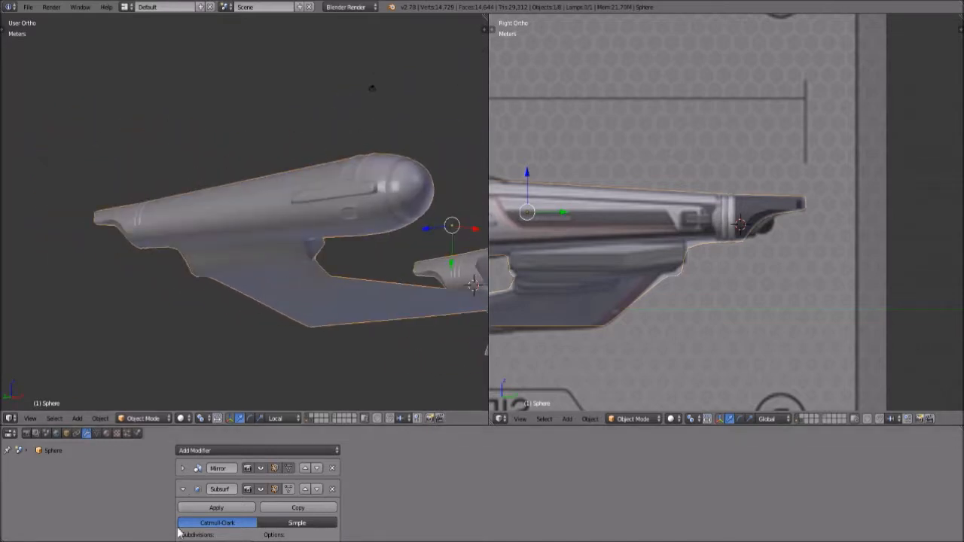
pyautogui.click(260, 491)
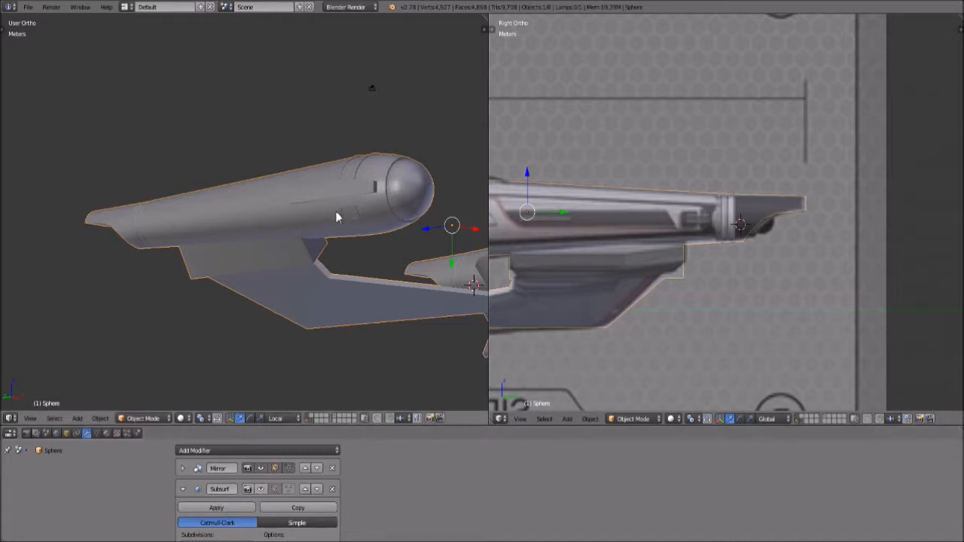
pyautogui.moveTo(337, 218); pyautogui.dragTo(326, 193, button='middle')
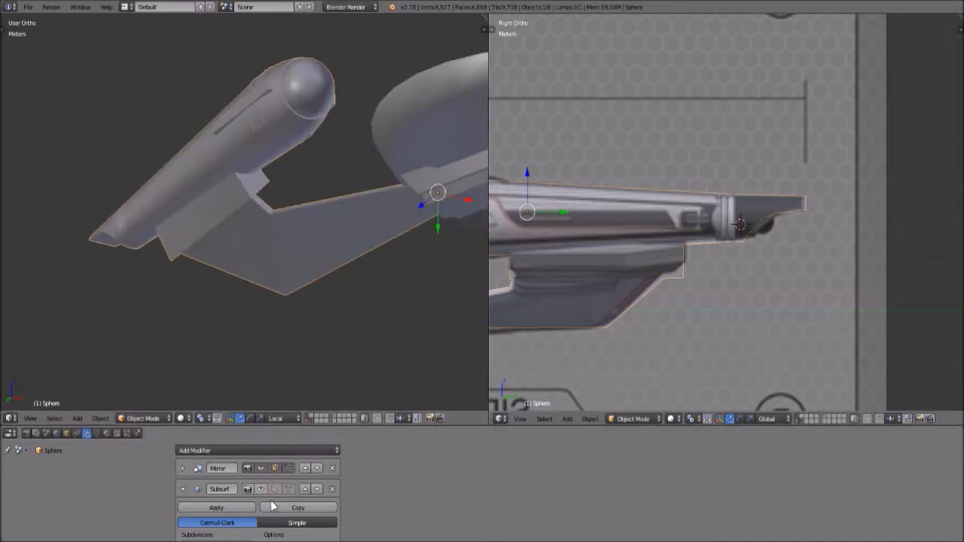
# Re-enable the Subsurf modifier's viewport display and examine the smoothed band, side strip and recessed panel on the nacelle up close.
pyautogui.moveTo(289, 160); pyautogui.dragTo(249, 193, button='middle')
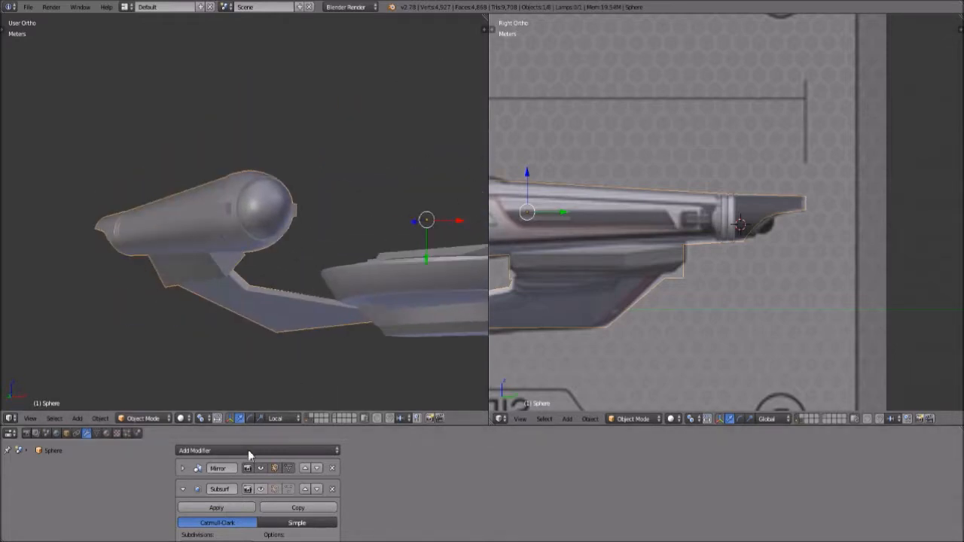
pyautogui.click(261, 491)
pyautogui.moveTo(200, 274); pyautogui.dragTo(393, 239, button='middle')
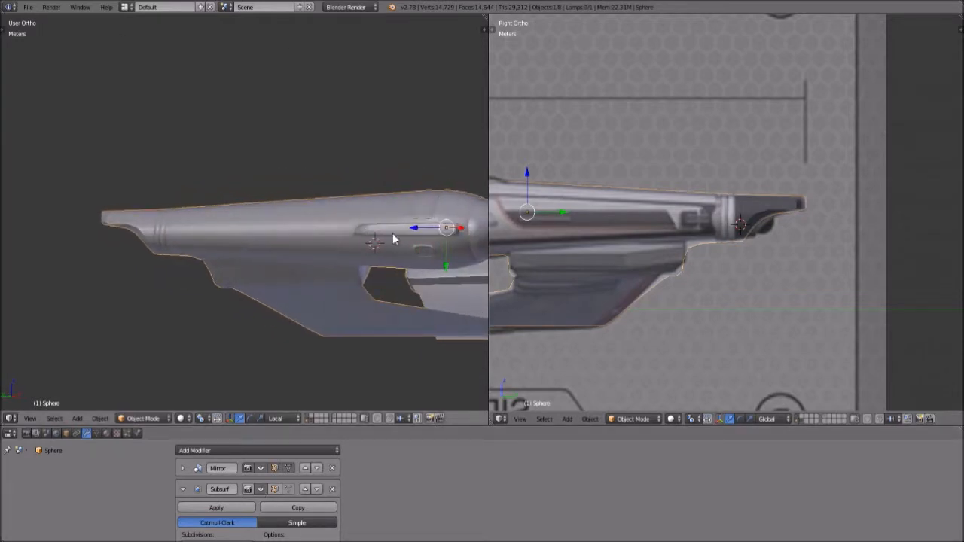
pyautogui.scroll(8, 394, 240)
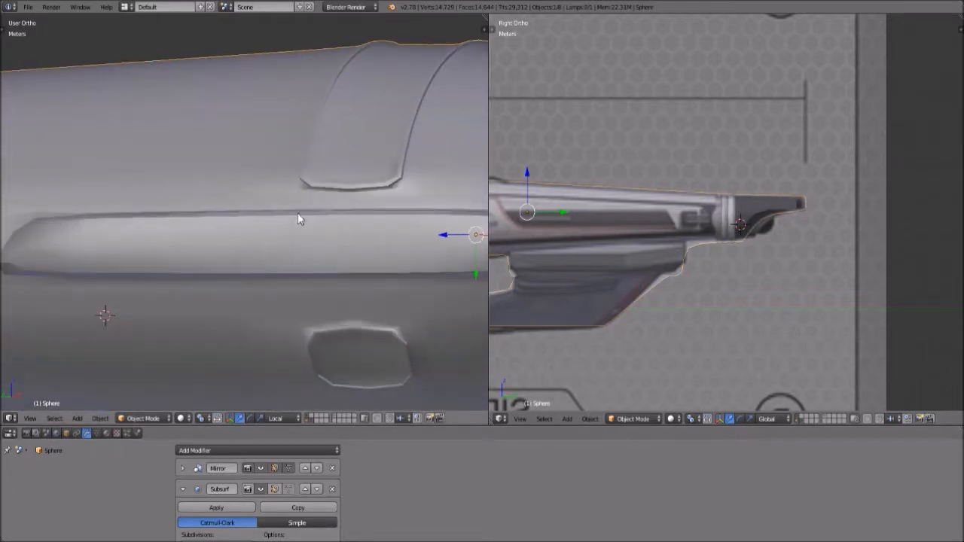
pyautogui.scroll(-1, 297, 223)
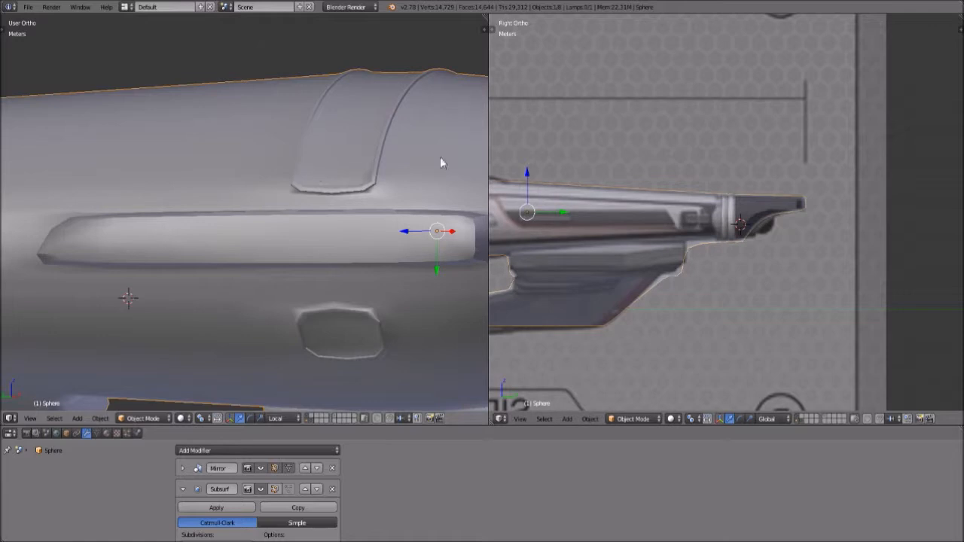
# Put the nacelle mesh in Edit Mode and examine the edges of the curved band behind the front dome.
pyautogui.click(147, 418)
pyautogui.click(149, 396)
pyautogui.keyDown('shift'); pyautogui.moveTo(418, 231); pyautogui.dragTo(317, 231, button='middle'); pyautogui.keyUp('shift')
pyautogui.scroll(5, 317, 231)
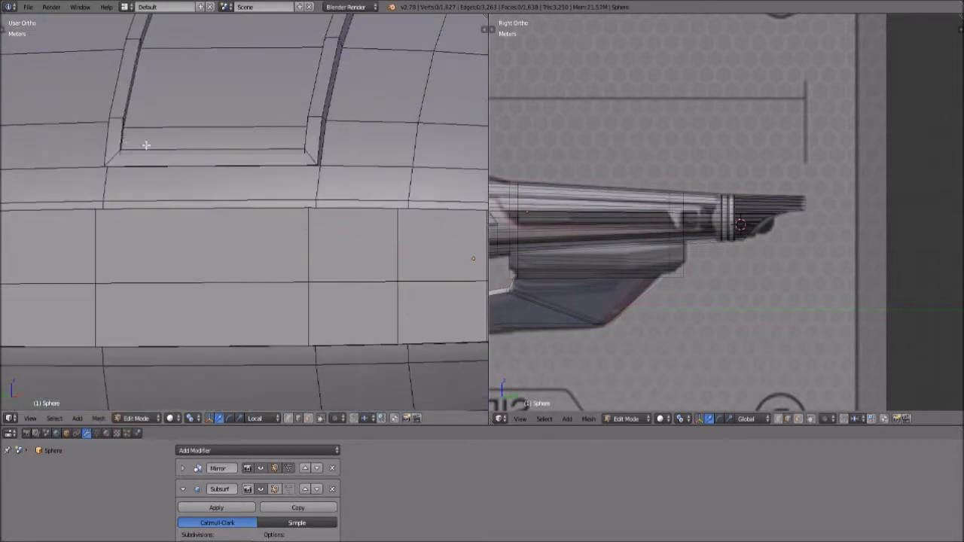
pyautogui.scroll(-3, 175, 137)
pyautogui.moveTo(233, 120); pyautogui.dragTo(185, 160, button='middle')
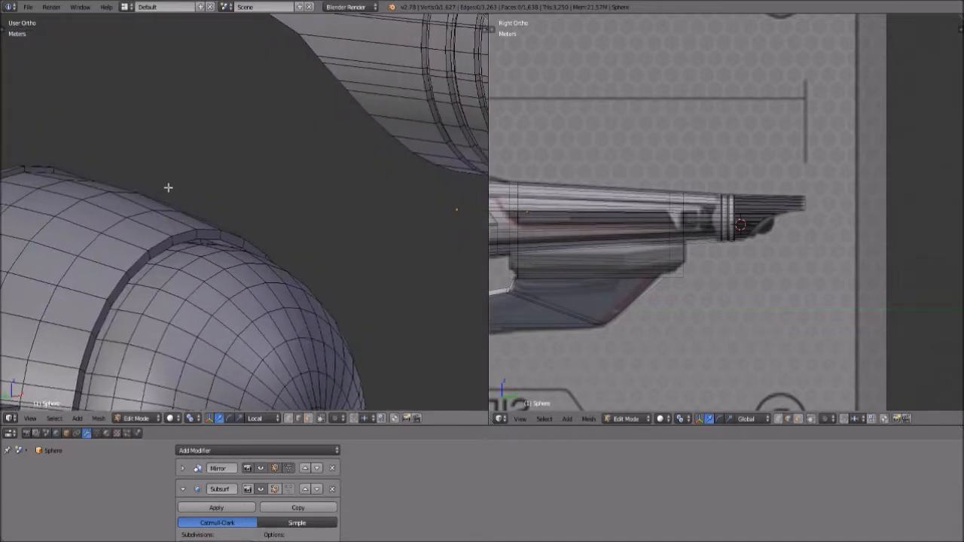
# Select the inner edge loop on the rear side of the curved nacelle band and crease its edges.
pyautogui.keyDown('shift'); pyautogui.moveTo(57, 207); pyautogui.dragTo(301, 173, button='middle'); pyautogui.keyUp('shift')
pyautogui.scroll(6, 279, 274)
pyautogui.rightClick(305, 222)
pyautogui.hotkey('ctrl', 'e')
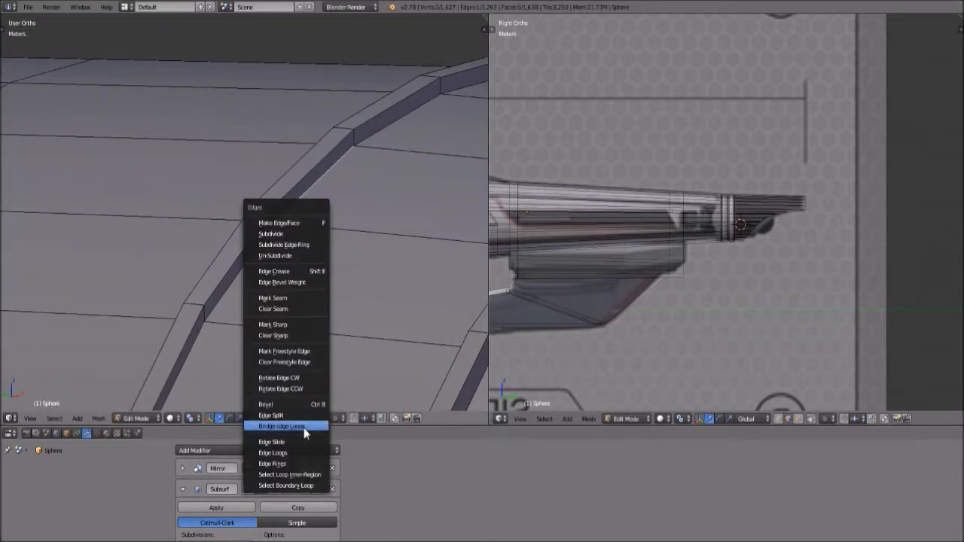
pyautogui.click(298, 454)
pyautogui.scroll(-3, 395, 254)
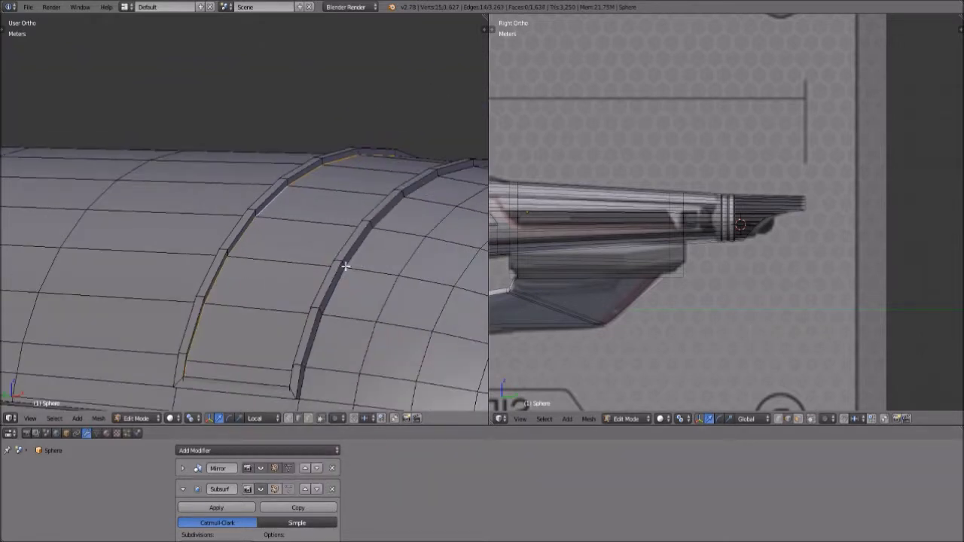
pyautogui.hotkey('shift', 'e')
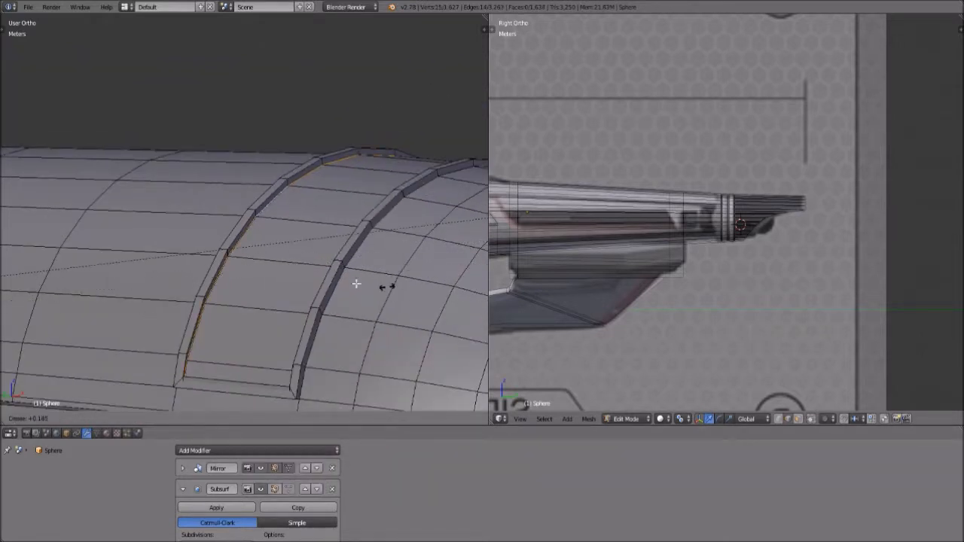
pyautogui.click(339, 304)
pyautogui.moveTo(340, 304); pyautogui.dragTo(385, 142, button='middle')
pyautogui.scroll(3, 296, 153)
pyautogui.hotkey('shift', 'e')
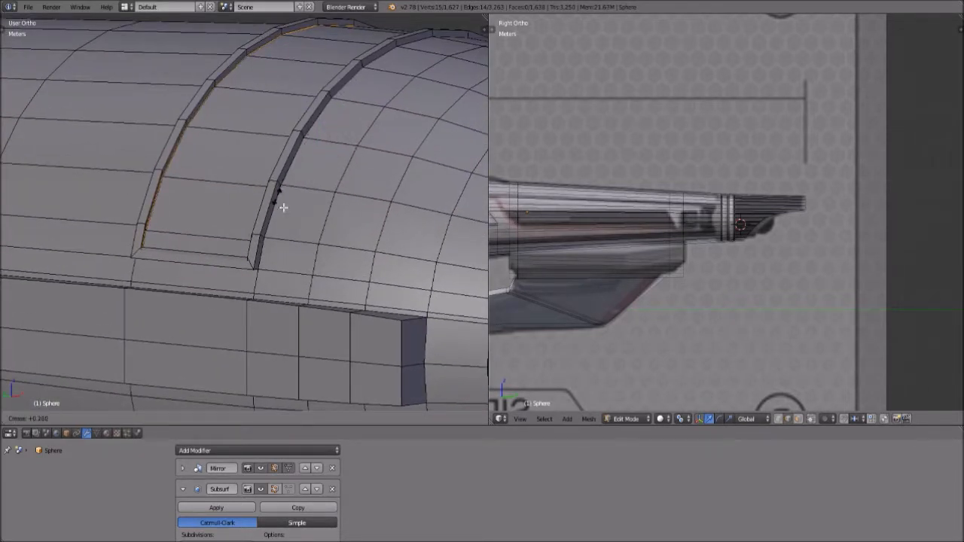
pyautogui.click(382, 376)
pyautogui.scroll(1, 291, 213)
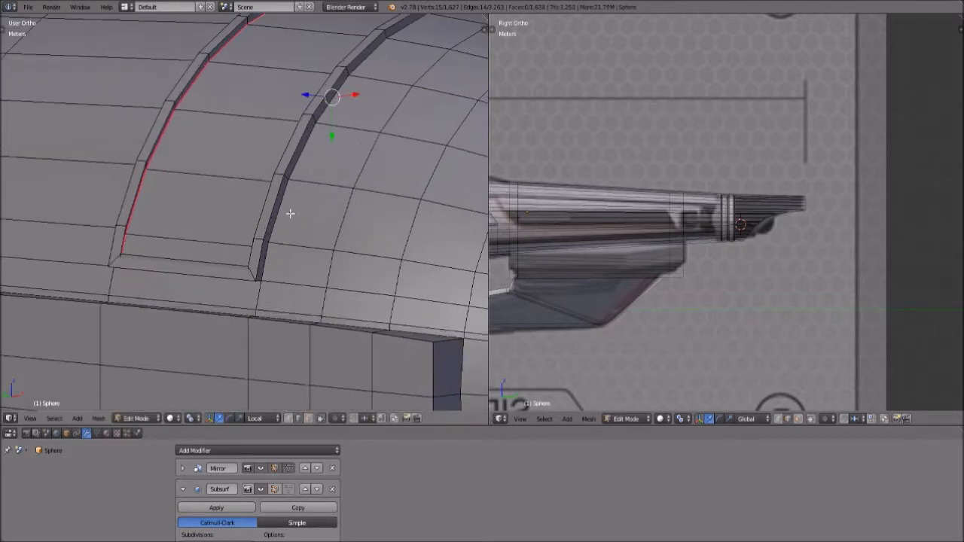
# Check the creased band in Object Mode, return to Edit Mode and enable the Subsurf modifier's Edit Mode display.
pyautogui.click(137, 418)
pyautogui.click(141, 400)
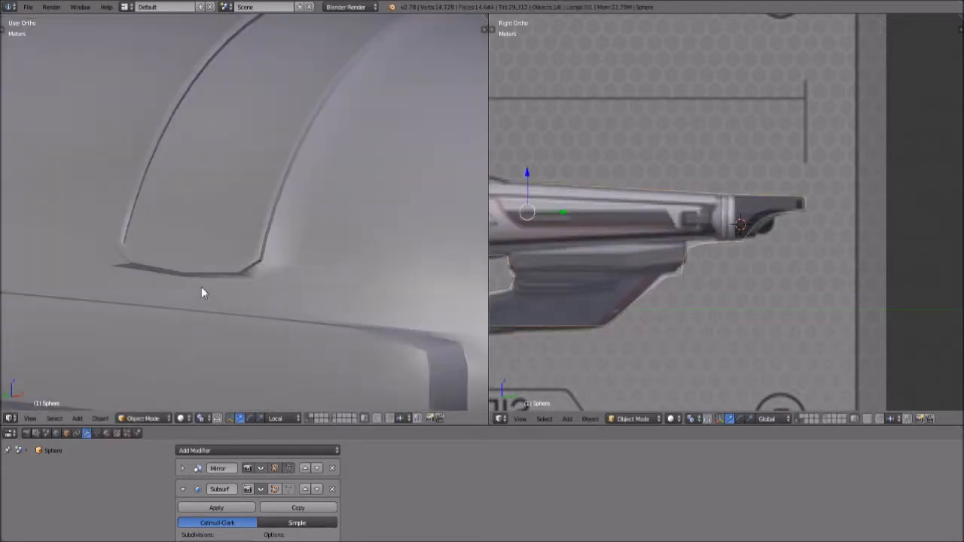
pyautogui.click(159, 419)
pyautogui.click(140, 387)
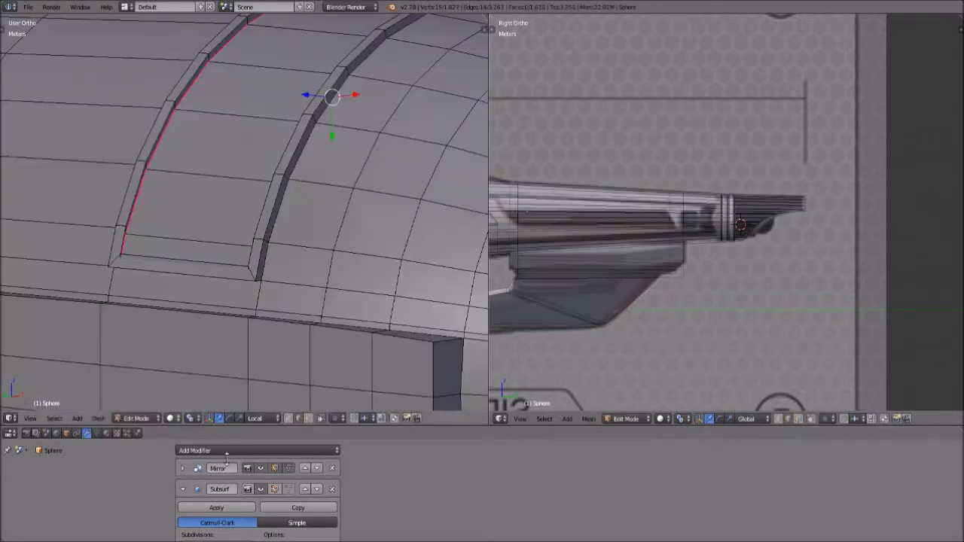
pyautogui.click(274, 489)
pyautogui.scroll(2, 253, 290)
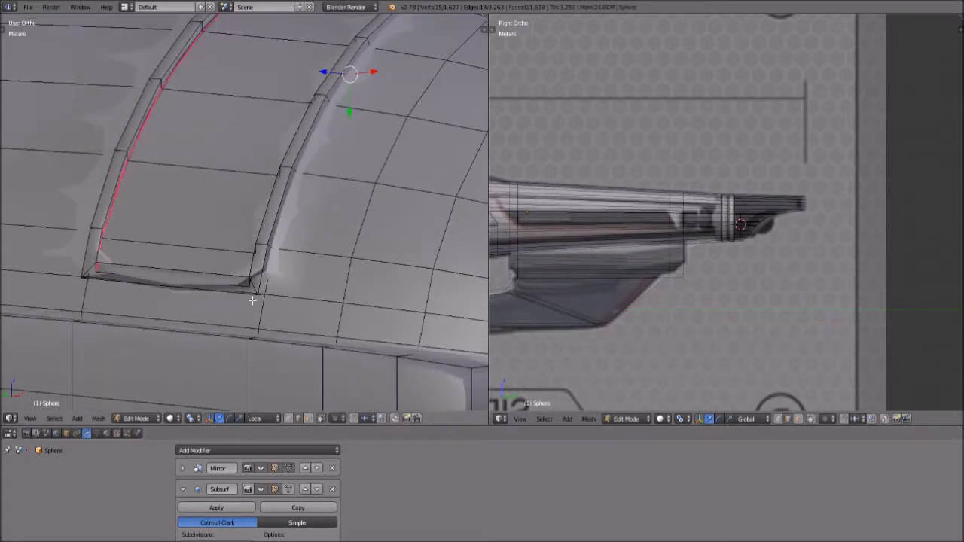
# Try creasing the outer edge loop on the band's front side, and undo the crease and that selection.
pyautogui.rightClick(256, 313)
pyautogui.rightClick(288, 278)
pyautogui.hotkey('ctrl', 'e')
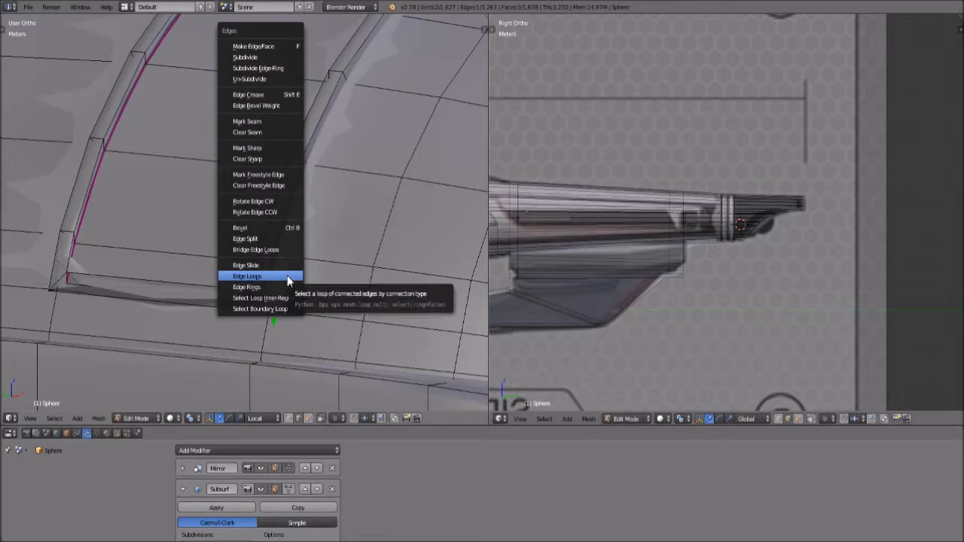
pyautogui.click(288, 277)
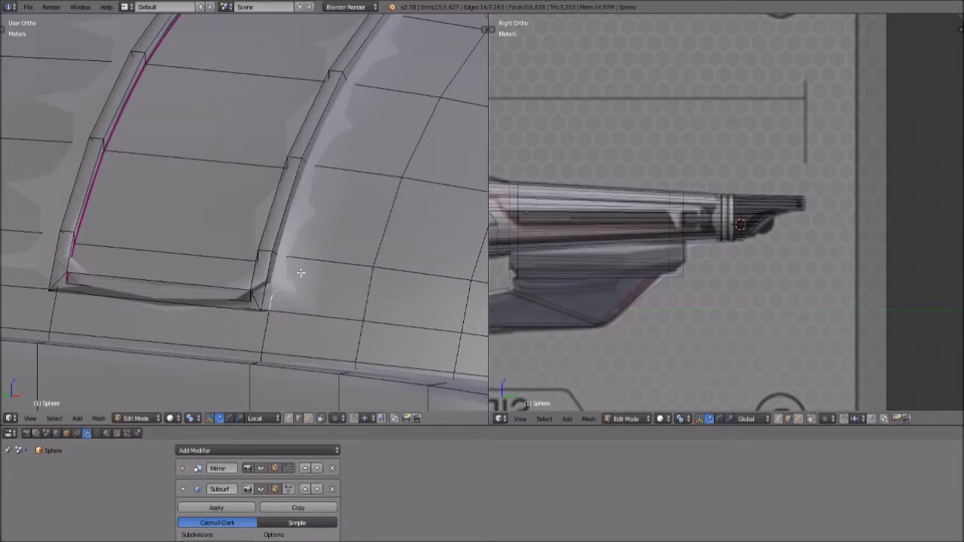
pyautogui.hotkey('shift', 'e')
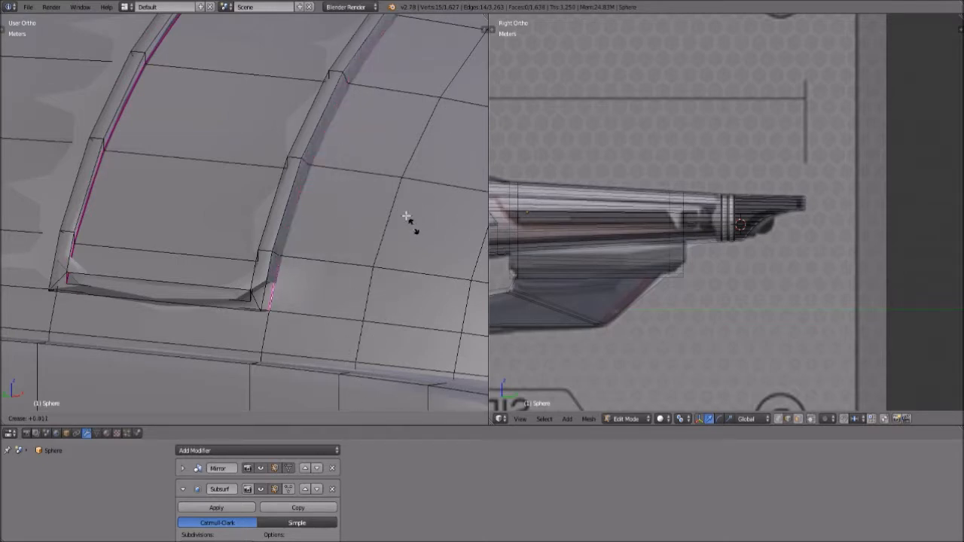
pyautogui.click(351, 194)
pyautogui.hotkey('ctrl', 'z')
pyautogui.hotkey('ctrl', 'z')
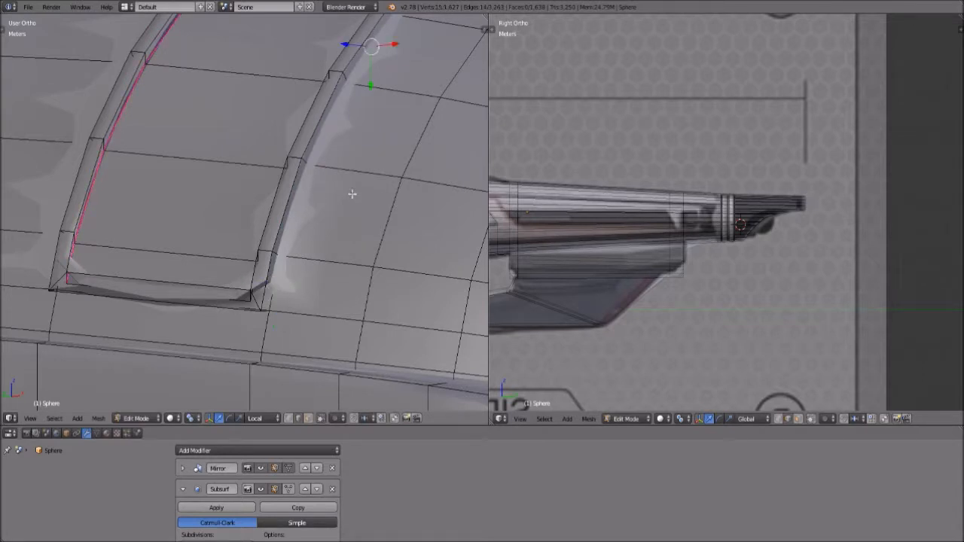
# Duplicate the creased rear edge loop in place while in wireframe shading, and return the viewport to solid shading.
pyautogui.press('z')
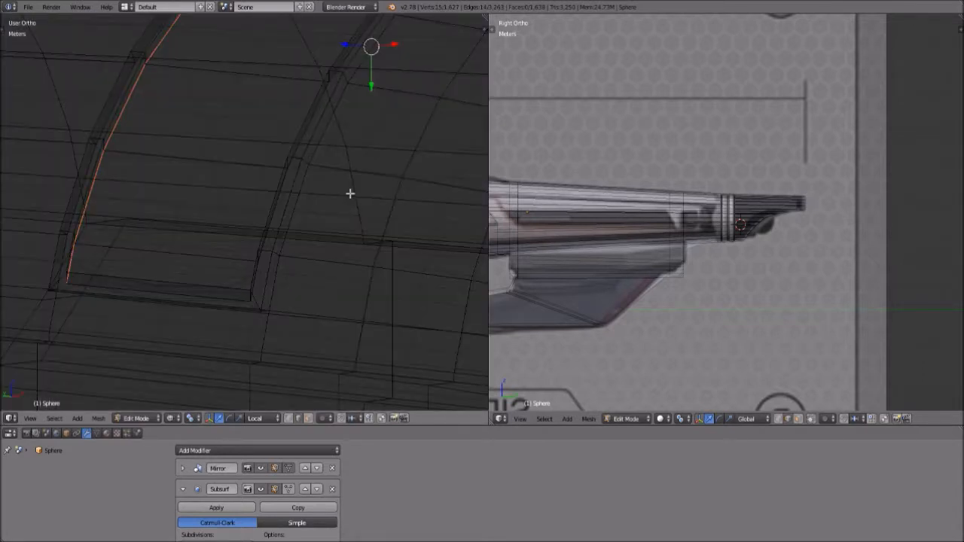
pyautogui.hotkey('shift', 'd')
pyautogui.rightClick(237, 342)
pyautogui.click(173, 420)
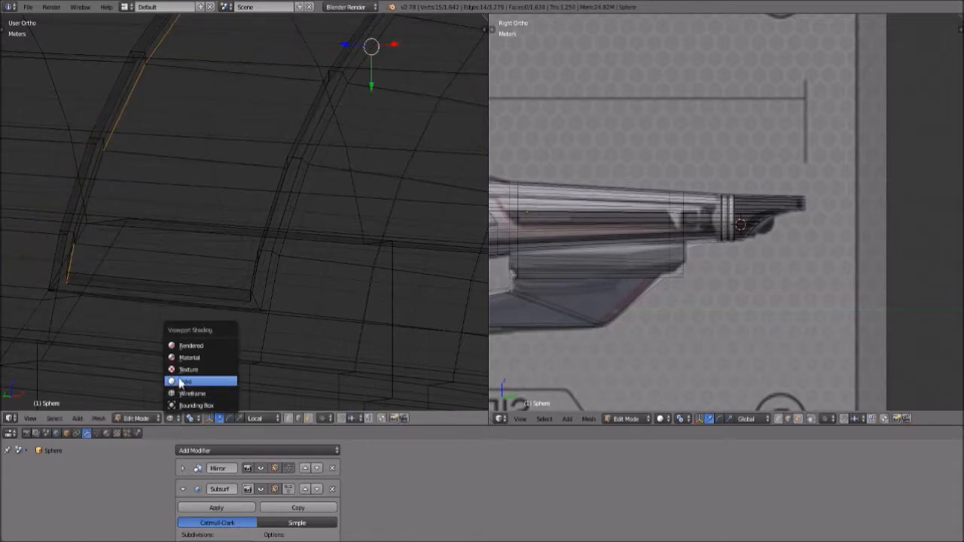
pyautogui.click(183, 382)
# Try adding a loop cut along the outer rim of the curved band, and undo it.
pyautogui.scroll(2, 321, 209)
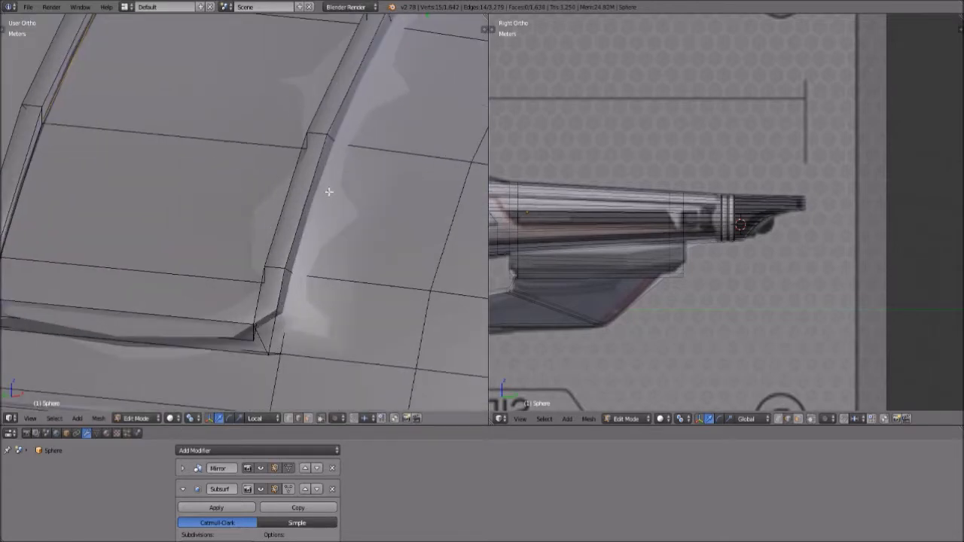
pyautogui.hotkey('ctrl', 'r')
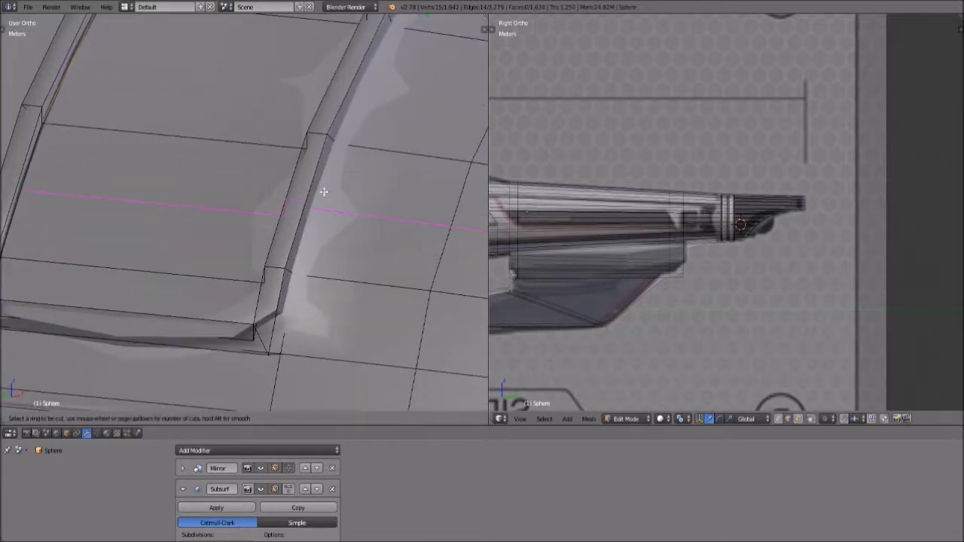
pyautogui.click(332, 139)
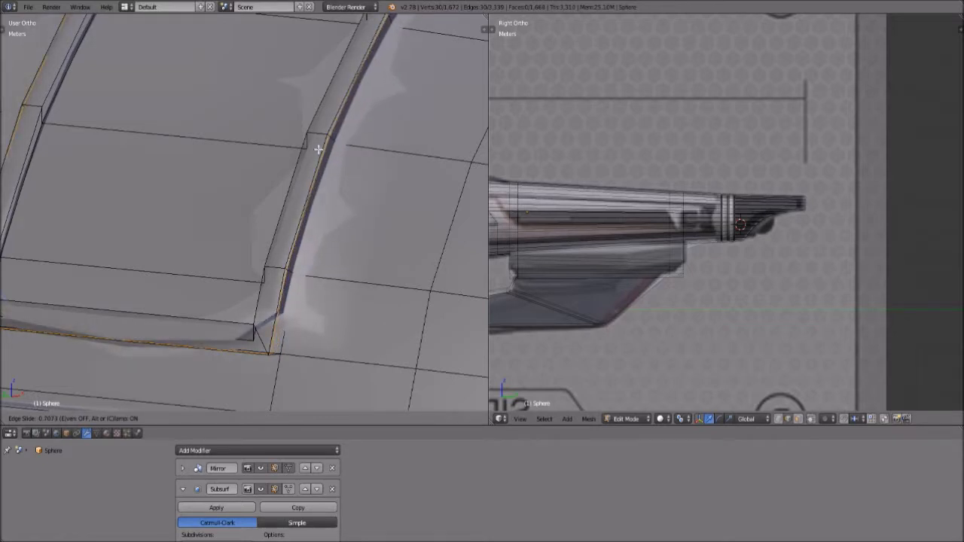
pyautogui.rightClick(318, 149)
pyautogui.hotkey('ctrl', 'z')
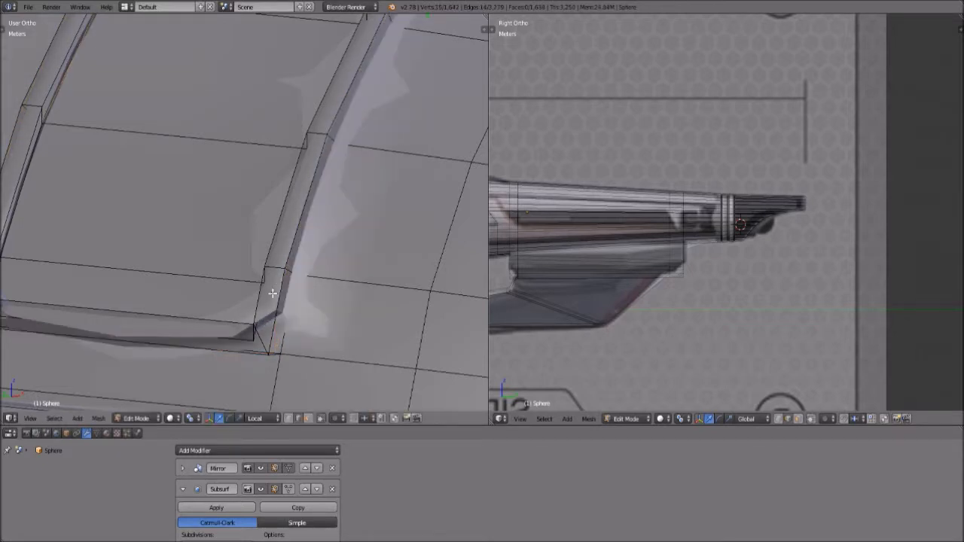
# Try adding a lengthwise loop cut through the nacelle near the band's lower corner, and undo it.
pyautogui.hotkey('ctrl', 'r')
pyautogui.click(271, 301)
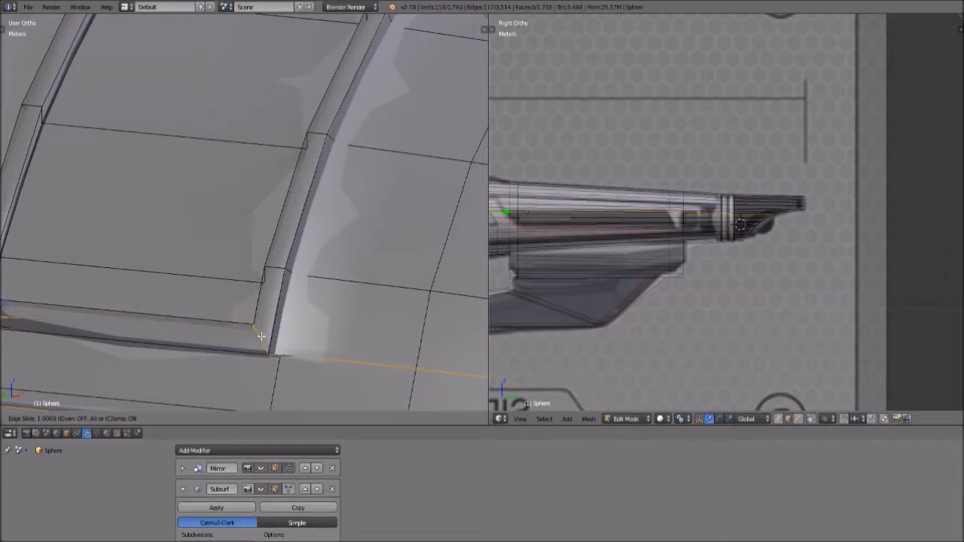
pyautogui.click(265, 314)
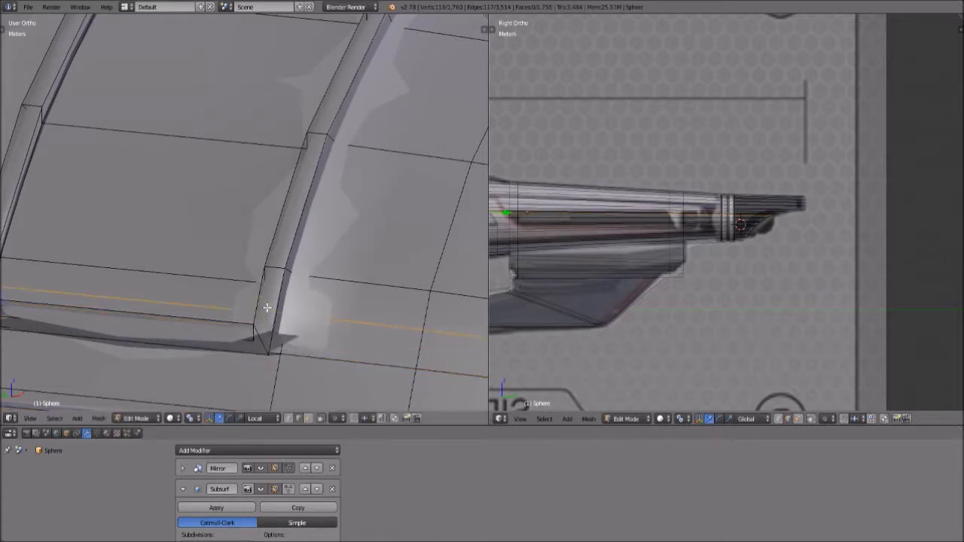
pyautogui.hotkey('ctrl', 'z')
pyautogui.scroll(-4, 276, 232)
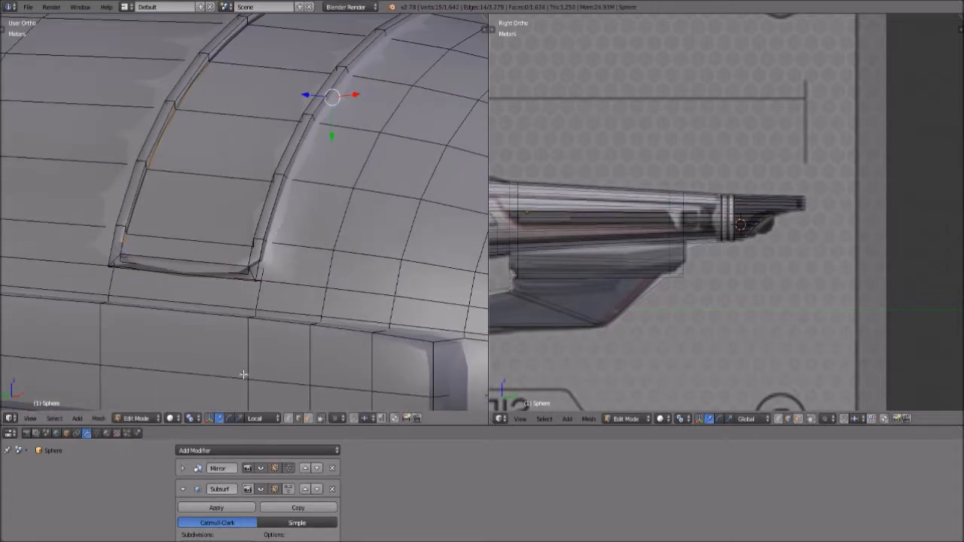
# Return to Object Mode, disable the Subsurf modifier's viewport display and look over the unsmoothed nacelle and pylon.
pyautogui.click(144, 418)
pyautogui.click(135, 403)
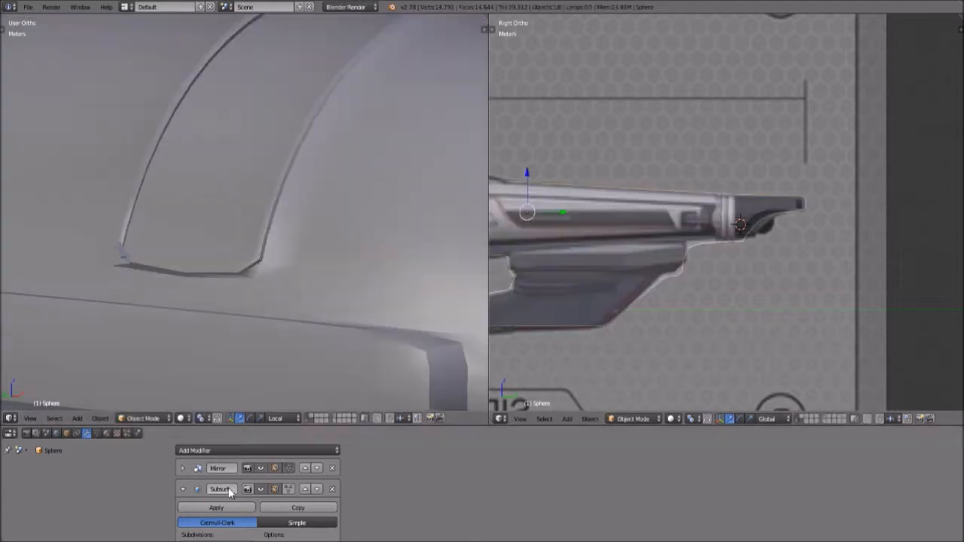
pyautogui.click(273, 489)
pyautogui.scroll(-8, 277, 283)
pyautogui.moveTo(280, 276); pyautogui.dragTo(375, 210, button='middle')
pyautogui.scroll(-2, 784, 254)
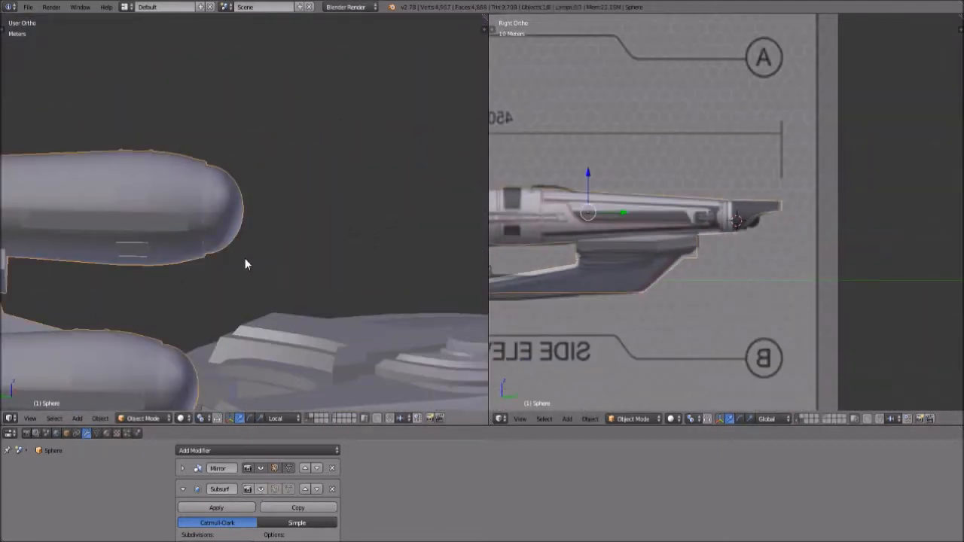
pyautogui.moveTo(372, 238); pyautogui.dragTo(392, 251, button='middle')
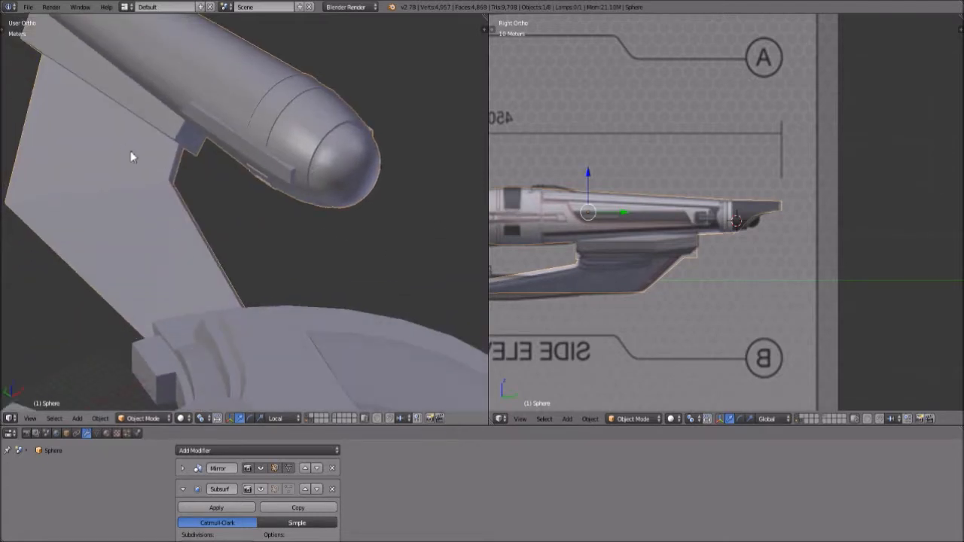
pyautogui.scroll(2, 122, 145)
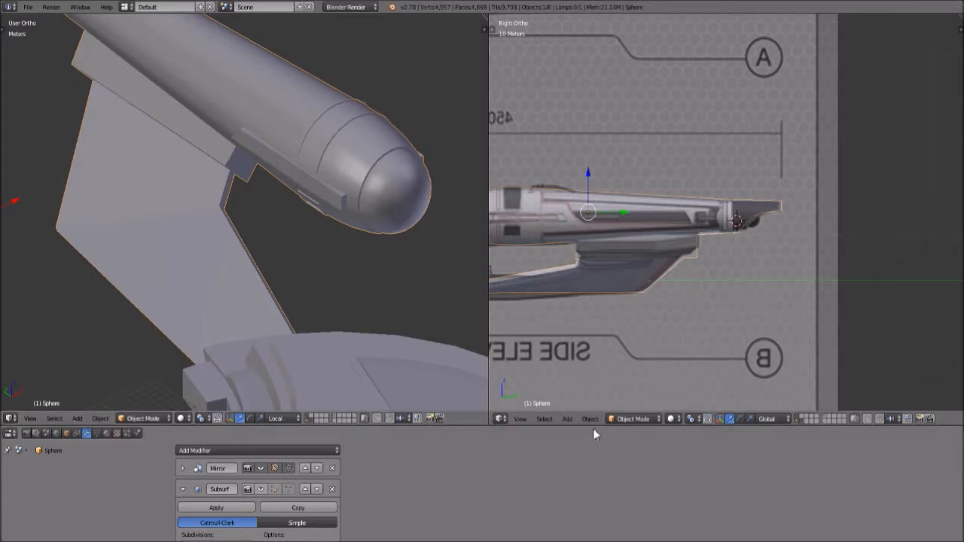
# Switch the side reference view to the front elevation and enter Edit Mode on the nacelle mesh at the pylon bracket.
pyautogui.click(520, 419)
pyautogui.click(534, 349)
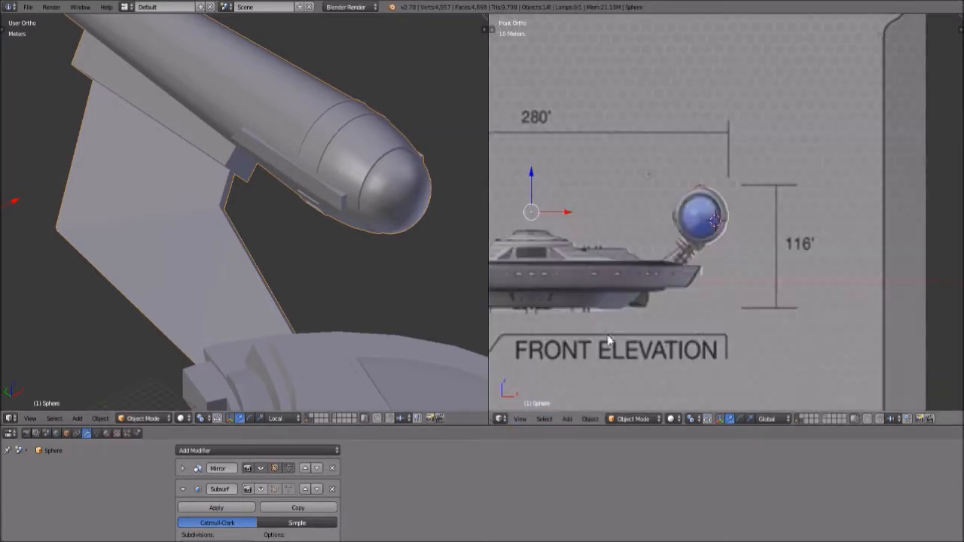
pyautogui.scroll(5, 723, 298)
pyautogui.keyDown('shift'); pyautogui.moveTo(760, 240); pyautogui.dragTo(784, 311, button='middle'); pyautogui.keyUp('shift')
pyautogui.scroll(3, 756, 285)
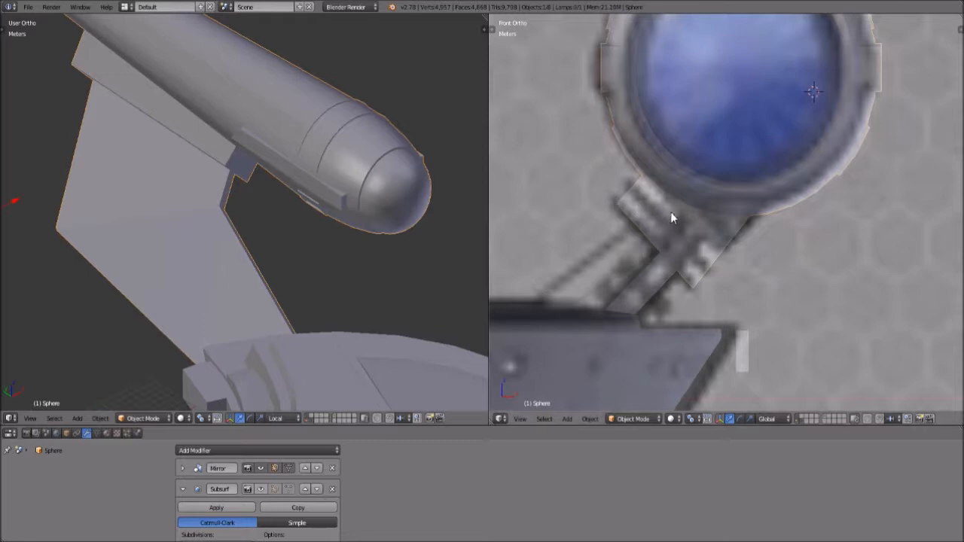
pyautogui.click(635, 419)
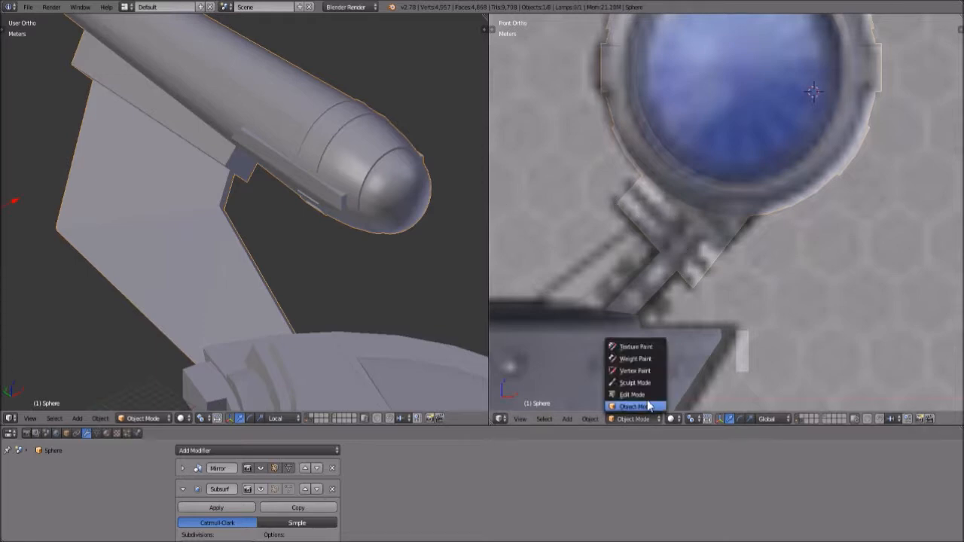
pyautogui.click(637, 399)
pyautogui.scroll(2, 718, 267)
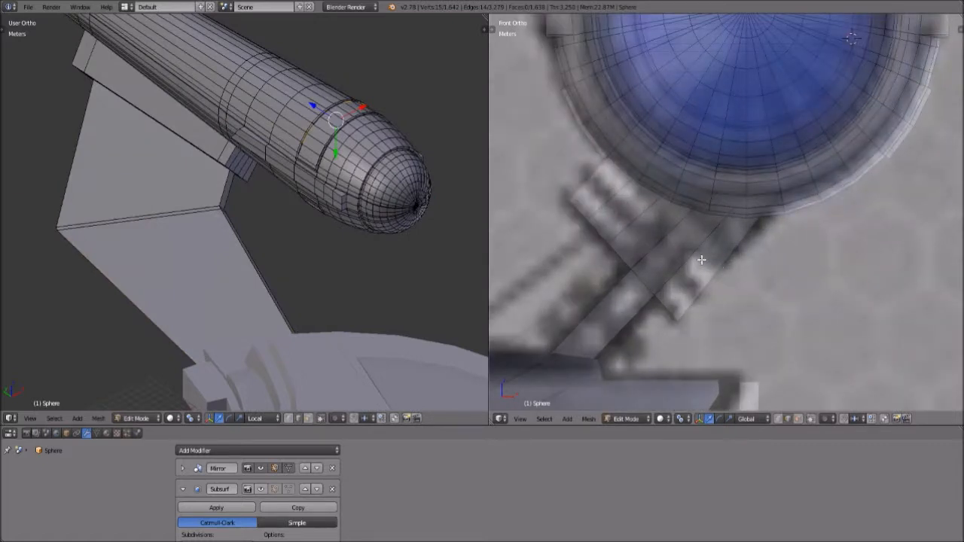
# Try adding a lengthwise loop cut around the pylon bracket just below the nacelle, and undo it.
pyautogui.hotkey('ctrl', 'r')
pyautogui.click(702, 260)
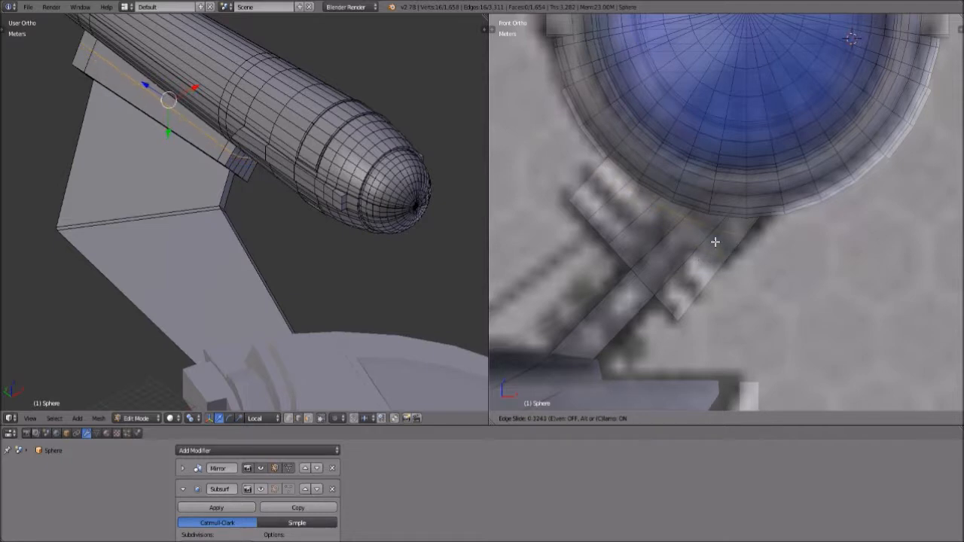
pyautogui.click(708, 255)
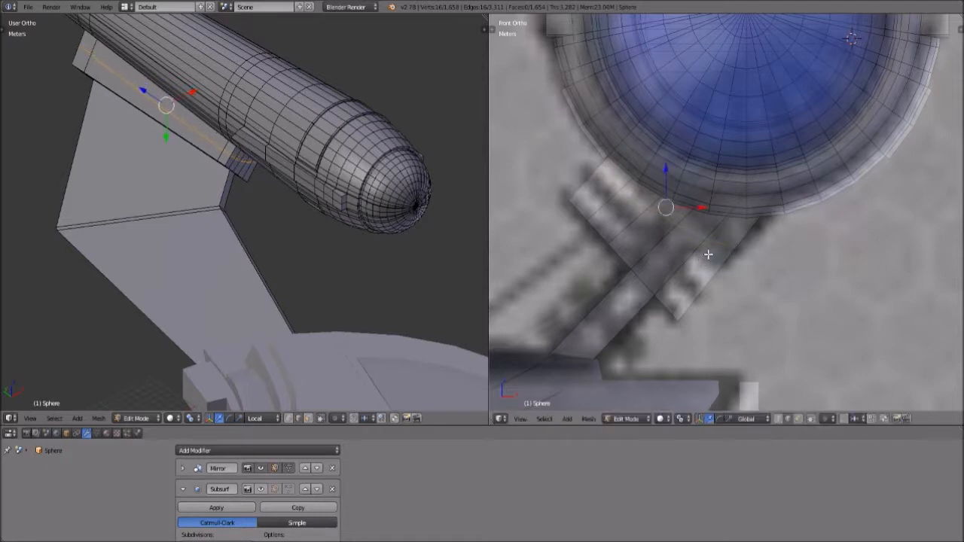
pyautogui.press('a')
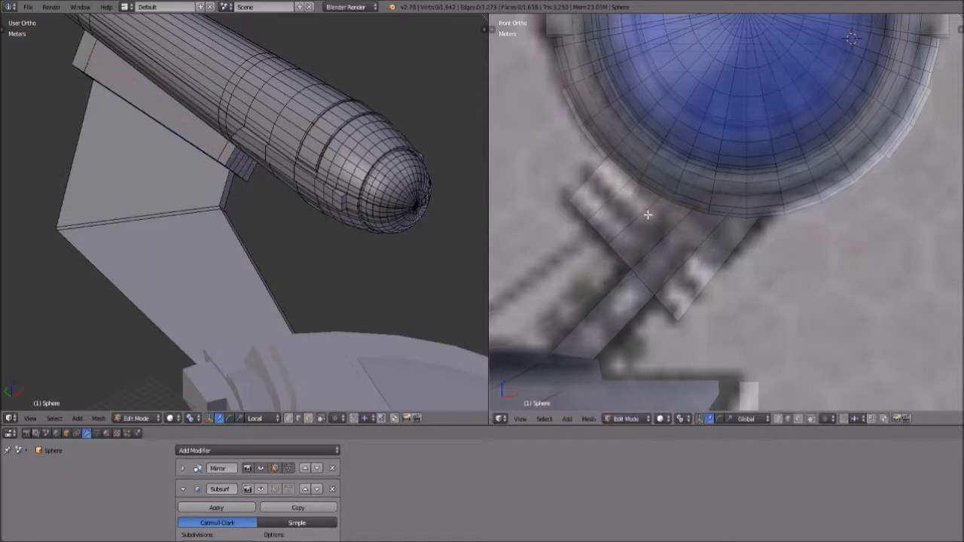
# Try a knife cut across the front of the pylon bracket with the whole mesh selected, check it from other angles, and undo it.
pyautogui.press('a')
pyautogui.press('k')
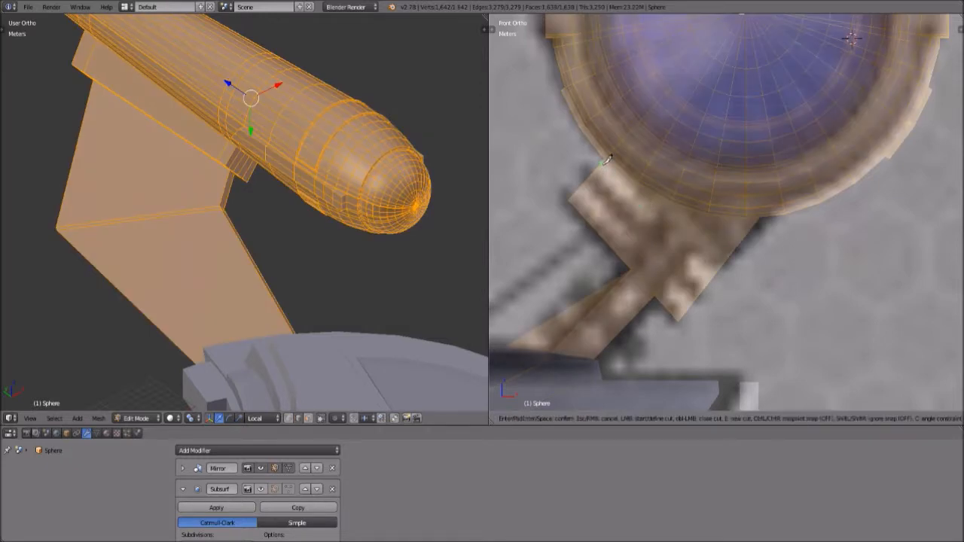
pyautogui.click(604, 160)
pyautogui.press('Return')
pyautogui.moveTo(728, 276); pyautogui.dragTo(708, 293, button='middle')
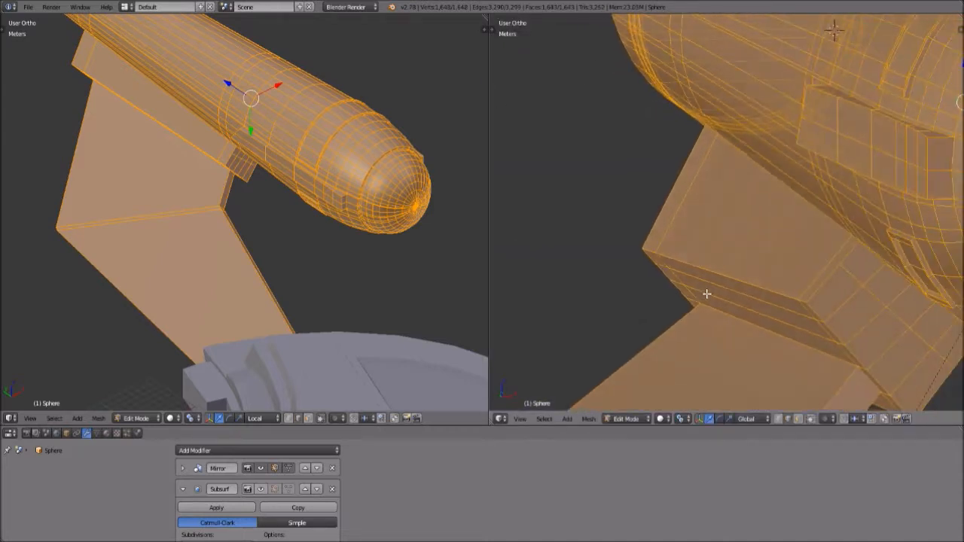
pyautogui.click(519, 419)
pyautogui.click(537, 358)
pyautogui.click(518, 418)
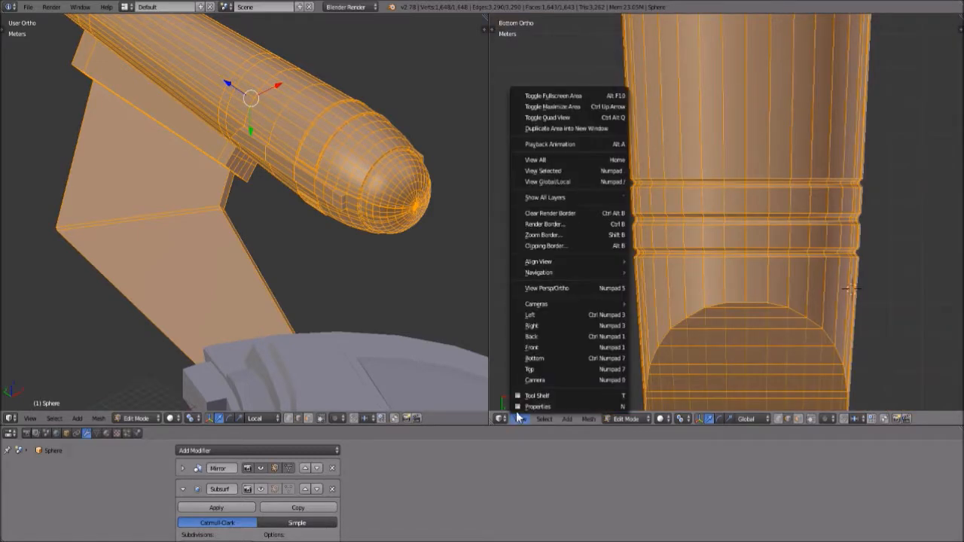
pyautogui.click(531, 347)
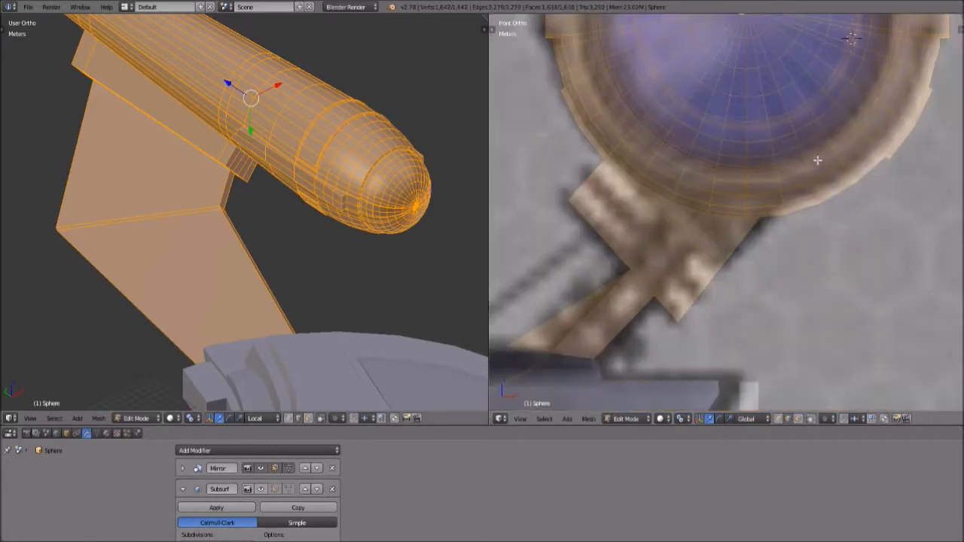
# Try a straight knife cut all the way through the pylon bracket, parallel to its lower edge, and undo it.
pyautogui.press('k')
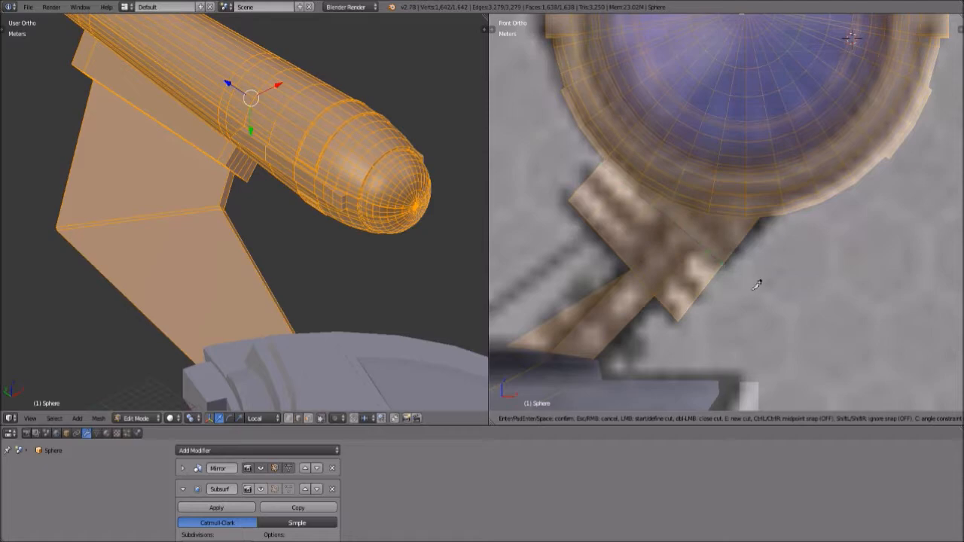
pyautogui.press('Return')
pyautogui.moveTo(736, 295); pyautogui.dragTo(667, 327, button='middle')
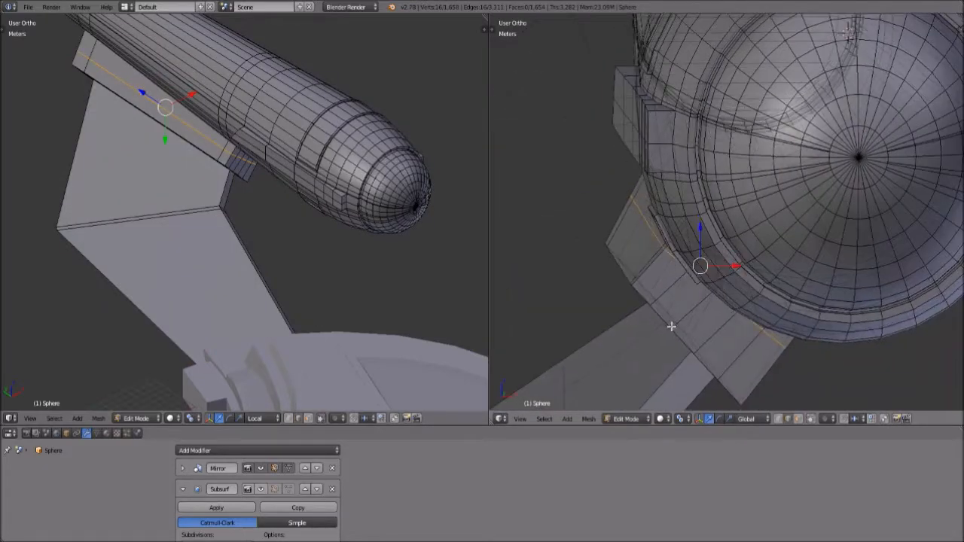
pyautogui.click(519, 419)
pyautogui.click(536, 348)
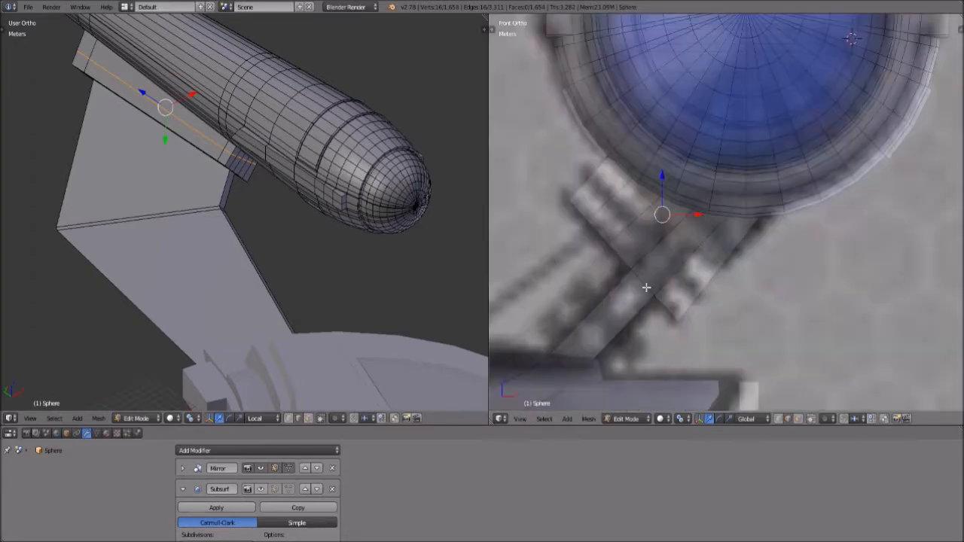
pyautogui.hotkey('ctrl', 'z')
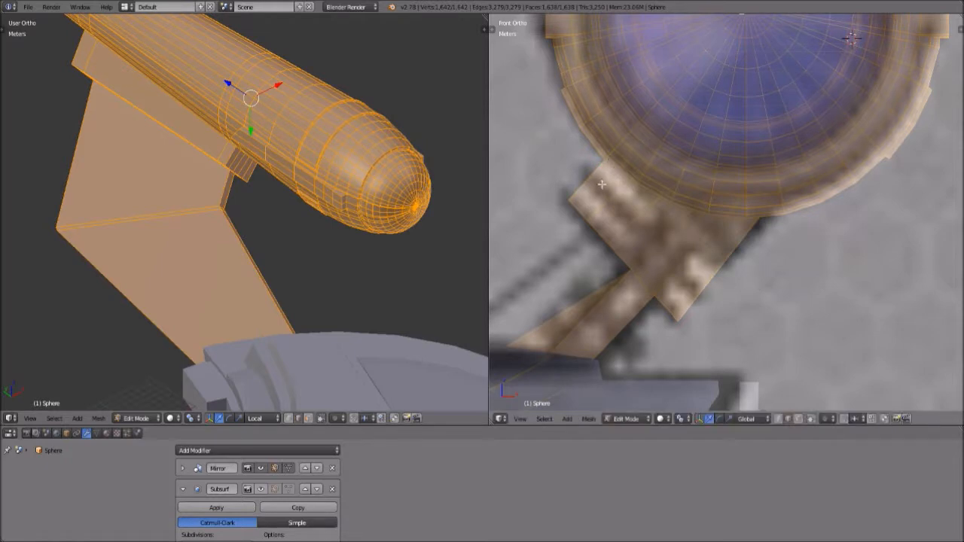
# Try another knife cut across the bracket along the reference's bright strip, inspect it in perspective, and undo it.
pyautogui.press('k')
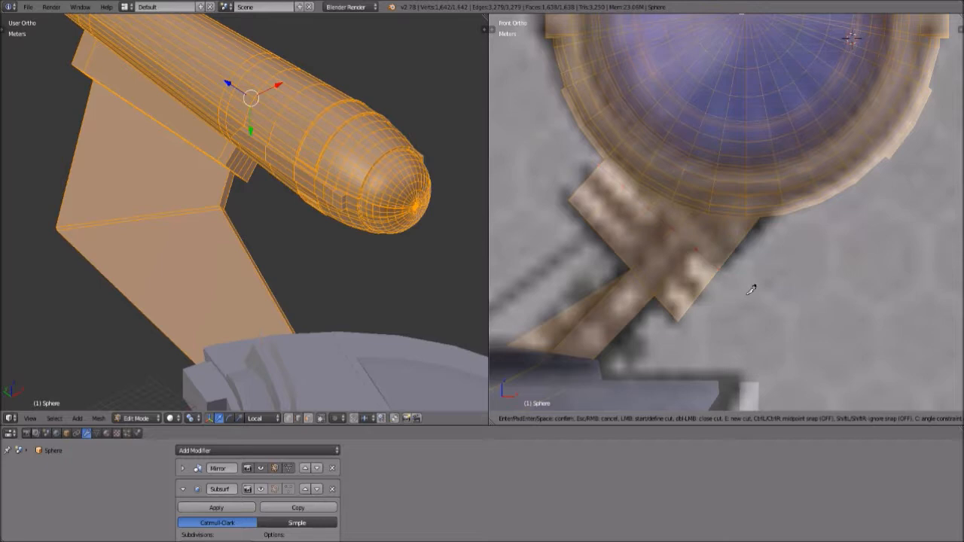
pyautogui.press('Return')
pyautogui.moveTo(746, 294); pyautogui.dragTo(759, 299, button='middle')
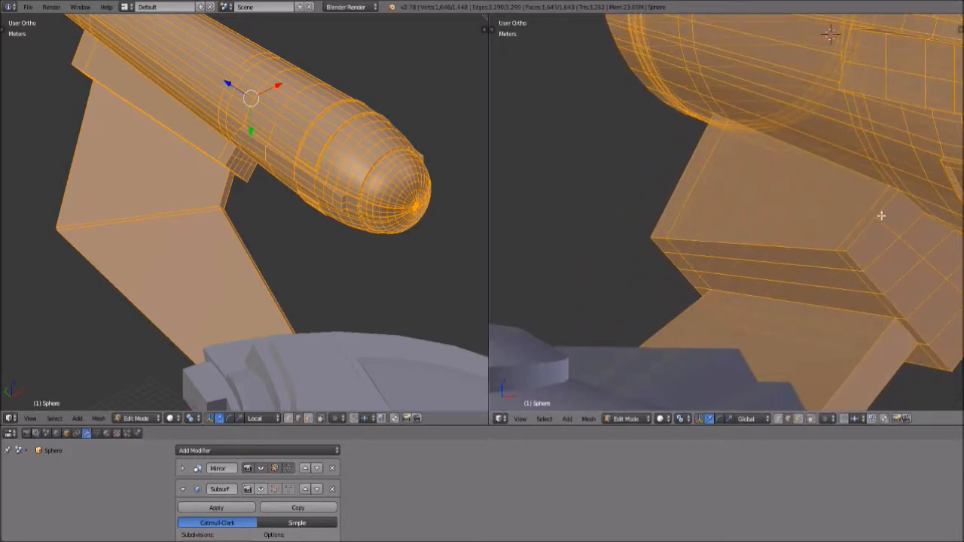
pyautogui.click(520, 419)
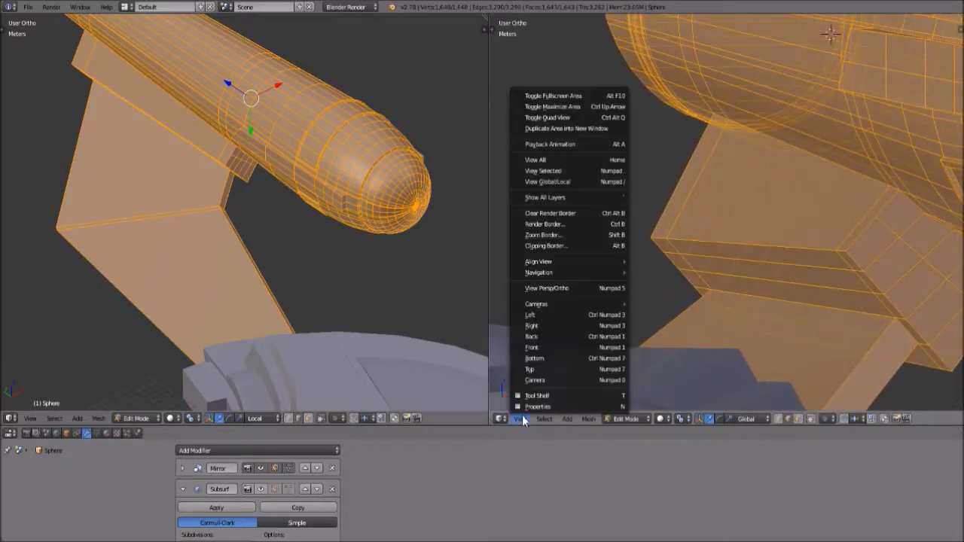
pyautogui.click(531, 347)
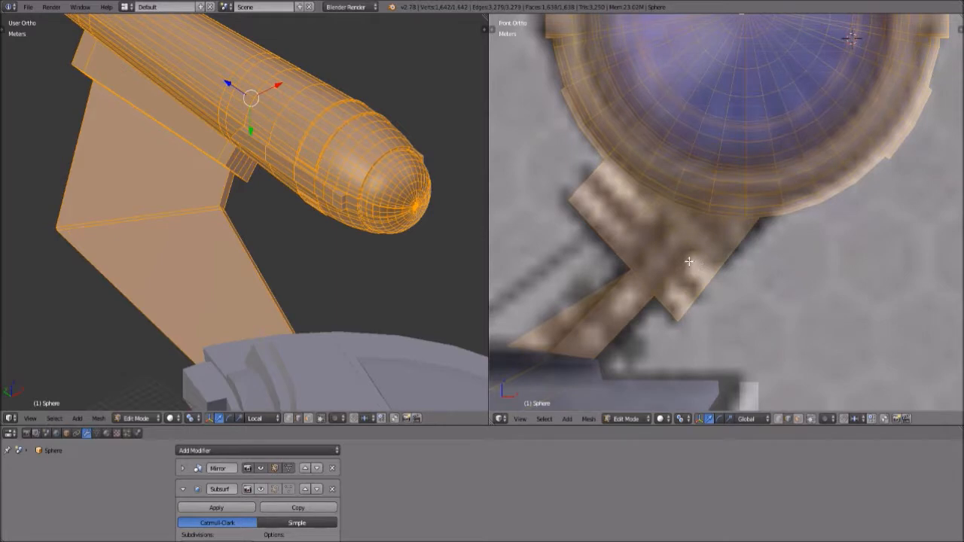
# Knife-cut straight through the whole pylon bracket along the upper edge of the bright strip in the front reference.
pyautogui.press('k')
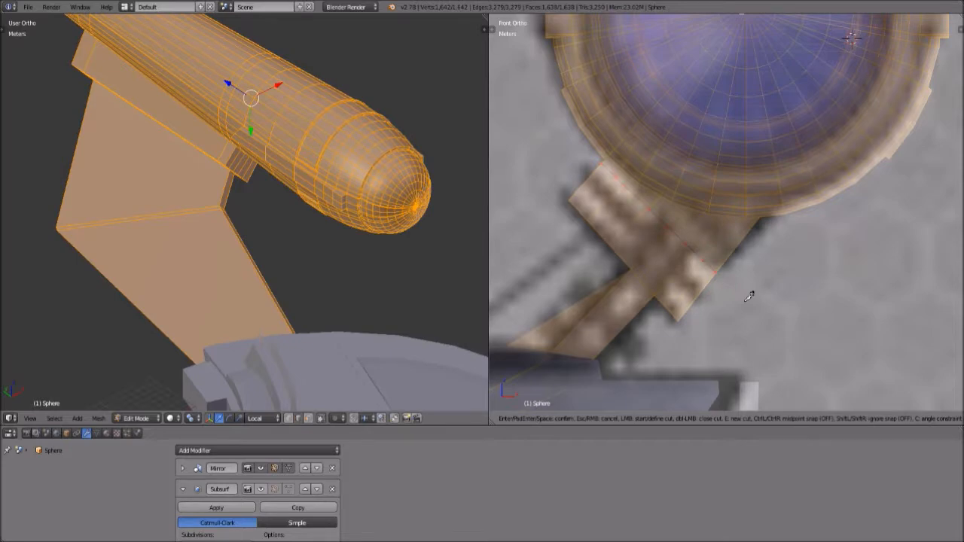
pyautogui.press('Return')
pyautogui.moveTo(720, 306); pyautogui.dragTo(676, 309, button='middle')
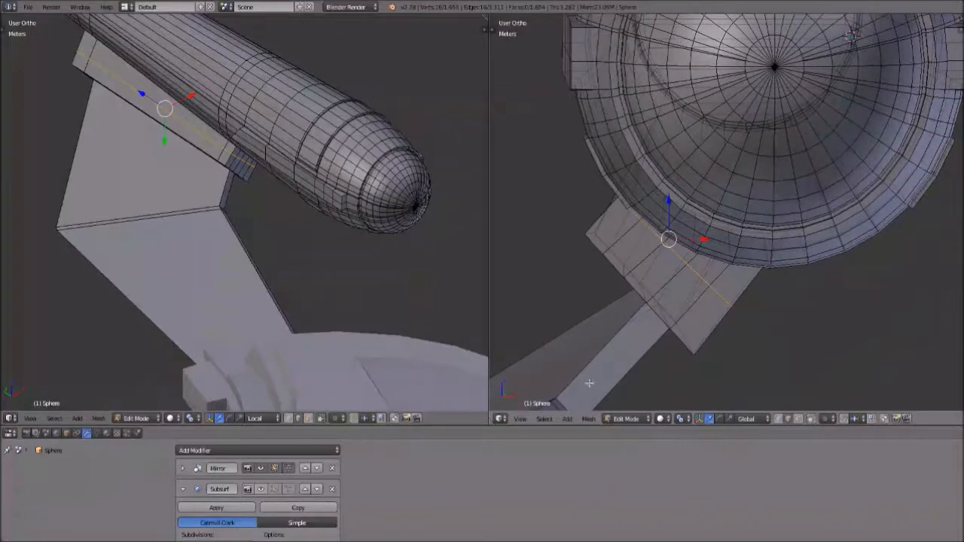
pyautogui.click(520, 419)
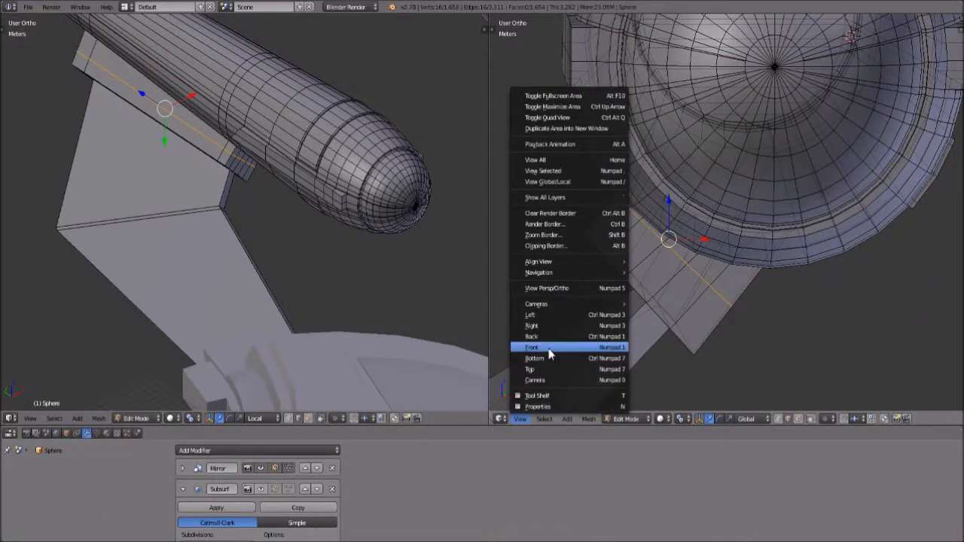
pyautogui.click(550, 348)
# Add a loop cut around the bracket just below the knife cut, matching the ridge in the front reference.
pyautogui.scroll(3, 624, 271)
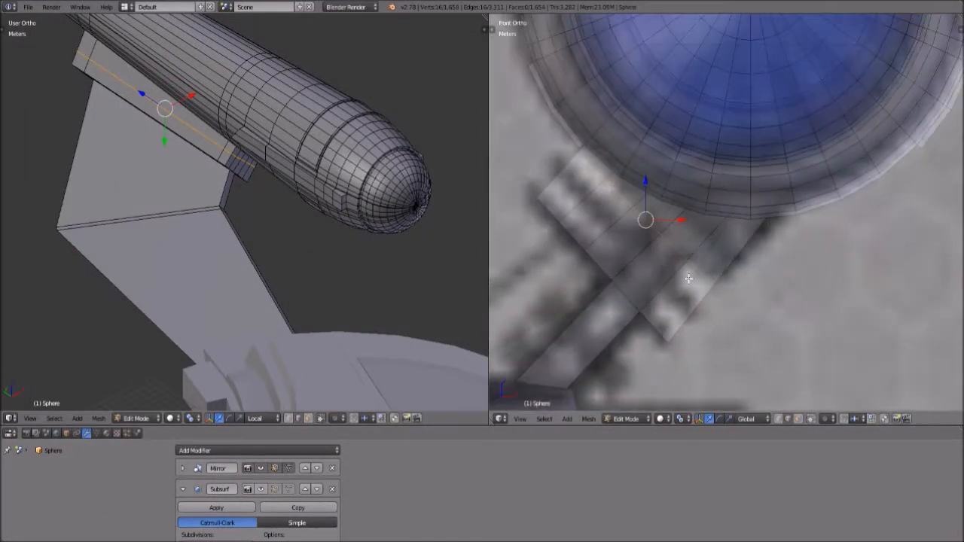
pyautogui.hotkey('ctrl', 'r')
pyautogui.click(693, 290)
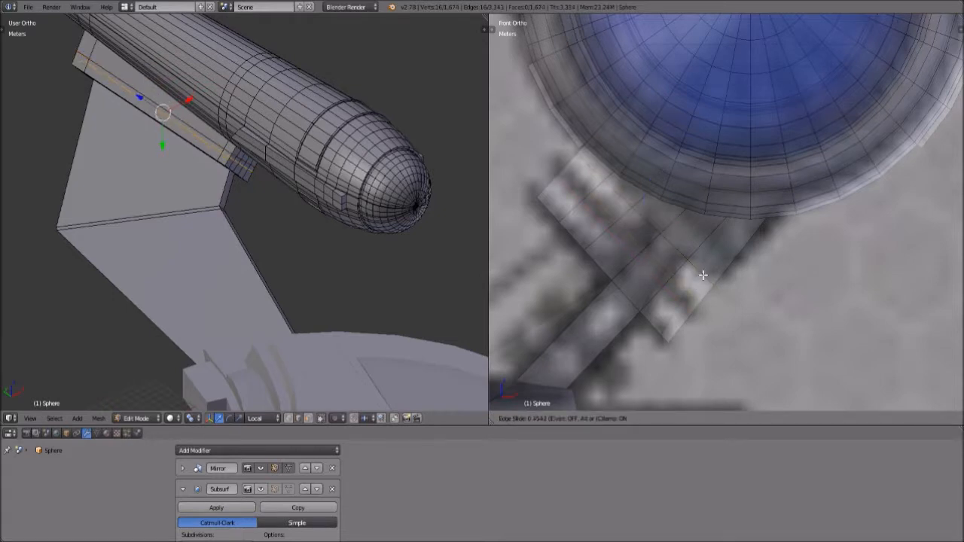
pyautogui.click(705, 274)
# Add another loop cut around the bracket, between the previous loop and the bracket's lower edge.
pyautogui.scroll(-6, 705, 274)
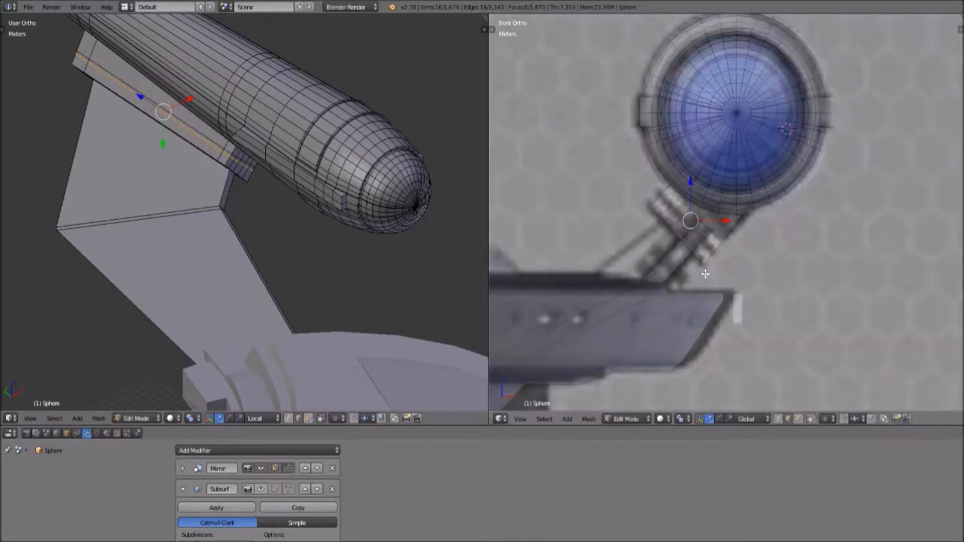
pyautogui.scroll(3, 704, 274)
pyautogui.scroll(2, 704, 274)
pyautogui.hotkey('ctrl', 'r')
pyautogui.click(682, 282)
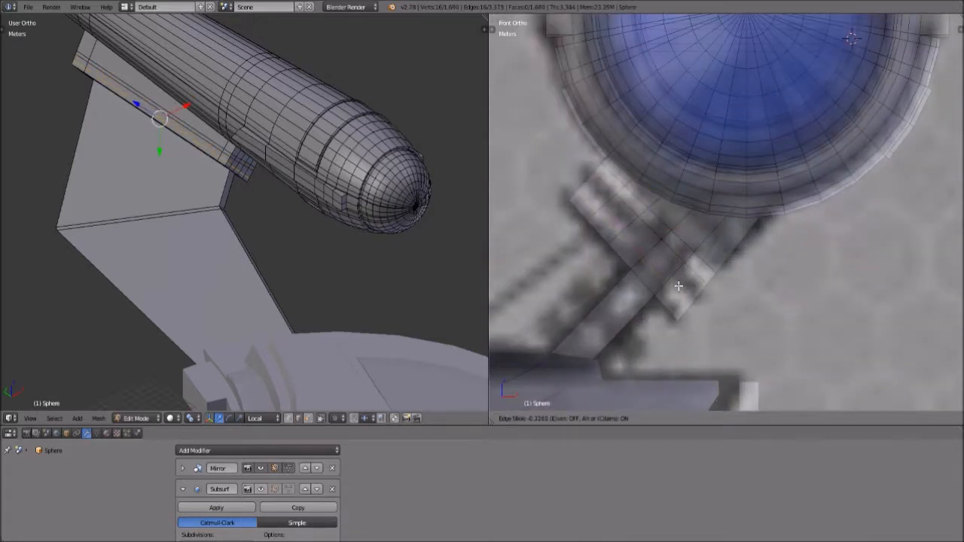
pyautogui.click(679, 286)
# Add a loop cut between the two newest edge loops on the pylon bracket.
pyautogui.hotkey('ctrl', 'r')
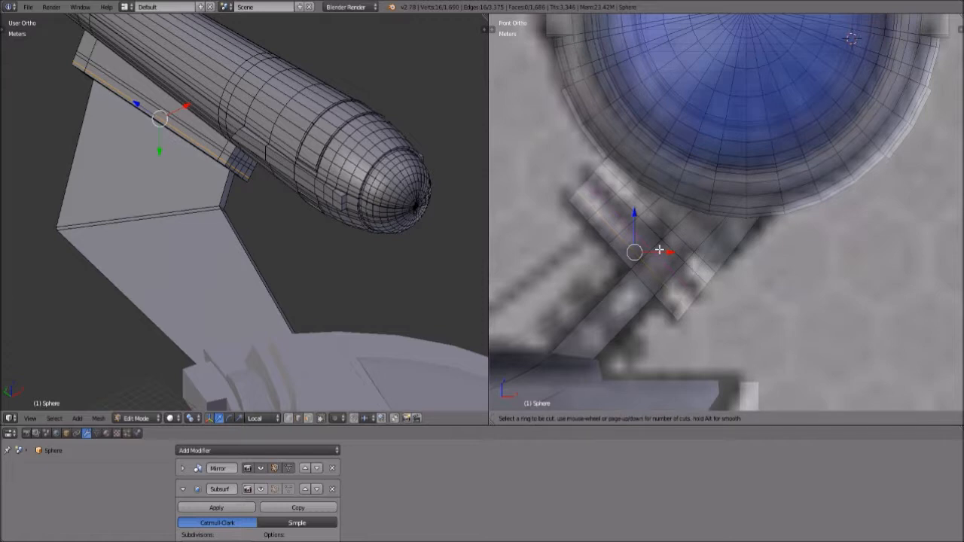
pyautogui.click(659, 250)
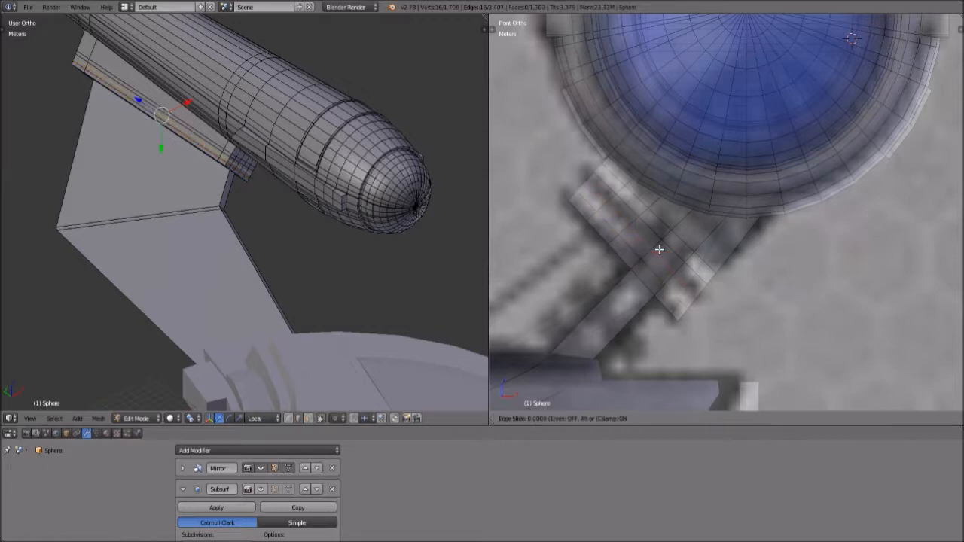
pyautogui.click(694, 295)
# Inspect the bracket's new edge loops in perspective and compare them with the ridges in the front reference.
pyautogui.scroll(-4, 843, 307)
pyautogui.moveTo(754, 274)
pyautogui.mouseDown(button='middle')
pyautogui.moveTo(770, 286)
pyautogui.moveTo(774, 276)
pyautogui.moveTo(767, 278)
pyautogui.mouseUp(button='middle')
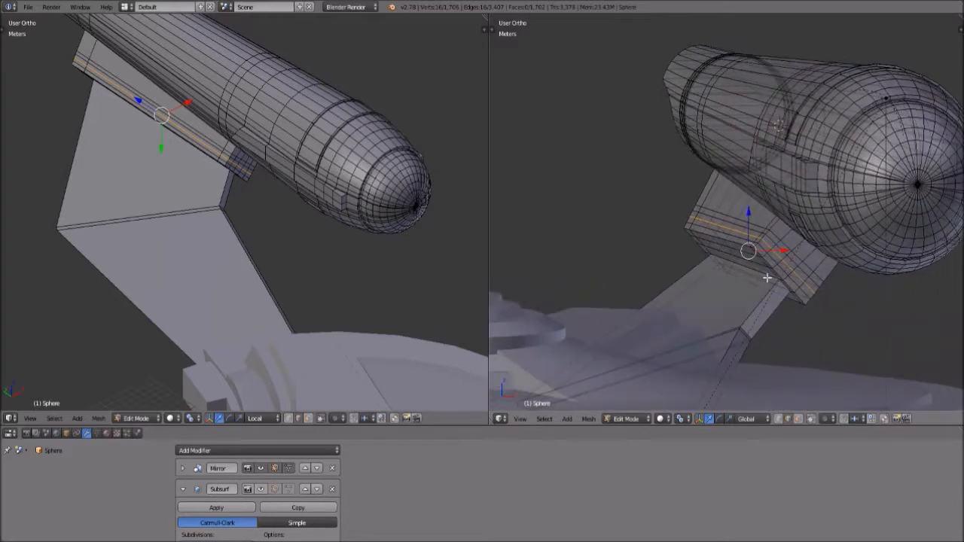
pyautogui.scroll(4, 757, 280)
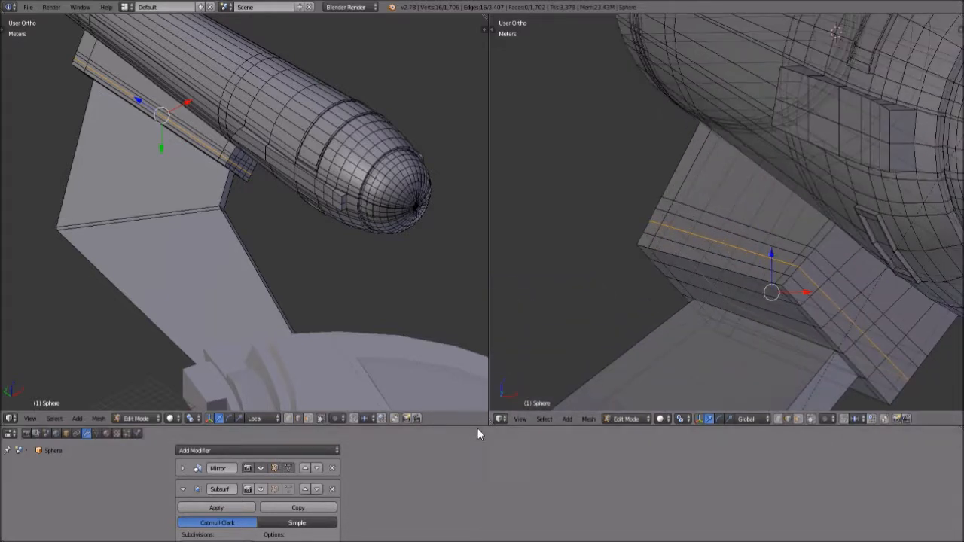
pyautogui.click(519, 419)
pyautogui.click(531, 347)
pyautogui.keyDown('shift'); pyautogui.moveTo(712, 278); pyautogui.dragTo(715, 265, button='middle'); pyautogui.keyUp('shift')
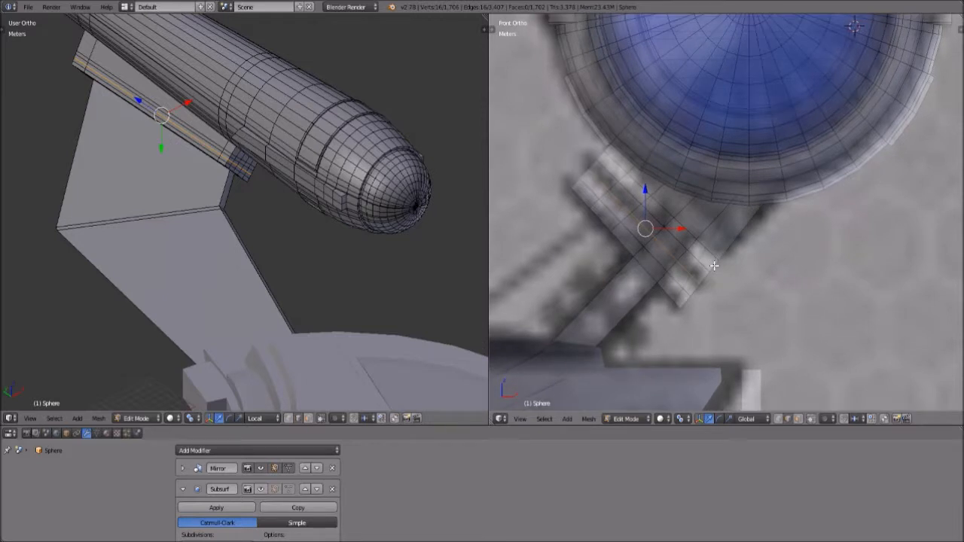
pyautogui.scroll(-5, 688, 258)
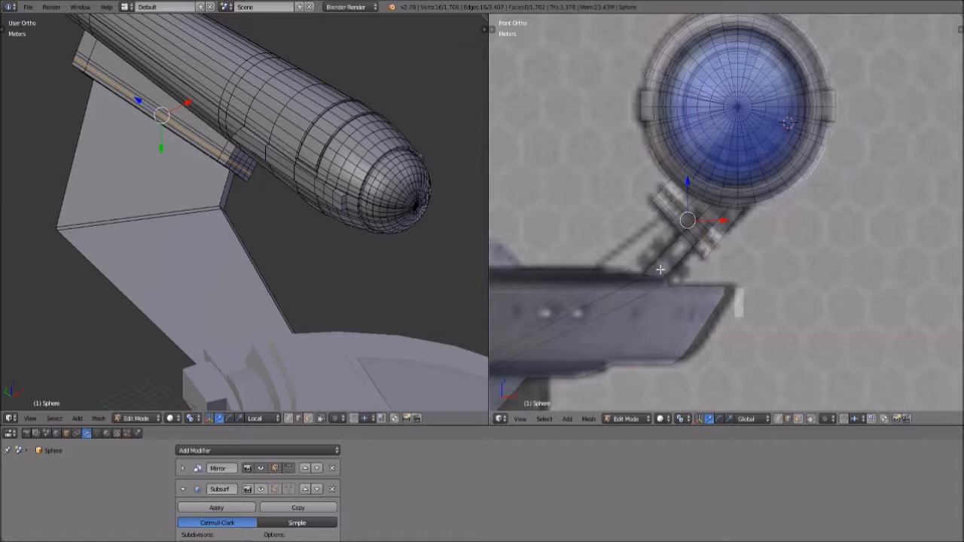
pyautogui.scroll(4, 760, 276)
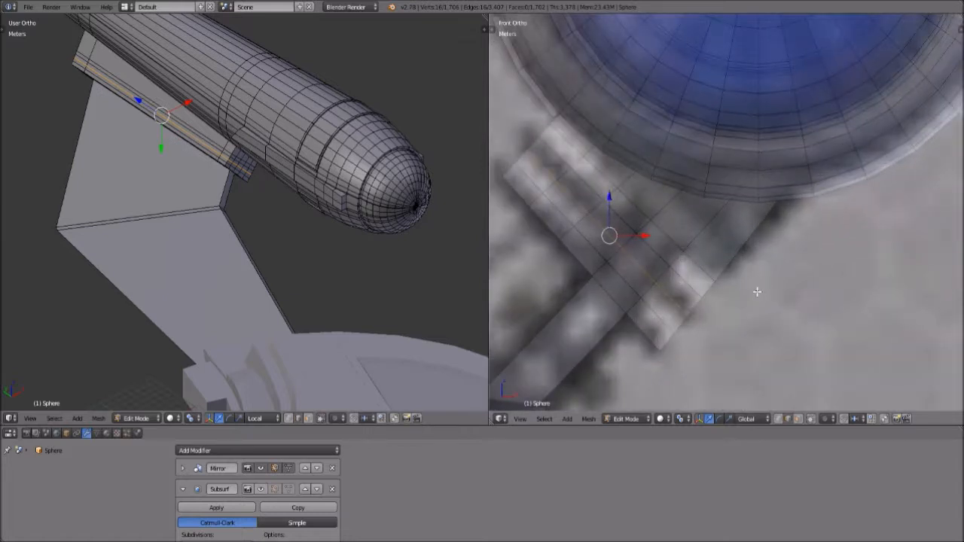
pyautogui.keyDown('shift'); pyautogui.moveTo(753, 280); pyautogui.dragTo(768, 233, button='middle'); pyautogui.keyUp('shift')
pyautogui.scroll(-3, 761, 238)
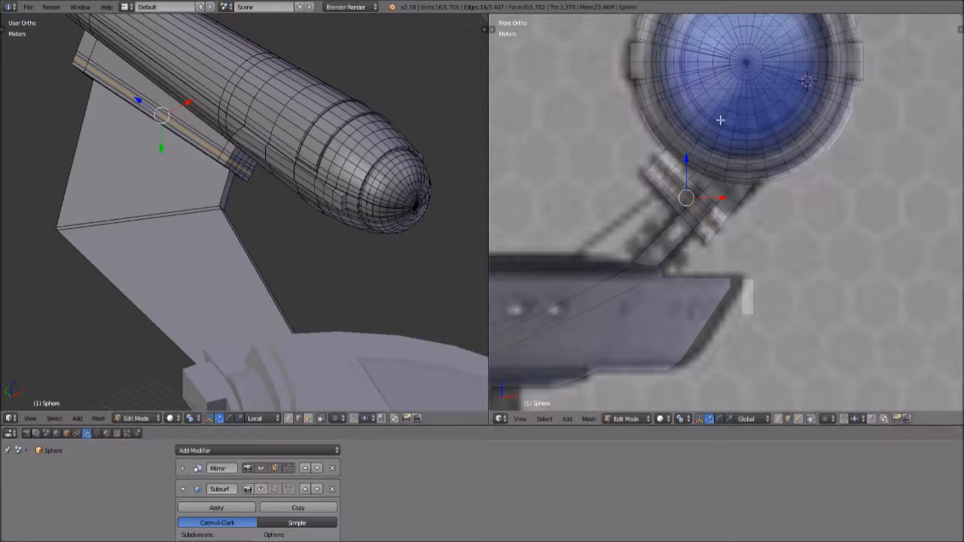
pyautogui.scroll(2, 787, 177)
pyautogui.scroll(-2, 780, 168)
pyautogui.scroll(2, 776, 217)
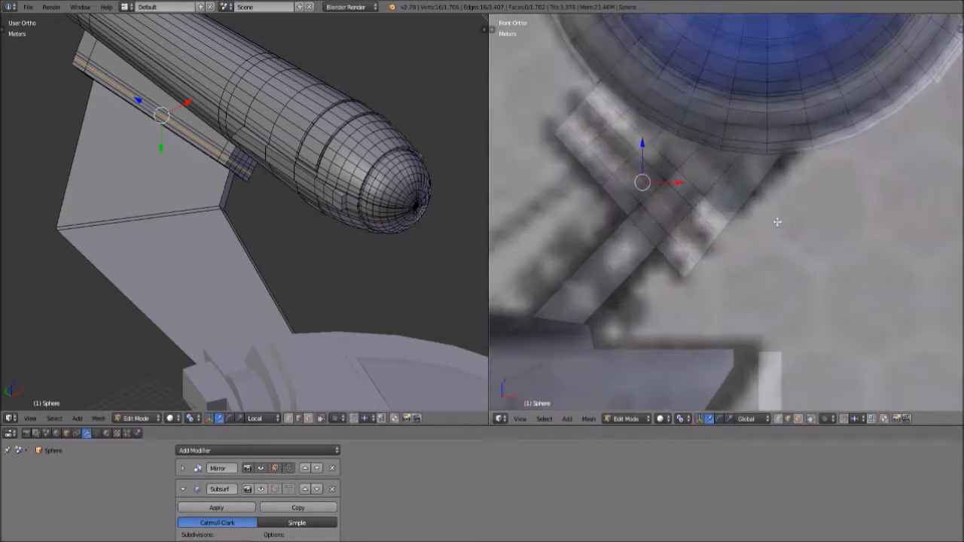
pyautogui.scroll(-3, 712, 84)
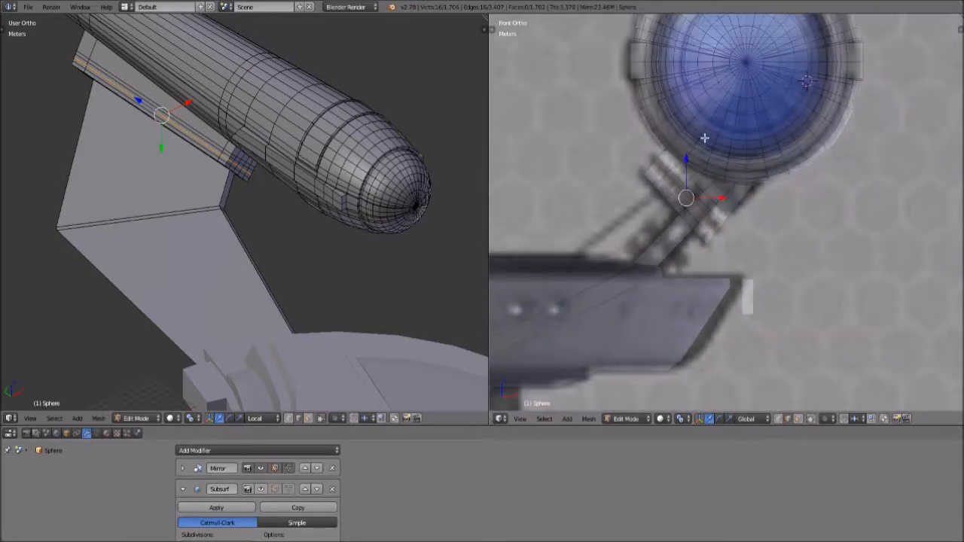
# Examine the bracket's edge loops up close from several angles, including its corner where it meets the pylon.
pyautogui.moveTo(691, 178); pyautogui.dragTo(504, 182, button='middle')
pyautogui.moveTo(717, 228); pyautogui.dragTo(661, 205, button='middle')
pyautogui.moveTo(942, 283); pyautogui.dragTo(878, 270, button='middle')
pyautogui.scroll(3, 820, 264)
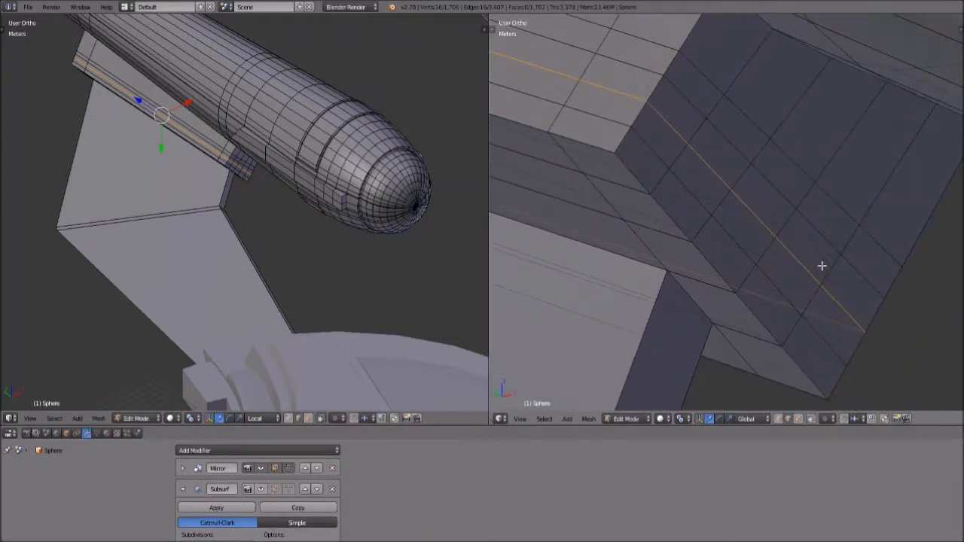
pyautogui.scroll(-3, 820, 264)
pyautogui.moveTo(815, 254); pyautogui.dragTo(731, 348, button='middle')
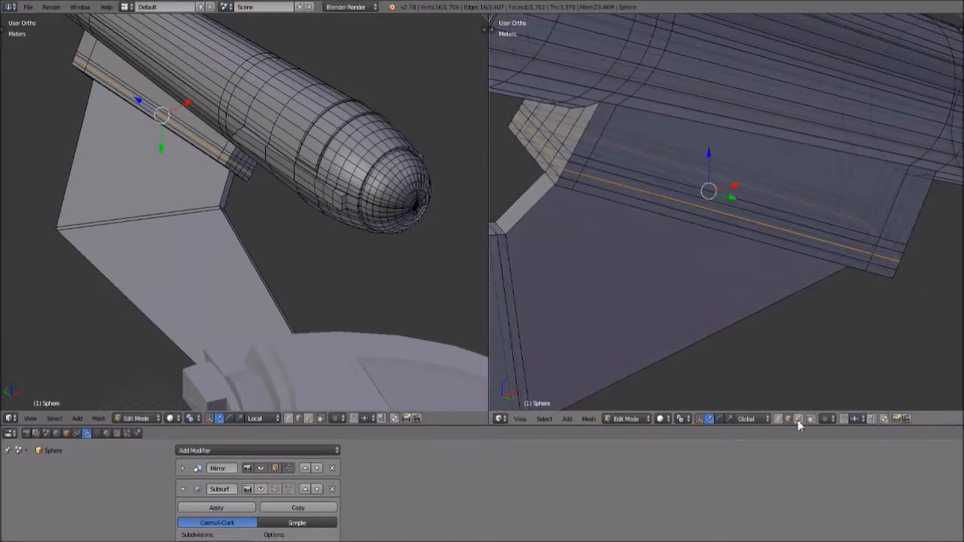
pyautogui.moveTo(700, 294); pyautogui.dragTo(770, 327, button='middle')
pyautogui.scroll(4, 770, 327)
pyautogui.scroll(2, 759, 294)
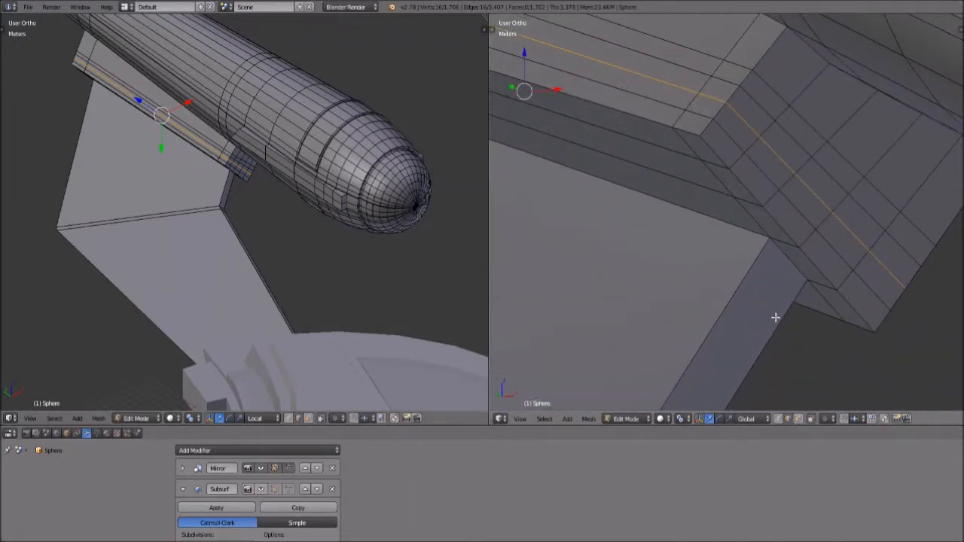
# Delete the lower strip's edges at both corners of the pylon bracket's front end to start the first groove.
pyautogui.scroll(-5, 806, 220)
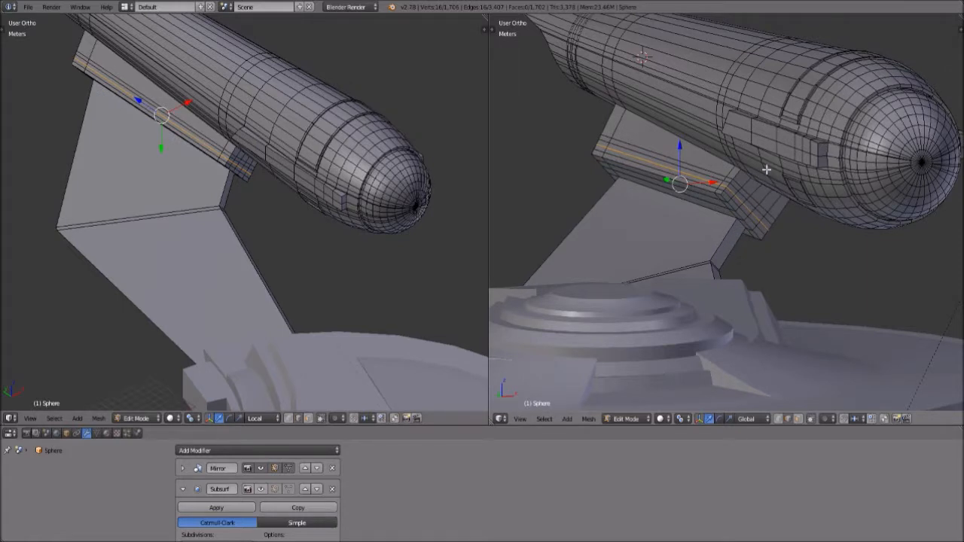
pyautogui.scroll(3, 736, 233)
pyautogui.scroll(-3, 739, 235)
pyautogui.scroll(5, 744, 244)
pyautogui.scroll(2, 744, 244)
pyautogui.rightClick(739, 169)
pyautogui.moveTo(750, 249); pyautogui.dragTo(739, 250, button='middle')
pyautogui.keyDown('shift'); pyautogui.rightClick(814, 366); pyautogui.keyUp('shift')
pyautogui.press('x')
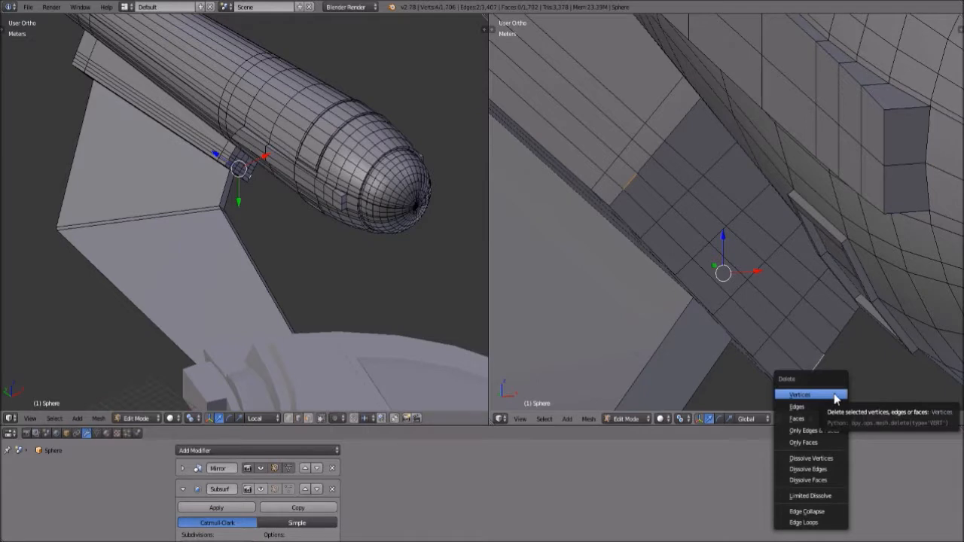
pyautogui.click(829, 406)
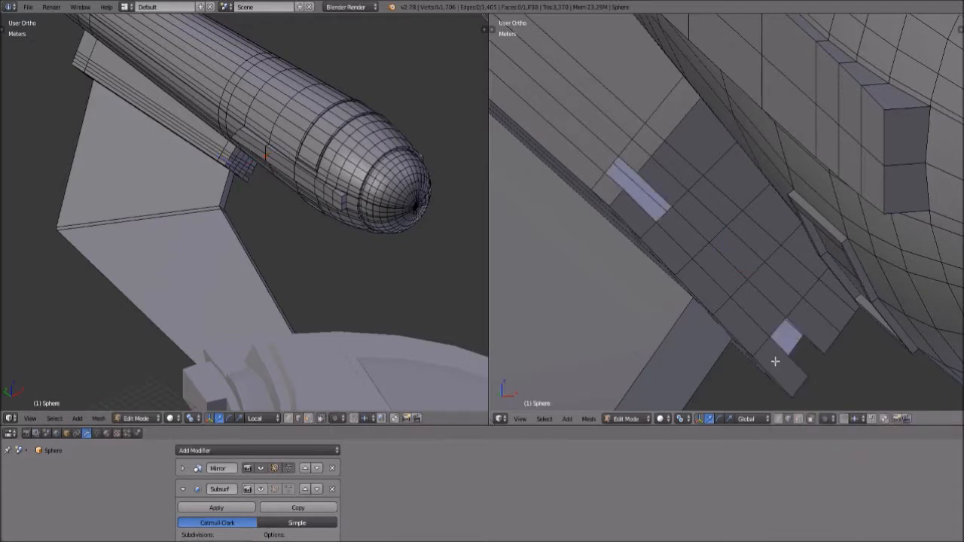
# Delete the upper strip's edges at both corners of the bracket's front end to start the second groove.
pyautogui.rightClick(657, 149)
pyautogui.keyDown('shift'); pyautogui.rightClick(852, 323); pyautogui.keyUp('shift')
pyautogui.press('x')
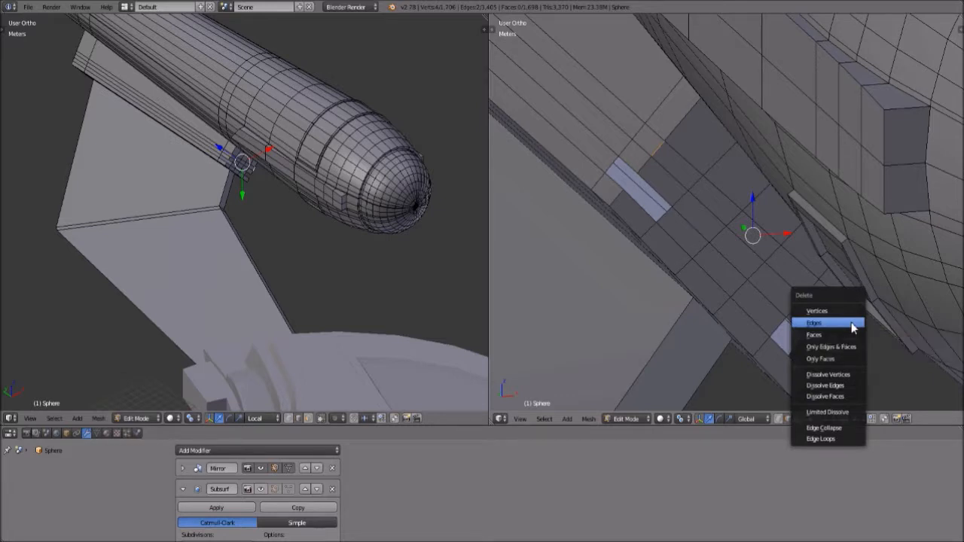
pyautogui.click(852, 324)
pyautogui.moveTo(852, 324); pyautogui.dragTo(818, 321, button='middle')
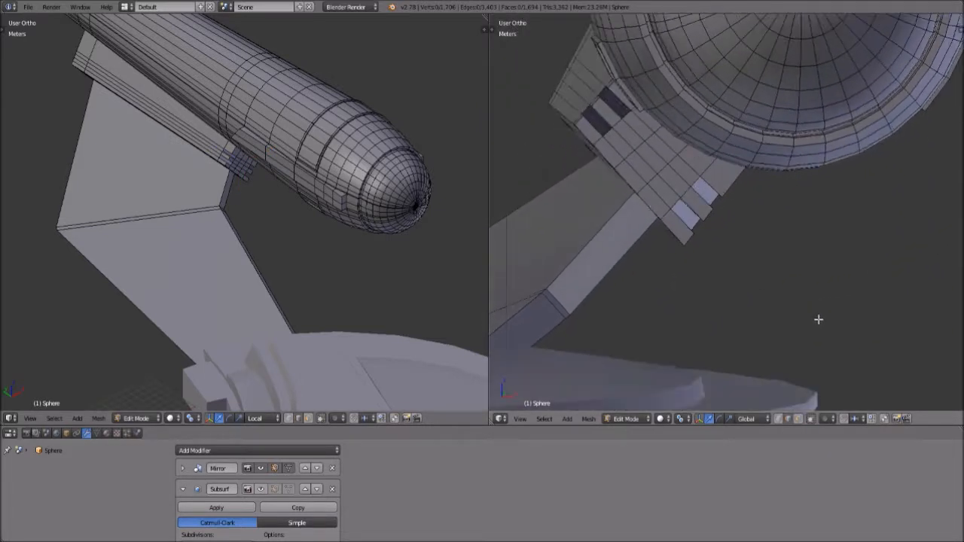
# Delete the next pair of edges inward from the front corner, one in each groove strip.
pyautogui.moveTo(607, 129); pyautogui.dragTo(680, 141, button='middle')
pyautogui.rightClick(682, 143)
pyautogui.keyDown('shift'); pyautogui.rightClick(667, 160); pyautogui.keyUp('shift')
pyautogui.press('x')
pyautogui.click(669, 160)
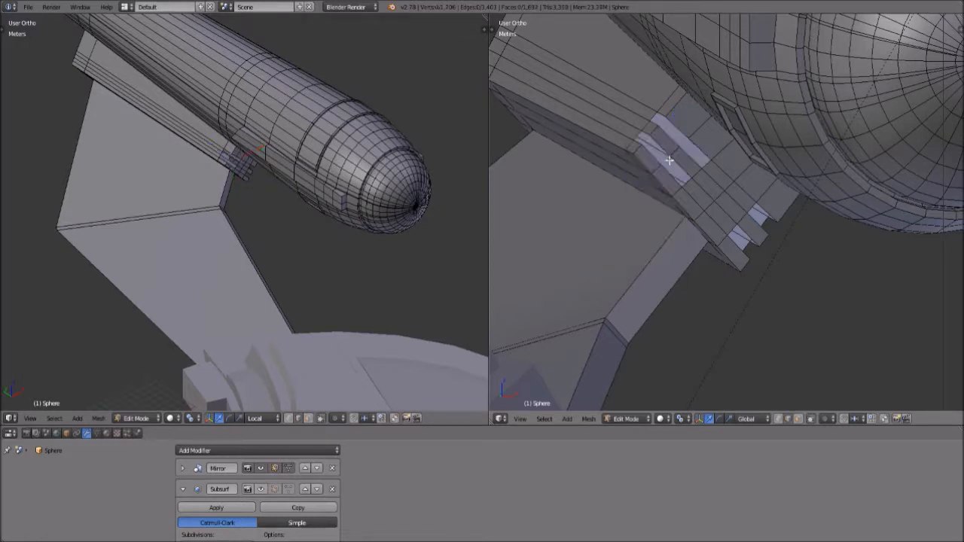
# Delete the remaining dividing edges in both strips so the two grooves run across the bracket's whole front end.
pyautogui.moveTo(669, 160); pyautogui.dragTo(656, 172, button='middle')
pyautogui.scroll(2, 666, 181)
pyautogui.rightClick(623, 143)
pyautogui.rightClick(647, 120)
pyautogui.rightClick(648, 128)
pyautogui.rightClick(646, 121)
pyautogui.keyDown('alt'); pyautogui.rightClick(617, 148); pyautogui.keyUp('alt')
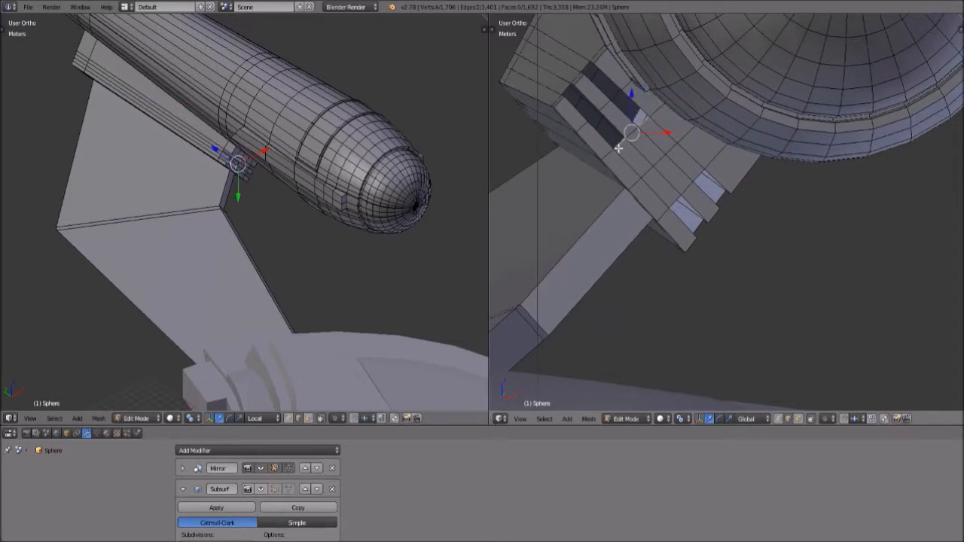
pyautogui.press('x')
pyautogui.click(619, 149)
# Delete the two strip edges beside the front corner on the bracket's long side, opening both grooves along it.
pyautogui.scroll(-3, 646, 183)
pyautogui.moveTo(652, 193); pyautogui.dragTo(707, 214, button='middle')
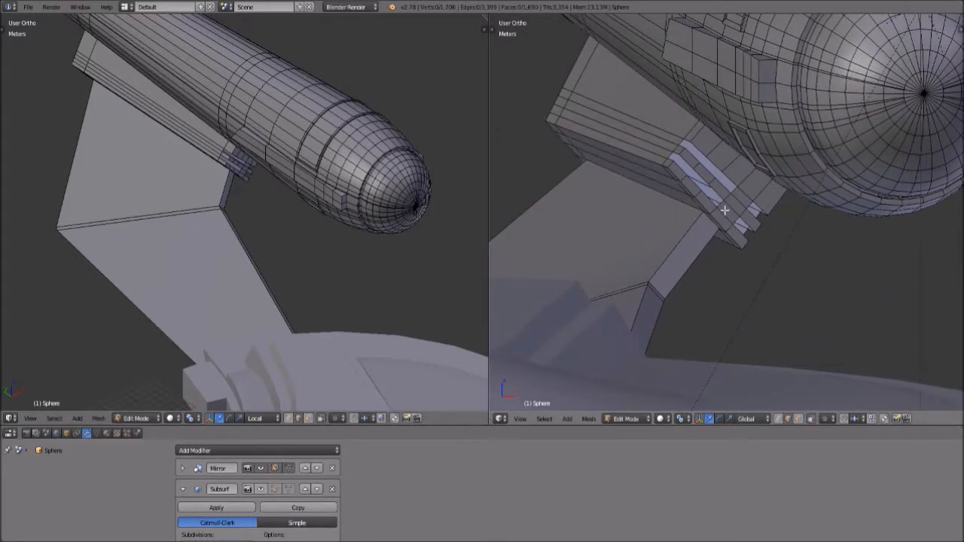
pyautogui.moveTo(665, 239); pyautogui.dragTo(689, 249, button='middle')
pyautogui.scroll(2, 689, 249)
pyautogui.rightClick(786, 165)
pyautogui.keyDown('shift'); pyautogui.rightClick(773, 185); pyautogui.keyUp('shift')
pyautogui.press('x')
pyautogui.click(770, 189)
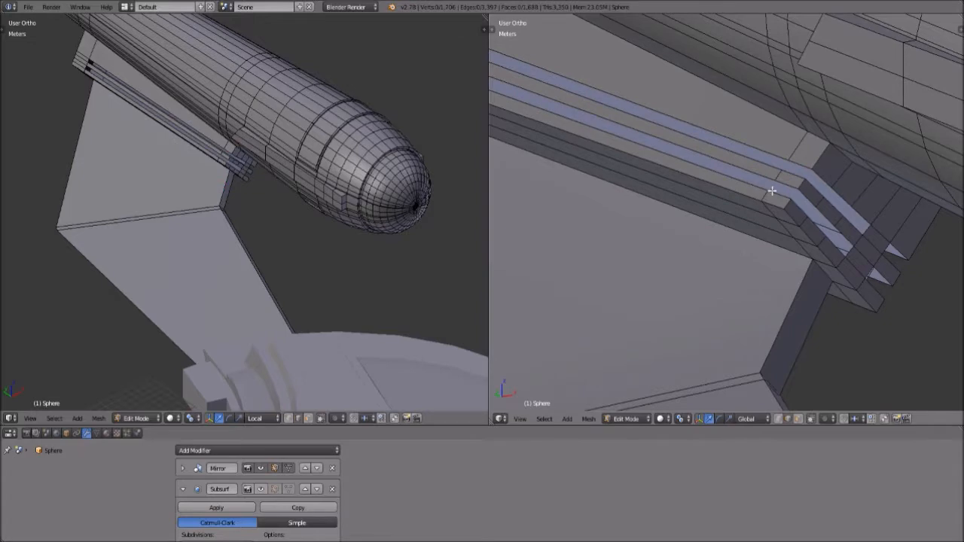
# Delete the four strip edges around the bracket's rear corner to carry both grooves to the rear end.
pyautogui.scroll(-4, 754, 228)
pyautogui.moveTo(753, 228); pyautogui.dragTo(863, 240, button='middle')
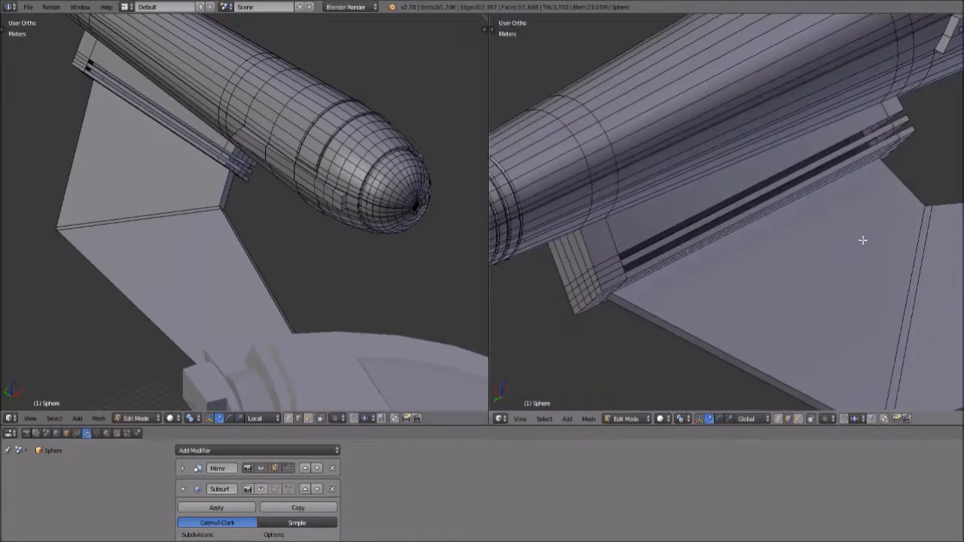
pyautogui.moveTo(658, 301); pyautogui.dragTo(693, 280, button='middle')
pyautogui.scroll(3, 693, 279)
pyautogui.rightClick(647, 222)
pyautogui.keyDown('shift'); pyautogui.rightClick(637, 200); pyautogui.keyUp('shift')
pyautogui.rightClick(638, 195)
pyautogui.keyDown('shift'); pyautogui.rightClick(649, 225); pyautogui.keyUp('shift')
pyautogui.keyDown('shift'); pyautogui.rightClick(575, 224); pyautogui.keyUp('shift')
pyautogui.keyDown('shift'); pyautogui.rightClick(589, 254); pyautogui.keyUp('shift')
pyautogui.press('x')
pyautogui.click(586, 255)
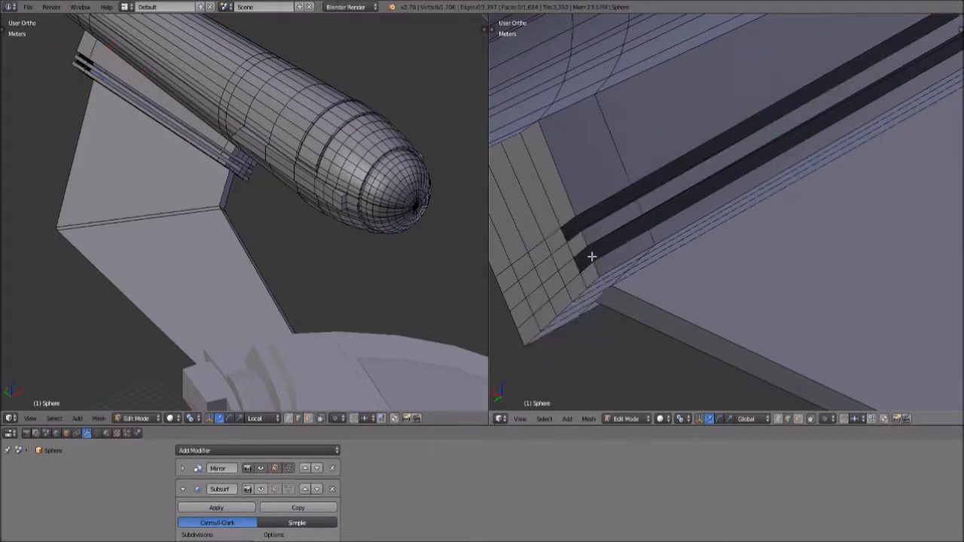
# Delete the first pair of strip edges on the bracket's rear end face, keeping their neighbouring vertices.
pyautogui.click(564, 237)
pyautogui.keyDown('shift'); pyautogui.rightClick(575, 267); pyautogui.keyUp('shift')
pyautogui.moveTo(581, 301); pyautogui.dragTo(611, 278, button='middle')
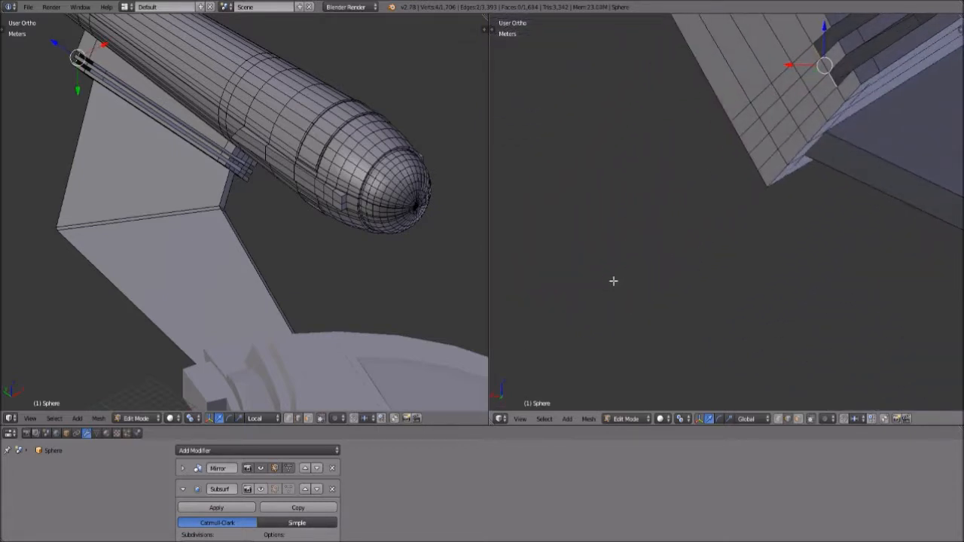
pyautogui.press('x')
pyautogui.click(614, 269)
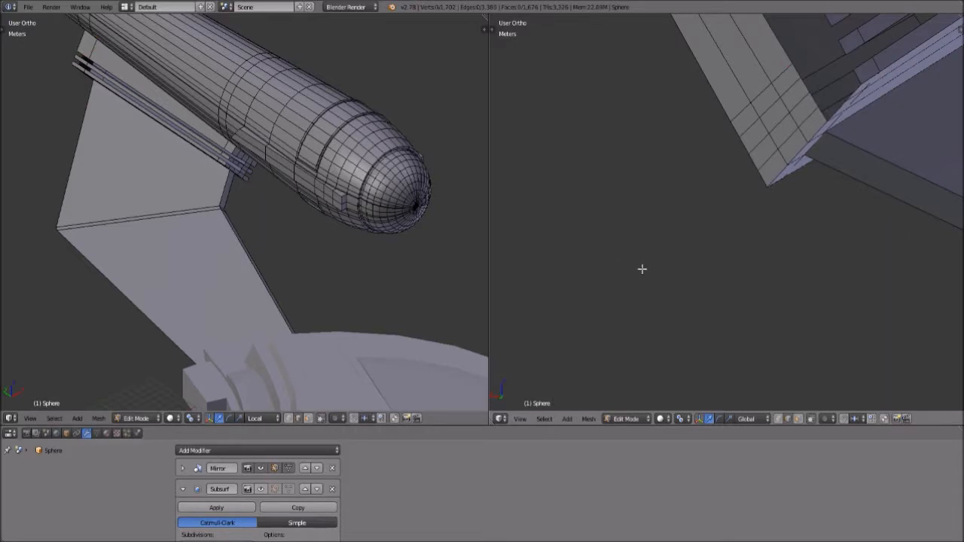
pyautogui.moveTo(642, 269); pyautogui.dragTo(804, 161, button='middle')
pyautogui.hotkey('ctrl', 'z')
pyautogui.moveTo(786, 211); pyautogui.dragTo(779, 233, button='middle')
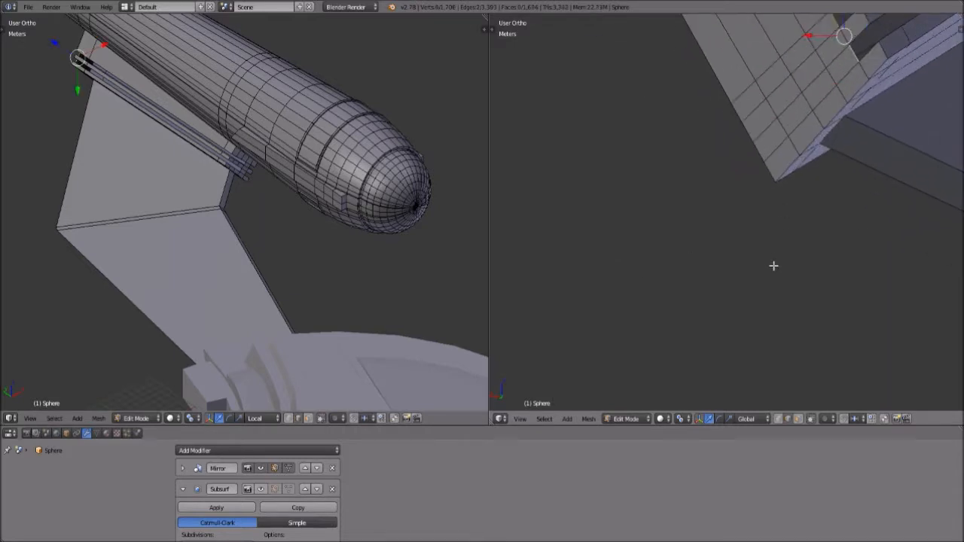
pyautogui.press('x')
pyautogui.click(770, 278)
# Delete the remaining edges dividing the two groove strips across the bracket's rear end face.
pyautogui.keyDown('shift'); pyautogui.moveTo(840, 124); pyautogui.dragTo(778, 204, button='middle'); pyautogui.keyUp('shift')
pyautogui.rightClick(827, 33)
pyautogui.keyDown('shift'); pyautogui.rightClick(844, 67); pyautogui.keyUp('shift')
pyautogui.keyDown('shift'); pyautogui.moveTo(843, 85); pyautogui.dragTo(811, 150, button='middle'); pyautogui.keyUp('shift')
pyautogui.press('x')
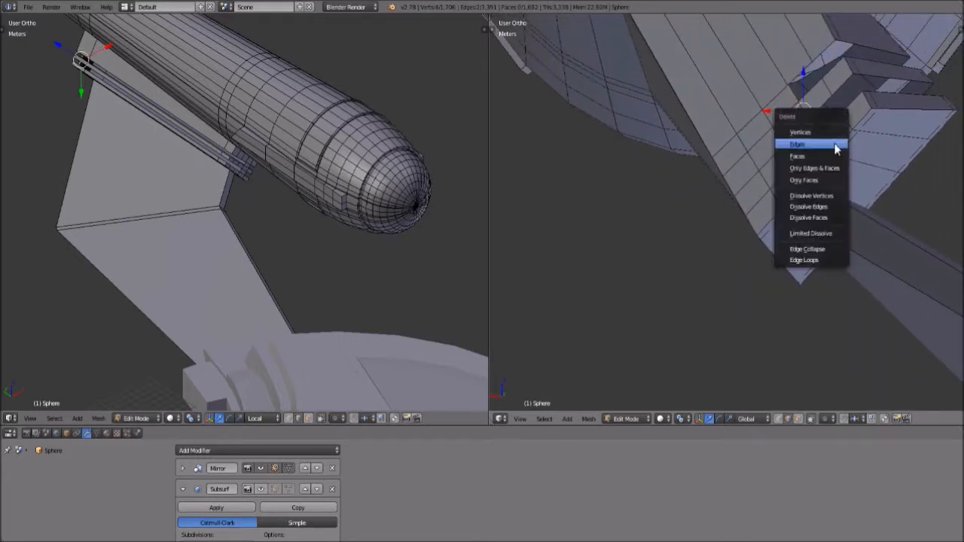
pyautogui.click(782, 153)
pyautogui.rightClick(717, 167)
pyautogui.moveTo(739, 209); pyautogui.dragTo(734, 219, button='middle')
pyautogui.rightClick(707, 272)
pyautogui.press('x')
pyautogui.click(721, 269)
# Delete the four strip edges at both ends of the bracket's opposite long side to open the grooves there.
pyautogui.scroll(-3, 723, 269)
pyautogui.moveTo(724, 269); pyautogui.dragTo(746, 270, button='middle')
pyautogui.scroll(3, 746, 271)
pyautogui.rightClick(817, 163)
pyautogui.rightClick(814, 200)
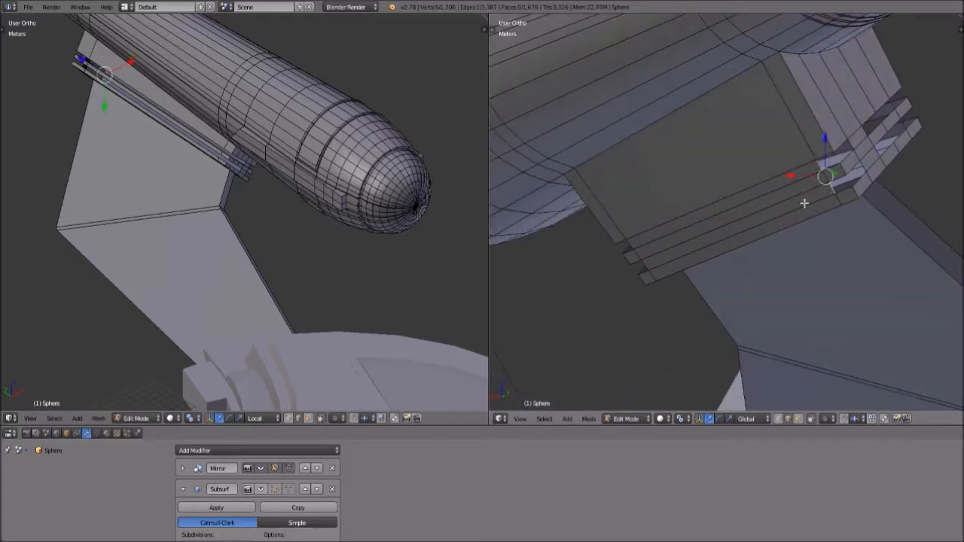
pyautogui.keyDown('shift'); pyautogui.rightClick(633, 246); pyautogui.keyUp('shift')
pyautogui.keyDown('shift'); pyautogui.rightClick(647, 268); pyautogui.keyUp('shift')
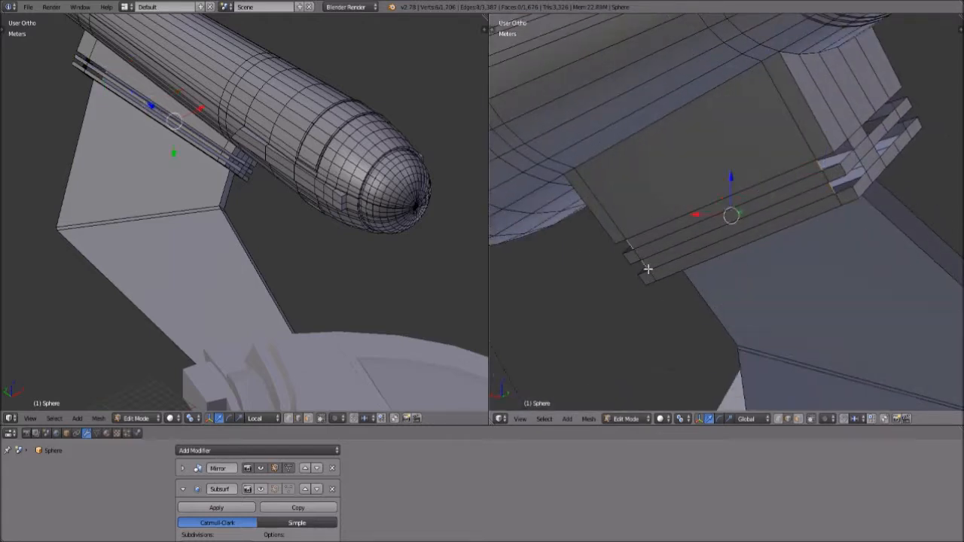
pyautogui.press('x')
pyautogui.click(667, 270)
pyautogui.moveTo(666, 270); pyautogui.dragTo(645, 258, button='middle')
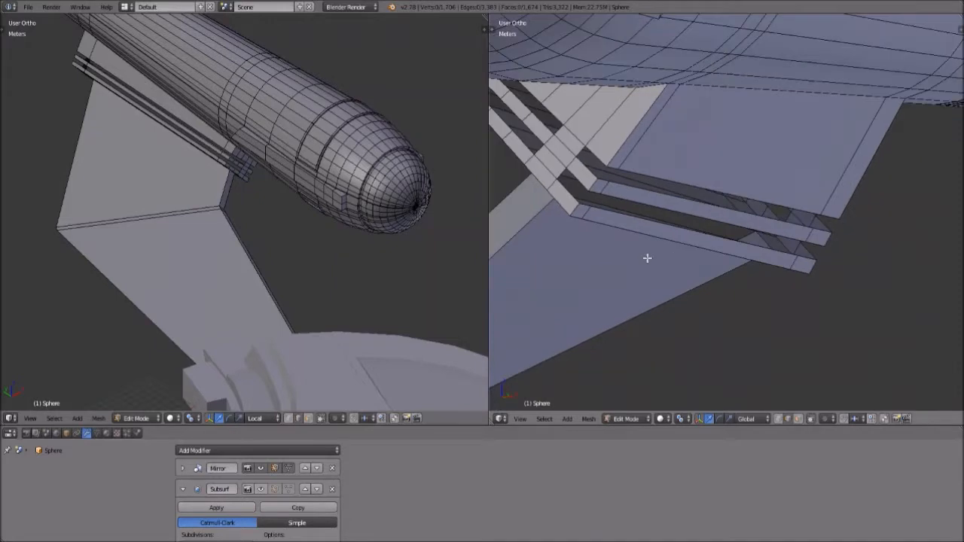
# In edge select mode, fill faces along the outer upper sides of the bottom and middle ridges between their end edges.
pyautogui.click(779, 419)
pyautogui.rightClick(574, 198)
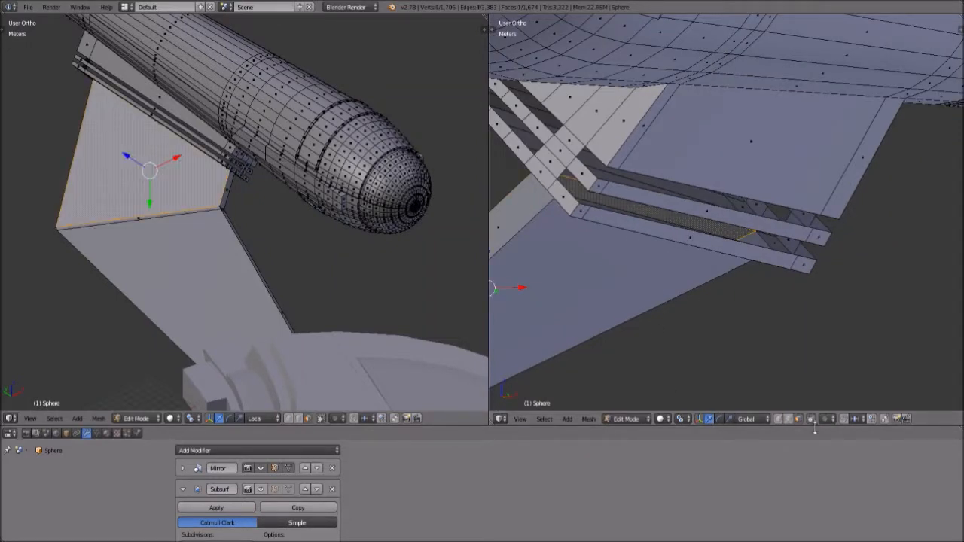
pyautogui.click(789, 420)
pyautogui.moveTo(589, 217); pyautogui.dragTo(577, 216, button='middle')
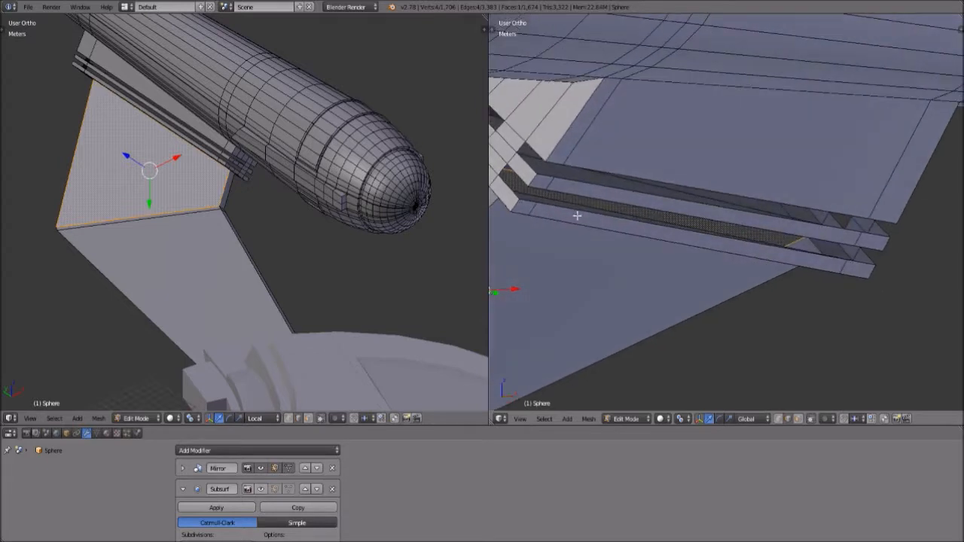
pyautogui.rightClick(518, 195)
pyautogui.keyDown('shift'); pyautogui.rightClick(876, 261); pyautogui.keyUp('shift')
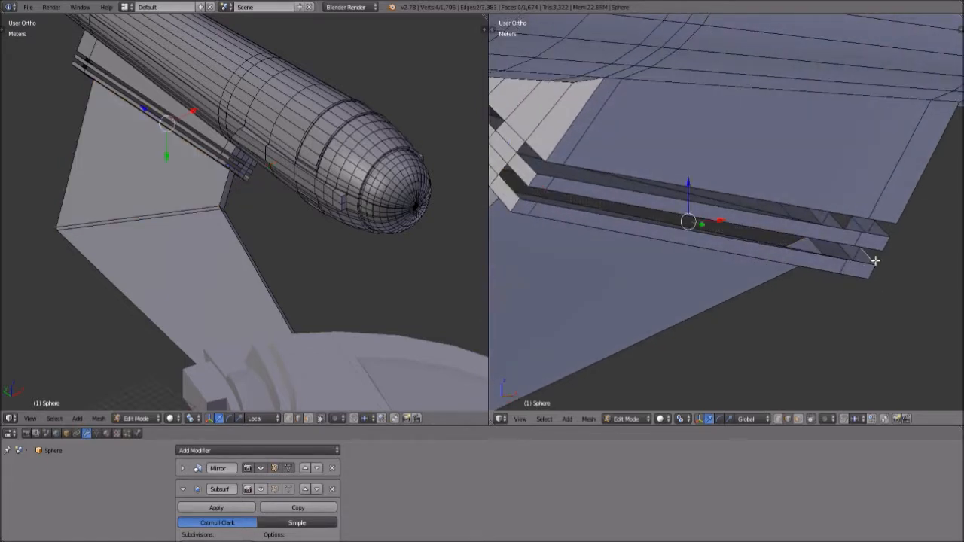
pyautogui.press('f')
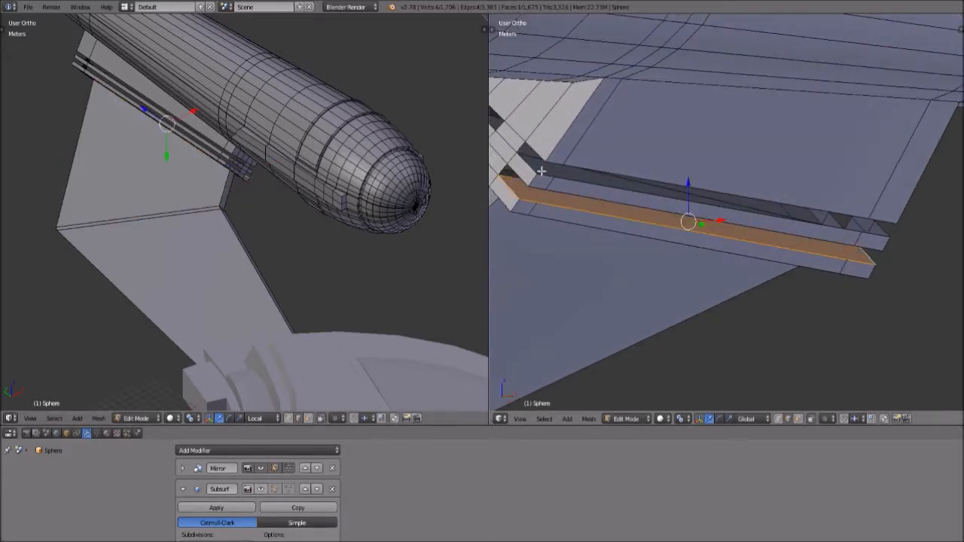
pyautogui.rightClick(529, 165)
pyautogui.press('f')
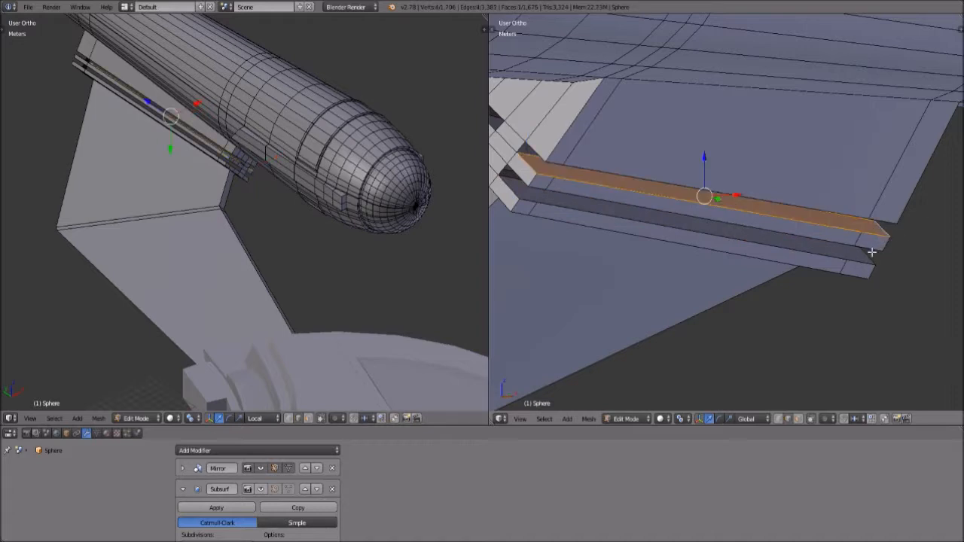
# Fill the next lengthwise faces along the middle ridge's upper side by joining its front and rear edges.
pyautogui.moveTo(831, 259); pyautogui.dragTo(758, 303, button='middle')
pyautogui.rightClick(758, 301)
pyautogui.scroll(2, 713, 315)
pyautogui.scroll(2, 713, 315)
pyautogui.keyDown('shift'); pyautogui.rightClick(554, 58); pyautogui.keyUp('shift')
pyautogui.keyDown('shift'); pyautogui.rightClick(557, 61); pyautogui.keyUp('shift')
pyautogui.keyDown('shift'); pyautogui.rightClick(555, 66); pyautogui.keyUp('shift')
pyautogui.press('f')
pyautogui.press('a')
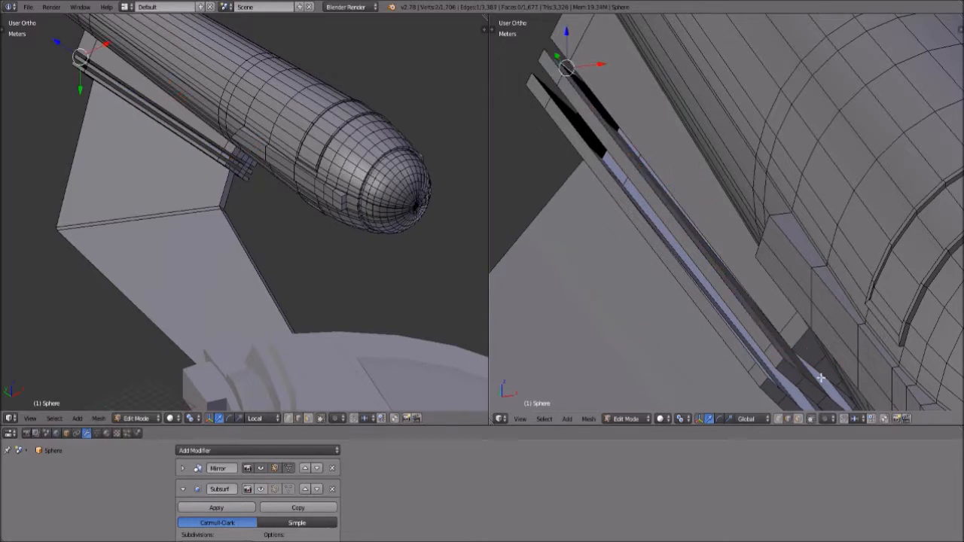
pyautogui.moveTo(794, 365); pyautogui.dragTo(719, 339, button='middle')
pyautogui.keyDown('shift'); pyautogui.rightClick(786, 356); pyautogui.keyUp('shift')
pyautogui.press('f')
pyautogui.press('a')
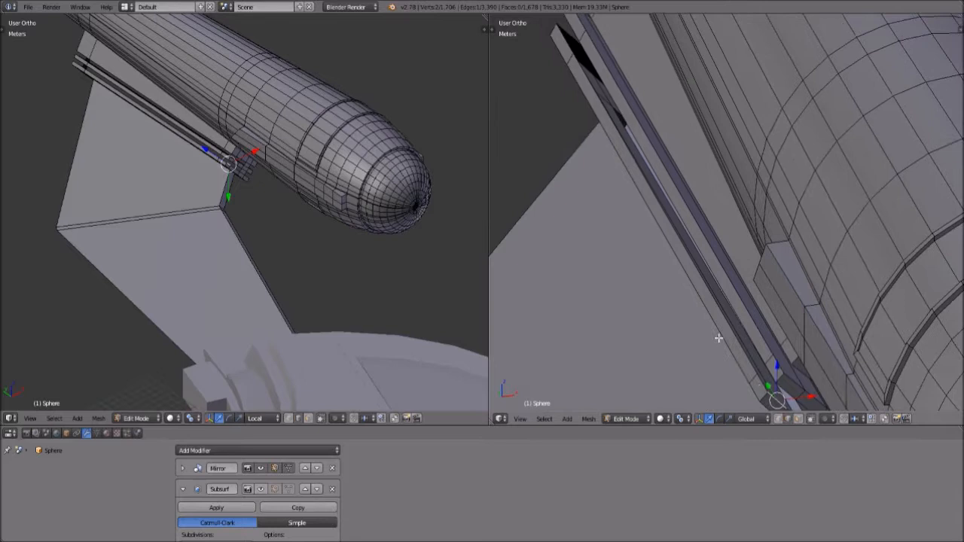
# Fill the matching lengthwise faces along the bottom ridge's upper side between its front and rear edges.
pyautogui.keyDown('shift'); pyautogui.rightClick(563, 30); pyautogui.keyUp('shift')
pyautogui.keyDown('shift'); pyautogui.rightClick(568, 33); pyautogui.keyUp('shift')
pyautogui.keyDown('shift'); pyautogui.rightClick(564, 36); pyautogui.keyUp('shift')
pyautogui.press('f')
pyautogui.press('a')
pyautogui.moveTo(630, 181); pyautogui.dragTo(641, 270, button='middle')
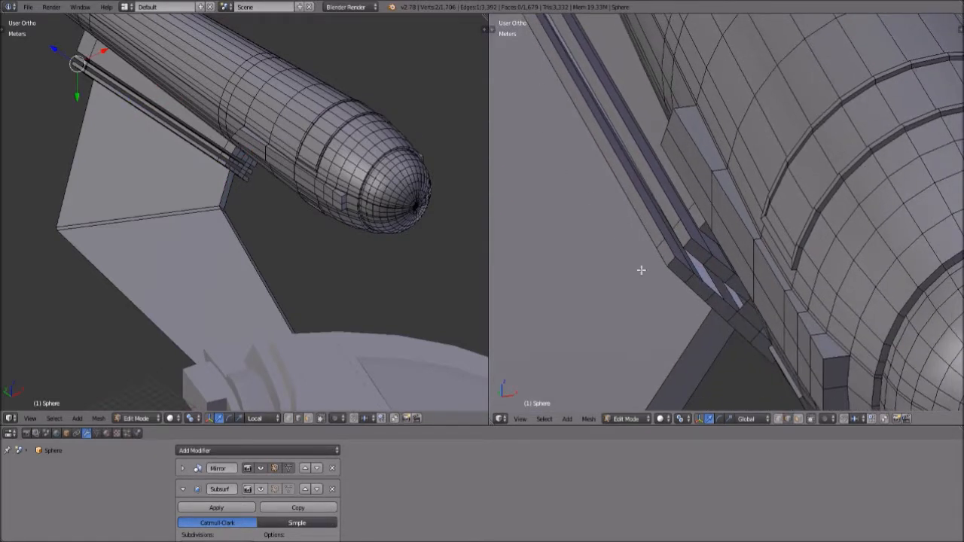
pyautogui.keyDown('shift'); pyautogui.rightClick(708, 285); pyautogui.keyUp('shift')
pyautogui.press('f')
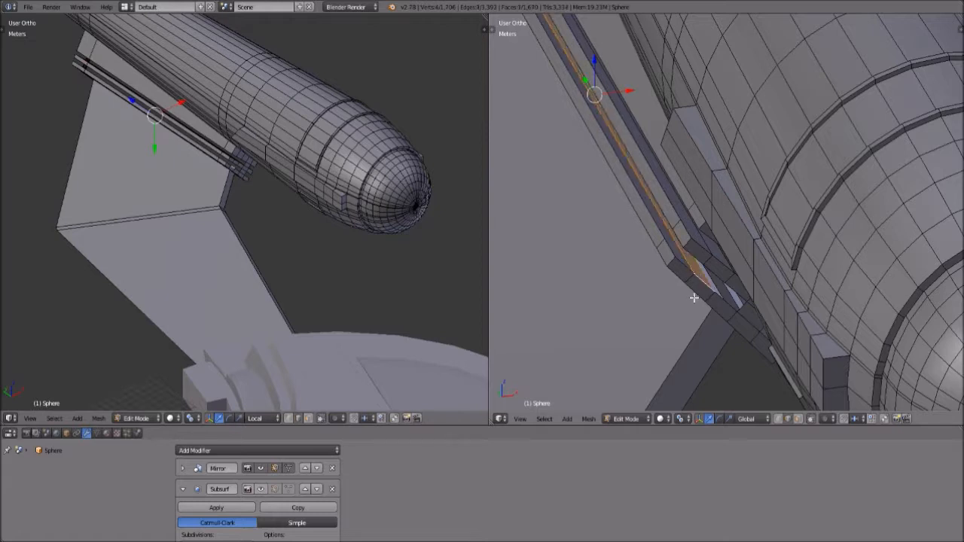
pyautogui.press('a')
# Fill the remaining lengthwise gaps in the ridges' upper sides by joining opposing front and rear edges.
pyautogui.scroll(-8, 684, 286)
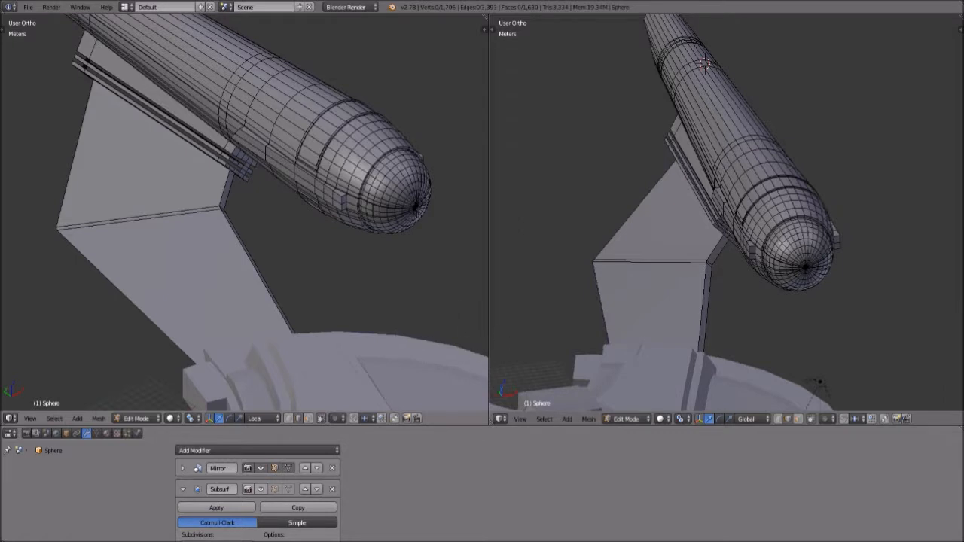
pyautogui.moveTo(659, 264); pyautogui.dragTo(646, 242, button='middle')
pyautogui.scroll(7, 650, 226)
pyautogui.scroll(2, 617, 163)
pyautogui.rightClick(600, 149)
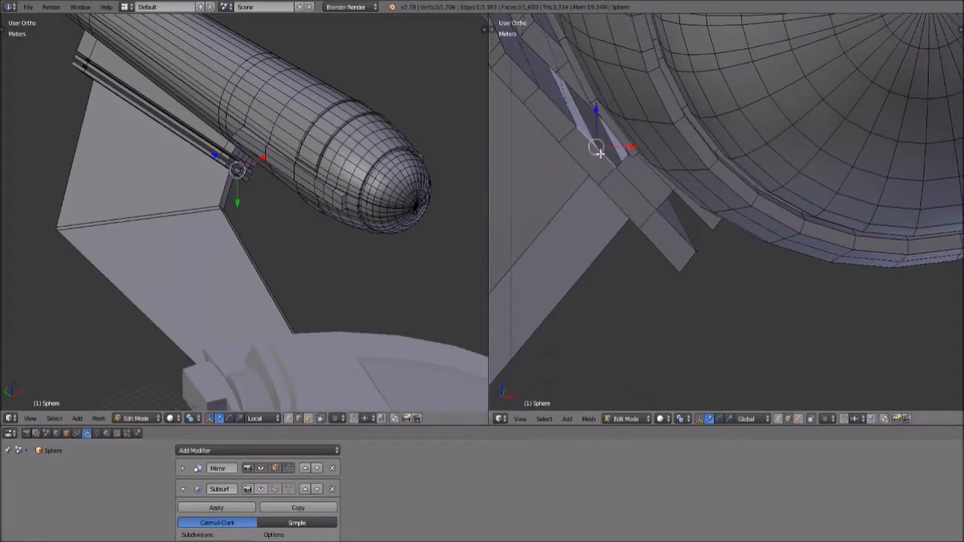
pyautogui.scroll(5, 535, 169)
pyautogui.moveTo(546, 175); pyautogui.dragTo(864, 235, button='middle')
pyautogui.keyDown('shift'); pyautogui.rightClick(815, 260); pyautogui.keyUp('shift')
pyautogui.moveTo(785, 217); pyautogui.dragTo(581, 256, button='middle')
pyautogui.scroll(4, 723, 255)
pyautogui.scroll(-1, 738, 272)
pyautogui.moveTo(738, 272); pyautogui.dragTo(869, 242, button='middle')
pyautogui.press('f')
pyautogui.press('a')
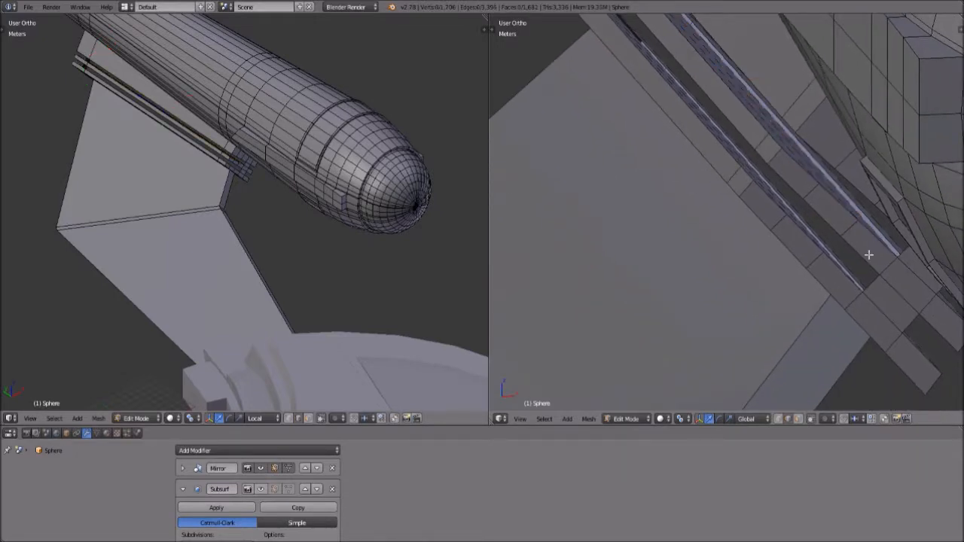
# Delete the four edges of the leftover faces connecting the ridges across the grooves at the bracket's rear end.
pyautogui.scroll(-4, 828, 275)
pyautogui.moveTo(806, 286); pyautogui.dragTo(752, 247, button='middle')
pyautogui.rightClick(554, 39)
pyautogui.moveTo(796, 190); pyautogui.dragTo(791, 341, button='middle')
pyautogui.click(839, 179)
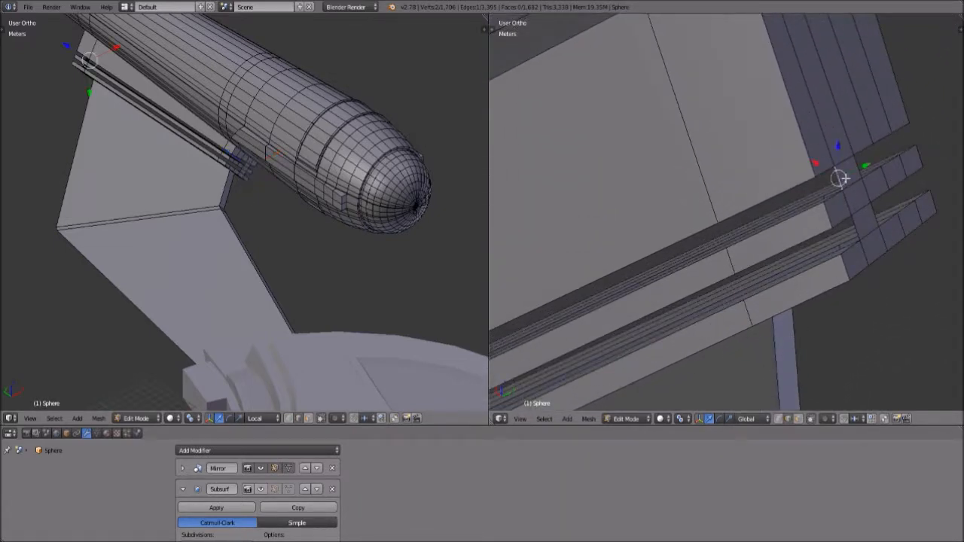
pyautogui.click(857, 187)
pyautogui.keyDown('alt'); pyautogui.rightClick(856, 223); pyautogui.keyUp('alt')
pyautogui.press('x')
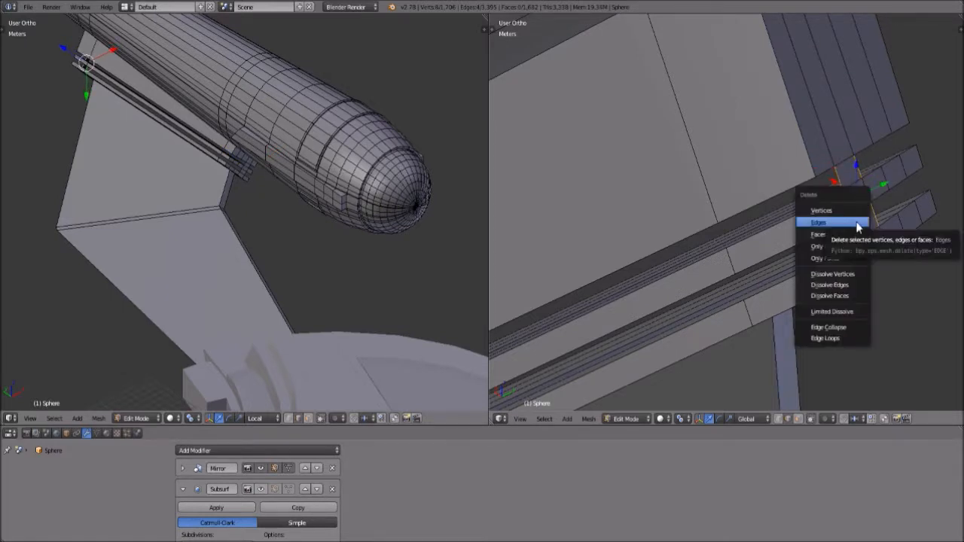
pyautogui.click(855, 214)
pyautogui.scroll(-4, 854, 214)
pyautogui.hotkey('ctrl', 'z')
pyautogui.press('x')
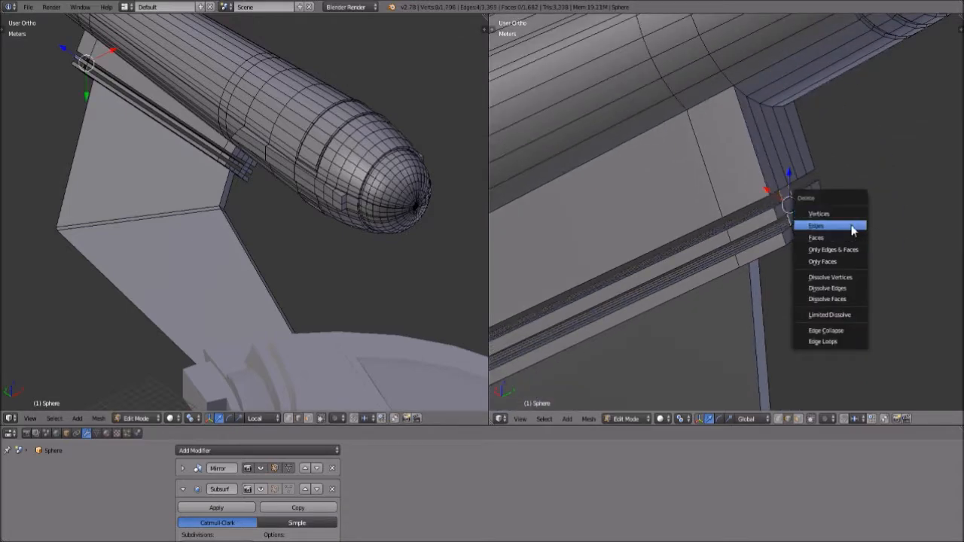
pyautogui.click(857, 224)
# Delete the four edges of the leftover faces connecting the ridges at the bracket's front end.
pyautogui.moveTo(715, 296); pyautogui.dragTo(804, 252, button='middle')
pyautogui.rightClick(839, 224)
pyautogui.keyDown('shift'); pyautogui.rightClick(870, 260); pyautogui.keyUp('shift')
pyautogui.keyDown('shift'); pyautogui.rightClick(865, 199); pyautogui.keyUp('shift')
pyautogui.keyDown('shift'); pyautogui.rightClick(899, 226); pyautogui.keyUp('shift')
pyautogui.press('x')
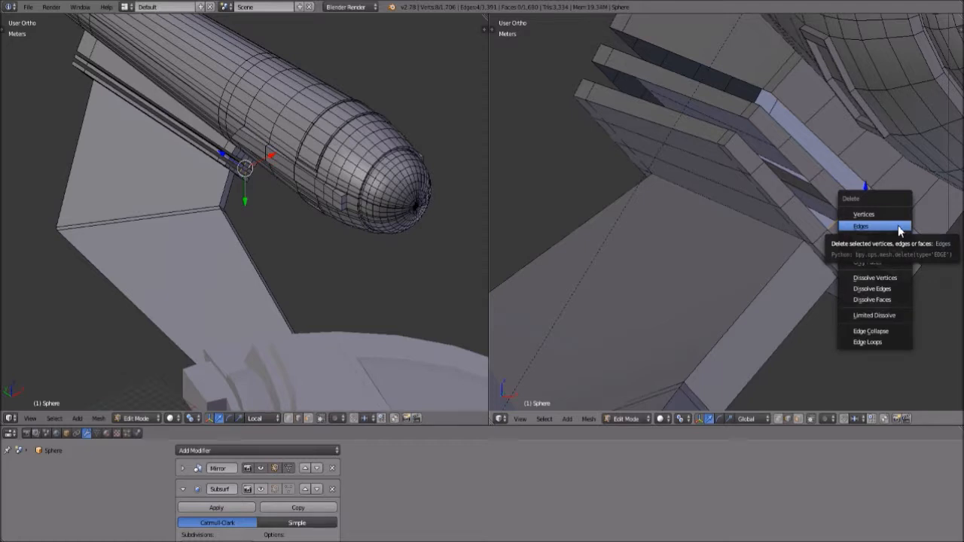
pyautogui.click(900, 227)
# Fill the lengthwise face along the underside of the bracket's upper block by joining its front and rear end edges.
pyautogui.scroll(-3, 896, 228)
pyautogui.moveTo(819, 259); pyautogui.dragTo(801, 384, button='middle')
pyautogui.scroll(3, 804, 354)
pyautogui.rightClick(881, 232)
pyautogui.moveTo(726, 279); pyautogui.dragTo(601, 306, button='middle')
pyautogui.keyDown('shift'); pyautogui.rightClick(570, 280); pyautogui.keyUp('shift')
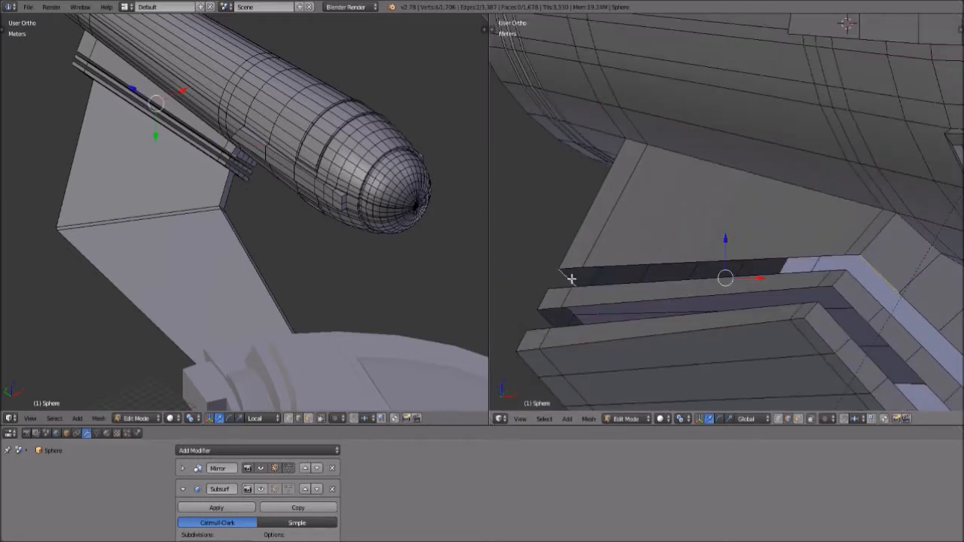
pyautogui.press('f')
pyautogui.press('a')
# Fill the adjoining lengthwise face in the upper groove by joining the next pair of opposing end edges.
pyautogui.rightClick(918, 304)
pyautogui.moveTo(888, 325); pyautogui.dragTo(693, 311, button='middle')
pyautogui.keyDown('shift'); pyautogui.rightClick(592, 296); pyautogui.keyUp('shift')
pyautogui.press('f')
pyautogui.press('a')
# Fill two more lengthwise faces inside the bracket's grooves, joining each edge with its counterpart at the opposite end.
pyautogui.moveTo(711, 370); pyautogui.dragTo(674, 267, button='middle')
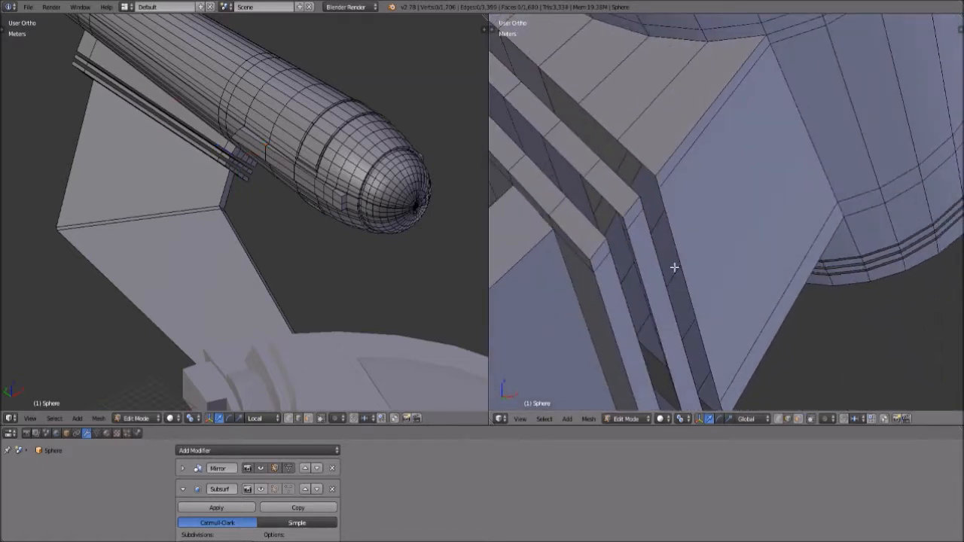
pyautogui.rightClick(648, 173)
pyautogui.moveTo(648, 211); pyautogui.dragTo(692, 308, button='middle')
pyautogui.keyDown('shift'); pyautogui.rightClick(696, 305); pyautogui.keyUp('shift')
pyautogui.press('f')
pyautogui.press('a')
pyautogui.rightClick(582, 180)
pyautogui.moveTo(613, 230); pyautogui.dragTo(620, 233, button='middle')
pyautogui.rightClick(648, 219)
pyautogui.keyDown('shift'); pyautogui.rightClick(630, 227); pyautogui.keyUp('shift')
pyautogui.press('f')
pyautogui.press('a')
# Fill three further lengthwise faces along the ridges and grooves between their opposing end edges.
pyautogui.scroll(-2, 620, 259)
pyautogui.moveTo(626, 281); pyautogui.dragTo(624, 265, button='middle')
pyautogui.rightClick(649, 144)
pyautogui.moveTo(649, 144); pyautogui.dragTo(647, 180, button='middle')
pyautogui.keyDown('shift'); pyautogui.rightClick(595, 215); pyautogui.keyUp('shift')
pyautogui.press('f')
pyautogui.rightClick(609, 222)
pyautogui.moveTo(668, 257); pyautogui.dragTo(699, 257, button='middle')
pyautogui.keyDown('shift'); pyautogui.rightClick(700, 199); pyautogui.keyUp('shift')
pyautogui.press('f')
pyautogui.rightClick(719, 226)
pyautogui.keyDown('shift'); pyautogui.rightClick(632, 249); pyautogui.keyUp('shift')
pyautogui.press('f')
pyautogui.press('a')
# Fill the last lengthwise gap in the bracket's grooves between its two end edges.
pyautogui.moveTo(648, 292); pyautogui.dragTo(634, 281, button='middle')
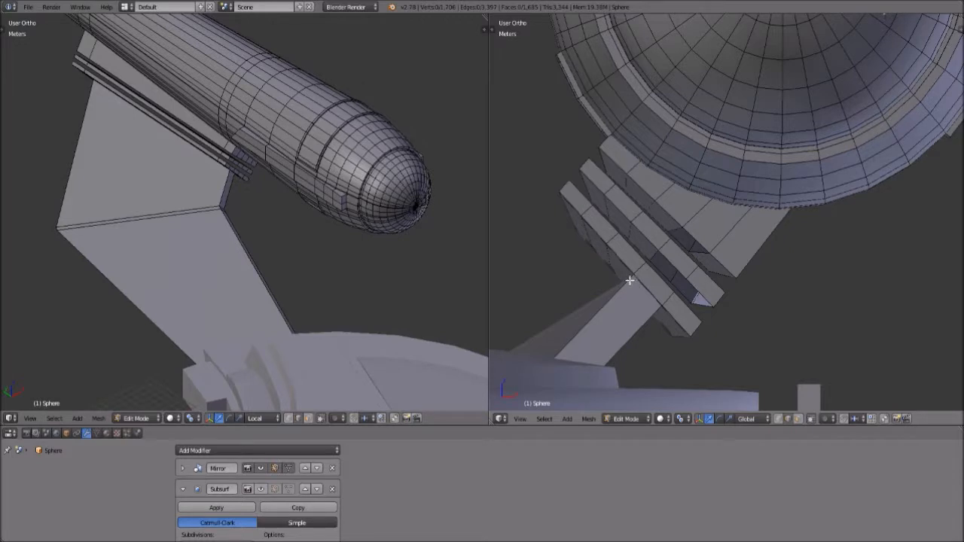
pyautogui.moveTo(634, 284); pyautogui.dragTo(676, 292, button='middle')
pyautogui.keyDown('shift'); pyautogui.rightClick(685, 297); pyautogui.keyUp('shift')
pyautogui.press('f')
pyautogui.press('a')
pyautogui.moveTo(691, 287); pyautogui.dragTo(690, 288, button='middle')
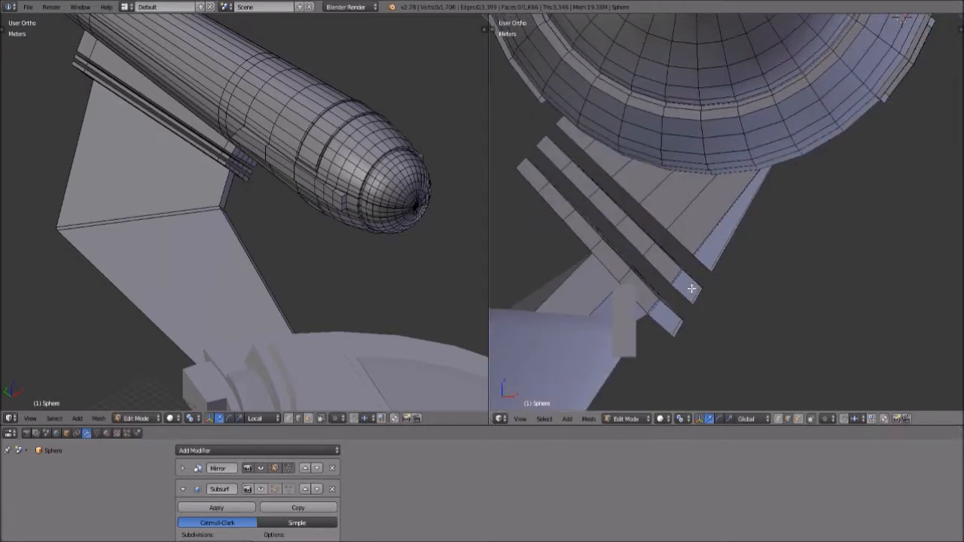
pyautogui.moveTo(696, 319); pyautogui.dragTo(742, 314, button='middle')
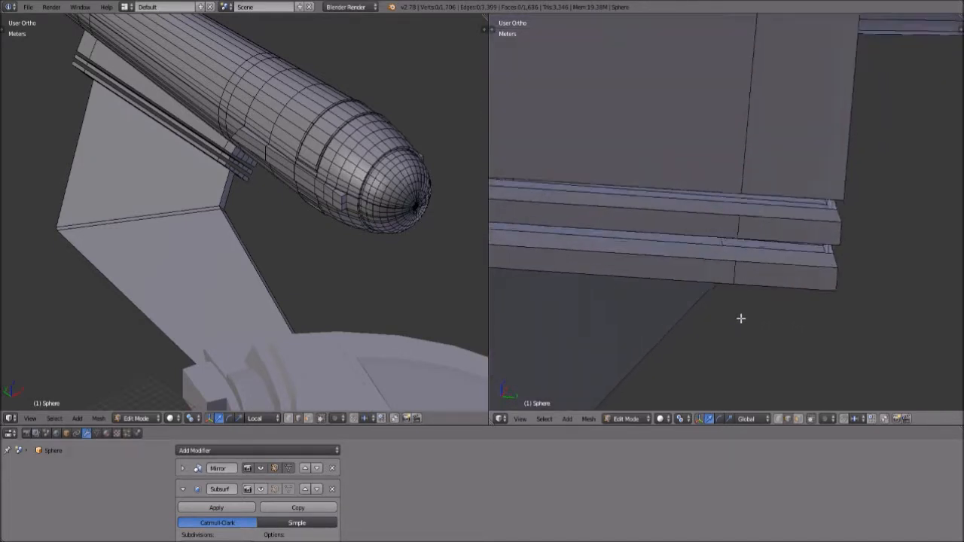
pyautogui.scroll(2, 769, 284)
pyautogui.hotkey('ctrl', 'r')
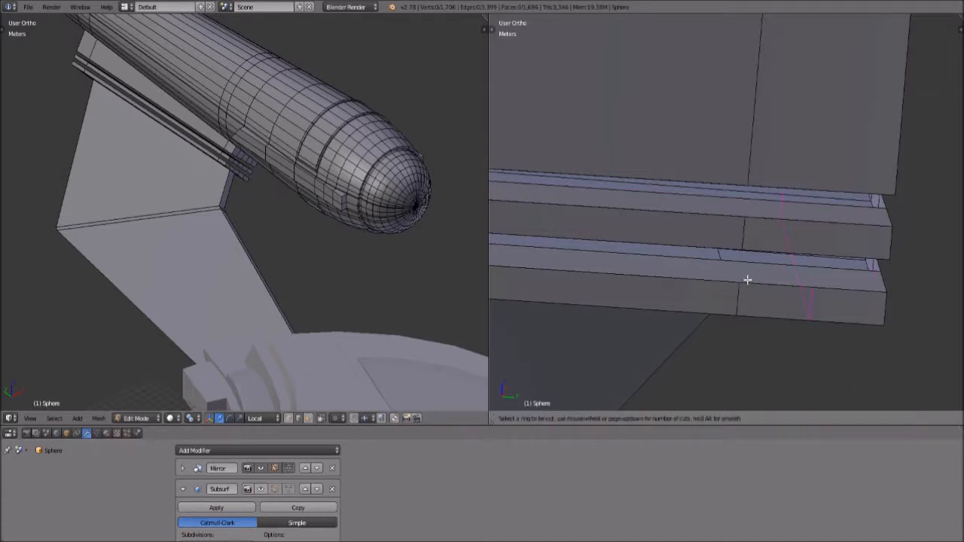
pyautogui.press('Escape')
# Add a loop cut across the lower ridge and slide it to the cut edges near the bracket's rear end.
pyautogui.scroll(-5, 577, 286)
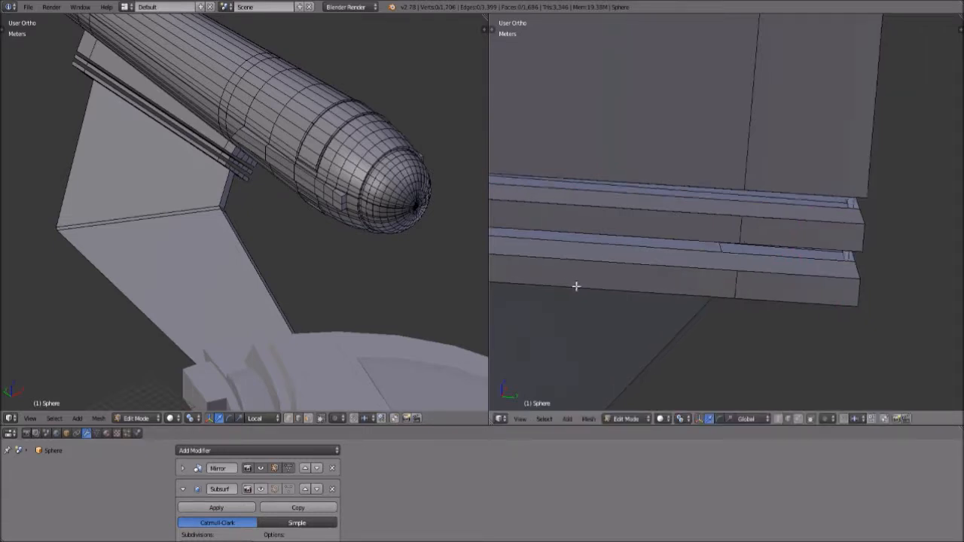
pyautogui.keyDown('shift'); pyautogui.moveTo(581, 280); pyautogui.dragTo(793, 316, button='middle'); pyautogui.keyUp('shift')
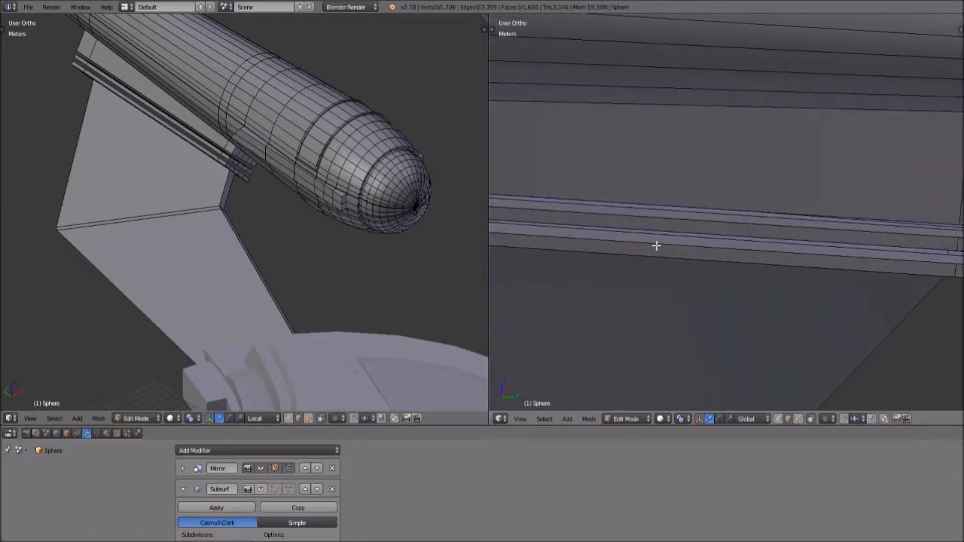
pyautogui.scroll(-3, 656, 244)
pyautogui.hotkey('ctrl', 'r')
pyautogui.click(655, 229)
pyautogui.rightClick(655, 229)
pyautogui.press('g')
pyautogui.press('g')
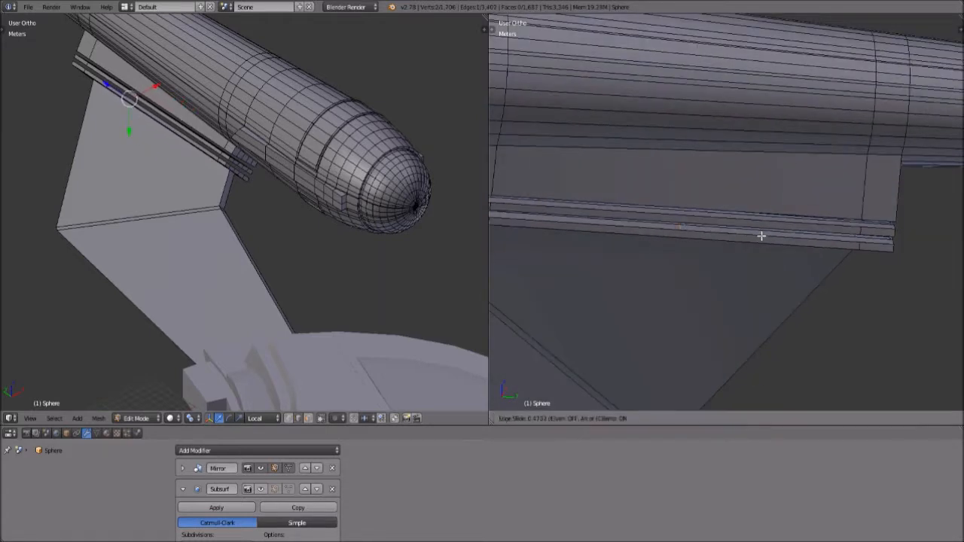
pyautogui.click(832, 251)
# Add a second cut across the lower ridge and slide it to the cut edges near the bracket's front end.
pyautogui.moveTo(833, 249); pyautogui.dragTo(819, 218, button='middle')
pyautogui.press('g')
pyautogui.press('g')
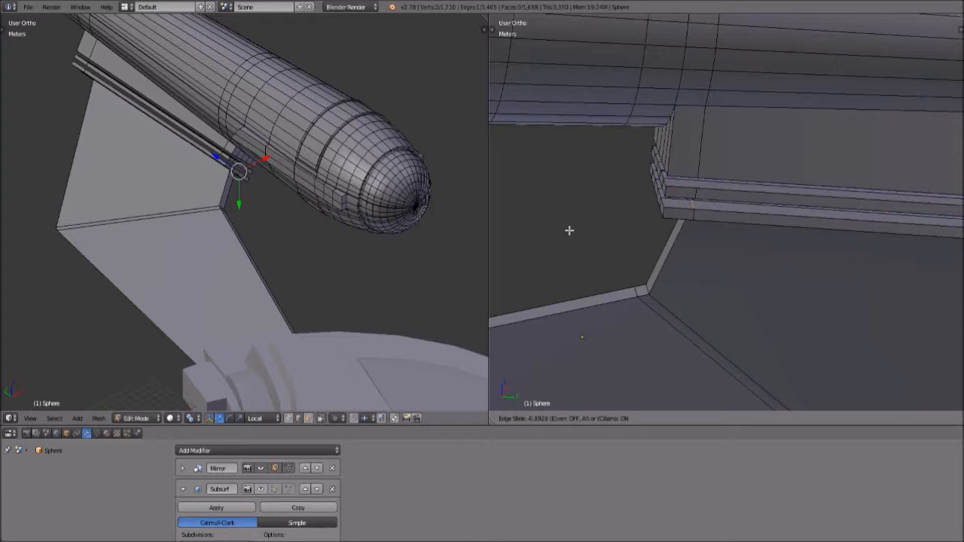
pyautogui.click(570, 230)
# Try to add a loop cut across the lower ridge's side, and undo the cut that runs through the pylon.
pyautogui.moveTo(570, 228); pyautogui.dragTo(793, 297, button='middle')
pyautogui.scroll(7, 768, 321)
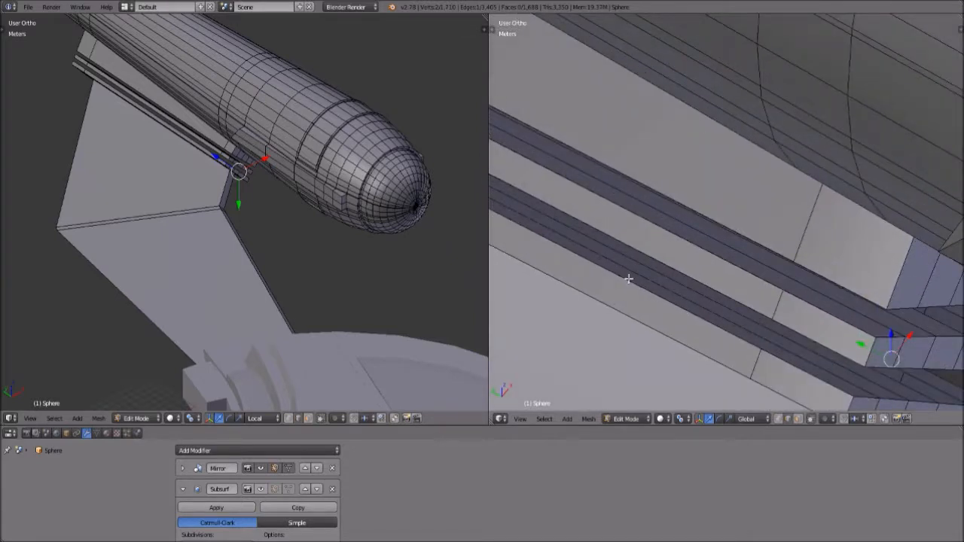
pyautogui.scroll(-3, 629, 279)
pyautogui.hotkey('ctrl', 'r')
pyautogui.click(592, 201)
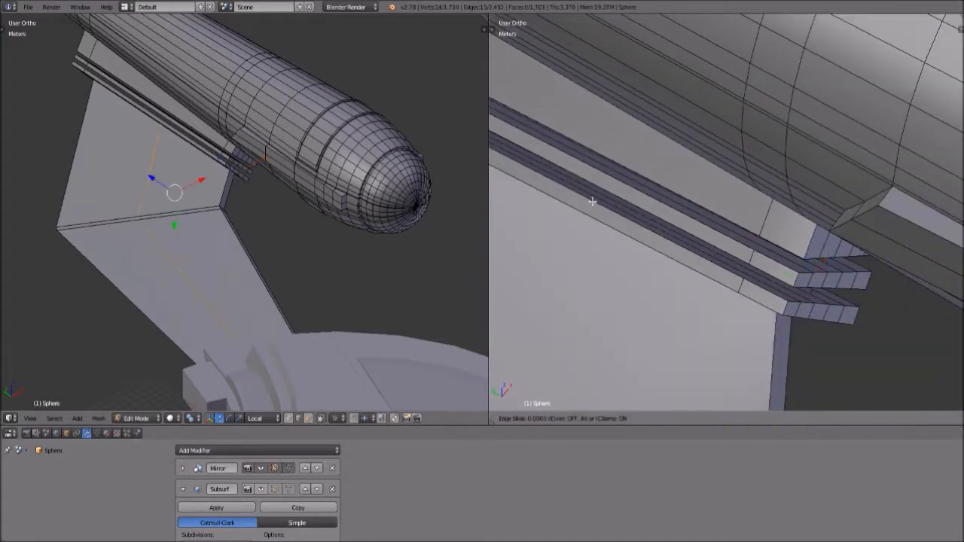
pyautogui.rightClick(590, 307)
pyautogui.scroll(-4, 589, 307)
pyautogui.hotkey('ctrl', 'z')
pyautogui.moveTo(574, 153); pyautogui.dragTo(716, 223, button='middle')
pyautogui.hotkey('ctrl', 'r')
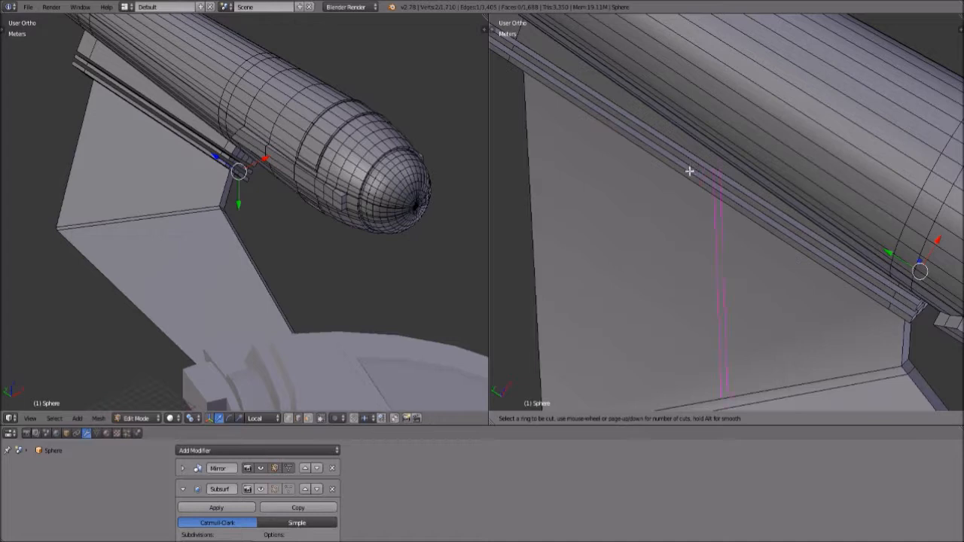
pyautogui.press('Escape')
# Add a loop cut across the lower groove and slide it into line with the ridges' cut edges near the front end.
pyautogui.scroll(5, 730, 217)
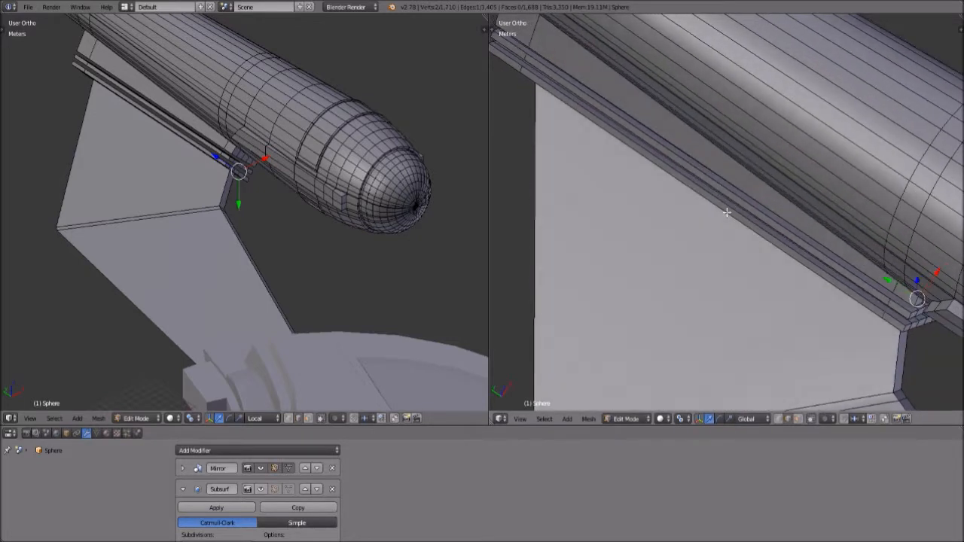
pyautogui.hotkey('ctrl', 'r')
pyautogui.click(690, 166)
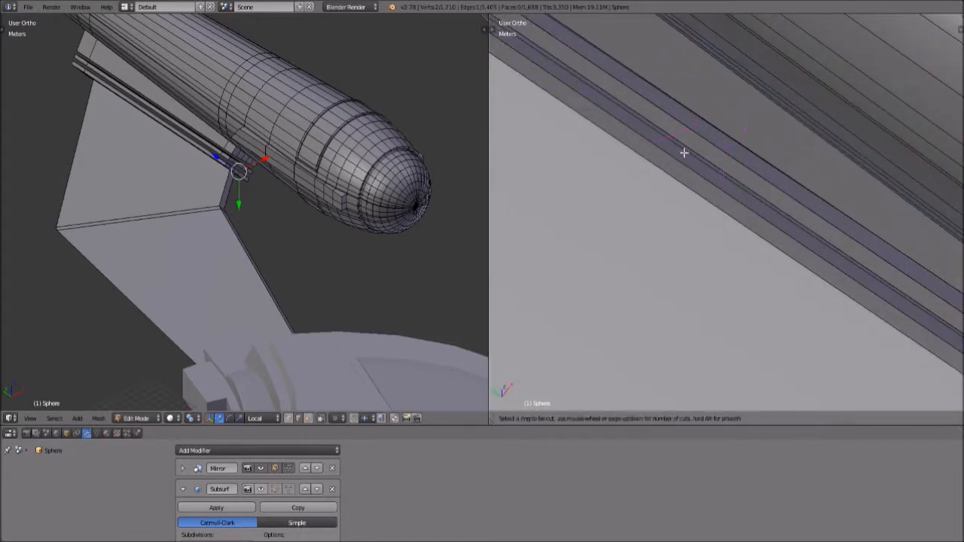
pyautogui.click(866, 293)
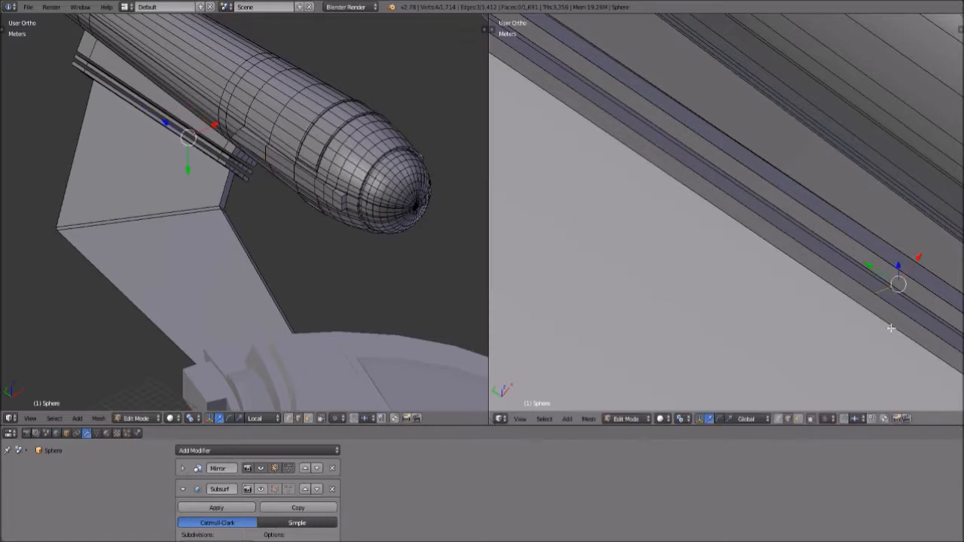
pyautogui.scroll(-4, 899, 276)
pyautogui.press('g')
pyautogui.press('g')
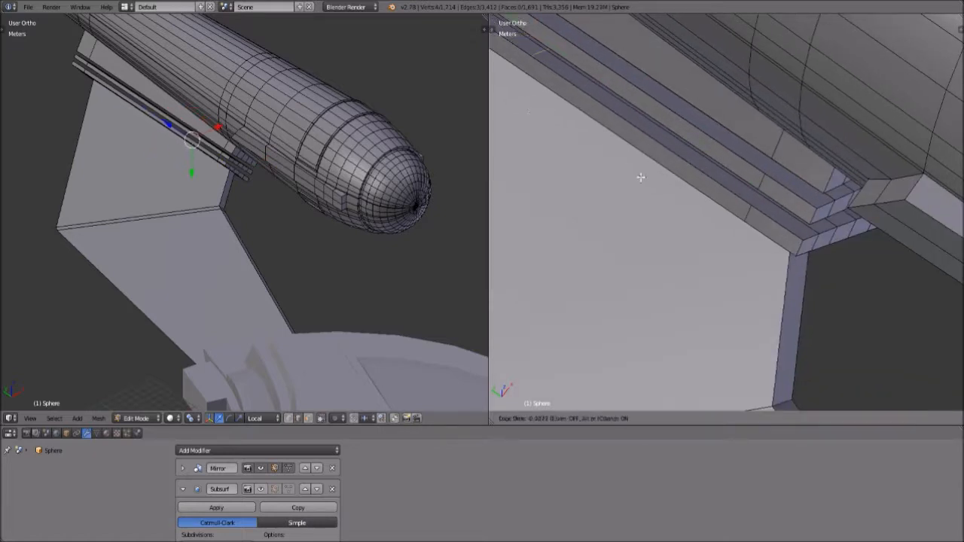
pyautogui.click(835, 298)
pyautogui.press('g')
pyautogui.press('g')
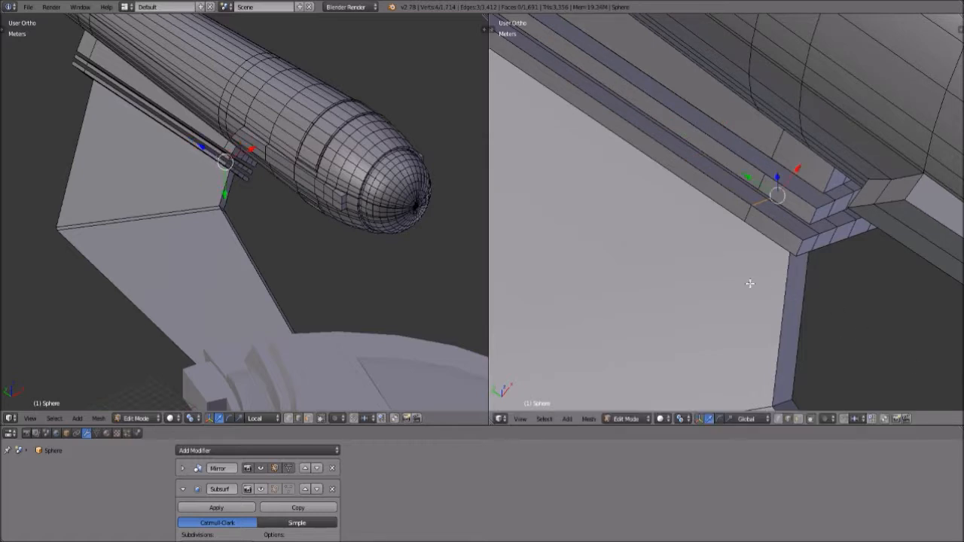
# Examine the nacelles, pylons and saucer from above, below and the side.
pyautogui.scroll(-5, 745, 282)
pyautogui.moveTo(746, 282); pyautogui.dragTo(907, 355, button='middle')
pyautogui.moveTo(693, 246); pyautogui.dragTo(701, 216, button='middle')
pyautogui.scroll(-6, 702, 185)
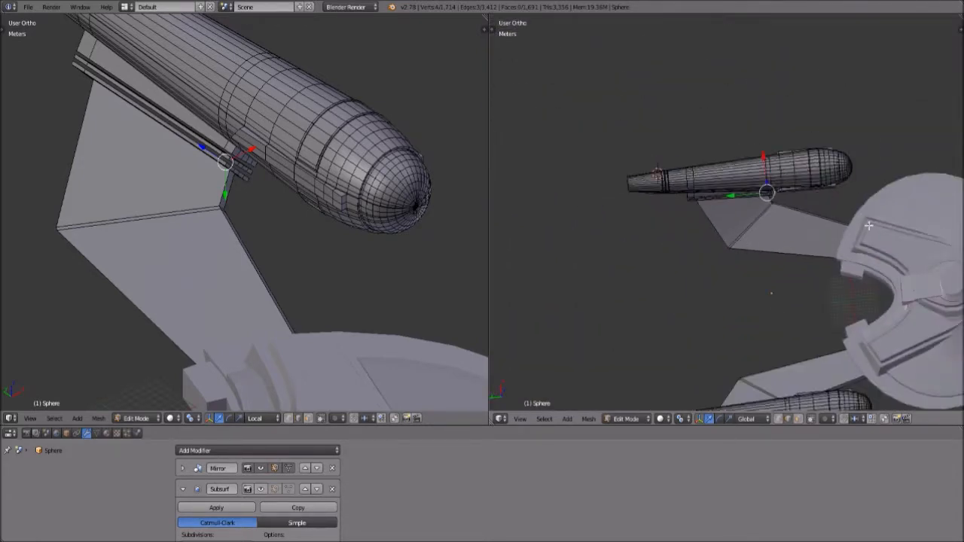
pyautogui.keyDown('shift'); pyautogui.moveTo(897, 264); pyautogui.dragTo(821, 267, button='middle'); pyautogui.keyUp('shift')
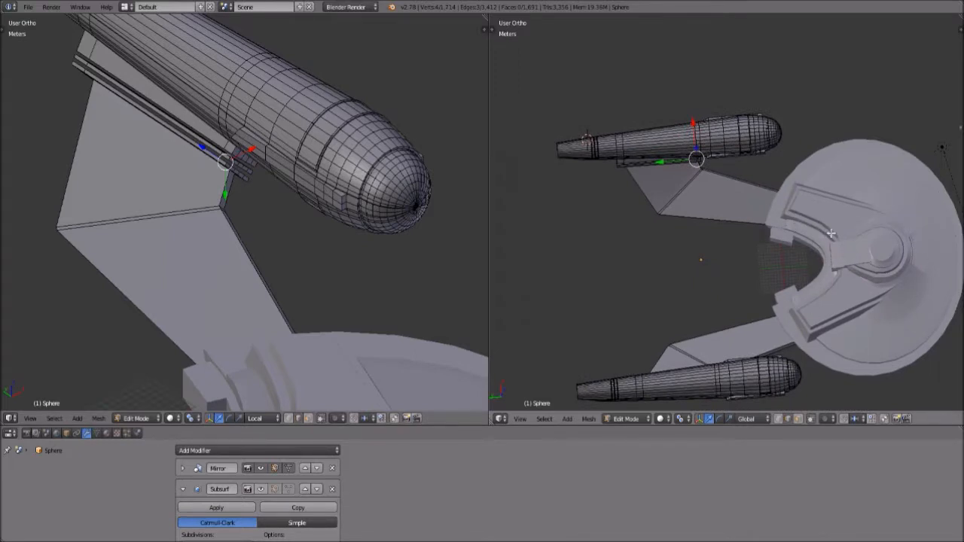
pyautogui.moveTo(869, 307); pyautogui.dragTo(814, 156, button='middle')
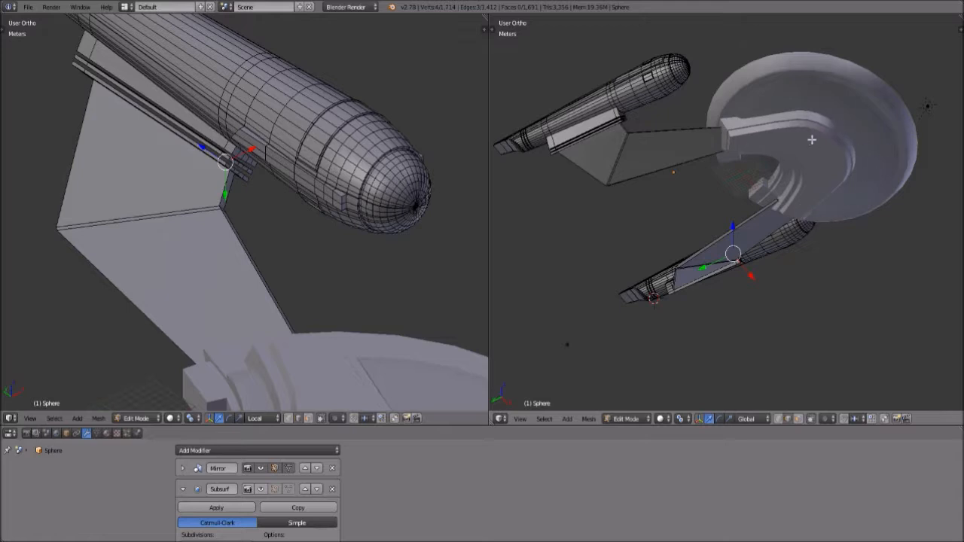
pyautogui.moveTo(807, 160); pyautogui.dragTo(814, 181, button='middle')
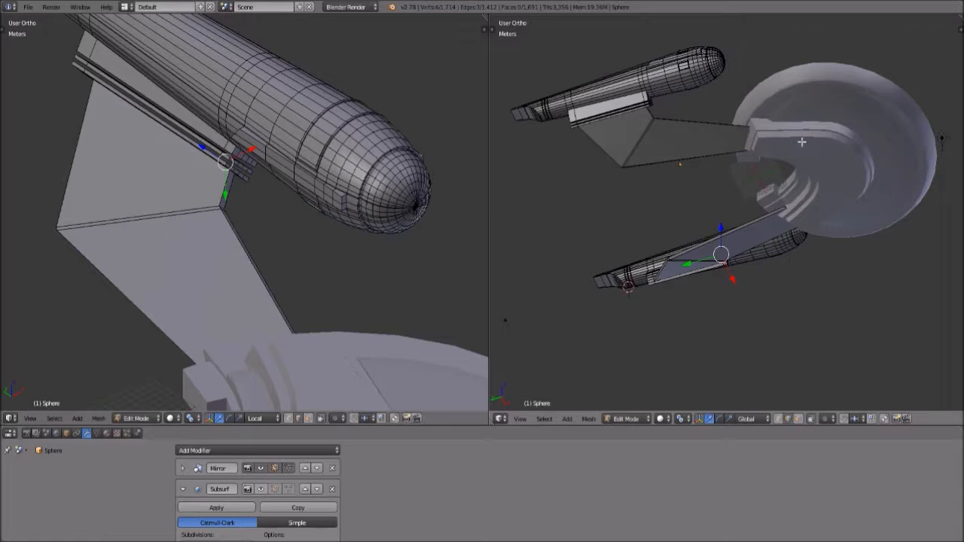
pyautogui.moveTo(773, 156); pyautogui.dragTo(827, 252, button='middle')
pyautogui.scroll(4, 799, 255)
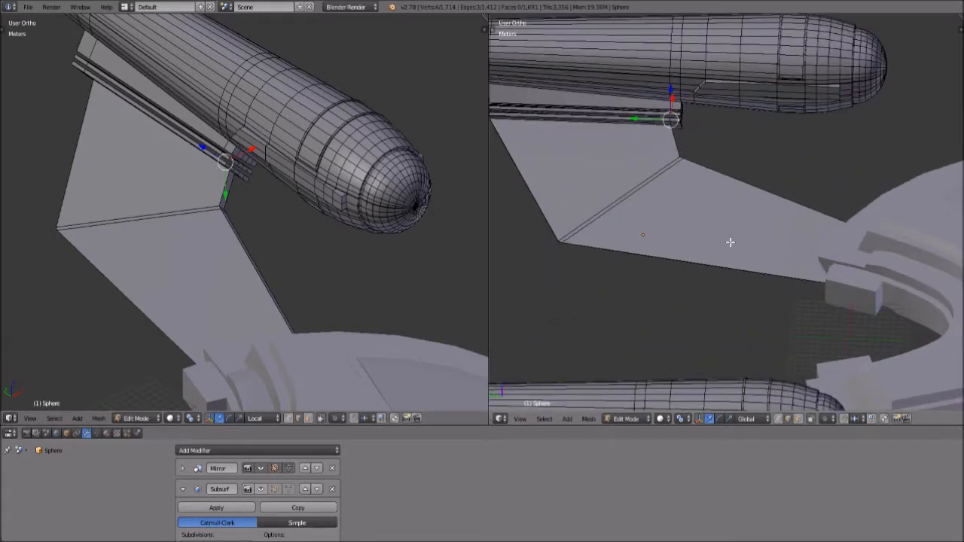
pyautogui.keyDown('shift'); pyautogui.moveTo(730, 242); pyautogui.dragTo(763, 263, button='middle'); pyautogui.keyUp('shift')
pyautogui.scroll(3, 725, 248)
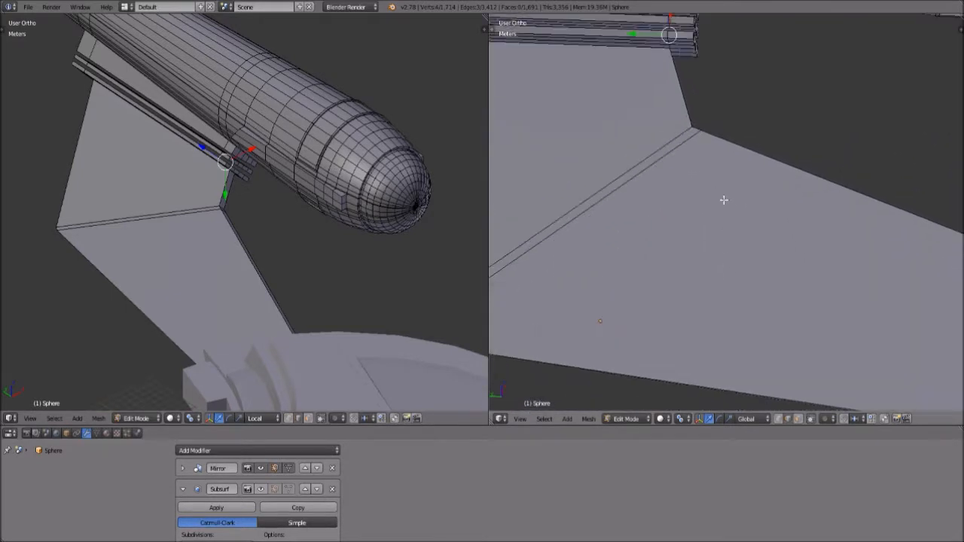
pyautogui.scroll(-2, 742, 252)
pyautogui.scroll(-1, 395, 288)
pyautogui.scroll(-4, 395, 288)
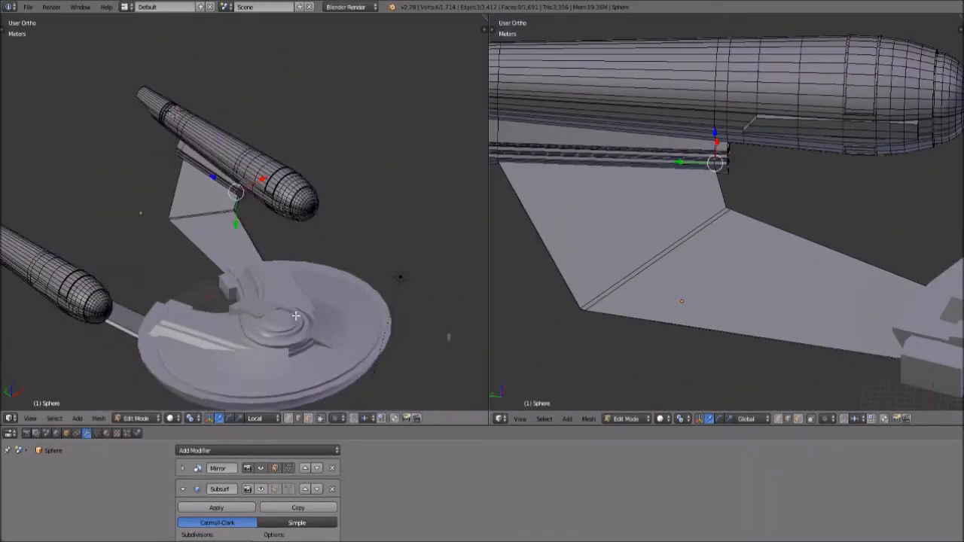
# Fine-tune the lower groove's front cut by sliding its edges into line with the neighbouring ridge edges.
pyautogui.moveTo(729, 220); pyautogui.dragTo(716, 218, button='middle')
pyautogui.scroll(5, 716, 218)
pyautogui.moveTo(782, 156); pyautogui.dragTo(750, 284, button='middle')
pyautogui.scroll(7, 756, 286)
pyautogui.moveTo(835, 276)
pyautogui.mouseDown(button='middle')
pyautogui.moveTo(848, 279)
pyautogui.moveTo(825, 267)
pyautogui.mouseUp(button='middle')
pyautogui.press('g')
pyautogui.press('g')
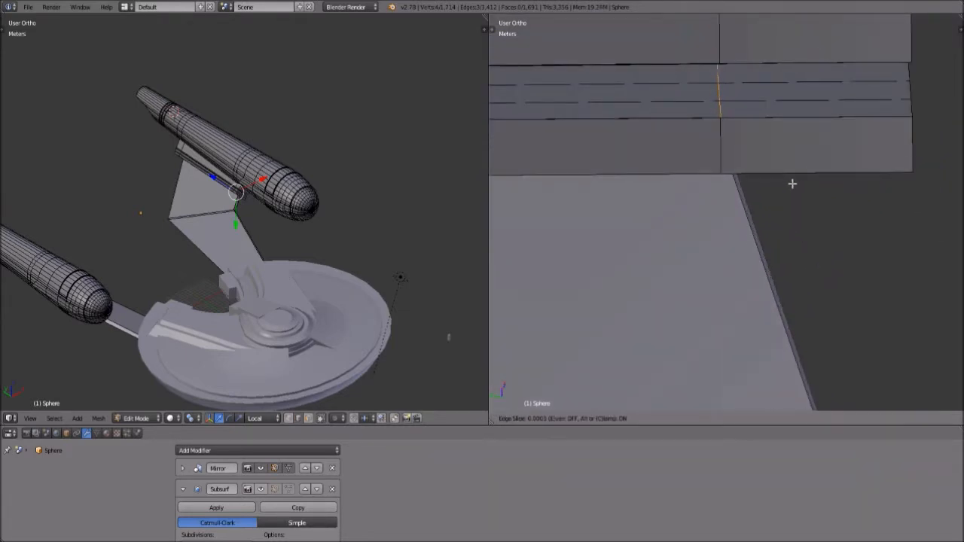
pyautogui.click(792, 184)
# Add a loop cut across the lower groove and slide it toward the bracket's rear end.
pyautogui.moveTo(790, 183); pyautogui.dragTo(667, 248, button='middle')
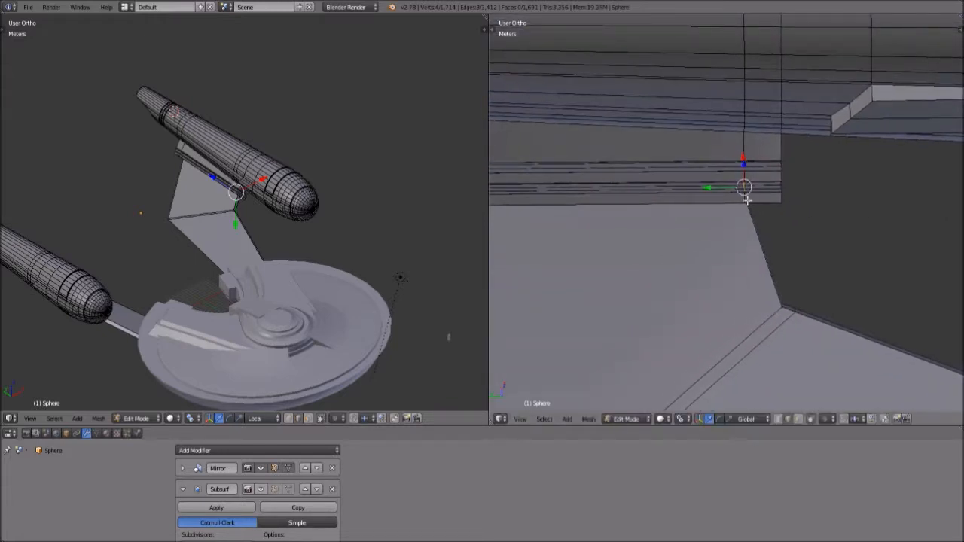
pyautogui.moveTo(668, 260); pyautogui.dragTo(725, 179, button='middle')
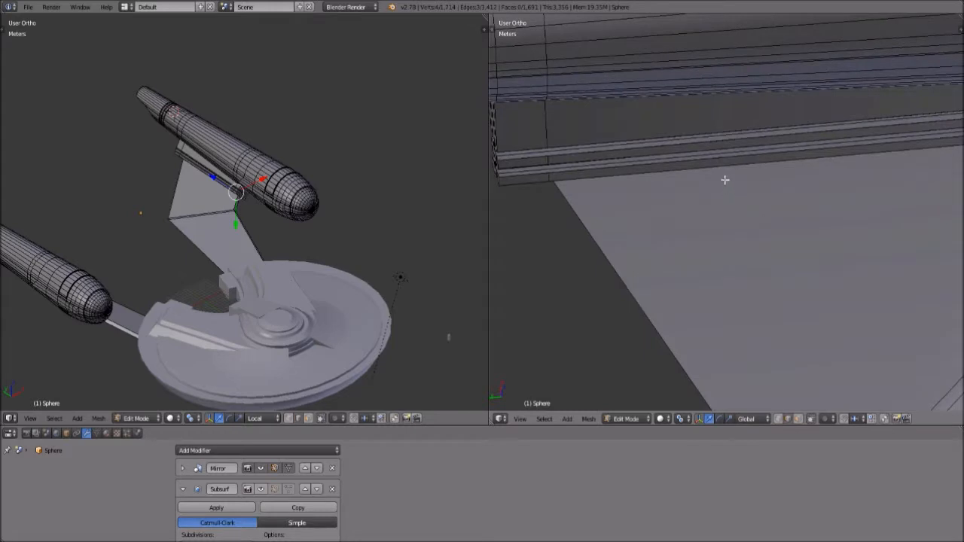
pyautogui.press('e')
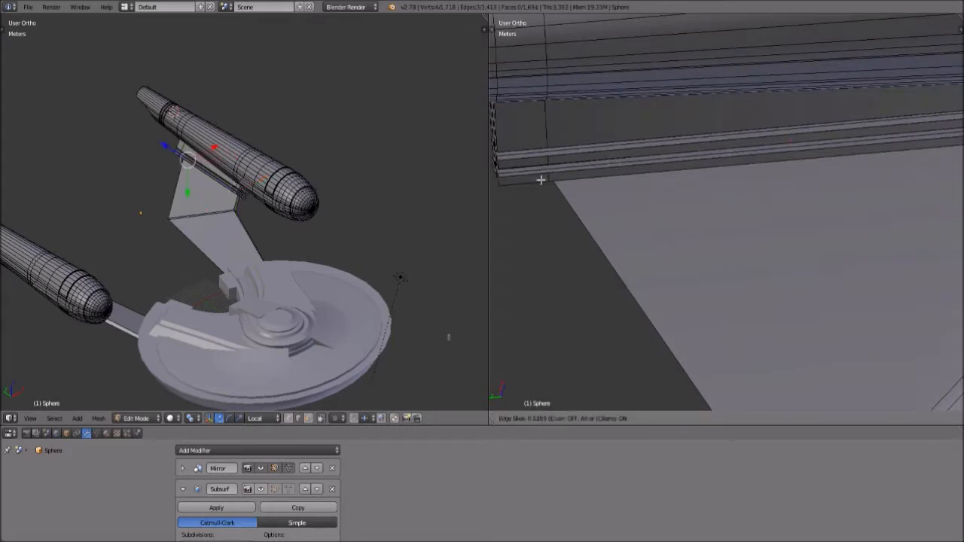
pyautogui.click(526, 182)
pyautogui.press('g')
pyautogui.press('g')
pyautogui.click(565, 196)
# Fine-tune the lower groove's rear cut by sliding its edges into line with the ridges' cut edges.
pyautogui.keyDown('shift'); pyautogui.moveTo(570, 200); pyautogui.dragTo(717, 253, button='middle'); pyautogui.keyUp('shift')
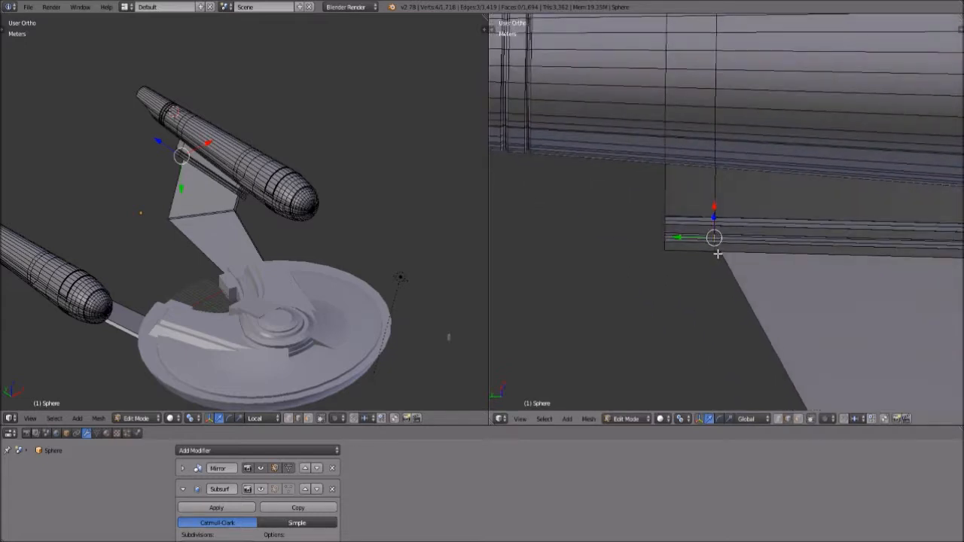
pyautogui.scroll(5, 733, 272)
pyautogui.keyDown('shift'); pyautogui.moveTo(804, 328); pyautogui.dragTo(779, 248, button='middle'); pyautogui.keyUp('shift')
pyautogui.scroll(3, 776, 248)
pyautogui.press('g')
pyautogui.press('g')
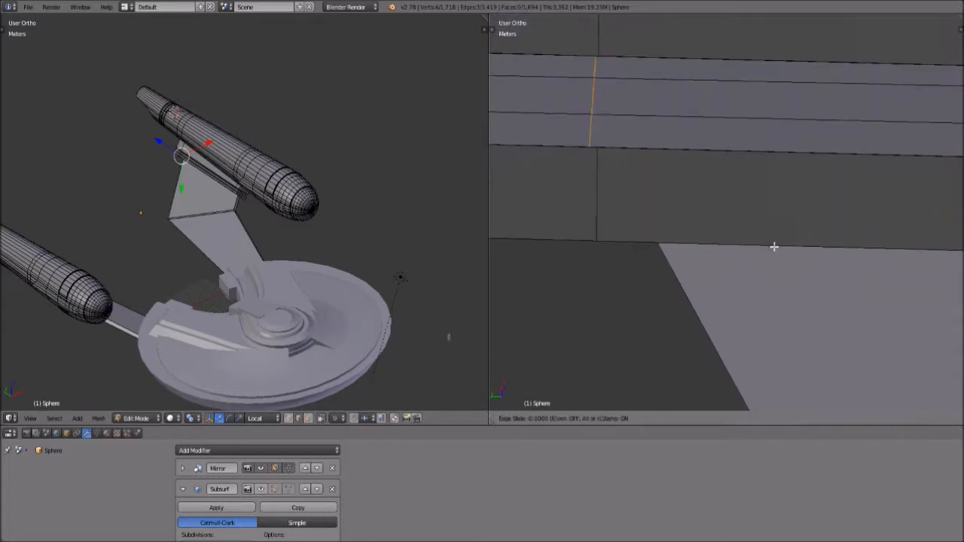
pyautogui.click(778, 246)
# Select the single rear cut edge on the lower ridge's upper face and slide it toward the adjoining side edge.
pyautogui.scroll(-9, 743, 256)
pyautogui.moveTo(745, 246); pyautogui.dragTo(835, 226, button='middle')
pyautogui.scroll(-9, 825, 281)
pyautogui.keyDown('shift'); pyautogui.moveTo(696, 384); pyautogui.dragTo(766, 308, button='middle'); pyautogui.keyUp('shift')
pyautogui.scroll(5, 747, 334)
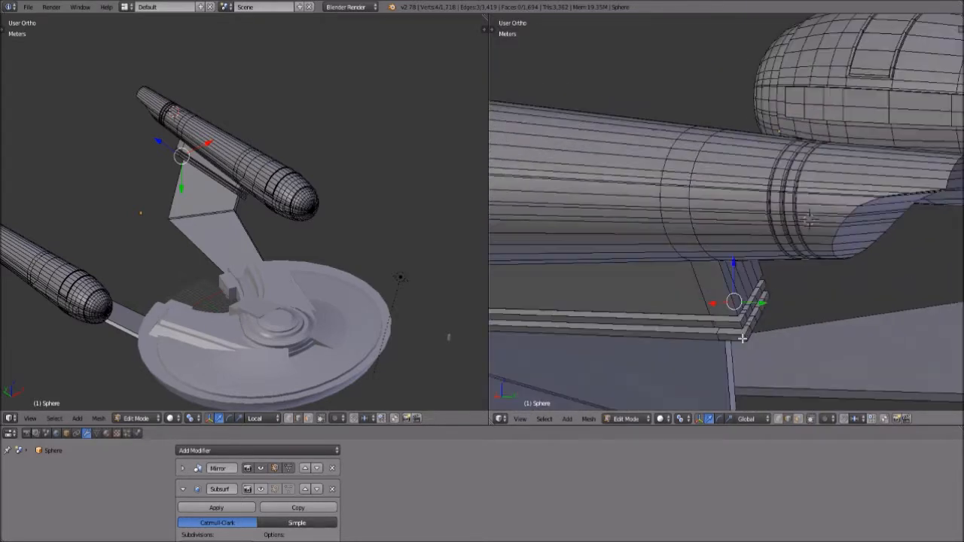
pyautogui.scroll(8, 744, 350)
pyautogui.rightClick(763, 194)
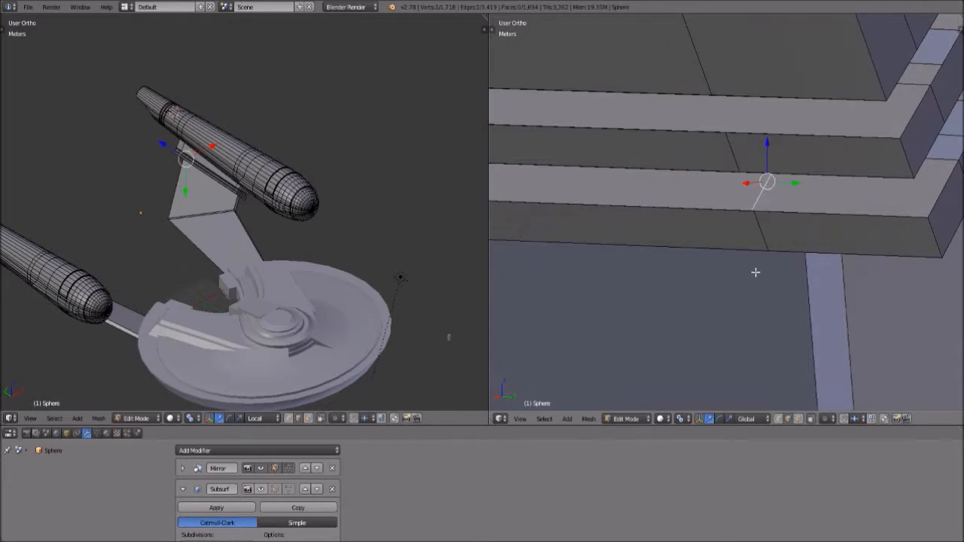
pyautogui.scroll(3, 758, 272)
pyautogui.scroll(3, 783, 290)
pyautogui.press('g')
pyautogui.press('g')
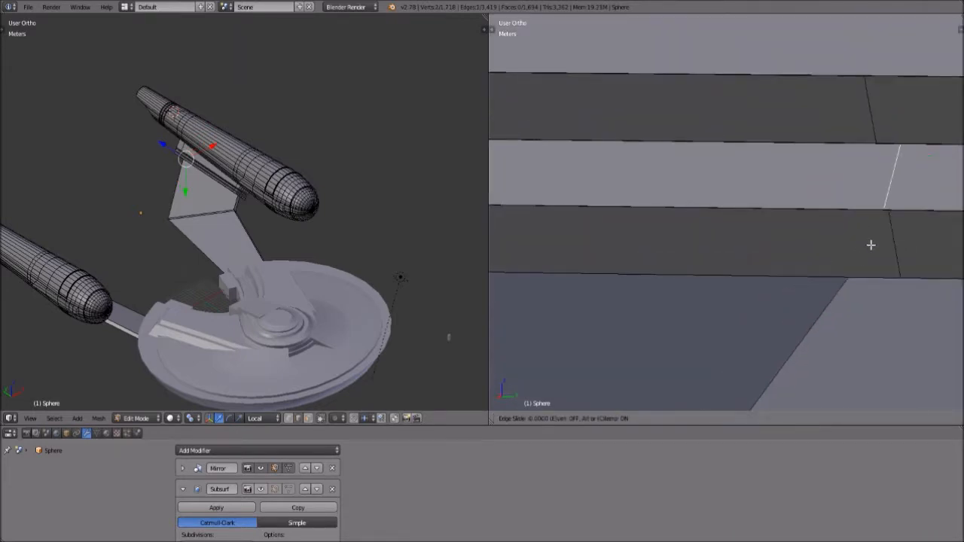
pyautogui.click(895, 244)
pyautogui.scroll(-5, 854, 261)
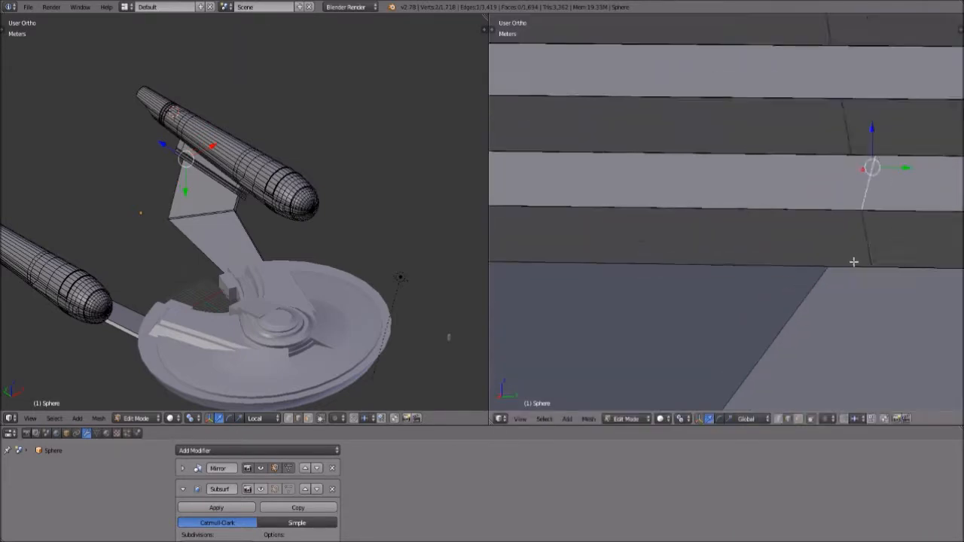
# Select the single front cut edge on the lower ridge's upper face and slide it into line with the adjoining side edge.
pyautogui.scroll(6, 644, 255)
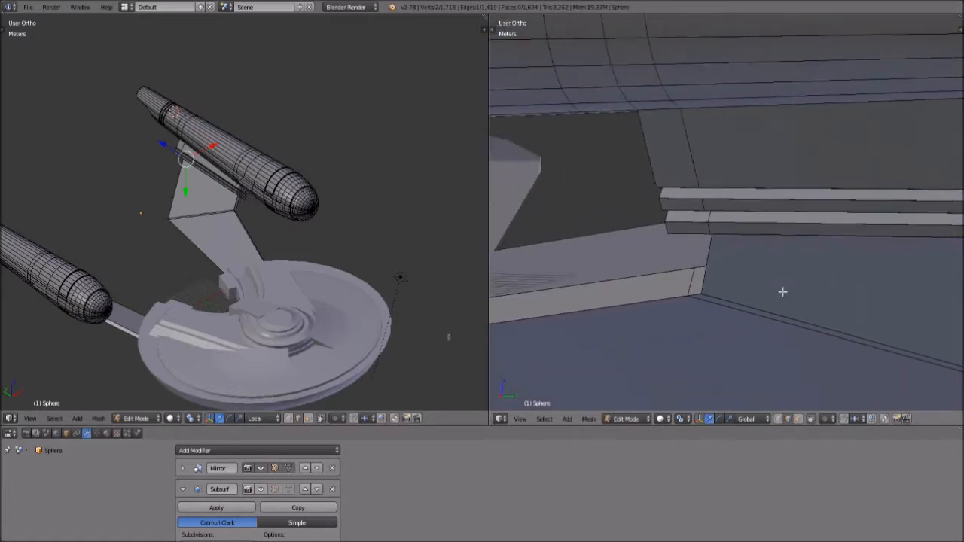
pyautogui.rightClick(644, 230)
pyautogui.press('g')
pyautogui.press('g')
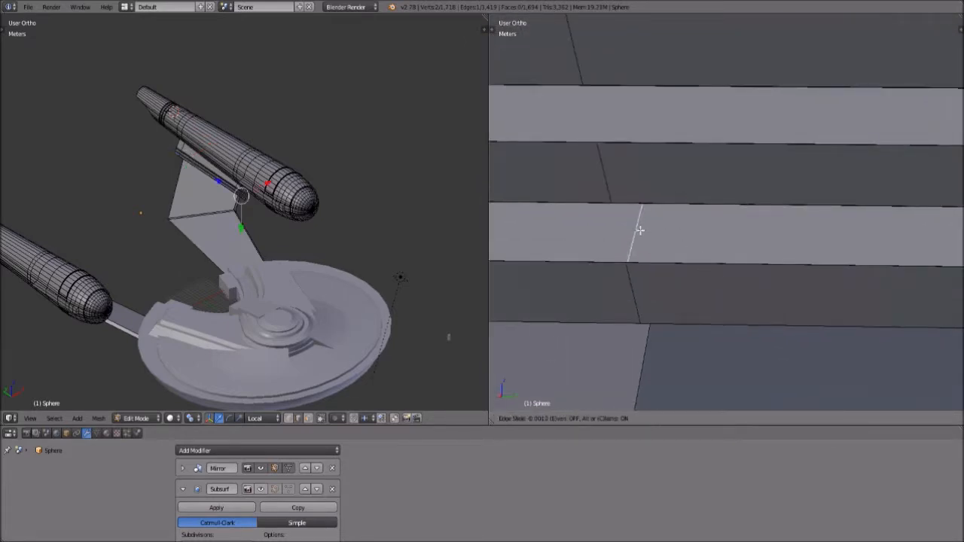
pyautogui.click(629, 229)
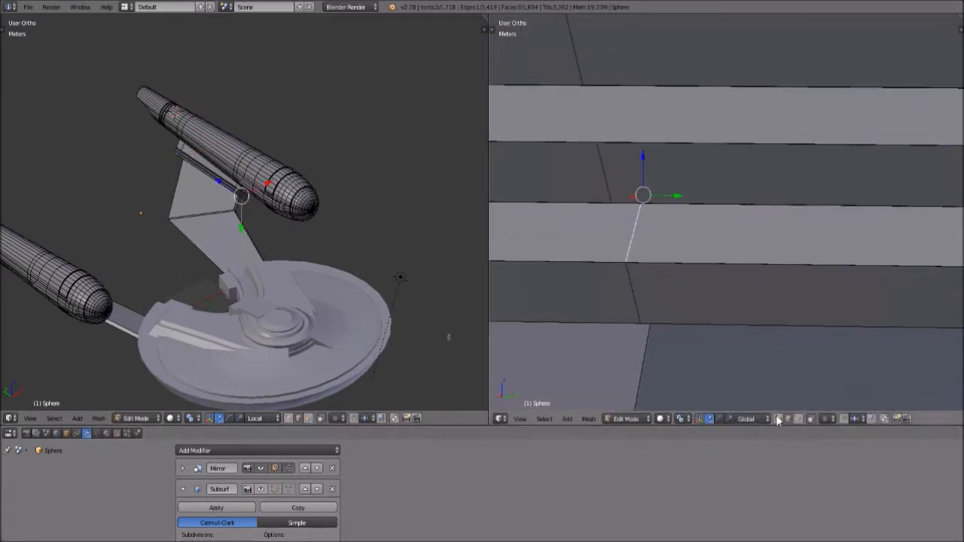
# Allow selection through the mesh and test-move the lower ridge's front cut corner vertex to check for a split.
pyautogui.rightClick(615, 249)
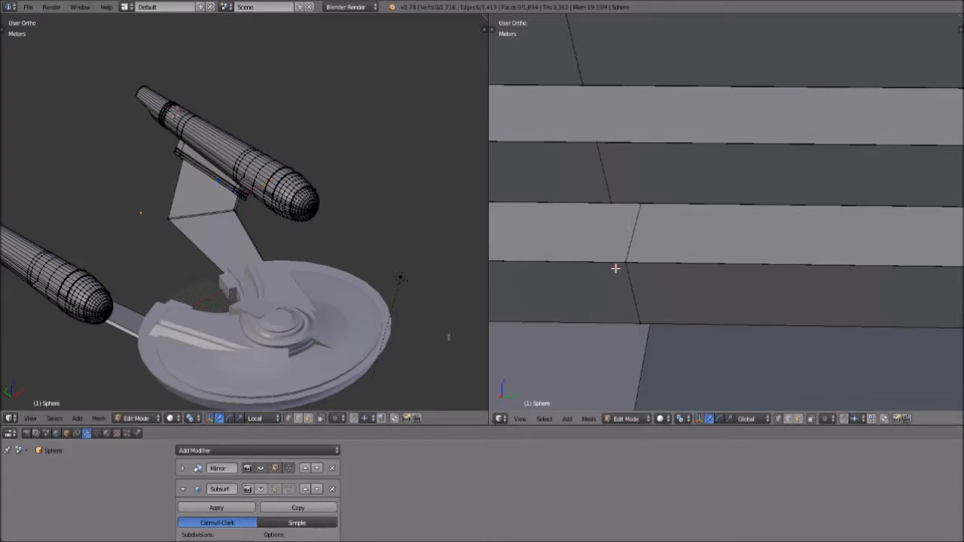
pyautogui.click(812, 419)
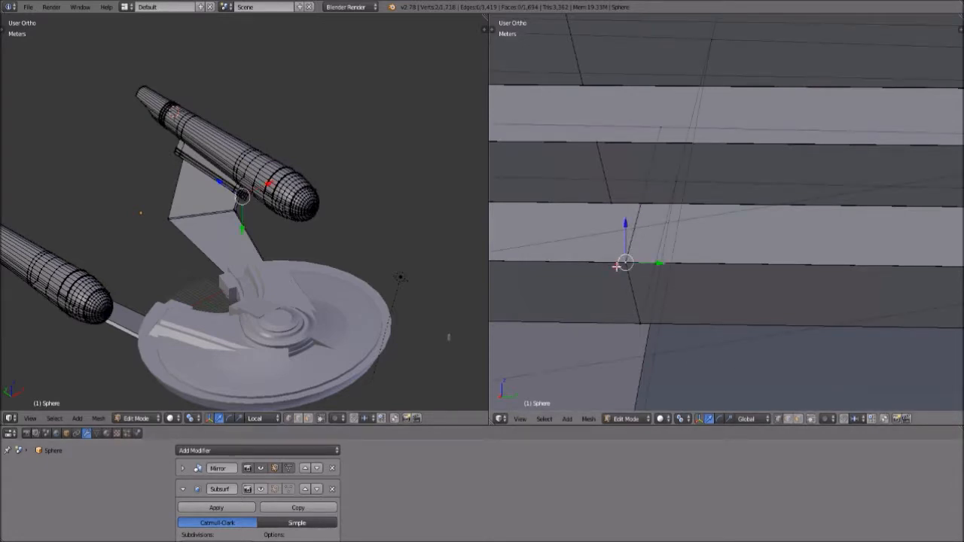
pyautogui.rightClick(619, 275)
pyautogui.press('g')
pyautogui.rightClick(623, 274)
pyautogui.scroll(4, 634, 280)
pyautogui.keyDown('shift'); pyautogui.moveTo(578, 295); pyautogui.dragTo(779, 231, button='middle'); pyautogui.keyUp('shift')
pyautogui.scroll(4, 775, 250)
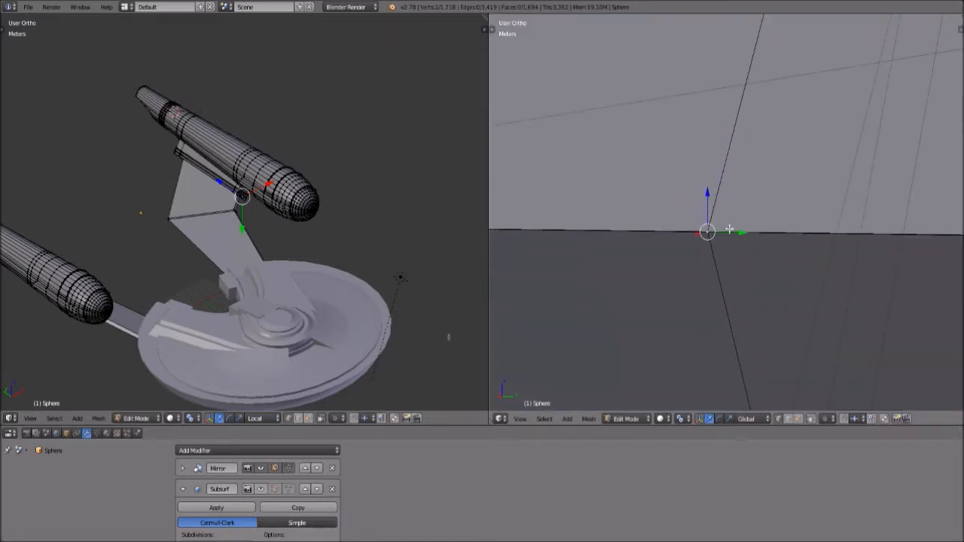
pyautogui.press('g')
pyautogui.rightClick(716, 214)
pyautogui.keyDown('shift'); pyautogui.rightClick(711, 237); pyautogui.keyUp('shift')
pyautogui.press('g')
pyautogui.rightClick(741, 221)
pyautogui.hotkey('alt', 'm')
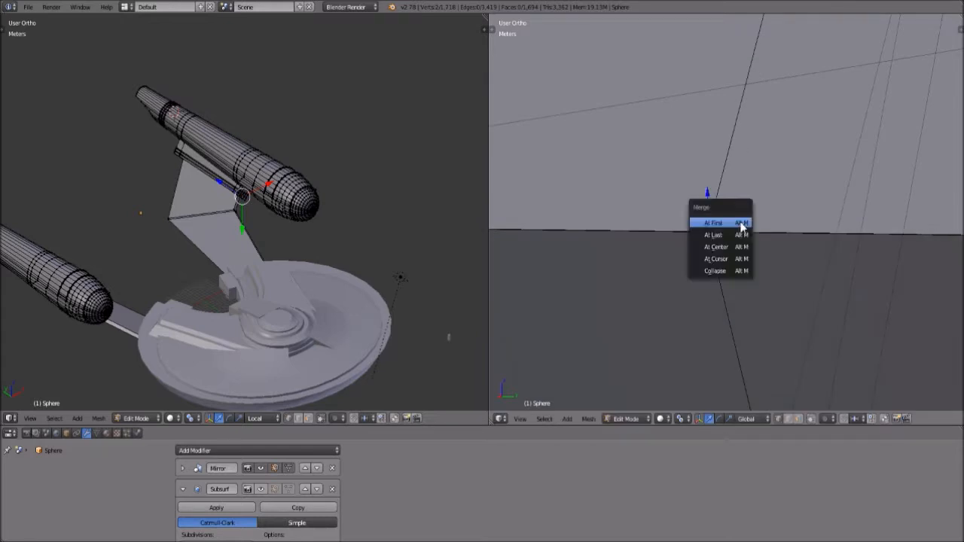
pyautogui.press('Escape')
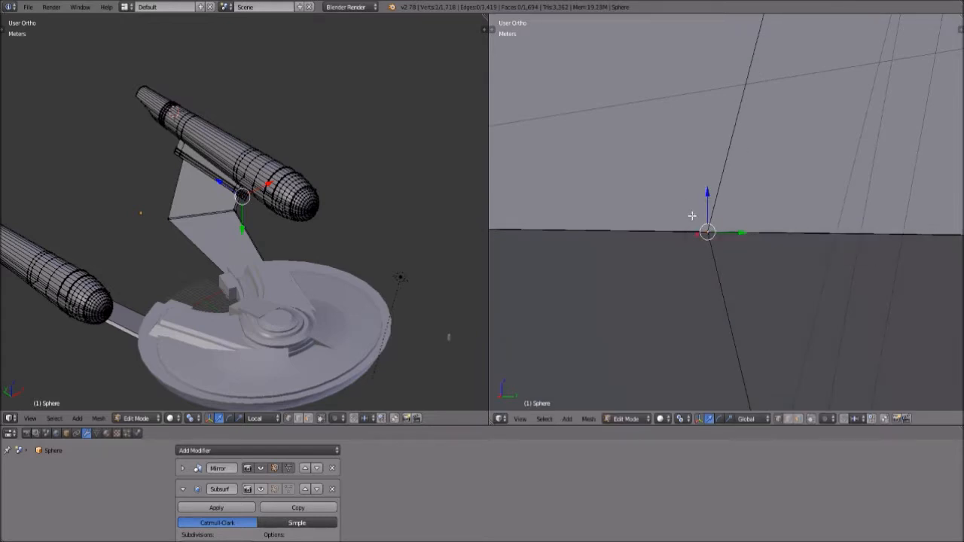
pyautogui.rightClick(698, 212)
pyautogui.press('g')
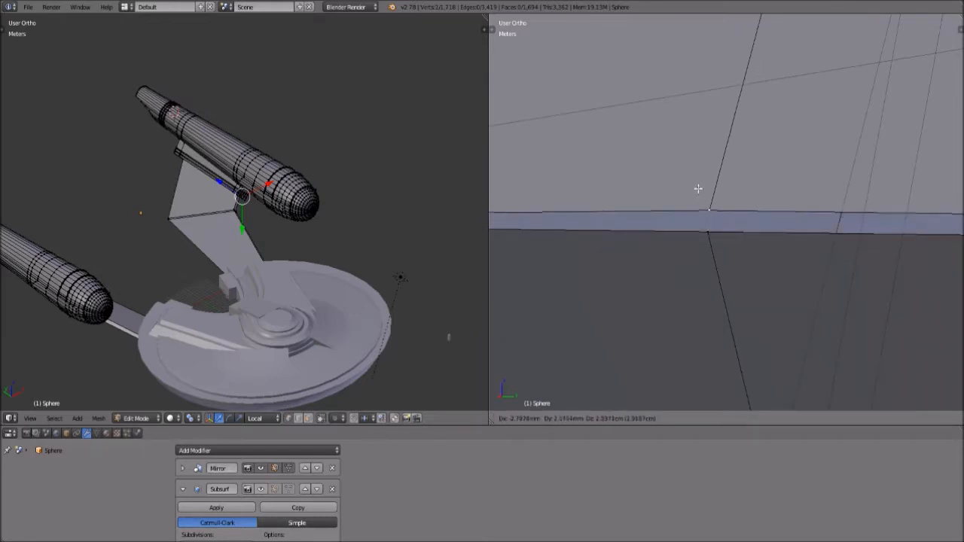
pyautogui.rightClick(681, 169)
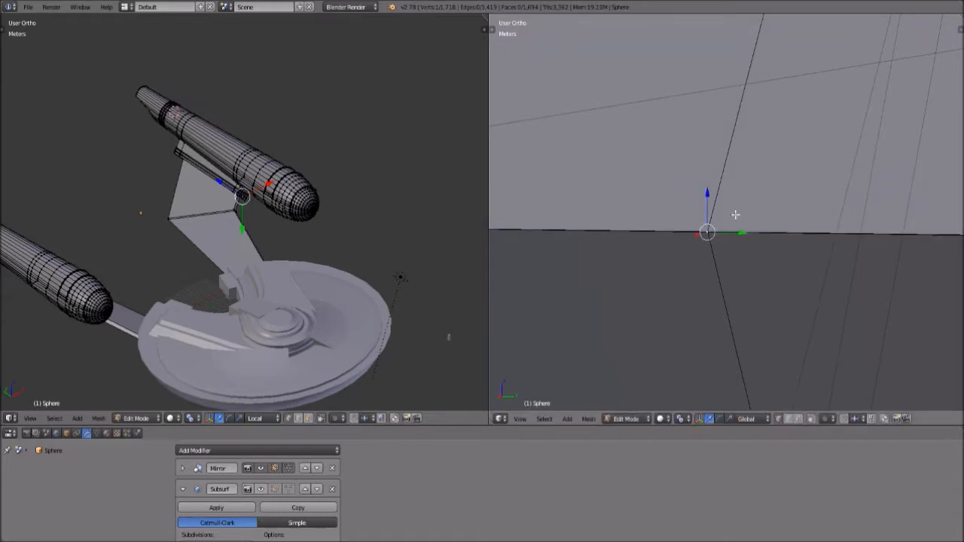
# Merge the overlapping vertices at the lower ridge's front cut corner at their center and hide the transform manipulator.
pyautogui.scroll(-3, 751, 284)
pyautogui.scroll(4, 732, 260)
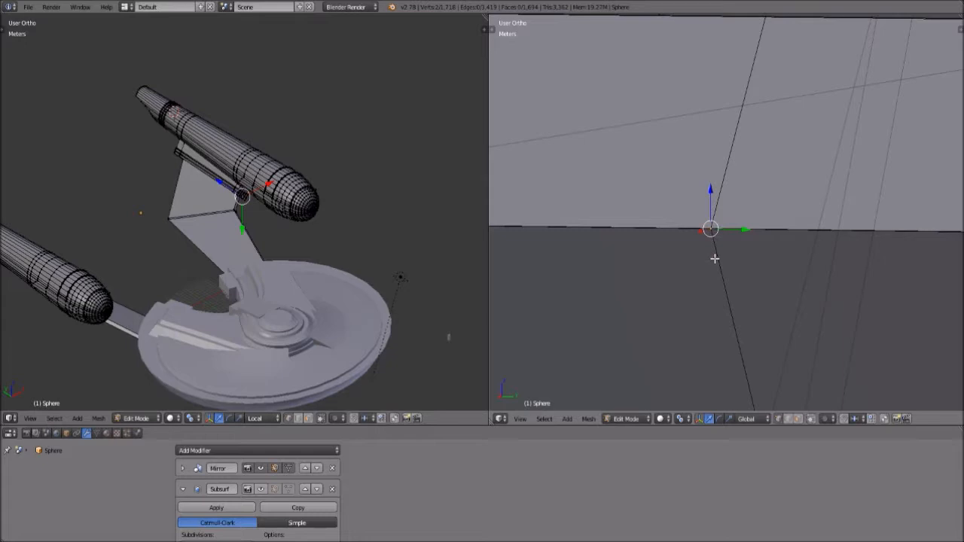
pyautogui.hotkey('alt', 'm')
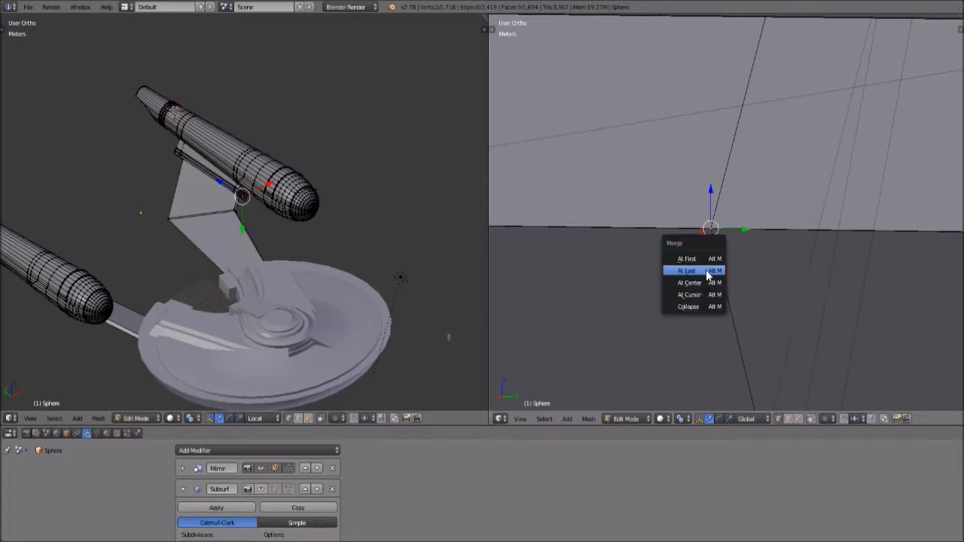
pyautogui.click(706, 283)
pyautogui.click(699, 419)
pyautogui.scroll(-5, 740, 261)
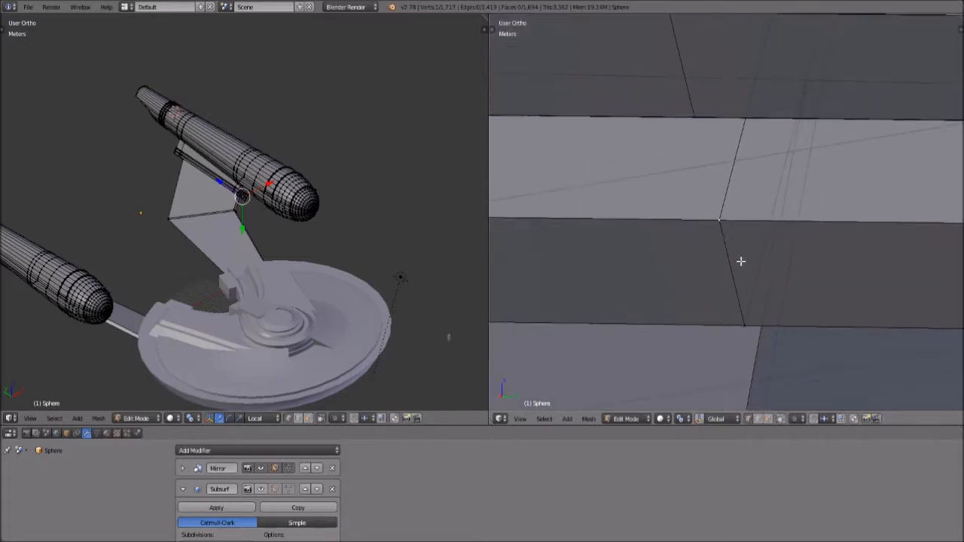
pyautogui.press('g')
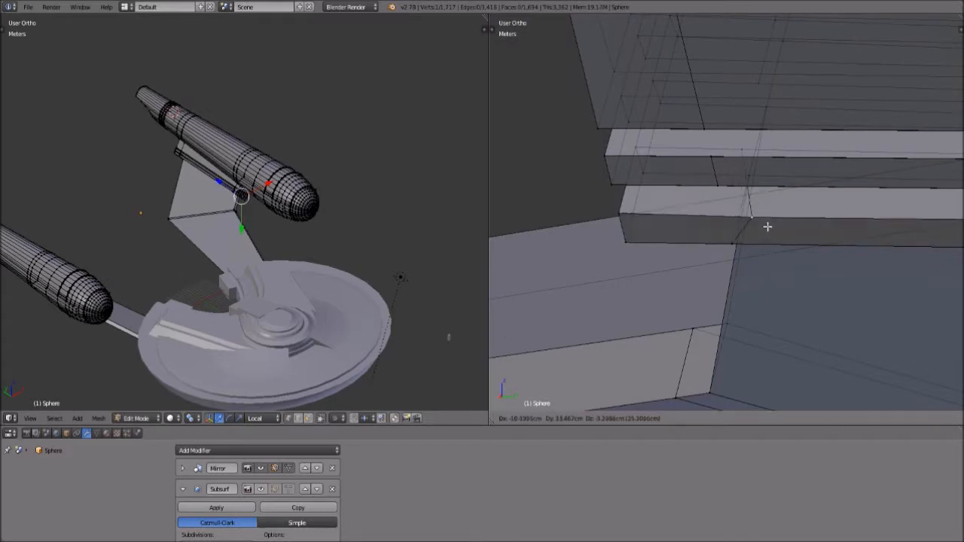
pyautogui.click(773, 256)
# Merge the overlapping vertices where the cut edges meet at the lower ridge's rear corner.
pyautogui.moveTo(773, 256); pyautogui.dragTo(687, 238, button='middle')
pyautogui.rightClick(616, 187)
pyautogui.press('g')
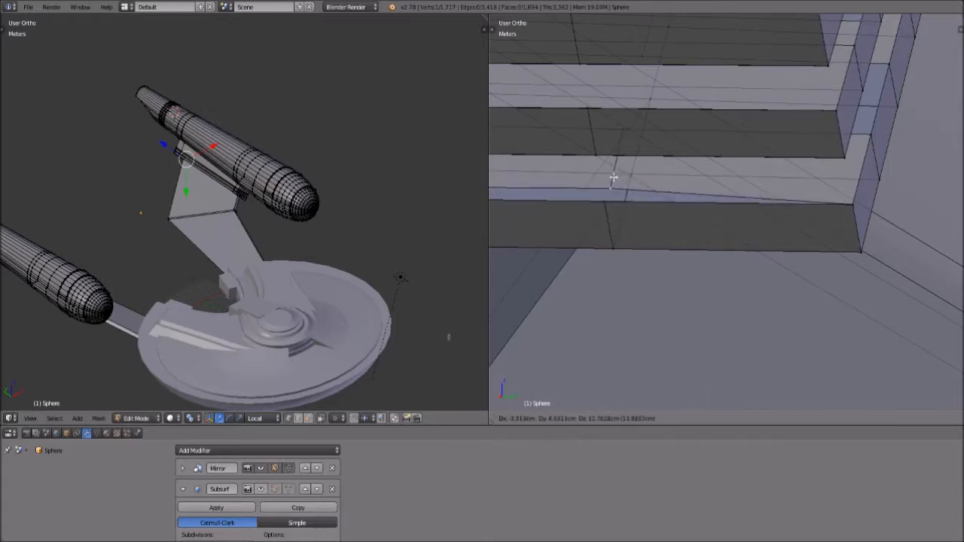
pyautogui.click(615, 183)
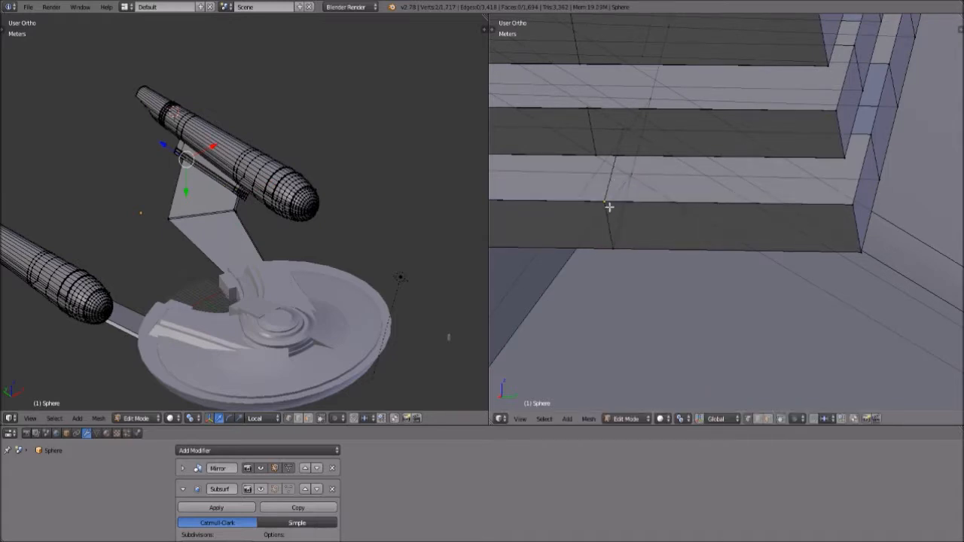
pyautogui.hotkey('alt', 'm')
pyautogui.click(610, 211)
pyautogui.press('a')
# Merge the overlapping vertices at the lower ridge's rear cut corner on the bracket's opposite side.
pyautogui.scroll(-7, 663, 220)
pyautogui.moveTo(708, 239); pyautogui.dragTo(861, 151, button='middle')
pyautogui.keyDown('shift'); pyautogui.moveTo(810, 173); pyautogui.dragTo(814, 287, button='middle'); pyautogui.keyUp('shift')
pyautogui.scroll(5, 778, 225)
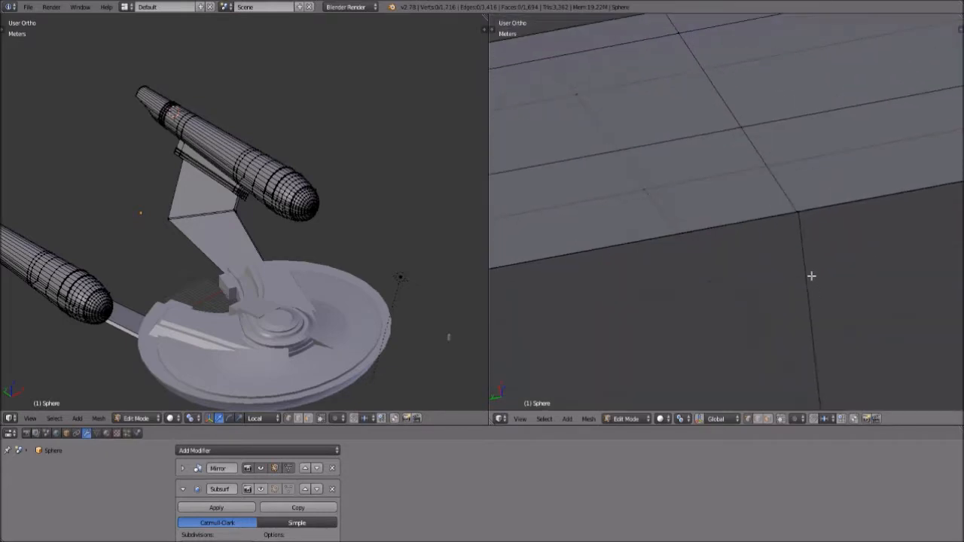
pyautogui.rightClick(803, 204)
pyautogui.hotkey('alt', 'm')
pyautogui.click(806, 225)
# Merge the overlapping vertices at the lower ridge's front cut corner on the bracket's opposite side.
pyautogui.scroll(-5, 808, 241)
pyautogui.keyDown('shift'); pyautogui.moveTo(781, 242); pyautogui.dragTo(694, 234, button='middle'); pyautogui.keyUp('shift')
pyautogui.scroll(-6, 830, 241)
pyautogui.keyDown('shift'); pyautogui.moveTo(831, 242); pyautogui.dragTo(525, 273, button='middle'); pyautogui.keyUp('shift')
pyautogui.scroll(6, 743, 228)
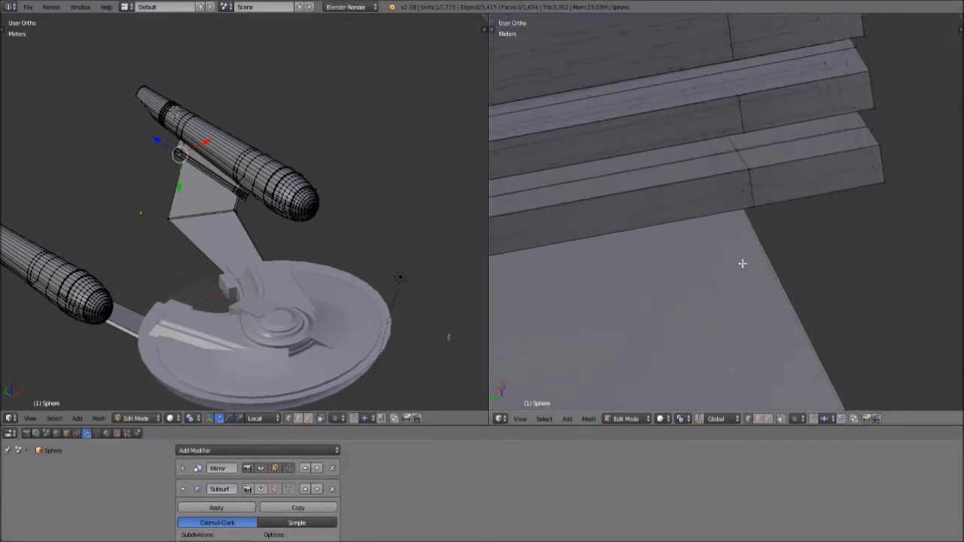
pyautogui.scroll(3, 753, 256)
pyautogui.keyDown('shift'); pyautogui.moveTo(846, 125); pyautogui.dragTo(768, 342, button='middle'); pyautogui.keyUp('shift')
pyautogui.scroll(3, 768, 342)
pyautogui.rightClick(792, 189)
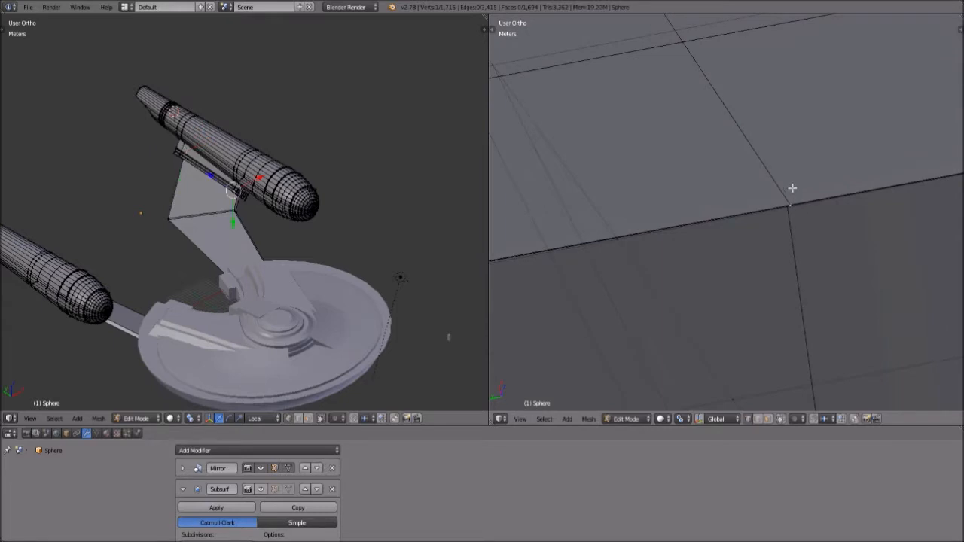
pyautogui.hotkey('alt', 'm')
pyautogui.click(780, 226)
# Limit selection to visible geometry again, then add a loop cut across the middle ridge's underside and slide it toward the front end.
pyautogui.scroll(-3, 773, 239)
pyautogui.moveTo(769, 236); pyautogui.dragTo(818, 264, button='middle')
pyautogui.click(780, 419)
pyautogui.keyDown('shift'); pyautogui.moveTo(695, 246); pyautogui.dragTo(800, 277, button='middle'); pyautogui.keyUp('shift')
pyautogui.hotkey('ctrl', 'r')
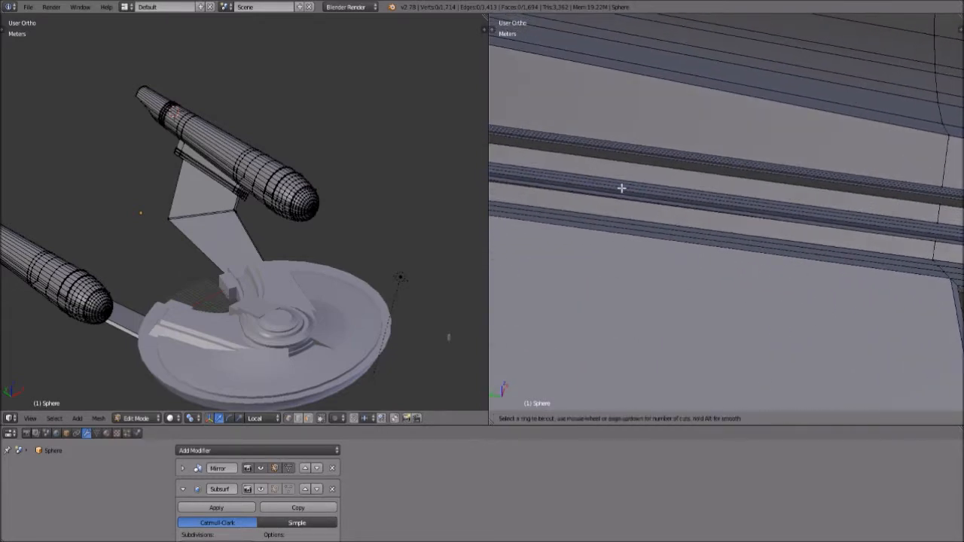
pyautogui.press('Escape')
pyautogui.scroll(-3, 622, 189)
pyautogui.hotkey('ctrl', 'r')
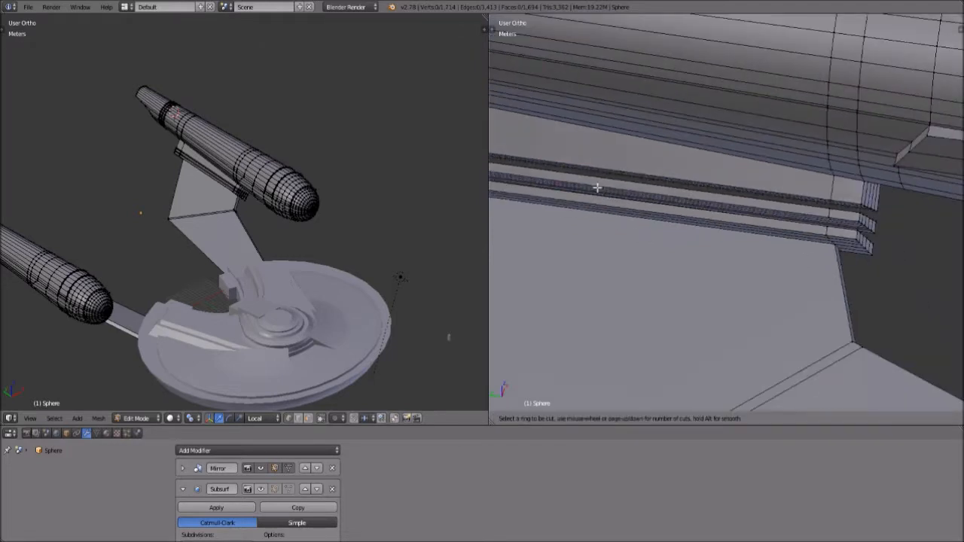
pyautogui.click(593, 191)
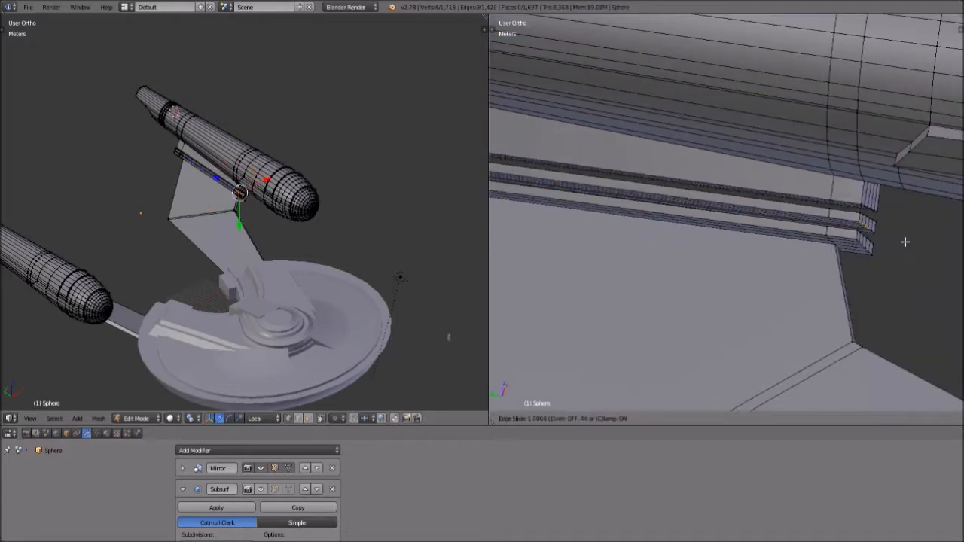
pyautogui.click(866, 242)
# Slide the underside cut edges until they meet the cut on the middle ridge's side face.
pyautogui.scroll(6, 807, 261)
pyautogui.moveTo(794, 312); pyautogui.dragTo(806, 318, button='middle')
pyautogui.press('g')
pyautogui.press('g')
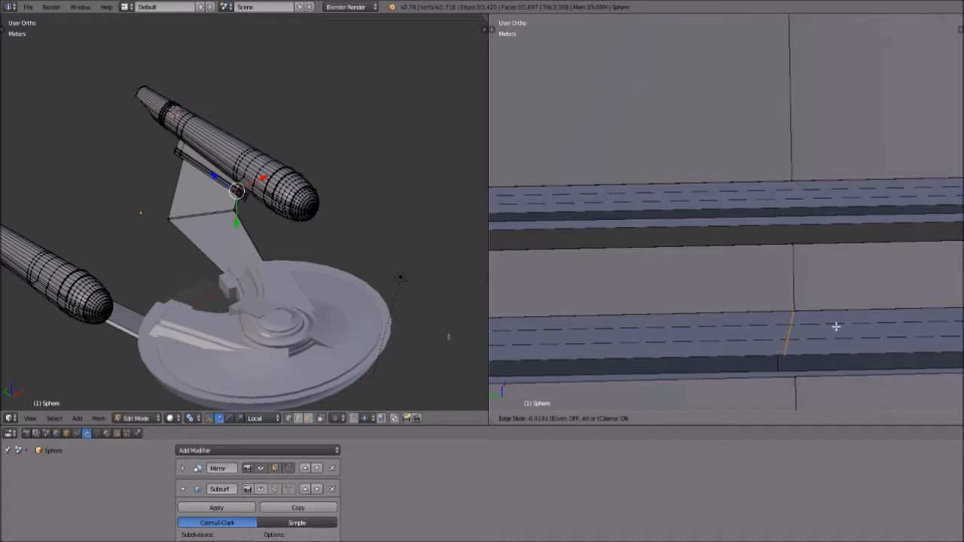
pyautogui.scroll(5, 839, 338)
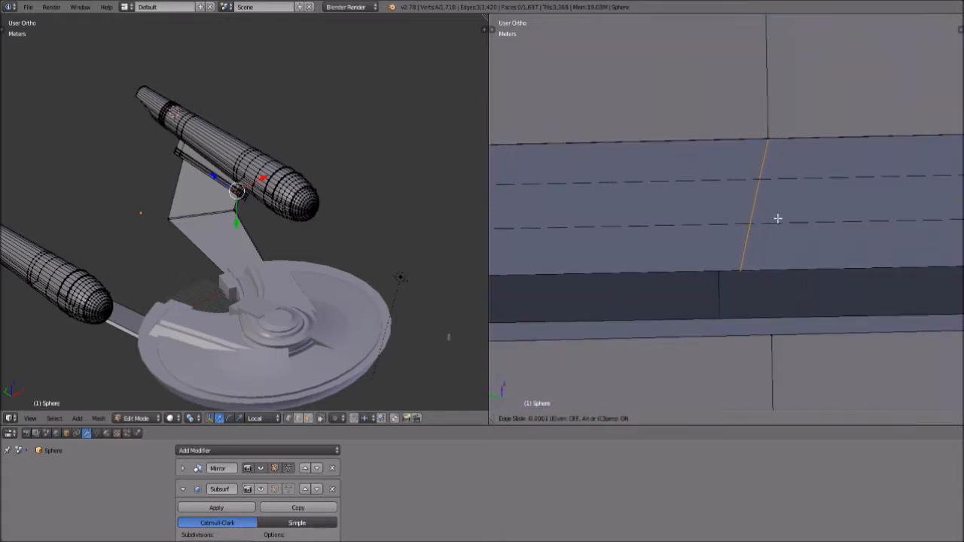
pyautogui.click(778, 218)
# Merge the overlapping vertices where the underside cut meets the middle ridge's side face.
pyautogui.rightClick(765, 155)
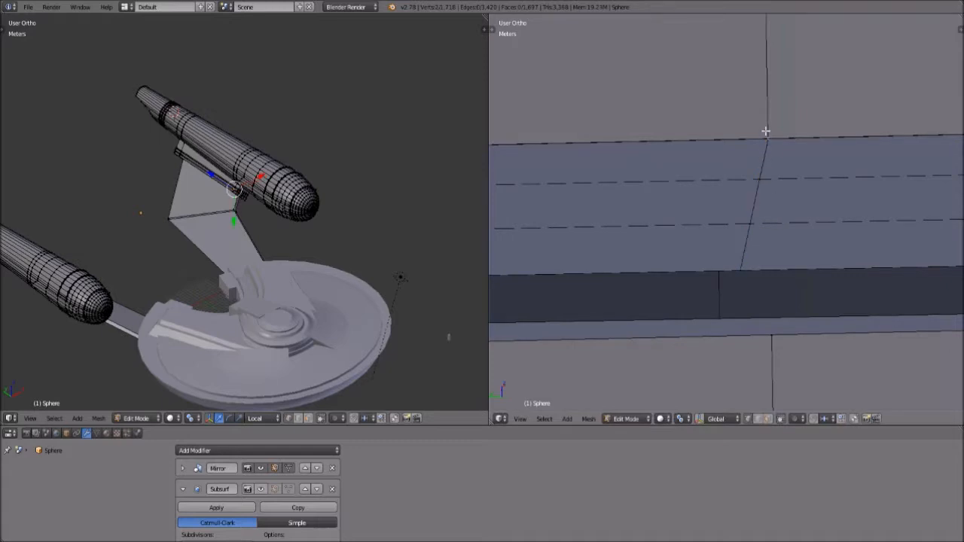
pyautogui.hotkey('alt', 'm')
pyautogui.click(767, 132)
pyautogui.press('a')
pyautogui.scroll(-11, 771, 150)
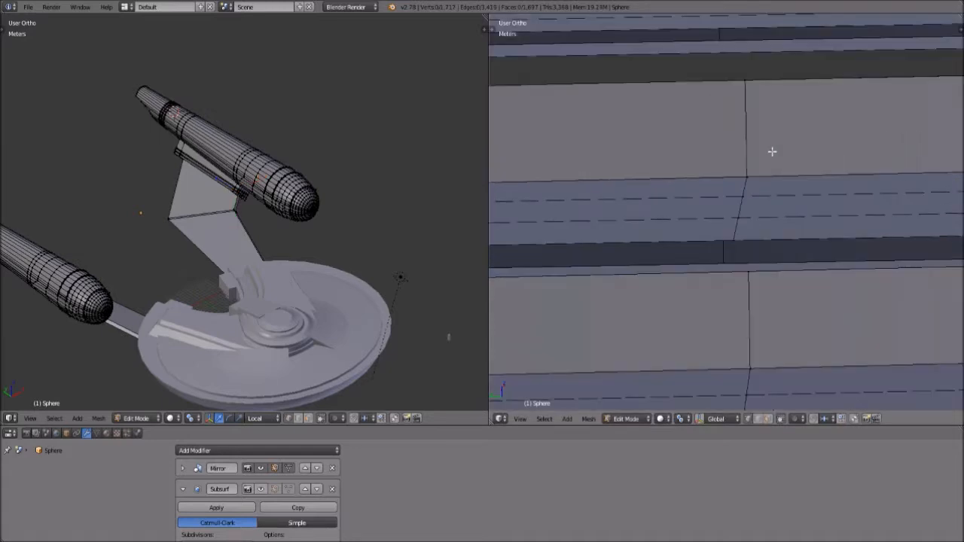
# Fill a face between two edges on the underside of the ridges at the bracket's front end.
pyautogui.moveTo(805, 213); pyautogui.dragTo(721, 206, button='middle')
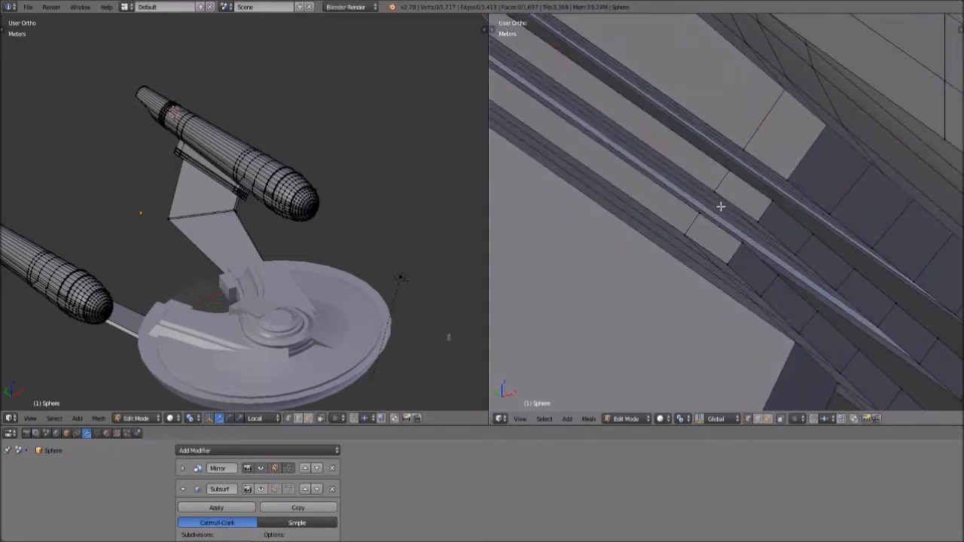
pyautogui.click(760, 420)
pyautogui.moveTo(776, 324); pyautogui.dragTo(764, 225, button='middle')
pyautogui.rightClick(766, 250)
pyautogui.keyDown('shift'); pyautogui.rightClick(798, 266); pyautogui.keyUp('shift')
pyautogui.press('f')
pyautogui.press('a')
pyautogui.rightClick(762, 244)
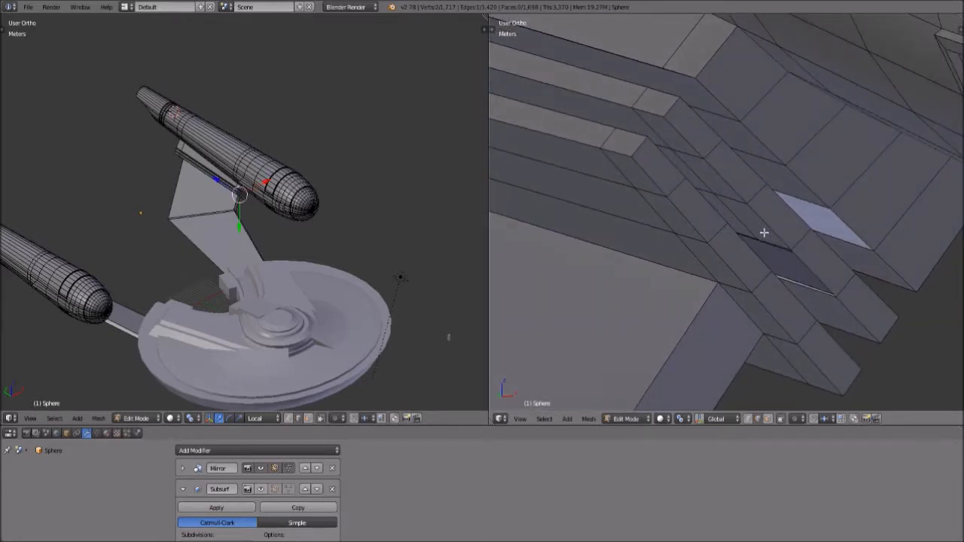
pyautogui.keyDown('shift'); pyautogui.rightClick(766, 245); pyautogui.keyUp('shift')
pyautogui.press('a')
# Add a loop cut across the middle ridge's remaining underside strip and slide it to the side face's front cut.
pyautogui.moveTo(781, 265); pyautogui.dragTo(771, 231, button='middle')
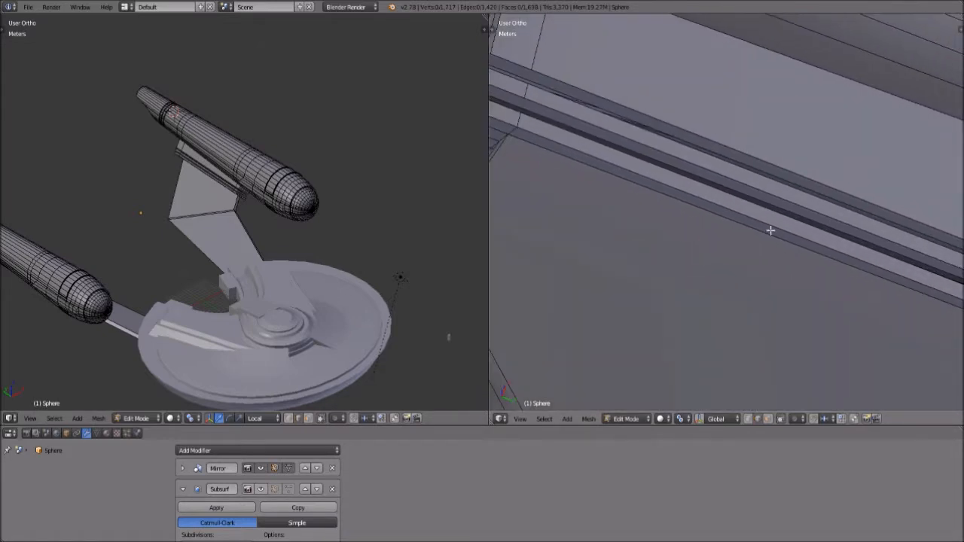
pyautogui.hotkey('ctrl', 'r')
pyautogui.click(809, 216)
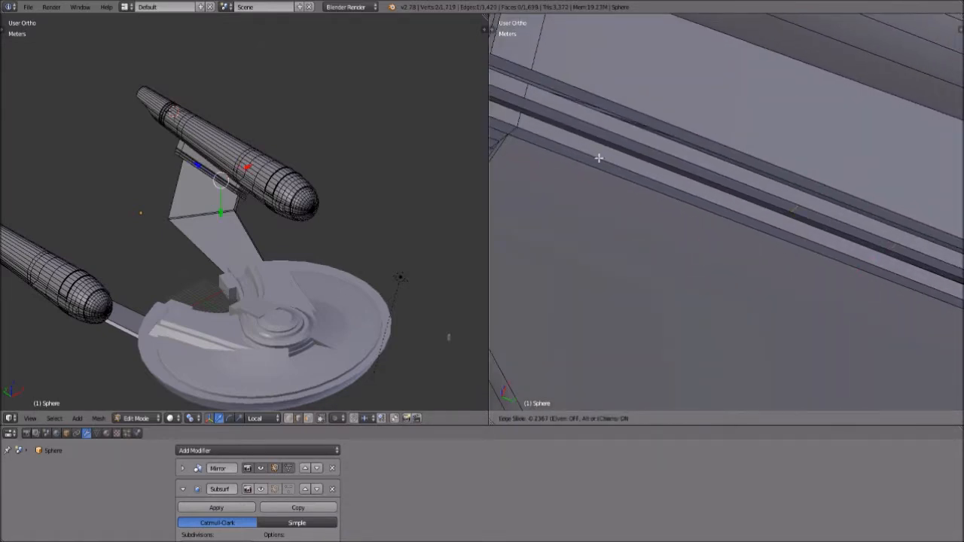
pyautogui.keyDown('shift'); pyautogui.moveTo(653, 203); pyautogui.dragTo(936, 329, button='middle'); pyautogui.keyUp('shift')
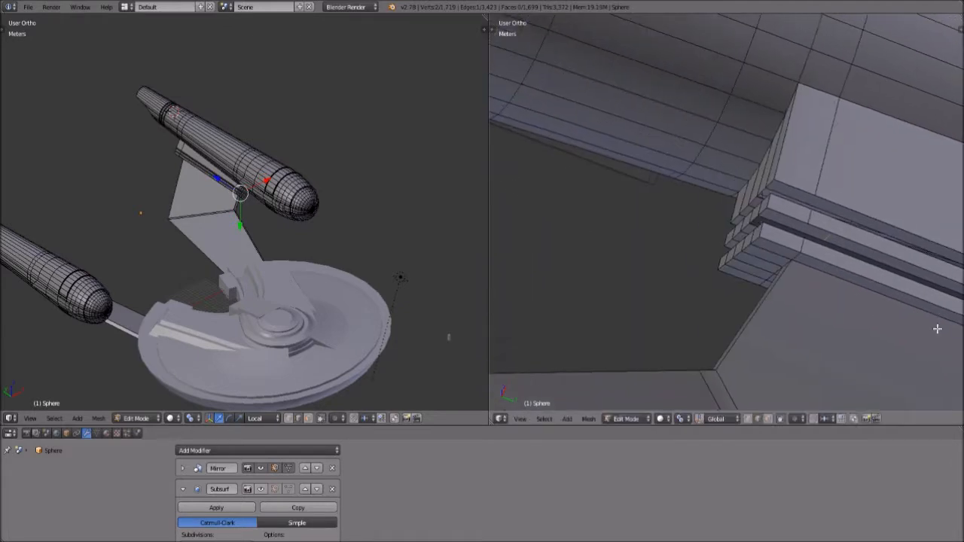
pyautogui.scroll(4, 913, 322)
pyautogui.press('g')
pyautogui.press('g')
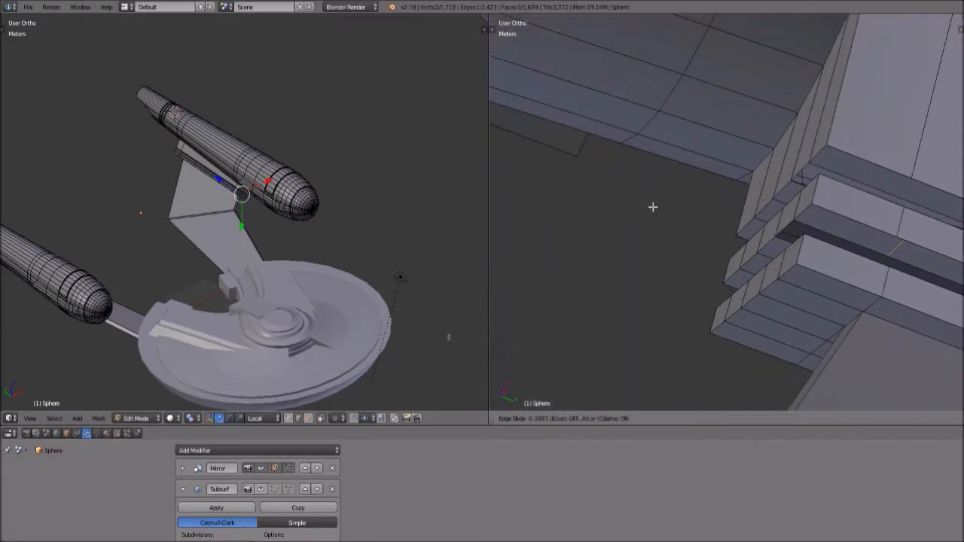
pyautogui.click(603, 186)
# Merge the overlapping vertices where the underside strip's new cut meets the middle ridge's side-face cut.
pyautogui.keyDown('shift'); pyautogui.moveTo(754, 266); pyautogui.dragTo(857, 250, button='middle'); pyautogui.keyUp('shift')
pyautogui.scroll(5, 957, 193)
pyautogui.scroll(3, 857, 249)
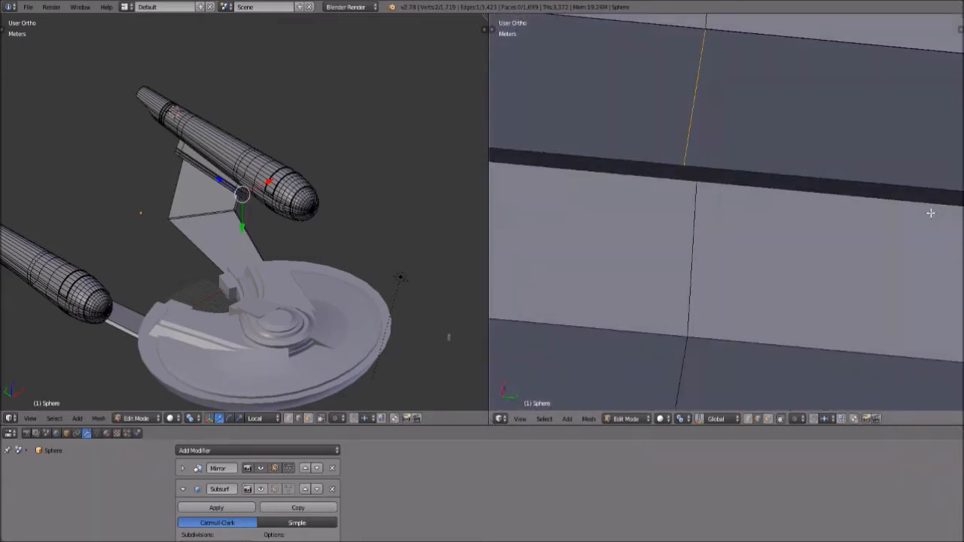
pyautogui.click(747, 420)
pyautogui.rightClick(698, 62)
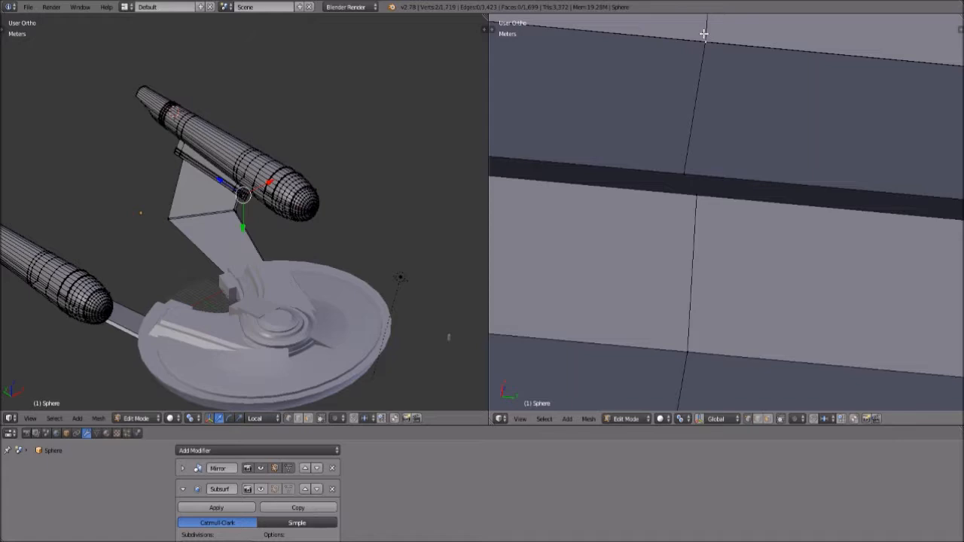
pyautogui.hotkey('alt', 'm')
pyautogui.click(697, 37)
pyautogui.scroll(-4, 703, 60)
pyautogui.moveTo(721, 214); pyautogui.dragTo(753, 259, button='middle')
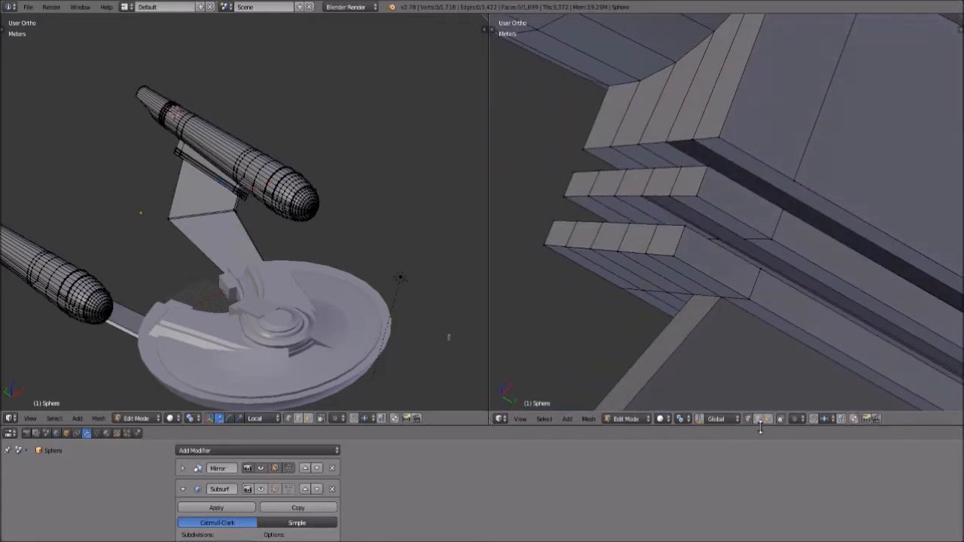
# Fill a face between two edges joining the middle and lower ridges at the bracket's front end.
pyautogui.click(760, 419)
pyautogui.moveTo(717, 224)
pyautogui.mouseDown(button='middle')
pyautogui.moveTo(762, 253)
pyautogui.moveTo(713, 233)
pyautogui.mouseUp(button='middle')
pyautogui.keyDown('shift'); pyautogui.rightClick(758, 262); pyautogui.keyUp('shift')
pyautogui.press('f')
pyautogui.press('a')
pyautogui.moveTo(759, 262)
pyautogui.mouseDown(button='middle')
pyautogui.moveTo(776, 314)
pyautogui.moveTo(751, 317)
pyautogui.moveTo(751, 331)
pyautogui.moveTo(754, 318)
pyautogui.mouseUp(button='middle')
pyautogui.press('a')
# Hide the unselected objects in Object Mode and return to Edit Mode on the nacelle mesh.
pyautogui.click(632, 419)
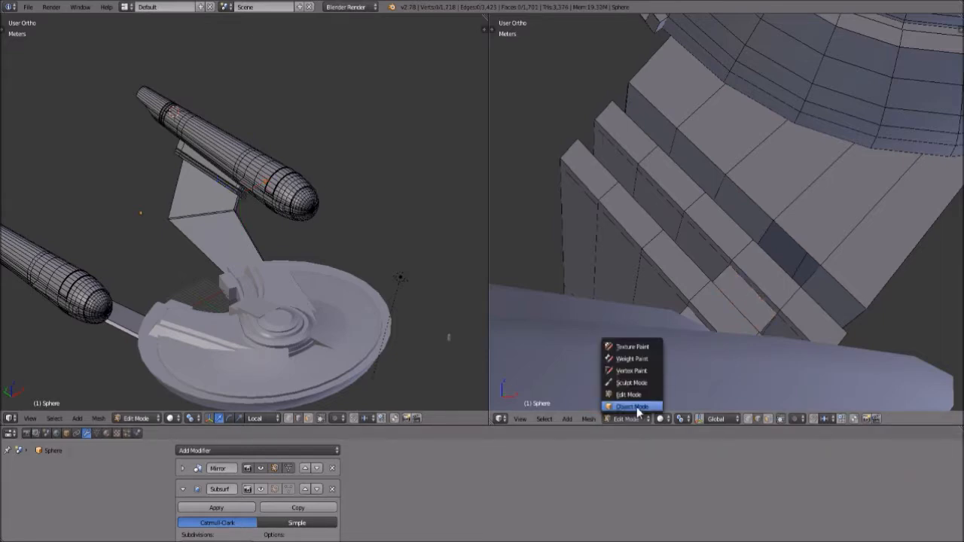
pyautogui.click(637, 407)
pyautogui.hotkey('shift', 'h')
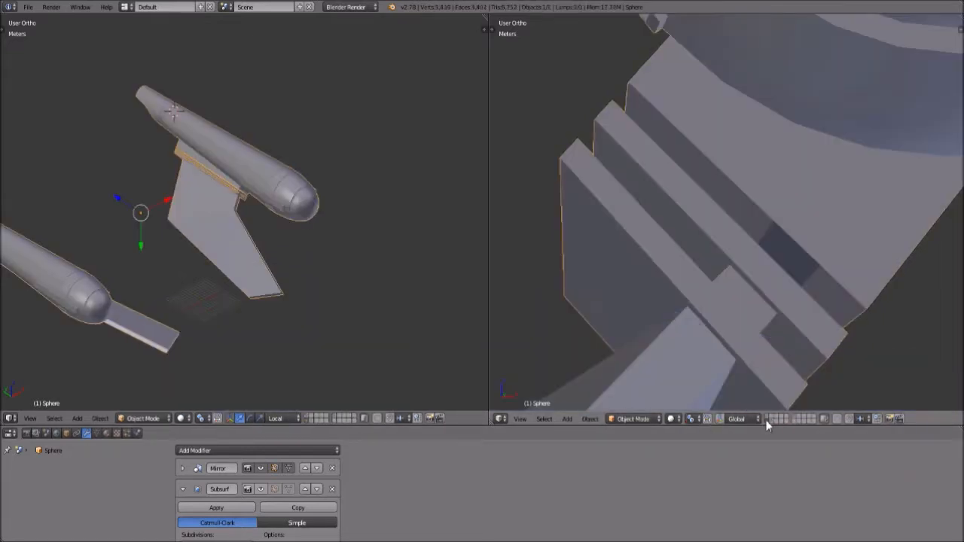
pyautogui.click(637, 420)
pyautogui.click(636, 395)
pyautogui.moveTo(781, 303); pyautogui.dragTo(690, 229, button='middle')
pyautogui.hotkey('ctrl', 'r')
pyautogui.click(799, 182)
pyautogui.rightClick(799, 182)
# Add a loop cut across the middle ridge's underside near the bracket's rear end and slide it in line with the side face's cut.
pyautogui.hotkey('ctrl', 'r')
pyautogui.click(566, 187)
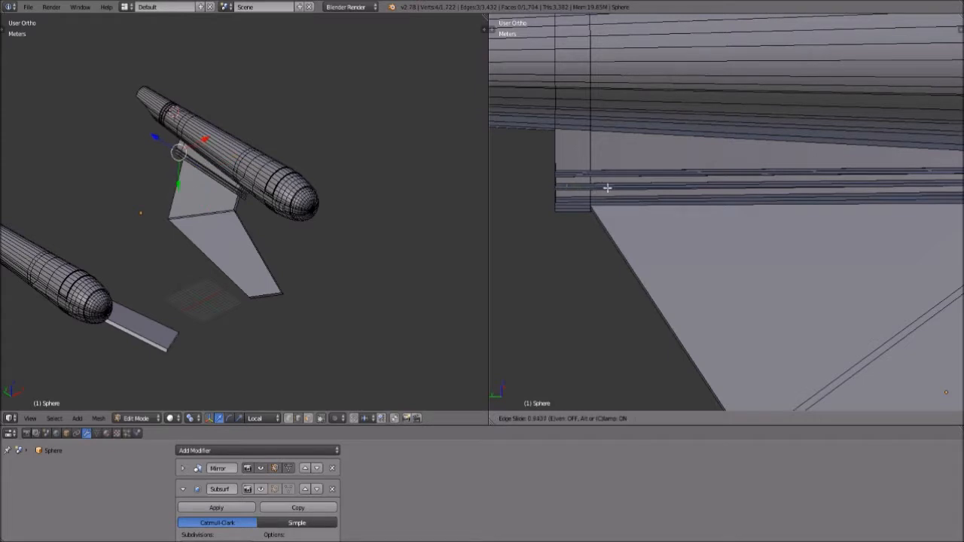
pyautogui.click(626, 189)
pyautogui.moveTo(611, 223); pyautogui.dragTo(641, 246, button='middle')
pyautogui.scroll(5, 641, 246)
pyautogui.keyDown('shift'); pyautogui.moveTo(505, 247); pyautogui.dragTo(683, 283, button='middle'); pyautogui.keyUp('shift')
pyautogui.press('g')
pyautogui.press('g')
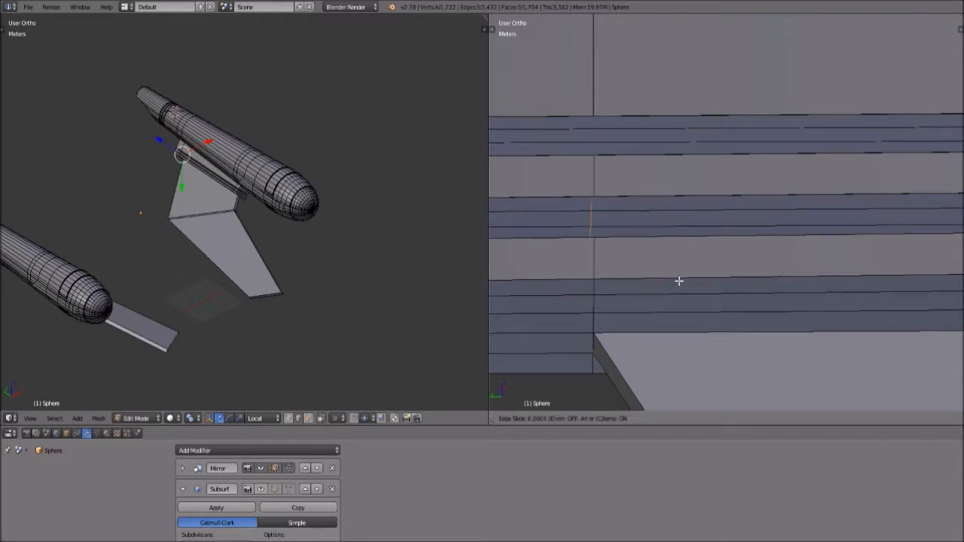
pyautogui.click(679, 280)
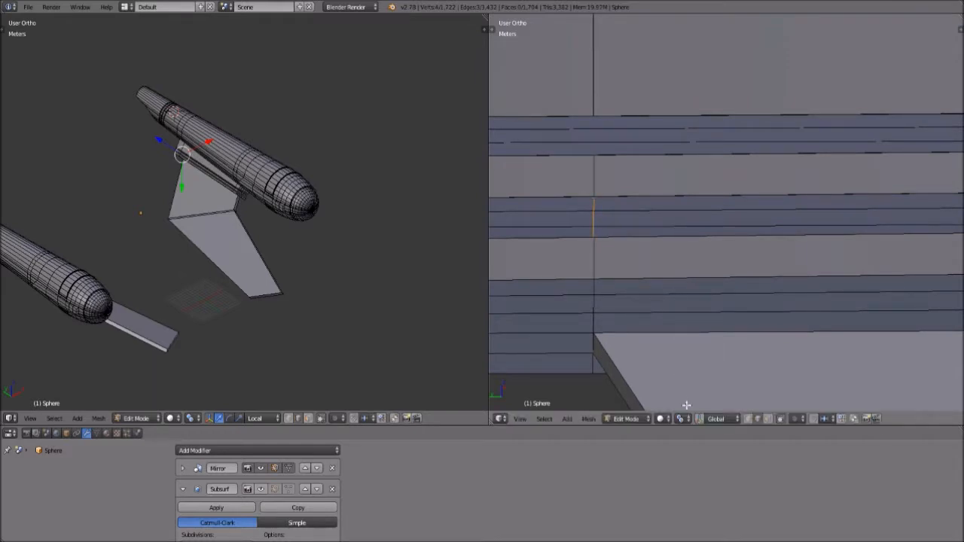
# Merge the overlapping vertices where the rear underside cut meets the middle ridge's side face.
pyautogui.scroll(2, 603, 222)
pyautogui.keyDown('shift'); pyautogui.moveTo(561, 225); pyautogui.dragTo(711, 273, button='middle'); pyautogui.keyUp('shift')
pyautogui.scroll(3, 710, 274)
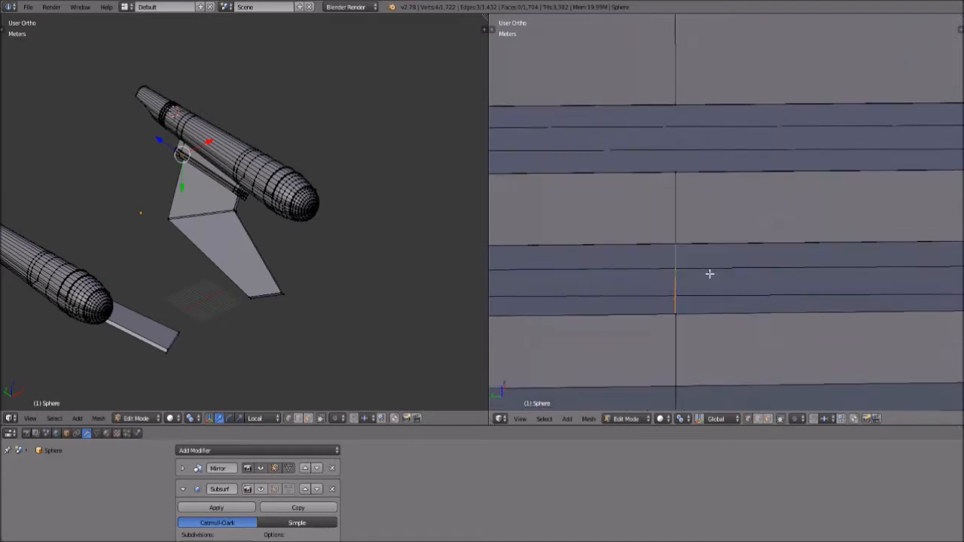
pyautogui.rightClick(651, 282)
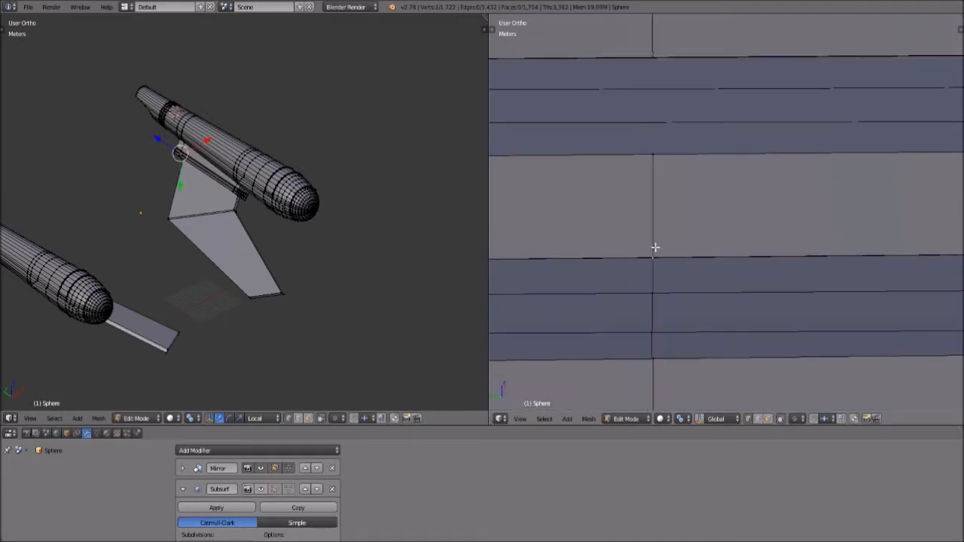
pyautogui.hotkey('alt', 'm')
pyautogui.click(655, 250)
pyautogui.moveTo(656, 248); pyautogui.dragTo(688, 276, button='middle')
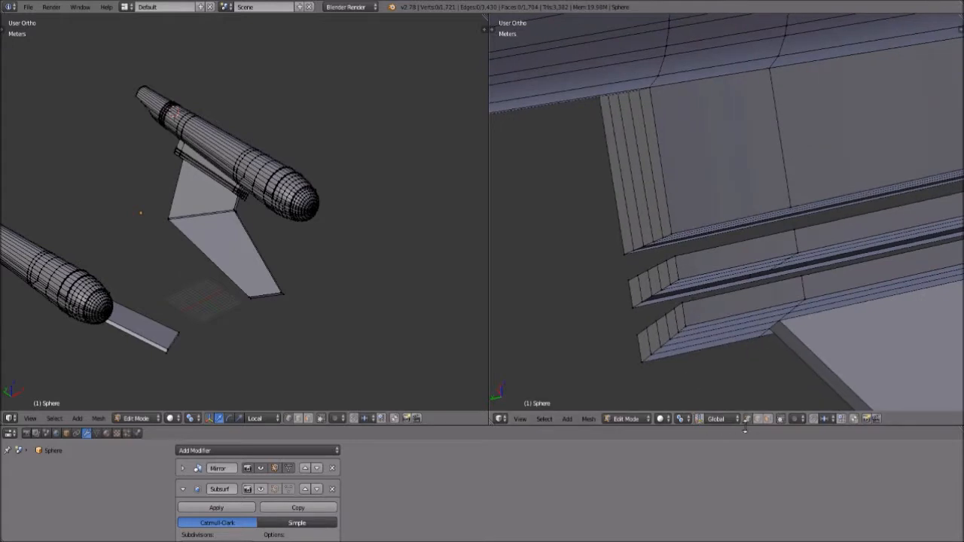
# Try to fill a face between edges on the underside of the ridges at the bracket's rear end.
pyautogui.click(760, 419)
pyautogui.rightClick(725, 282)
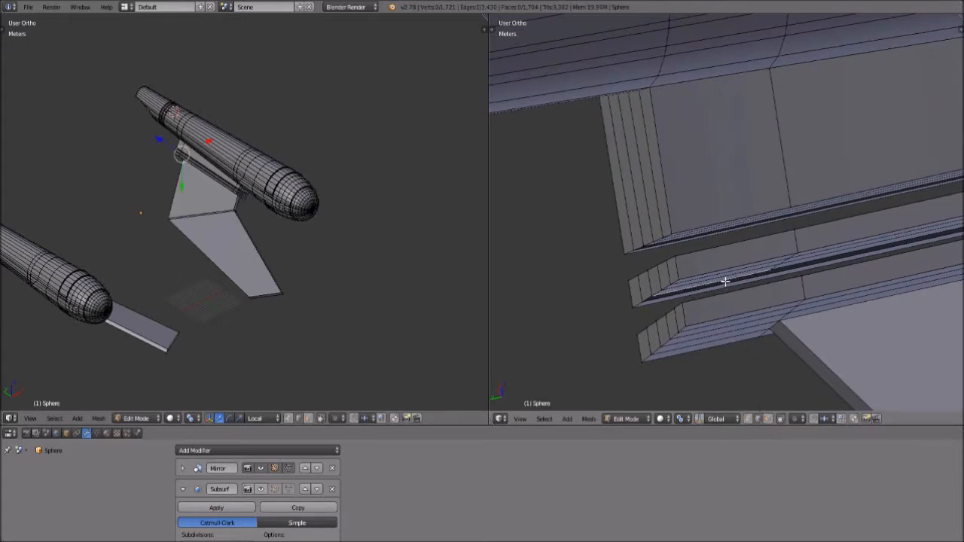
pyautogui.keyDown('shift'); pyautogui.rightClick(720, 287); pyautogui.keyUp('shift')
pyautogui.moveTo(721, 287); pyautogui.dragTo(754, 167, button='middle')
pyautogui.keyDown('shift'); pyautogui.rightClick(661, 289); pyautogui.keyUp('shift')
pyautogui.keyDown('shift'); pyautogui.rightClick(657, 299); pyautogui.keyUp('shift')
pyautogui.press('f')
pyautogui.press('a')
pyautogui.hotkey('ctrl', 'z')
pyautogui.hotkey('ctrl', 'z')
# Add a loop cut across the middle ridge's remaining underside strip at the rear end and slide it onto the side face's cut.
pyautogui.moveTo(706, 216); pyautogui.dragTo(736, 194, button='middle')
pyautogui.hotkey('ctrl', 'r')
pyautogui.click(664, 223)
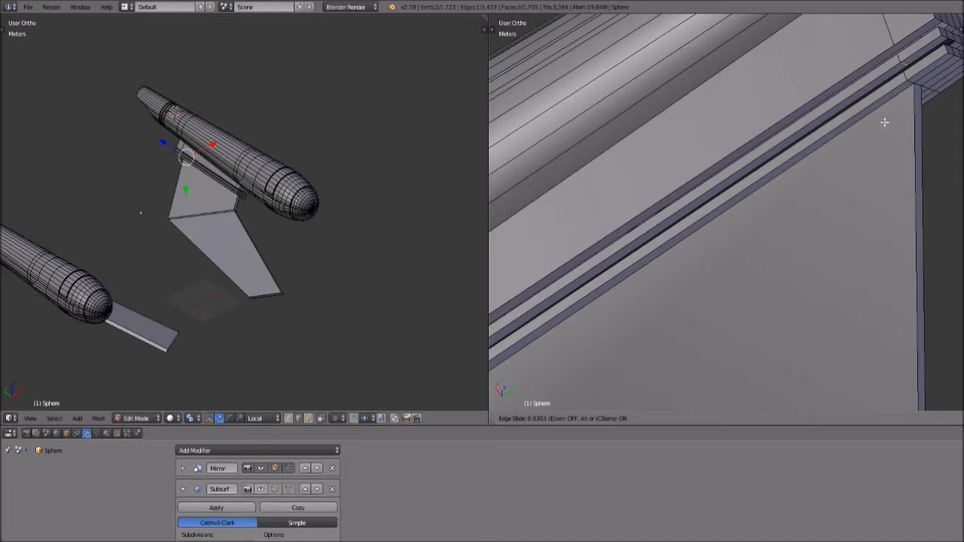
pyautogui.click(885, 122)
pyautogui.moveTo(882, 123); pyautogui.dragTo(692, 304, button='middle')
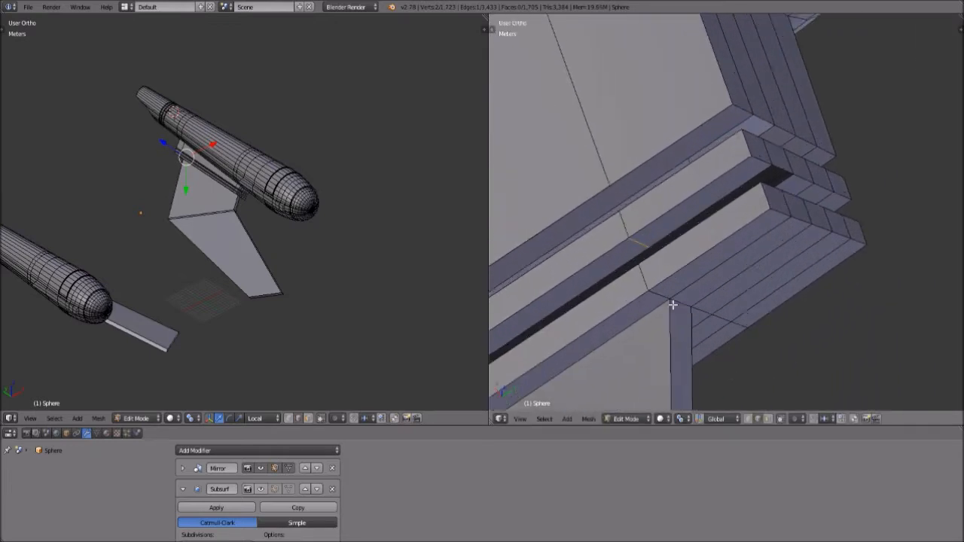
pyautogui.scroll(5, 756, 250)
pyautogui.press('g')
pyautogui.press('g')
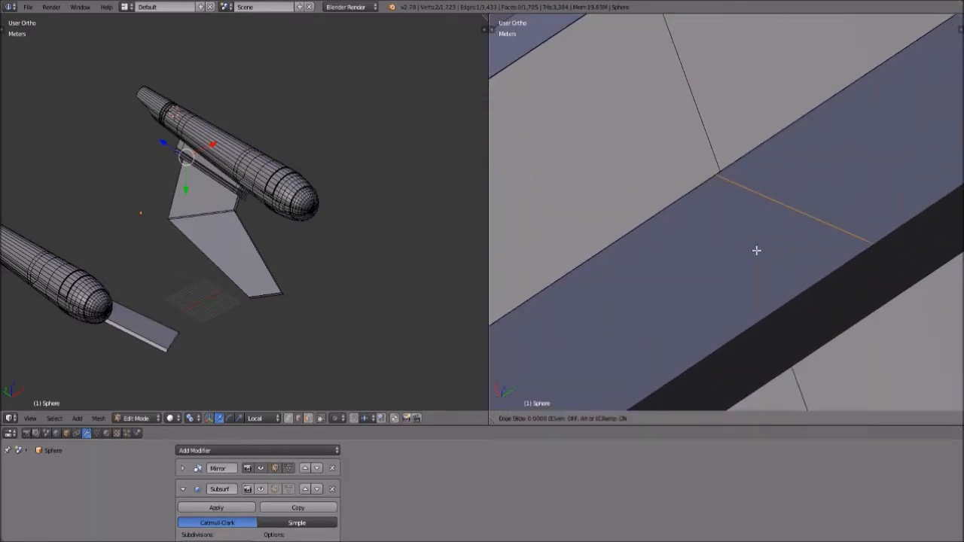
pyautogui.click(778, 232)
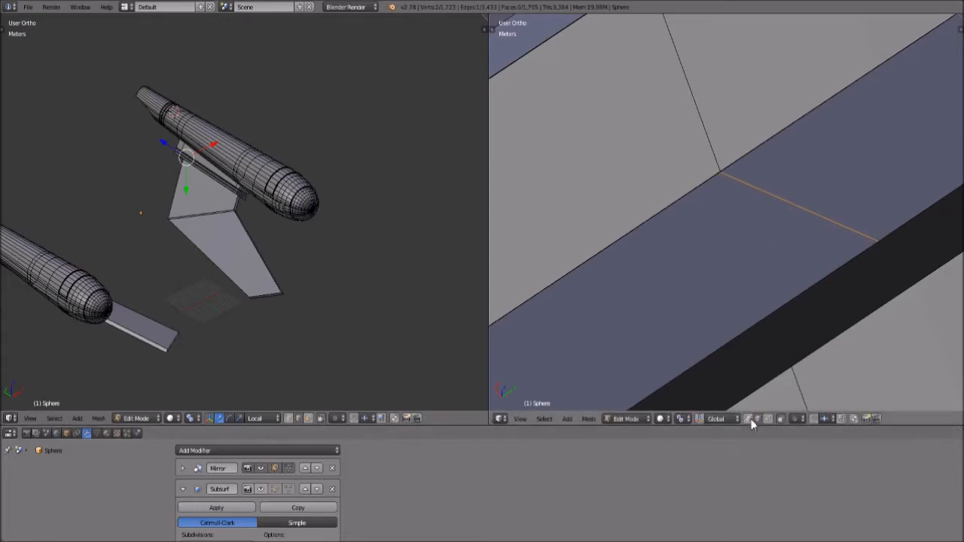
# Merge the overlapping vertices where the remaining underside strip's rear cut meets the side-face cut.
pyautogui.press('a')
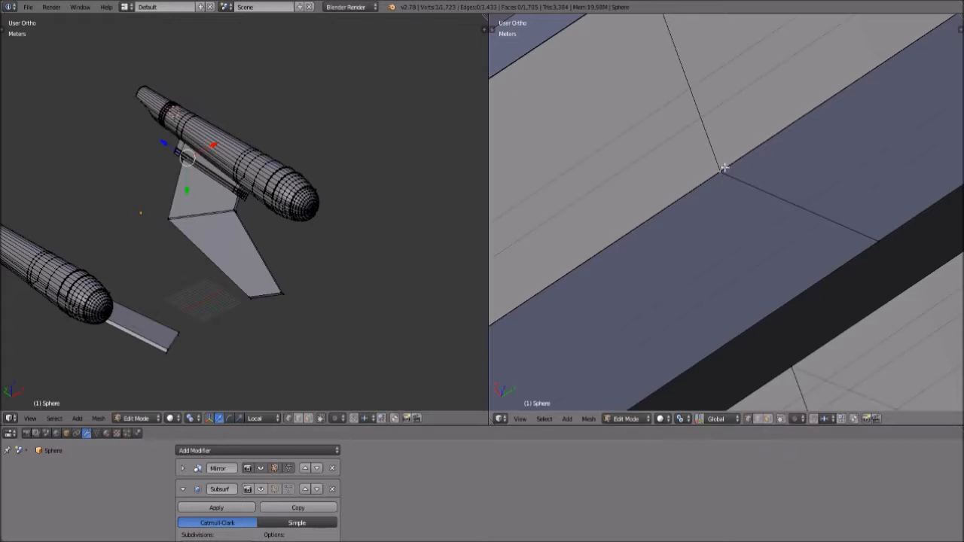
pyautogui.hotkey('alt', 'm')
pyautogui.click(723, 166)
pyautogui.press('a')
pyautogui.scroll(-9, 754, 240)
# Fill the open rear section of the middle ridge's underside with a face between its two long edges.
pyautogui.moveTo(809, 231); pyautogui.dragTo(803, 254, button='middle')
pyautogui.click(758, 419)
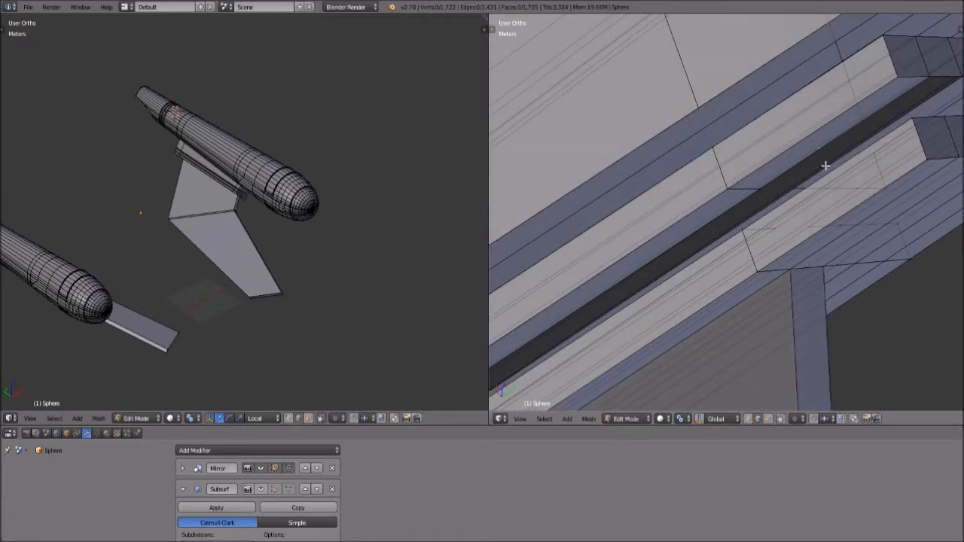
pyautogui.click(780, 420)
pyautogui.rightClick(842, 127)
pyautogui.keyDown('shift'); pyautogui.rightClick(934, 99); pyautogui.keyUp('shift')
pyautogui.press('f')
pyautogui.press('a')
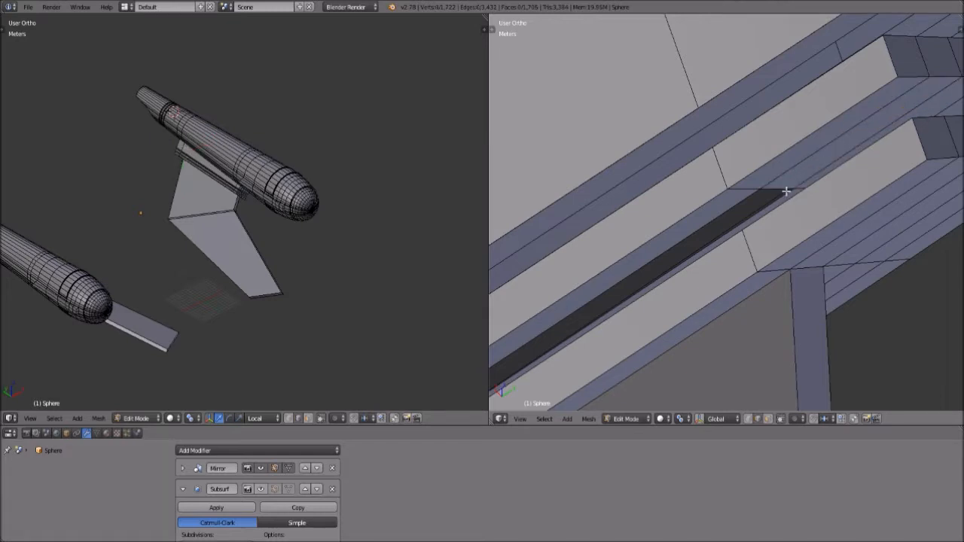
# Fill the open rear section on the lower ridge's upper side with a face between its two edges.
pyautogui.moveTo(795, 196); pyautogui.dragTo(814, 167, button='middle')
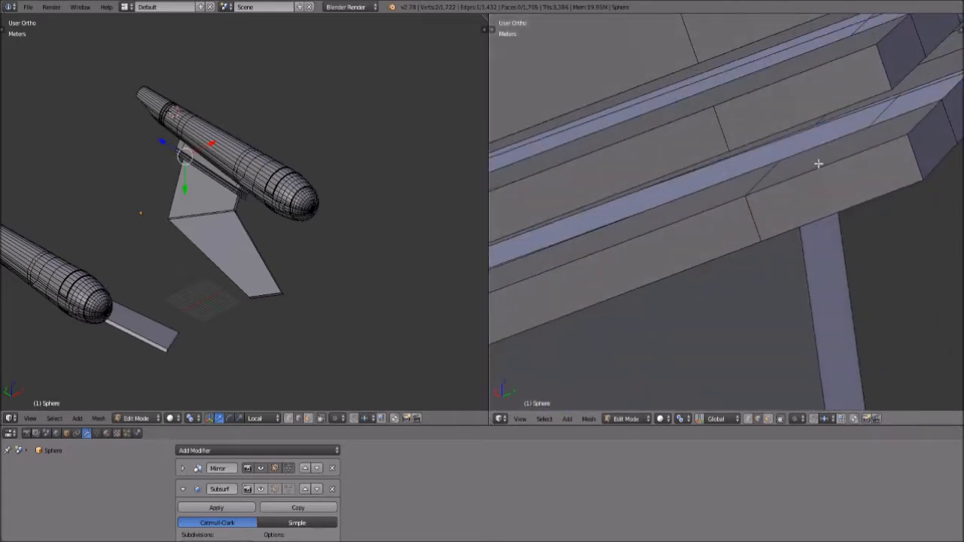
pyautogui.rightClick(852, 116)
pyautogui.keyDown('shift'); pyautogui.rightClick(834, 152); pyautogui.keyUp('shift')
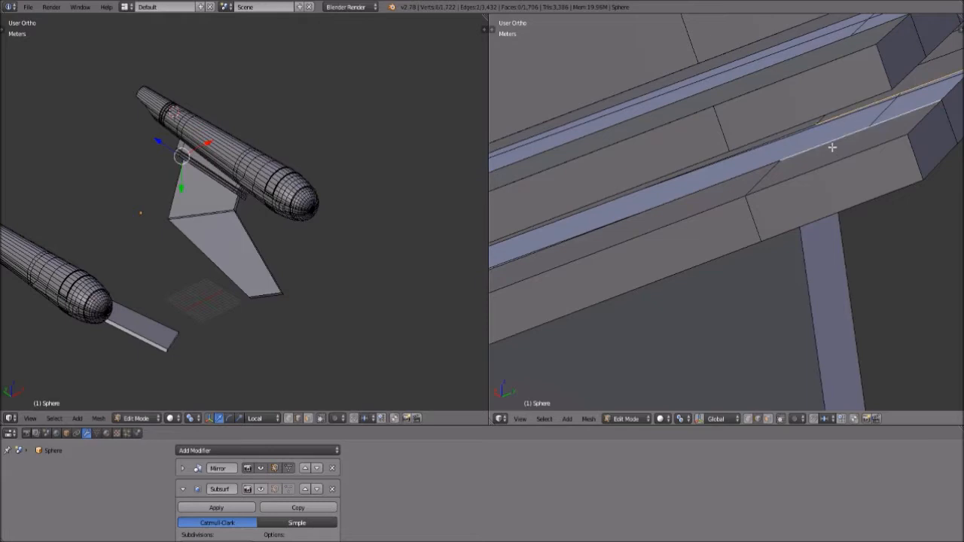
pyautogui.press('f')
pyautogui.press('a')
# Fill the rear end wall and one long side wall in the gap between the middle and lower ridges.
pyautogui.moveTo(797, 149); pyautogui.dragTo(768, 125, button='middle')
pyautogui.keyDown('shift'); pyautogui.rightClick(788, 170); pyautogui.keyUp('shift')
pyautogui.press('f')
pyautogui.press('a')
pyautogui.rightClick(769, 189)
pyautogui.moveTo(750, 193); pyautogui.dragTo(762, 244, button='middle')
pyautogui.keyDown('shift'); pyautogui.rightClick(744, 179); pyautogui.keyUp('shift')
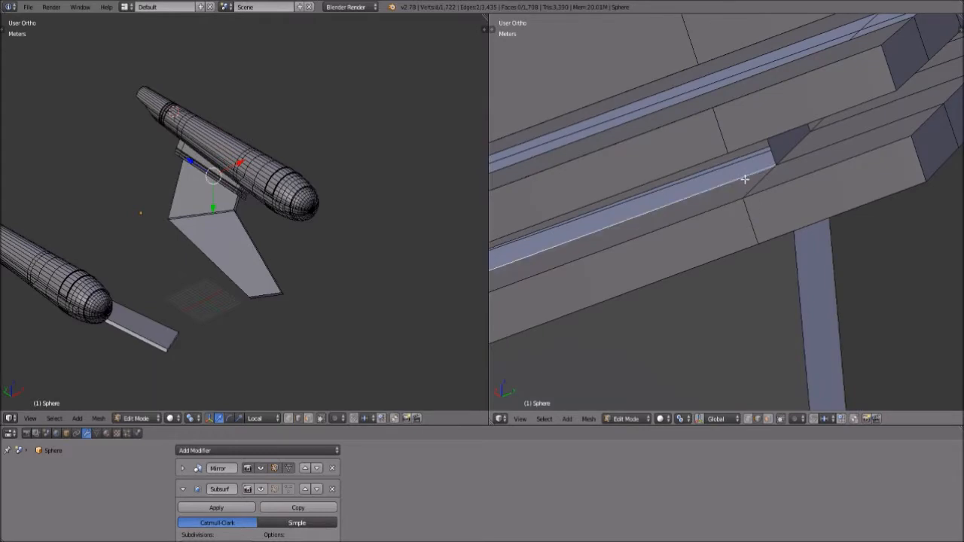
pyautogui.press('f')
pyautogui.press('a')
# Fill the long wall between the middle and lower ridges on the bracket's opposite side.
pyautogui.moveTo(799, 174); pyautogui.dragTo(739, 255, button='middle')
pyautogui.scroll(5, 682, 178)
pyautogui.keyDown('shift'); pyautogui.moveTo(824, 185); pyautogui.dragTo(761, 214, button='middle'); pyautogui.keyUp('shift')
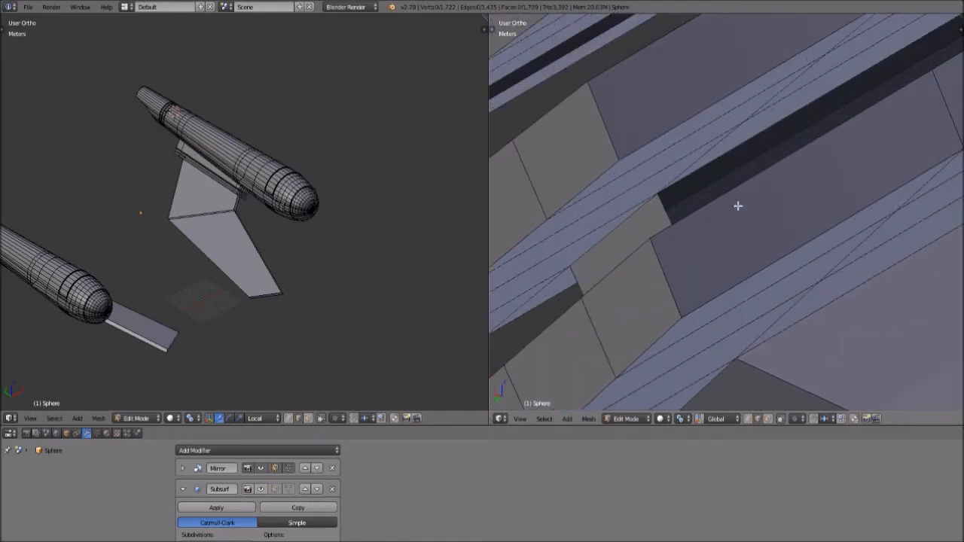
pyautogui.rightClick(691, 173)
pyautogui.moveTo(731, 183); pyautogui.dragTo(830, 181, button='middle')
pyautogui.keyDown('shift'); pyautogui.rightClick(769, 282); pyautogui.keyUp('shift')
pyautogui.press('f')
pyautogui.press('a')
# Set both 3D views to the front view to check the nacelles and pylons.
pyautogui.scroll(-9, 769, 283)
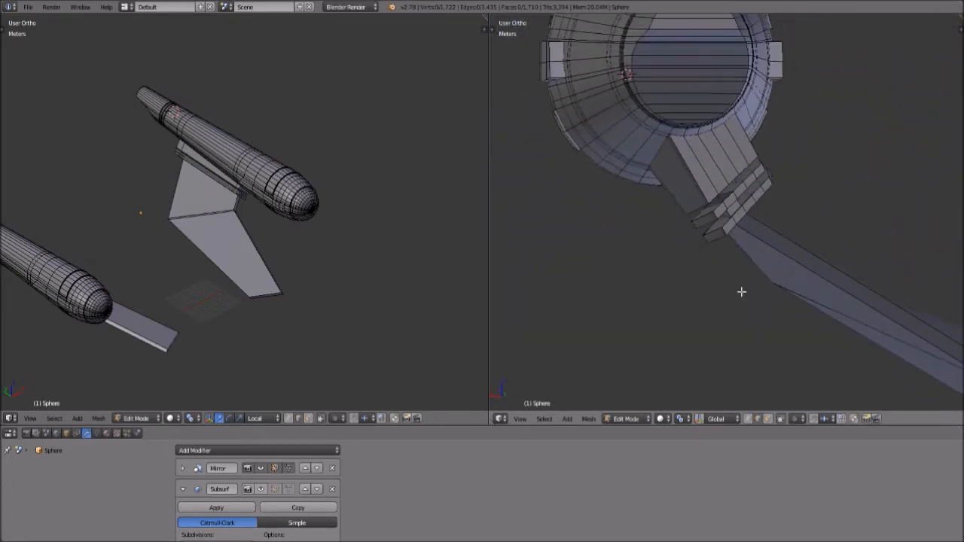
pyautogui.click(521, 419)
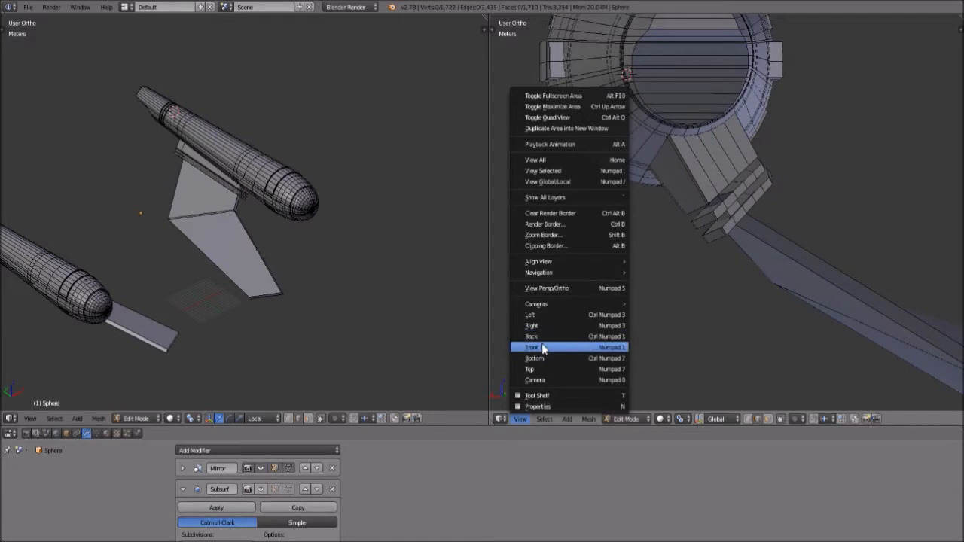
pyautogui.click(544, 348)
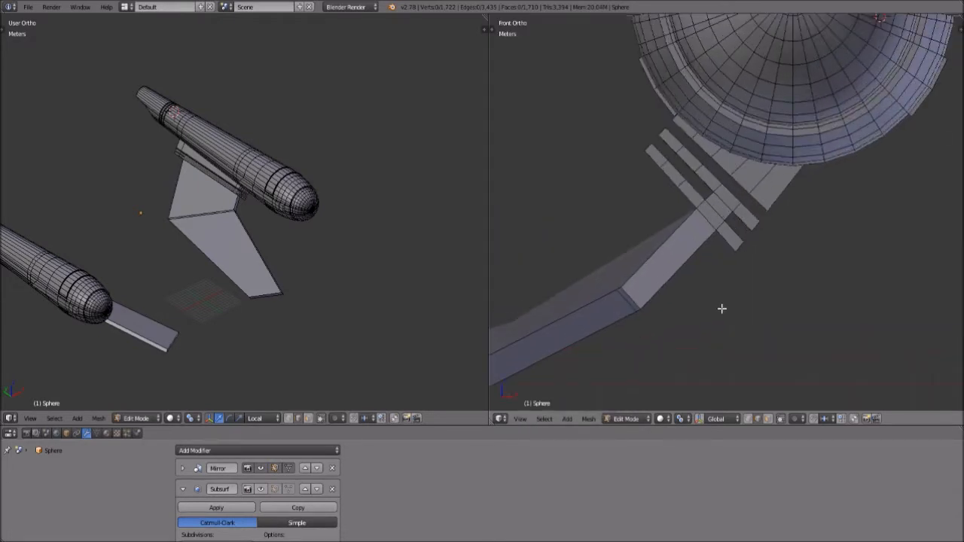
pyautogui.scroll(-4, 721, 305)
pyautogui.scroll(-3, 723, 302)
pyautogui.scroll(4, 721, 301)
pyautogui.keyDown('shift'); pyautogui.moveTo(658, 293); pyautogui.dragTo(715, 292, button='middle'); pyautogui.keyUp('shift')
pyautogui.click(31, 419)
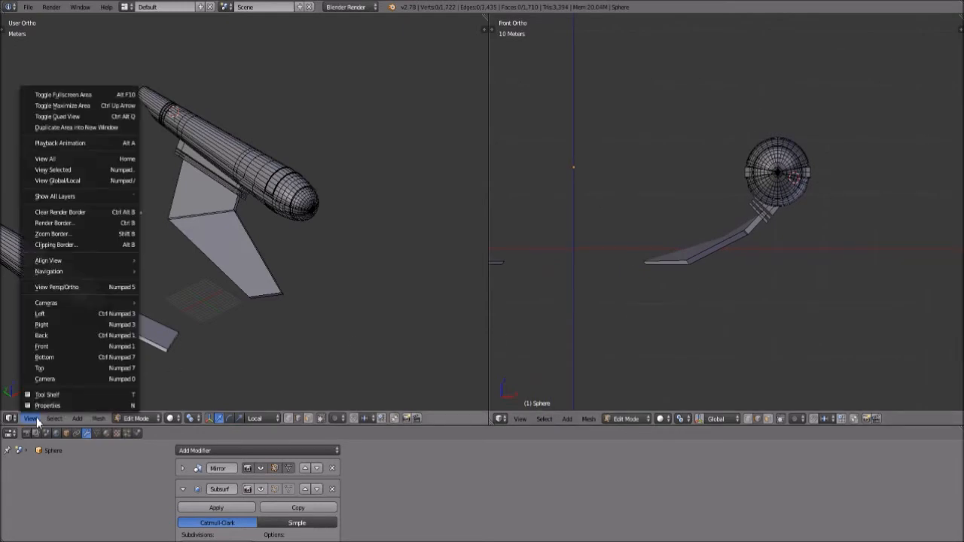
pyautogui.click(53, 346)
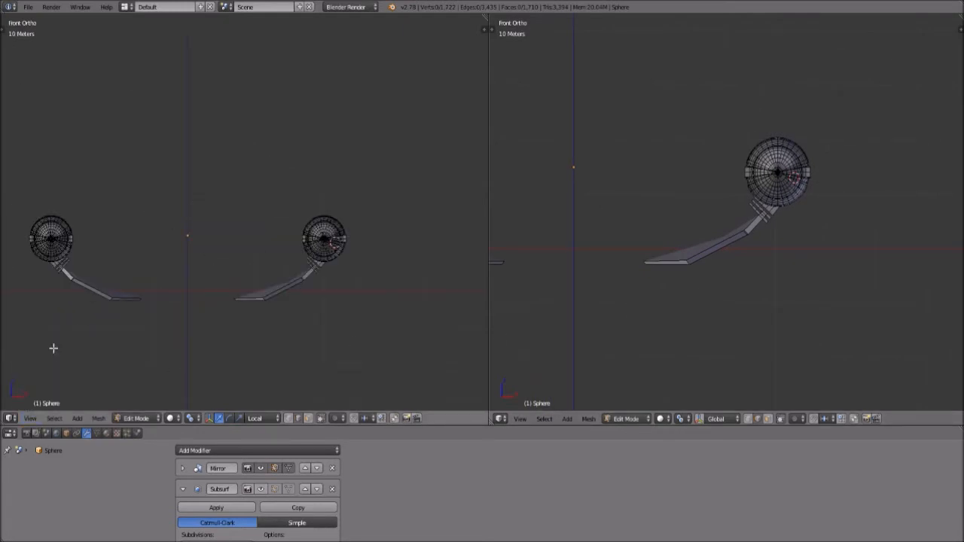
pyautogui.click(31, 418)
pyautogui.click(44, 372)
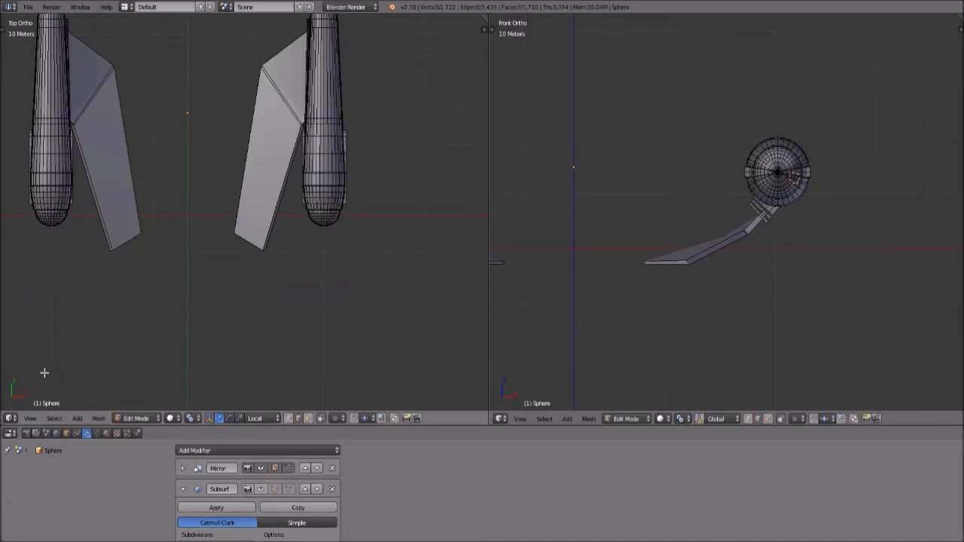
pyautogui.click(32, 417)
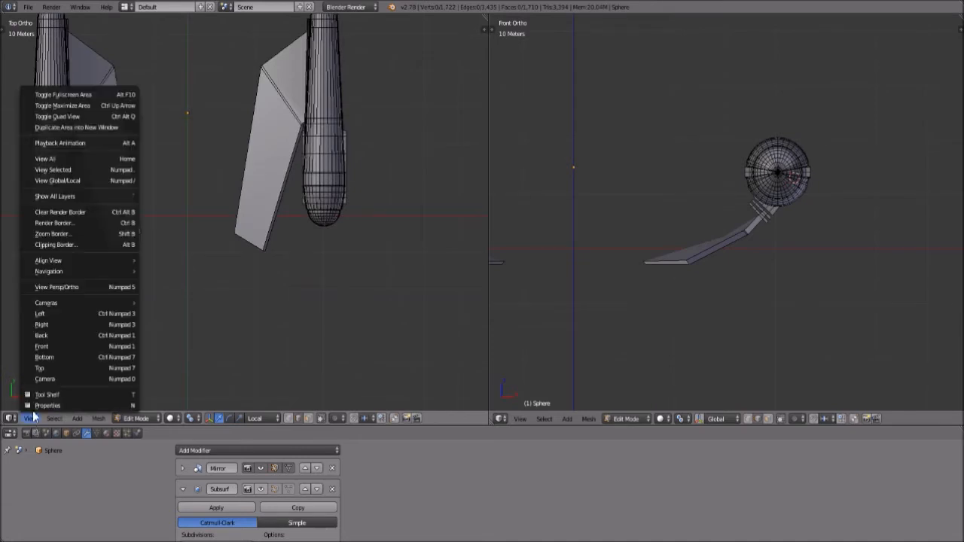
pyautogui.click(45, 345)
# Show the 3D view's properties region with the front background image settings.
pyautogui.scroll(-3, 740, 346)
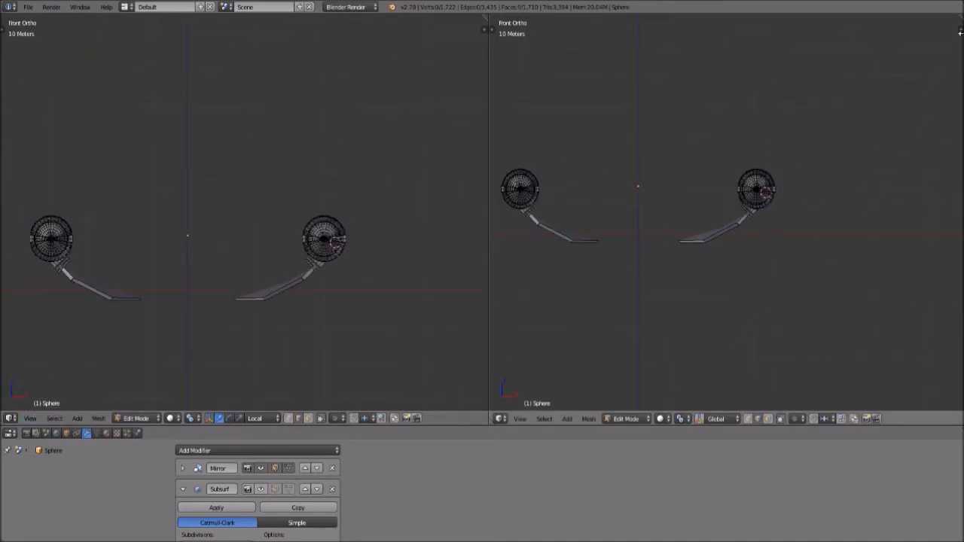
pyautogui.press('n')
pyautogui.scroll(3, 898, 181)
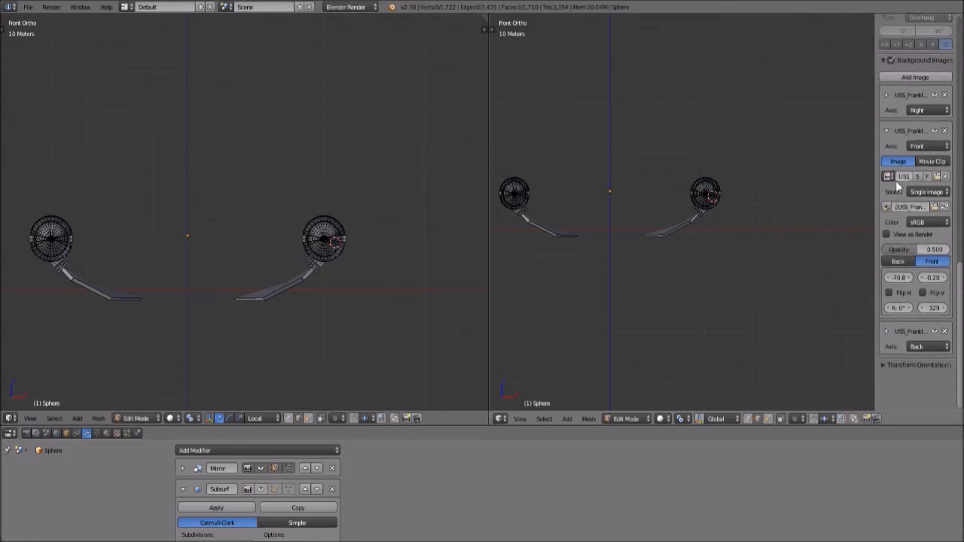
pyautogui.scroll(6, 678, 218)
pyautogui.scroll(-4, 666, 201)
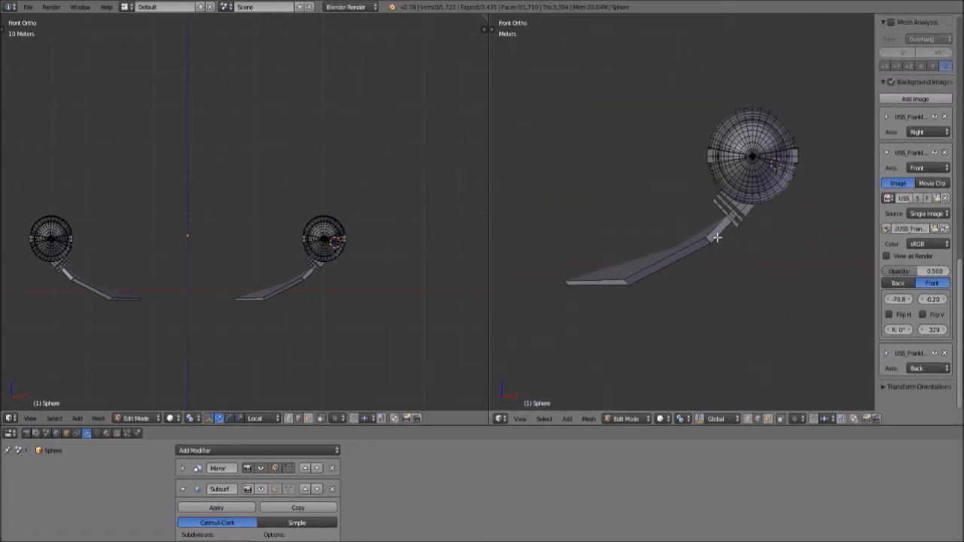
# Try the front view in perspective, return it to orthographic and frame the bracket and pylon joint.
pyautogui.click(499, 419)
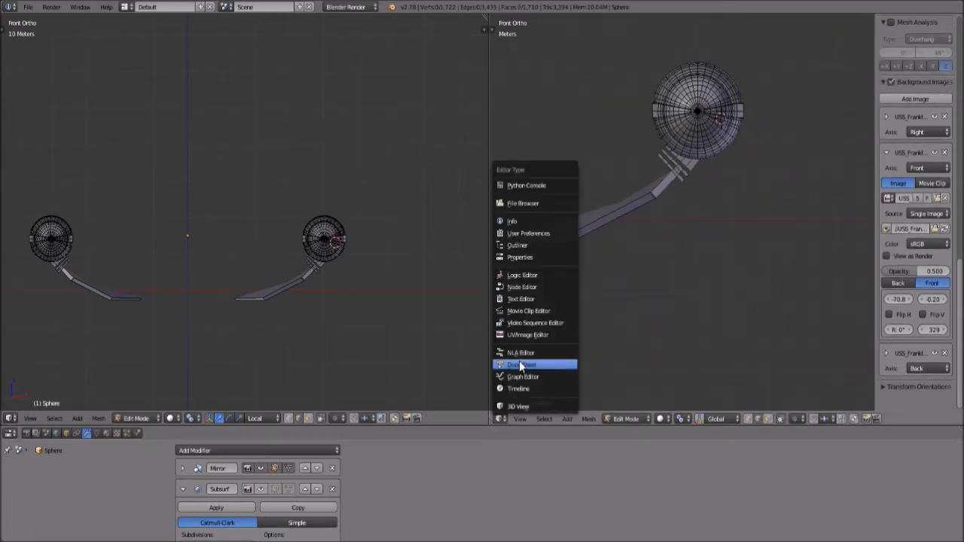
pyautogui.click(518, 407)
pyautogui.click(520, 419)
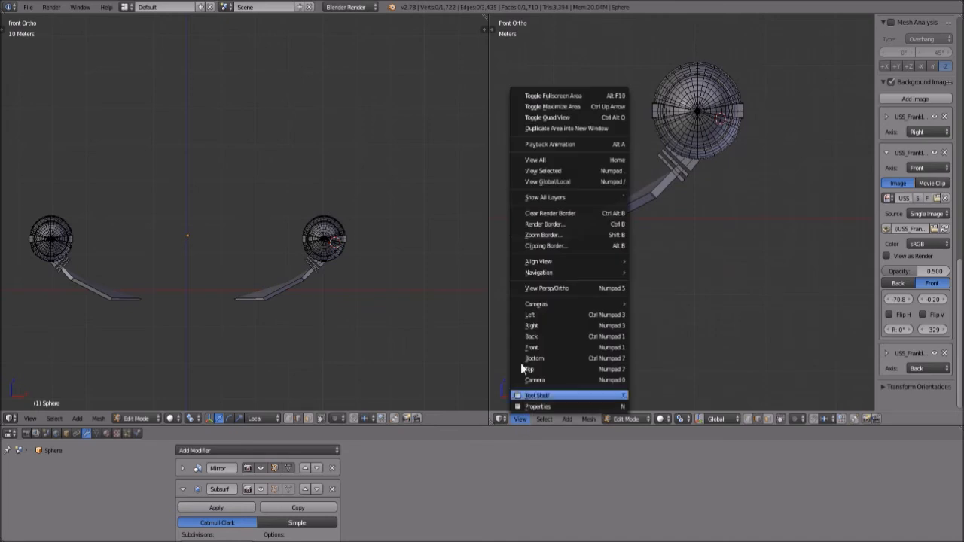
pyautogui.click(548, 289)
pyautogui.click(515, 420)
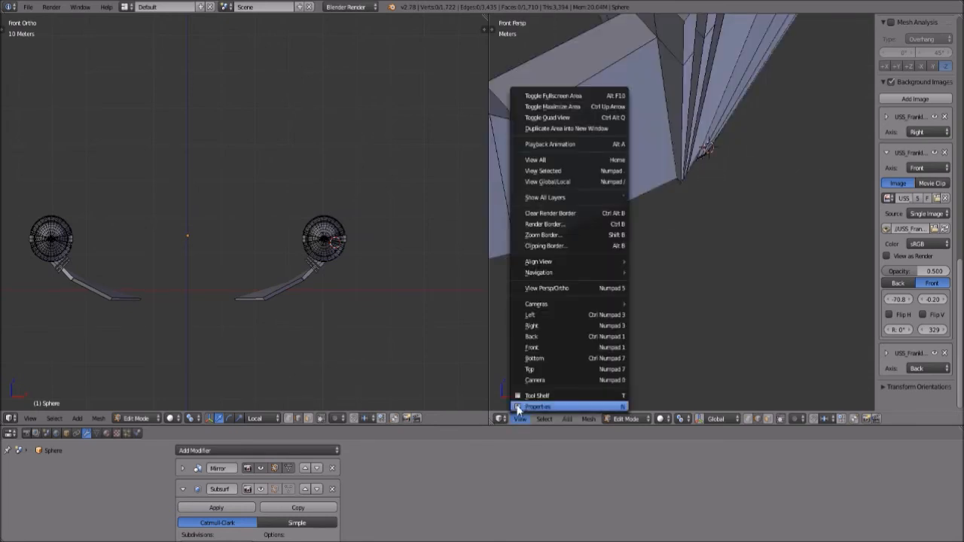
pyautogui.click(556, 288)
pyautogui.scroll(-9, 602, 291)
pyautogui.scroll(8, 655, 319)
pyautogui.scroll(6, 656, 324)
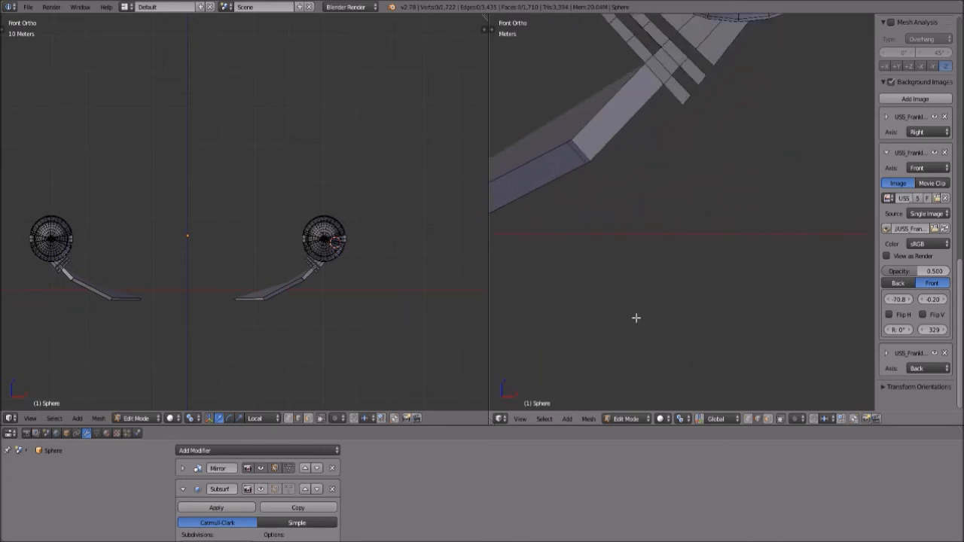
pyautogui.keyDown('shift'); pyautogui.moveTo(684, 135); pyautogui.dragTo(676, 256, button='middle'); pyautogui.keyUp('shift')
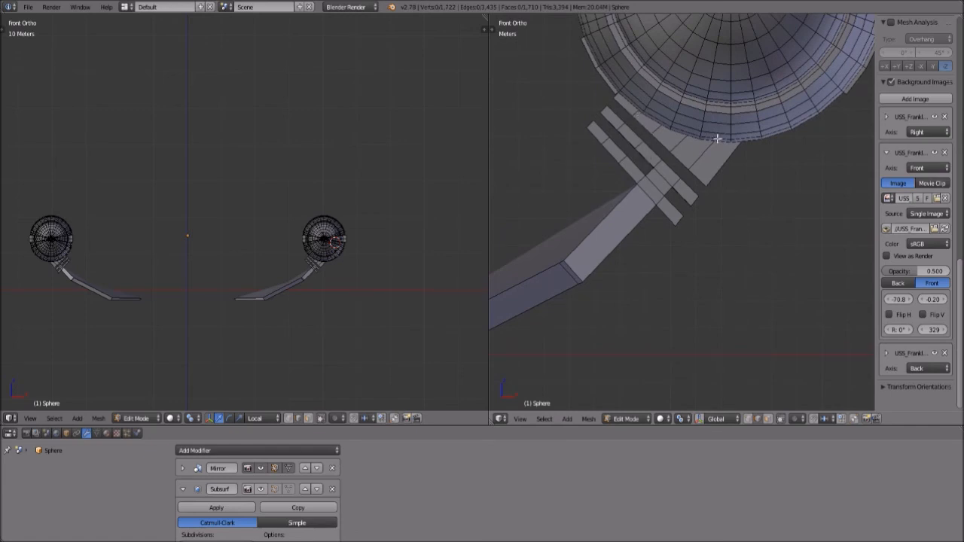